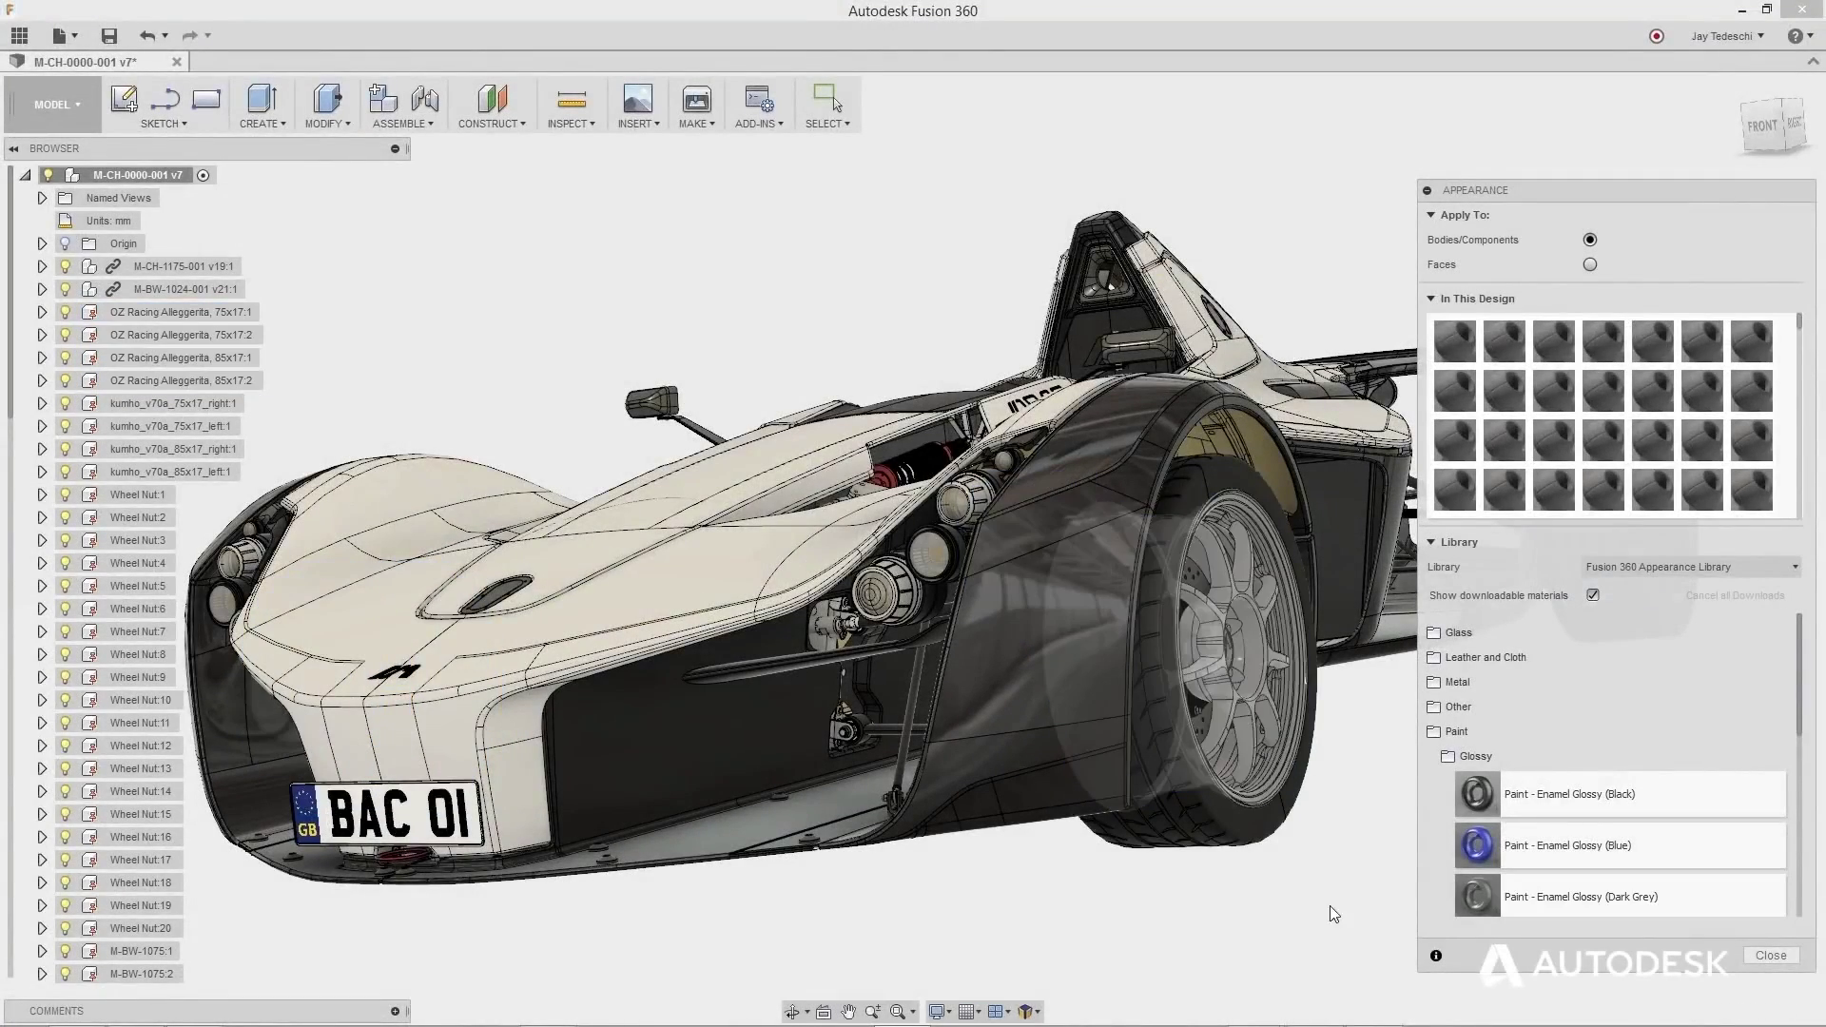
- Show the BAC Mono car from the Hero, Front Quarter view in the Render workspace
double_click(160, 306)
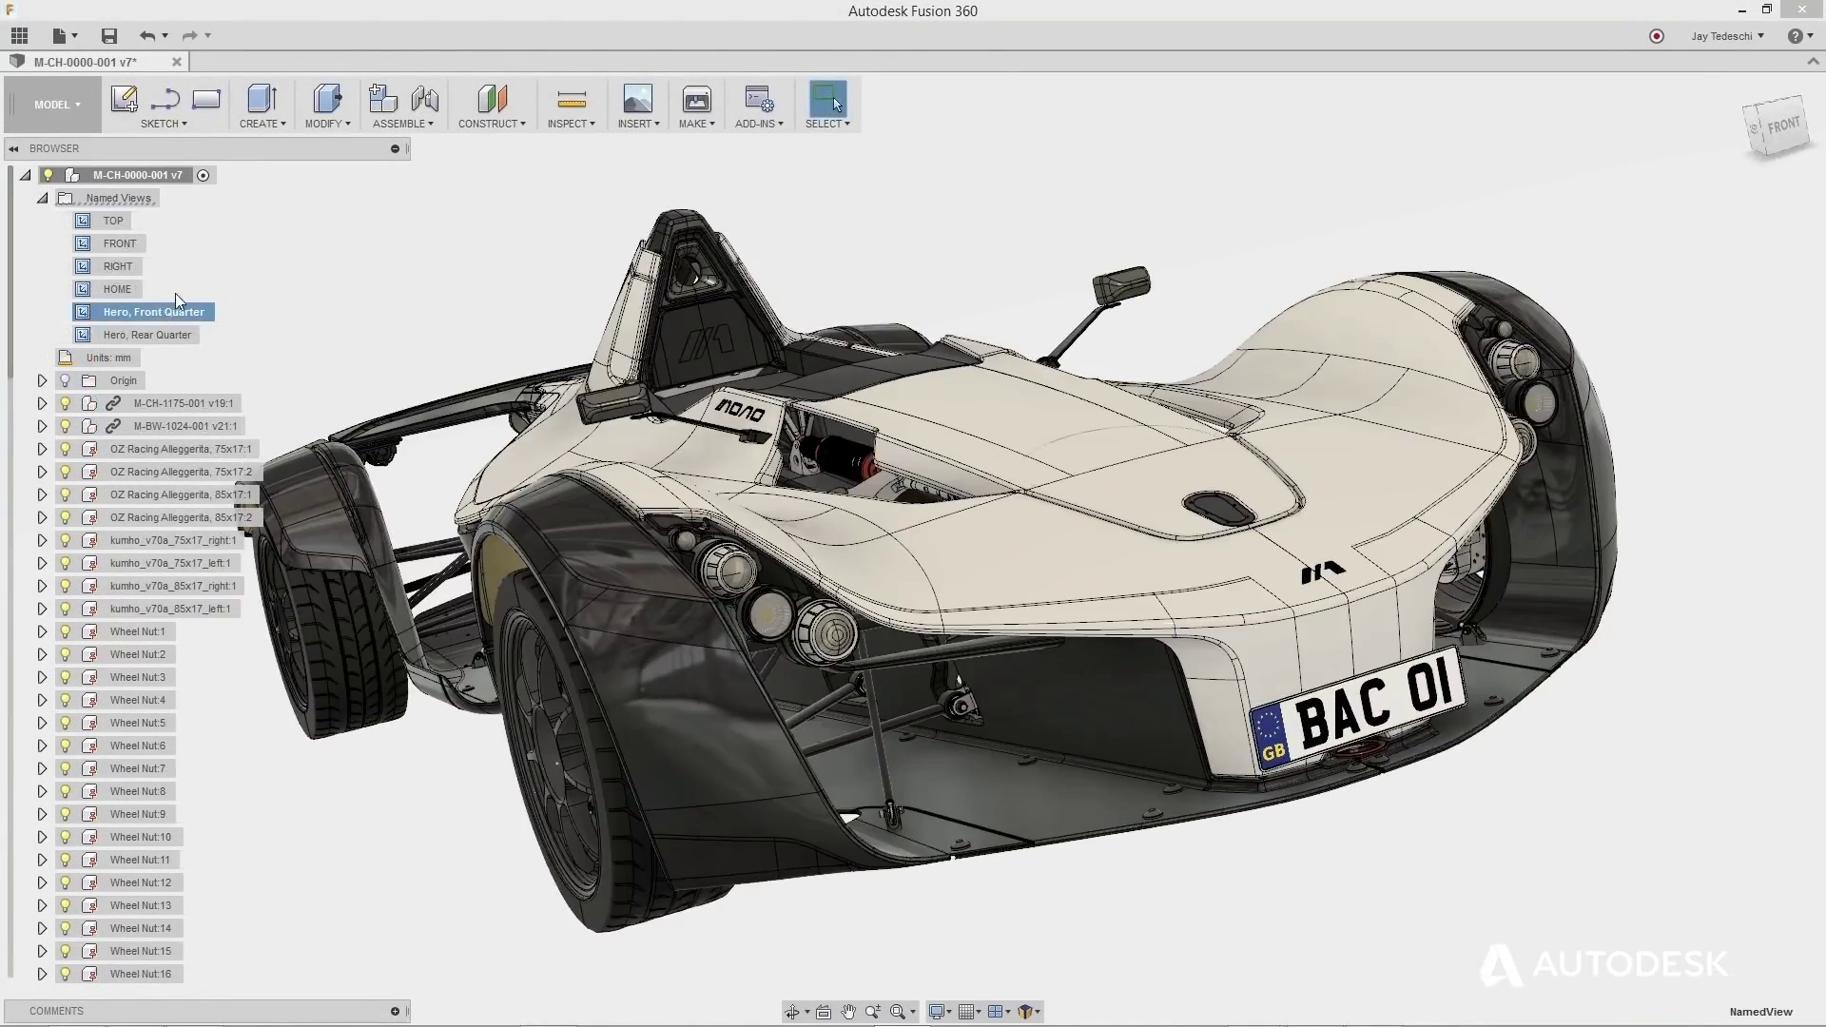
left_click(55, 105)
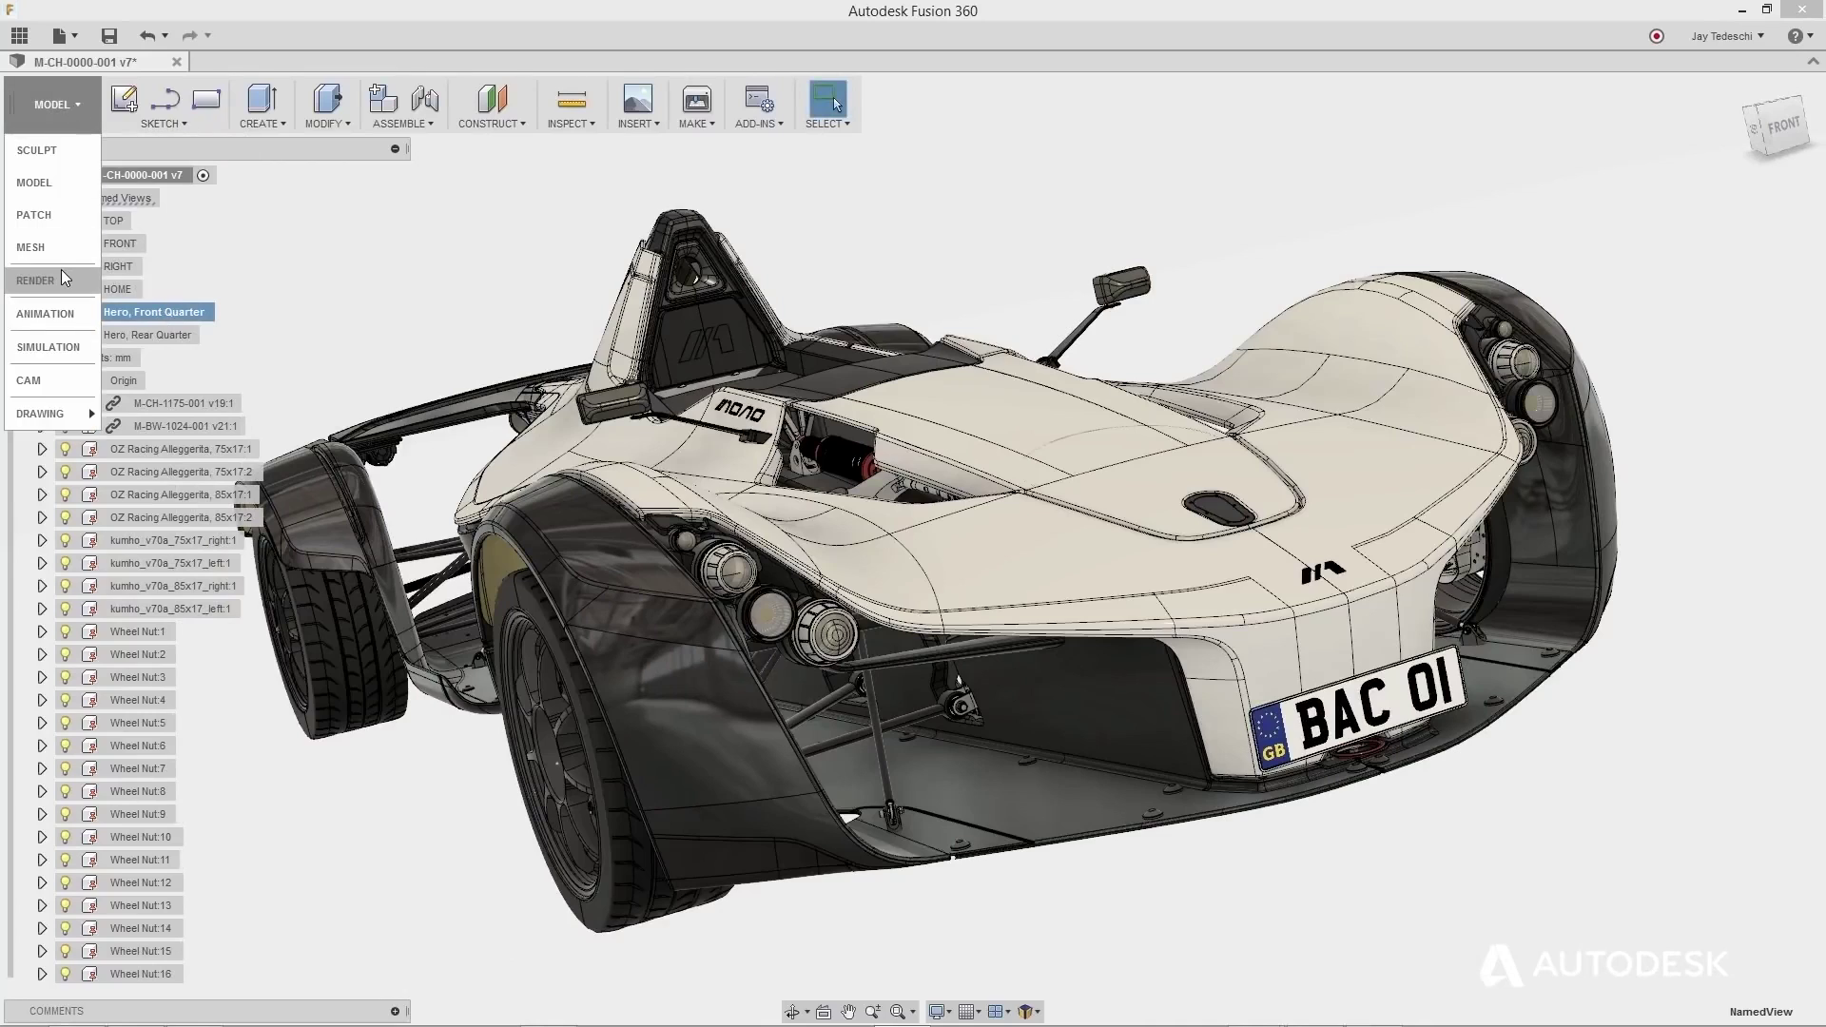
left_click(38, 280)
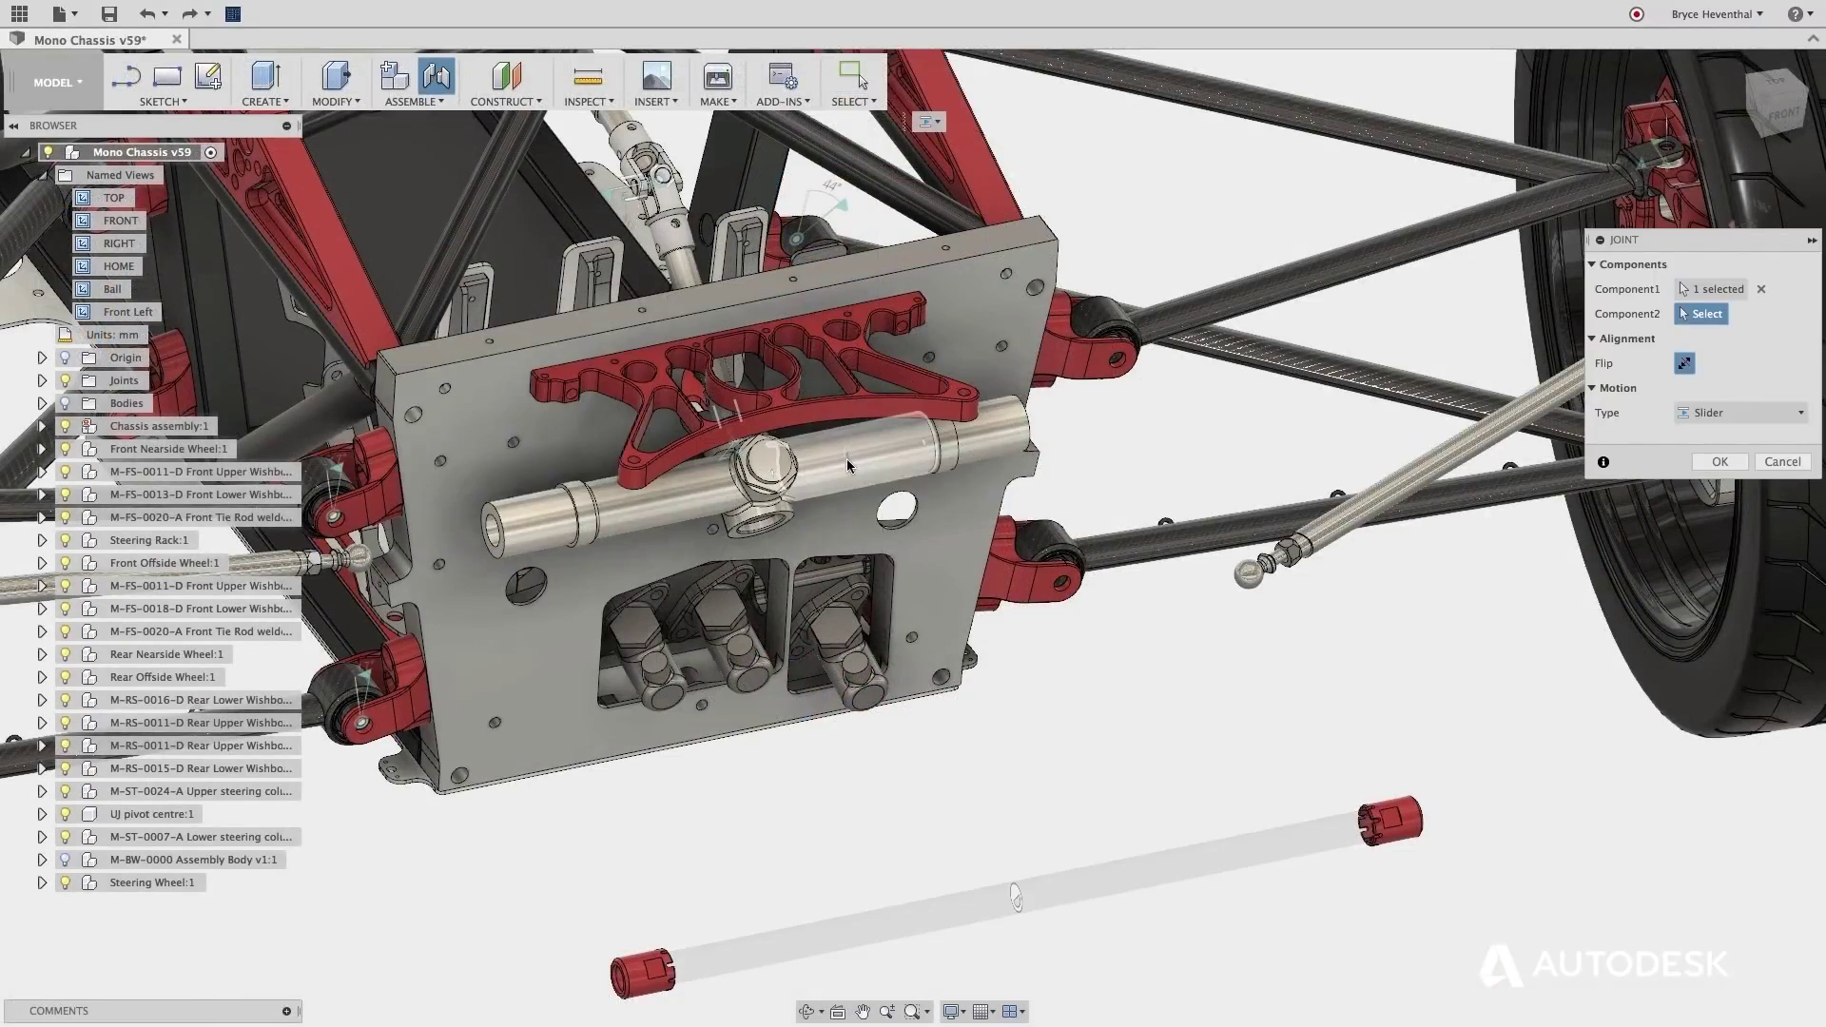
left_click(832, 411)
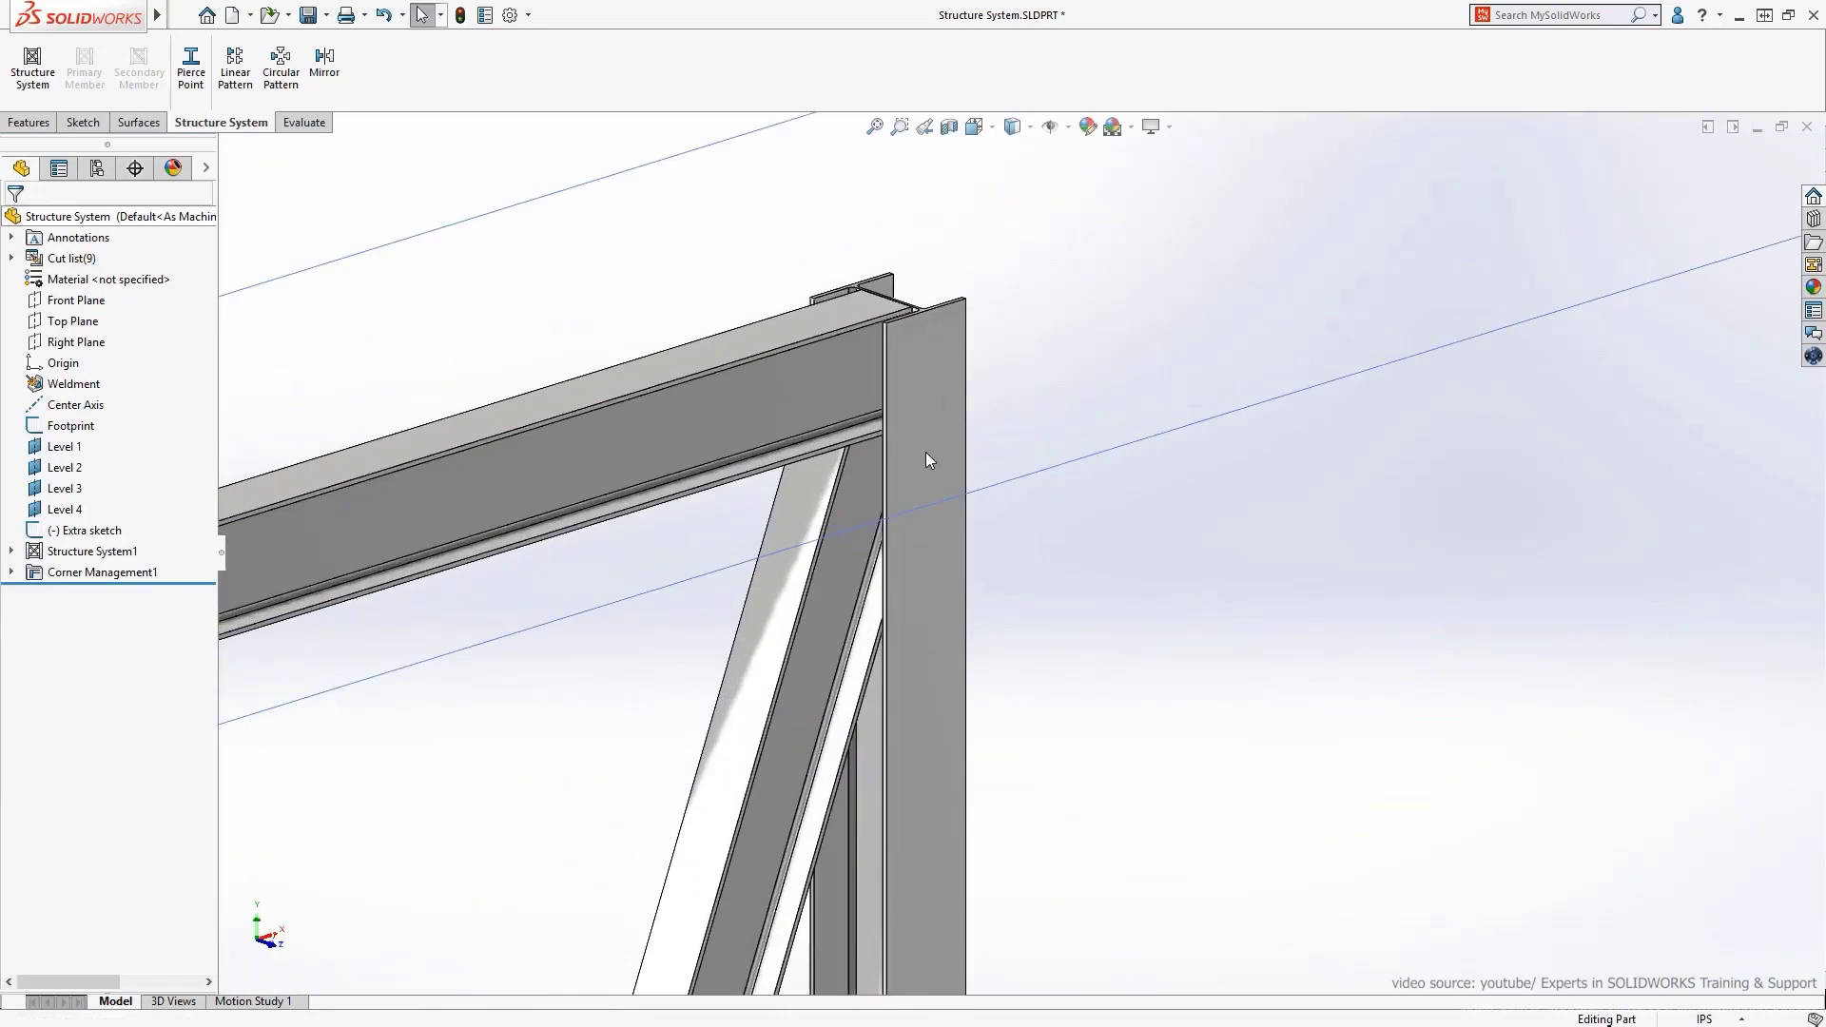
- Pattern the frame body 12 times over 360° around the Center Axis
middle_click_drag(930, 460, 835, 399)
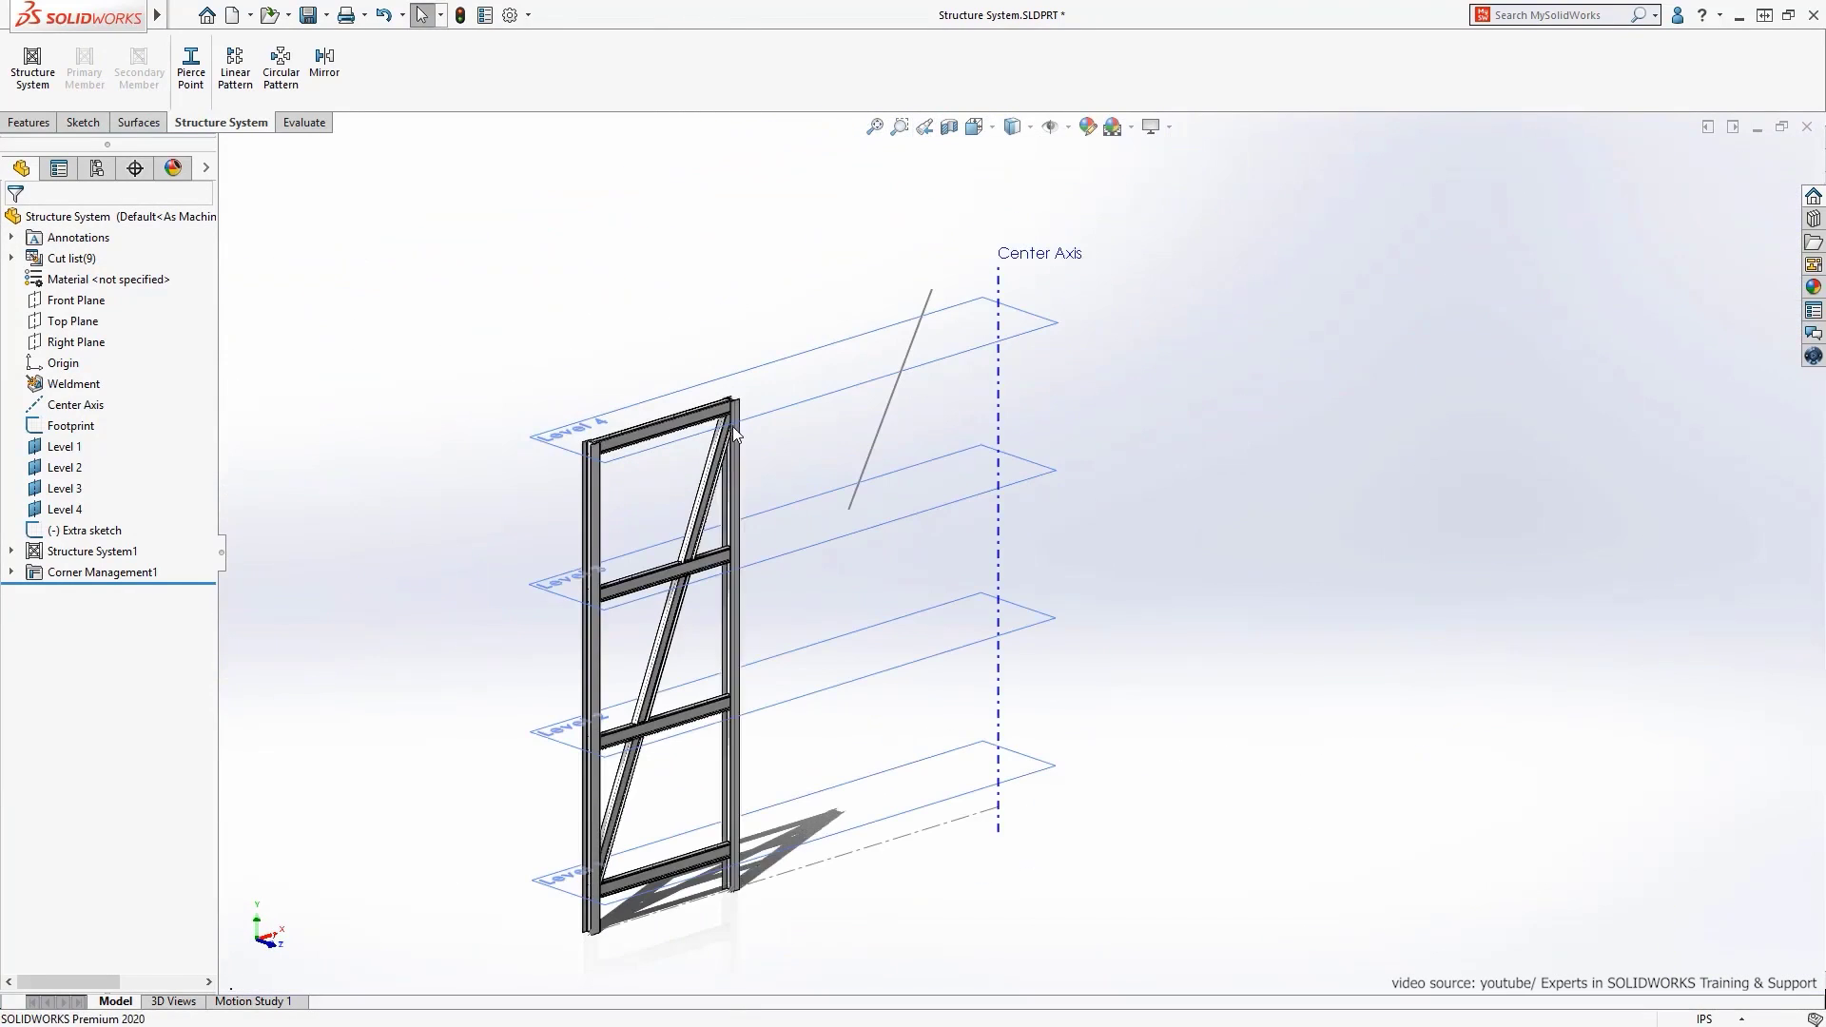
left_click(281, 67)
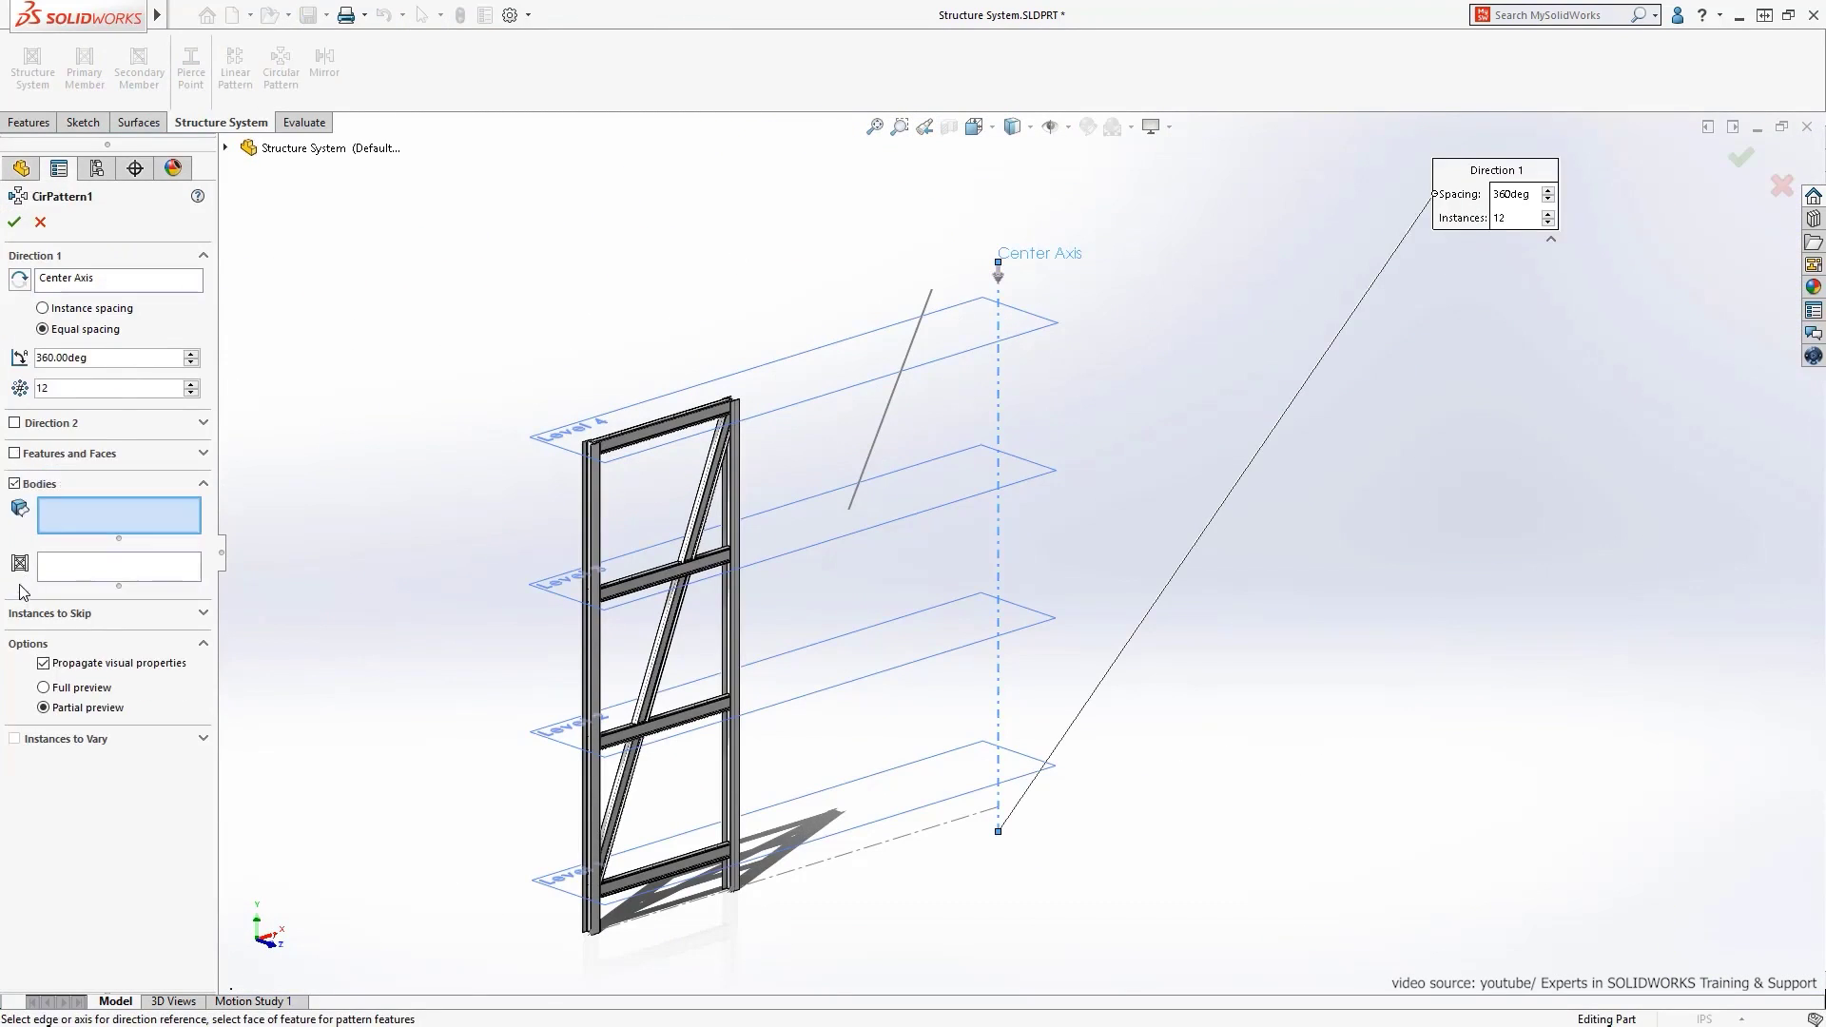
left_click(592, 535)
key("Return")
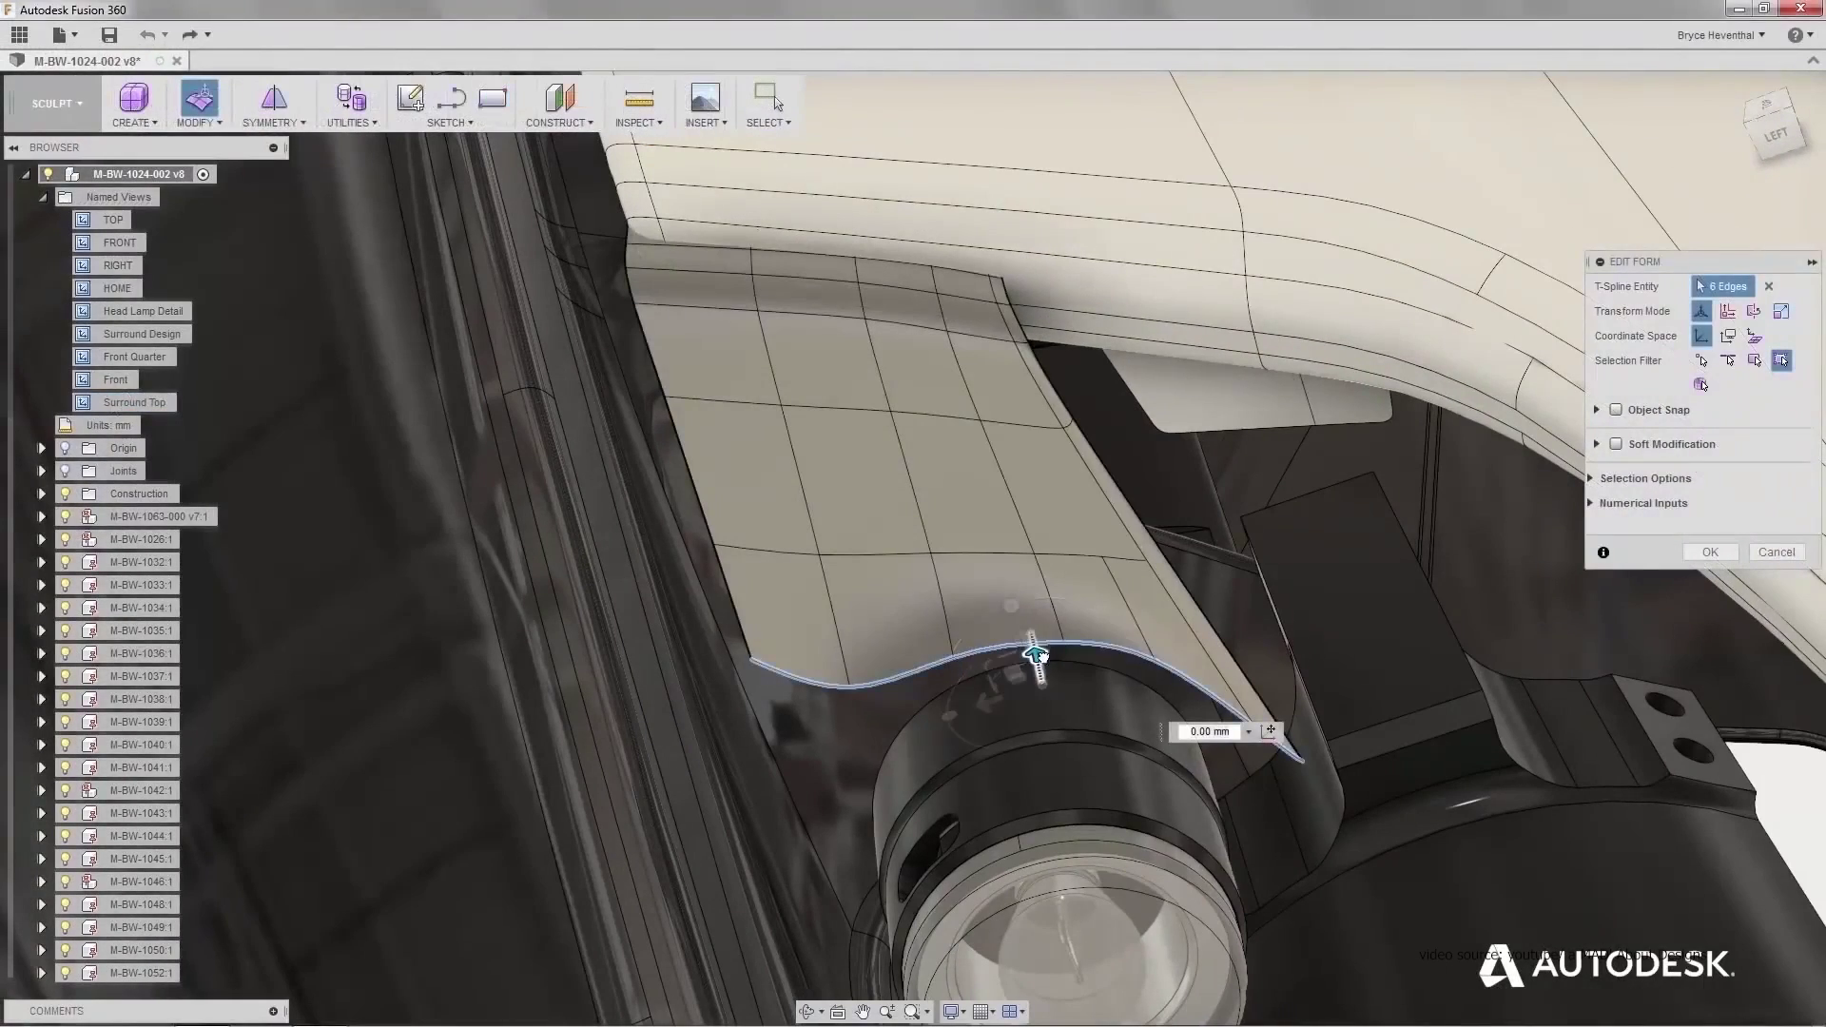
- Push the headlamp surround edges down and cut the bracket pockets -50.693 mm deep
left_click_drag(1039, 659, 1046, 709)
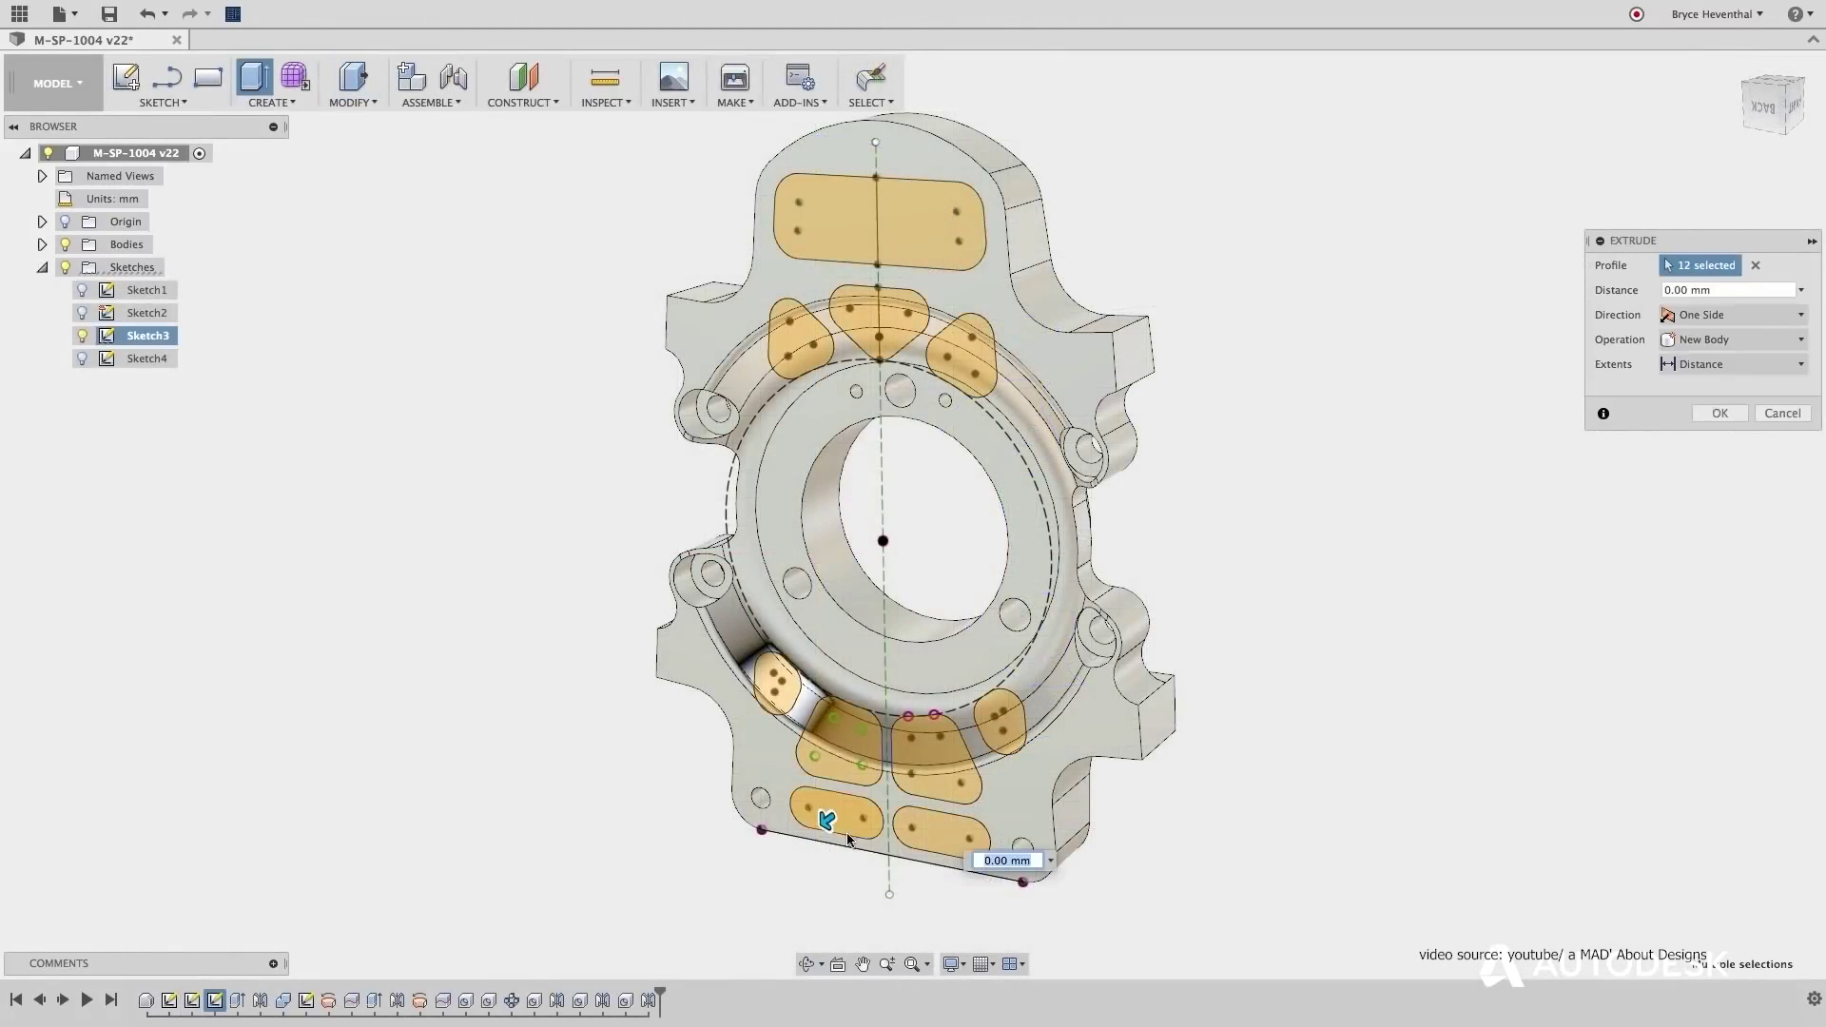
left_click_drag(849, 838, 948, 773)
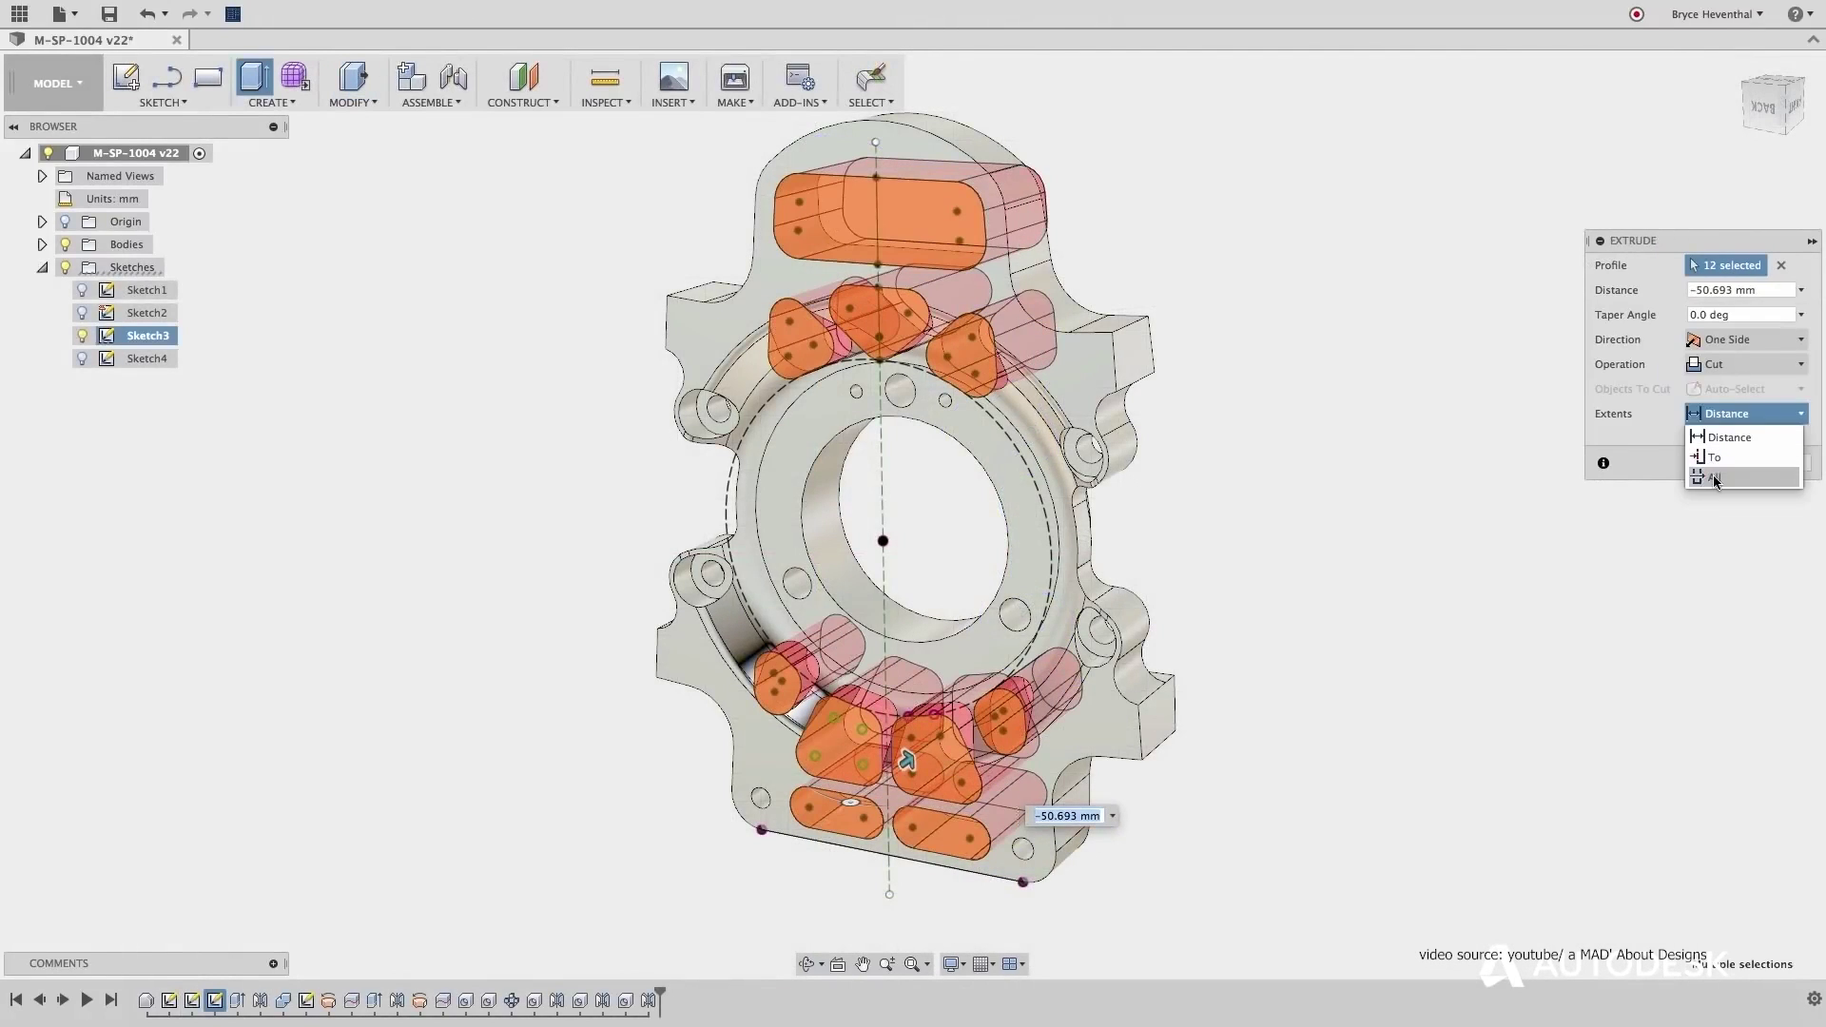
left_click(1718, 488)
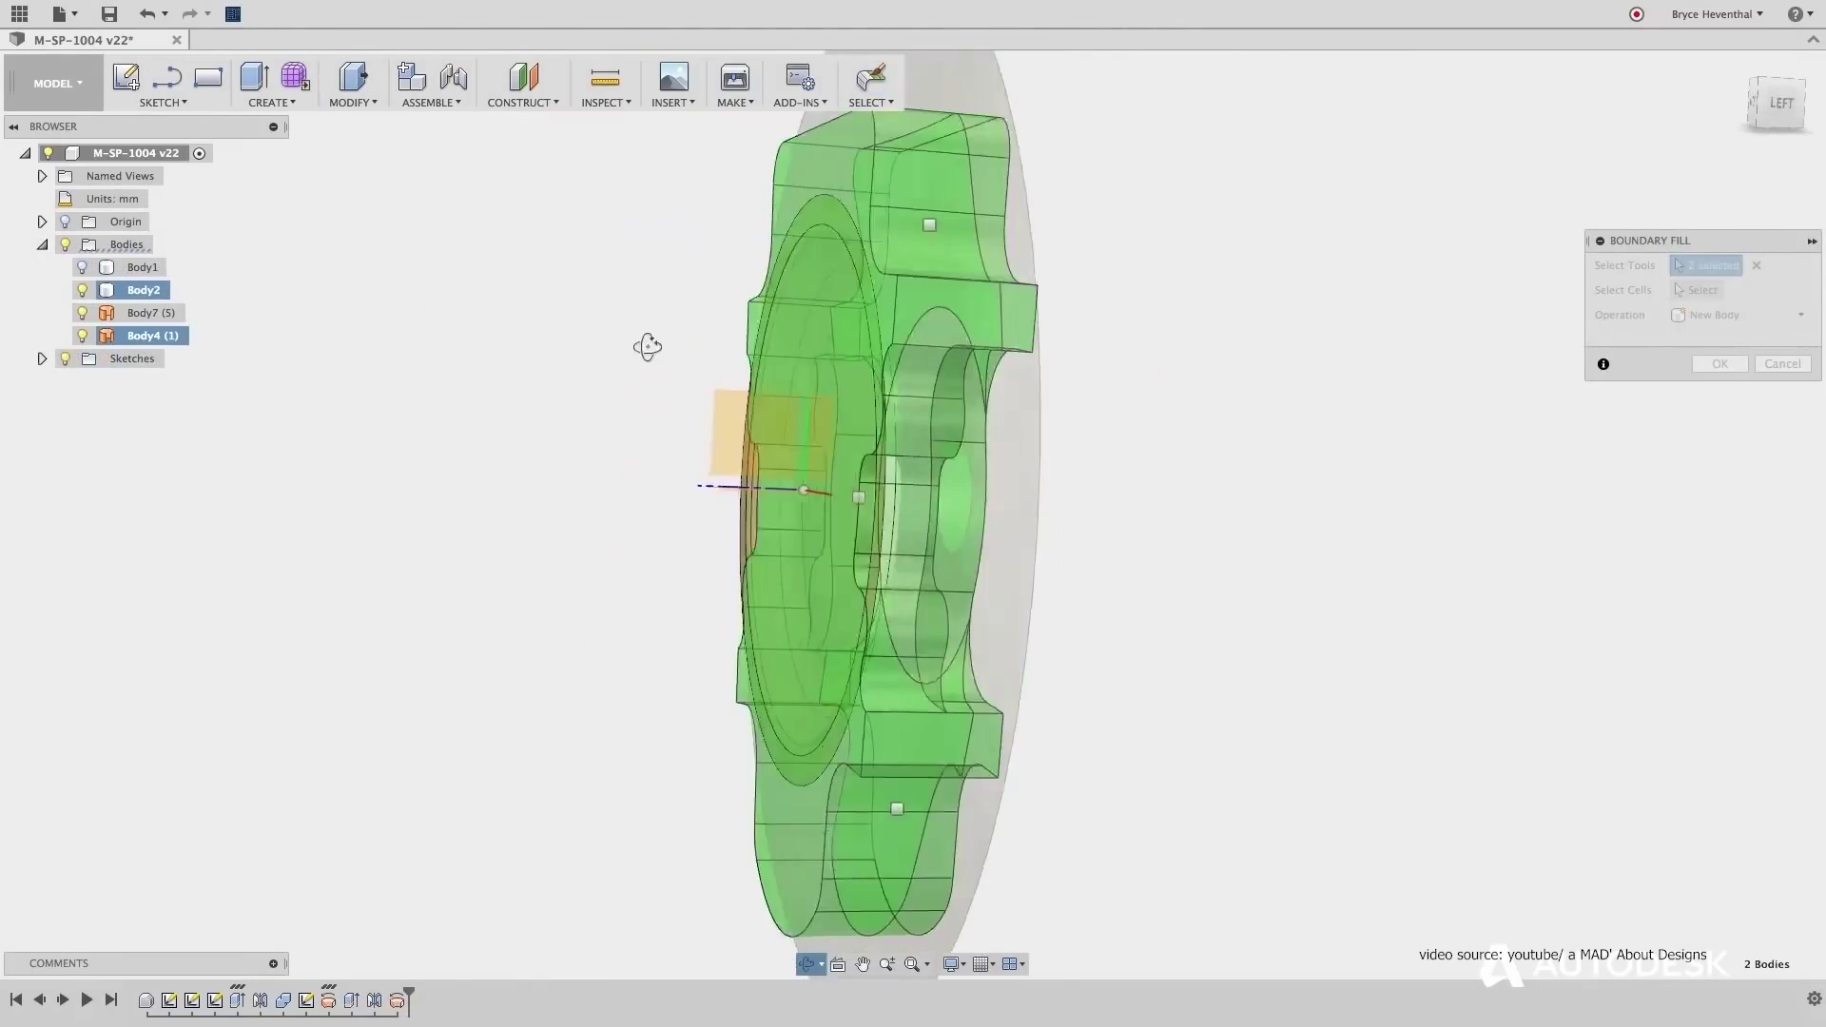
left_click(1697, 290)
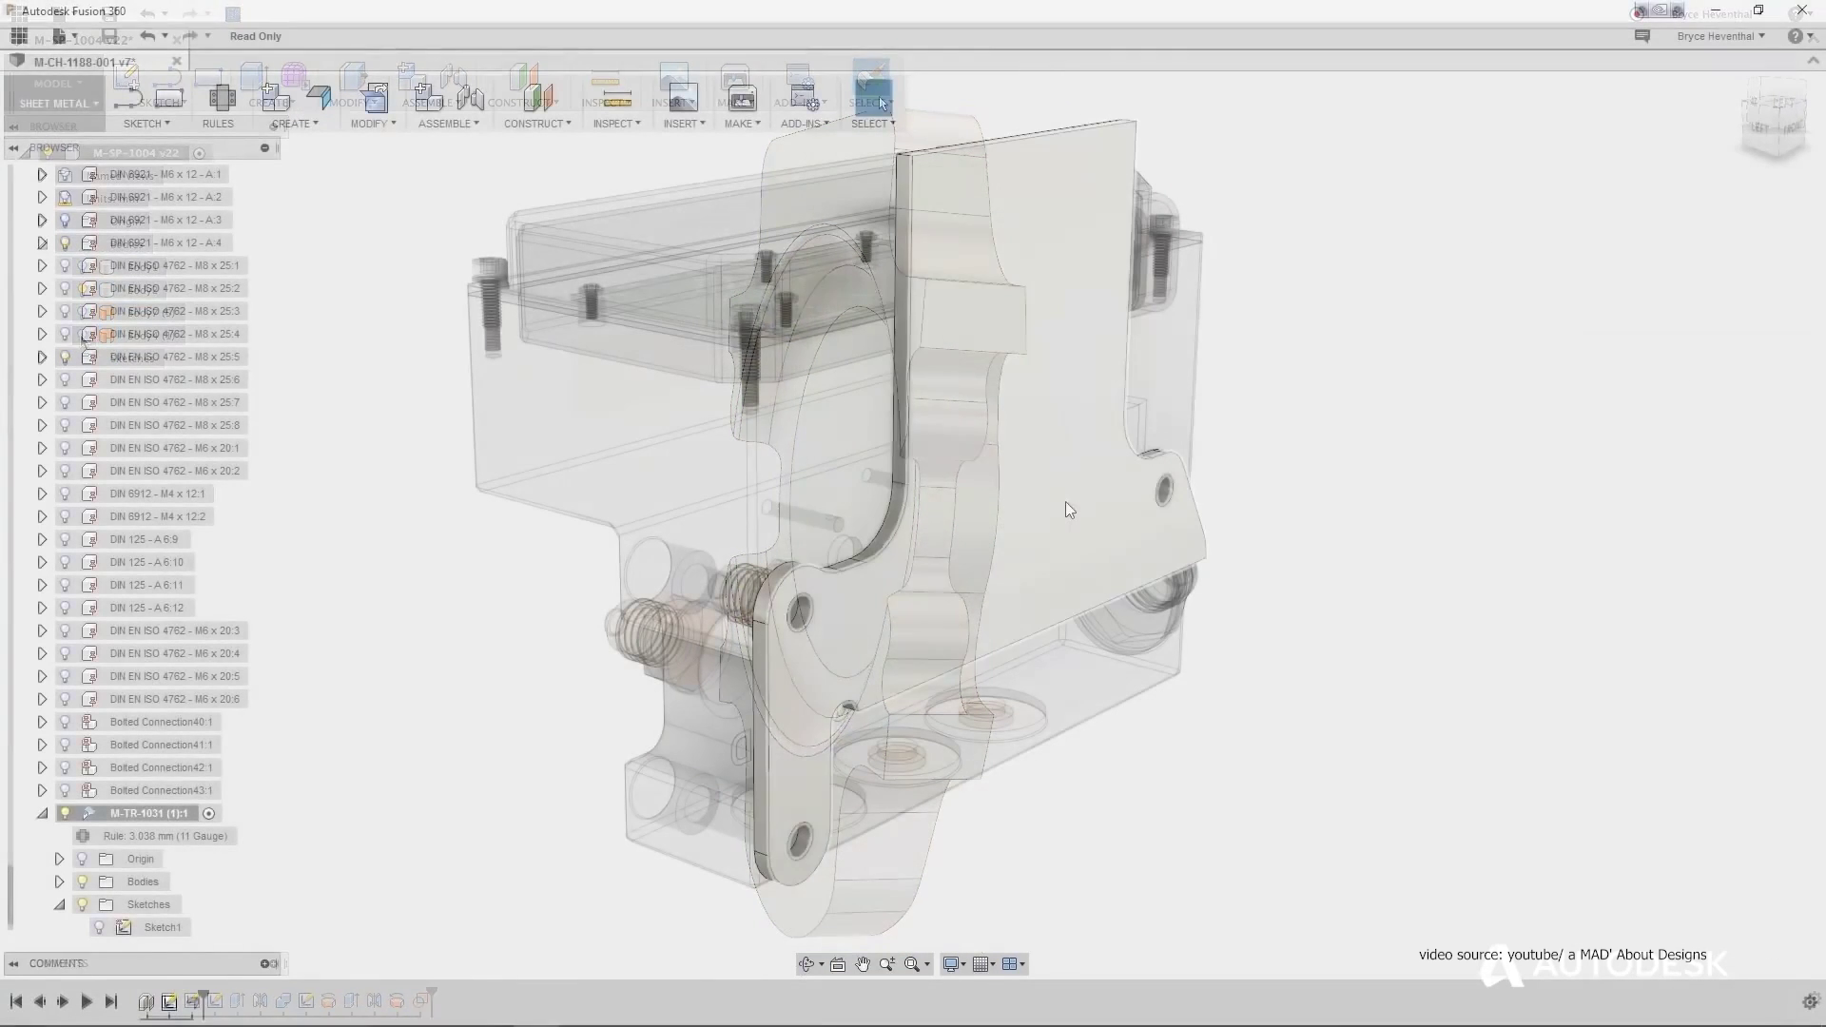
- Add sheet-metal flanges to the selected edges, angling the first one downward
key("s")
left_click(1256, 569)
left_click(1104, 631)
left_click_drag(1264, 693, 1252, 888)
key("Return")
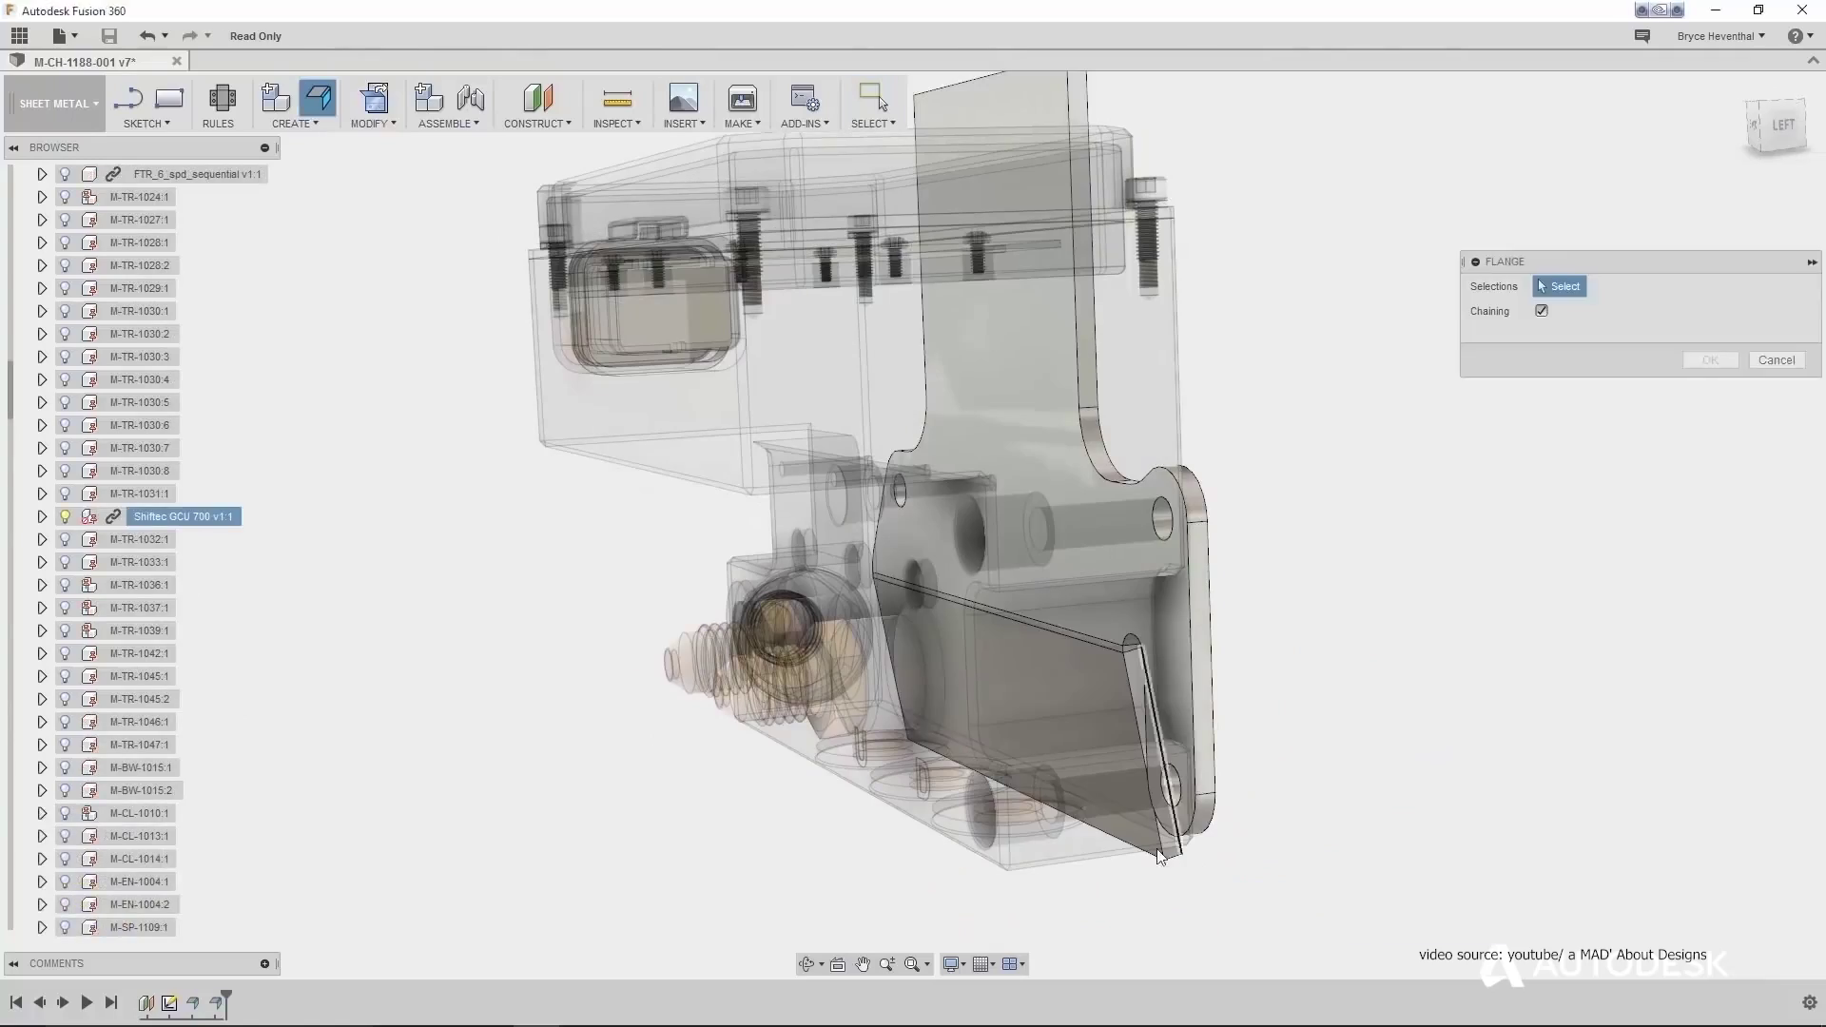
left_click(681, 920)
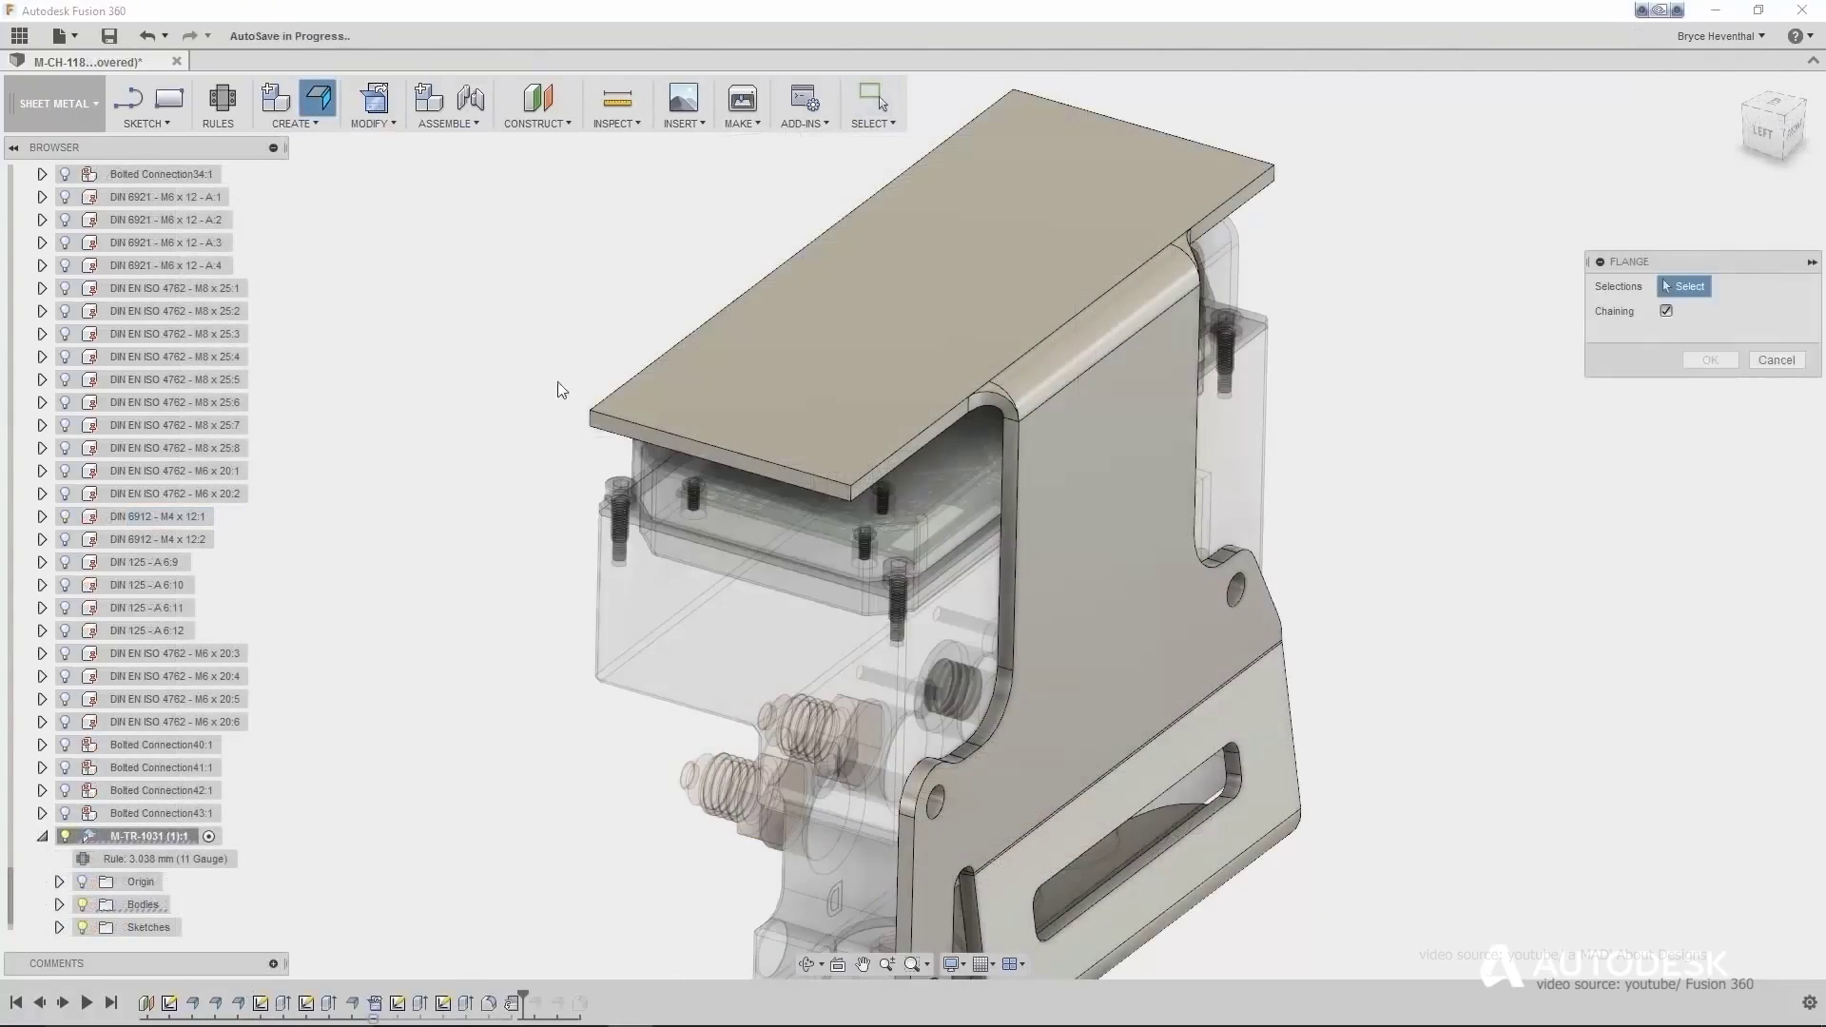
left_click(705, 619)
- Join the steering rod to the chassis with a slider joint and the red rod end with a ball joint
key("Return")
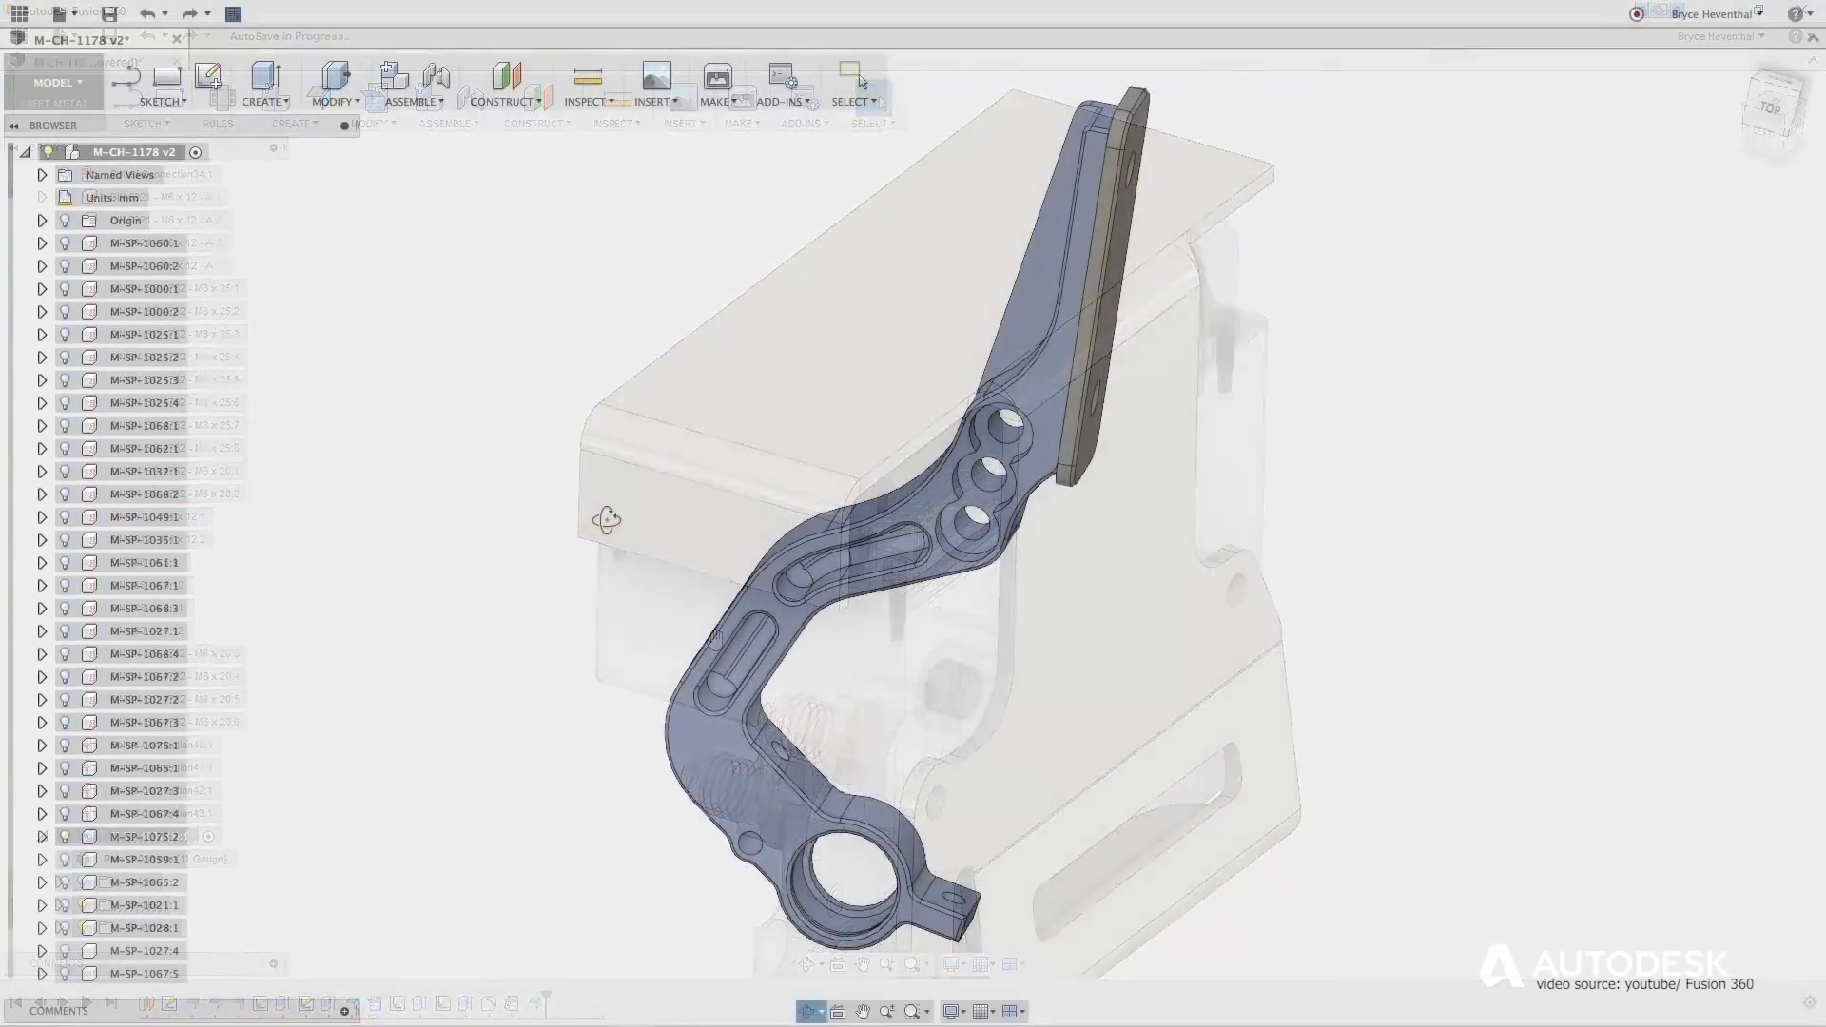
left_click_drag(606, 520, 625, 502)
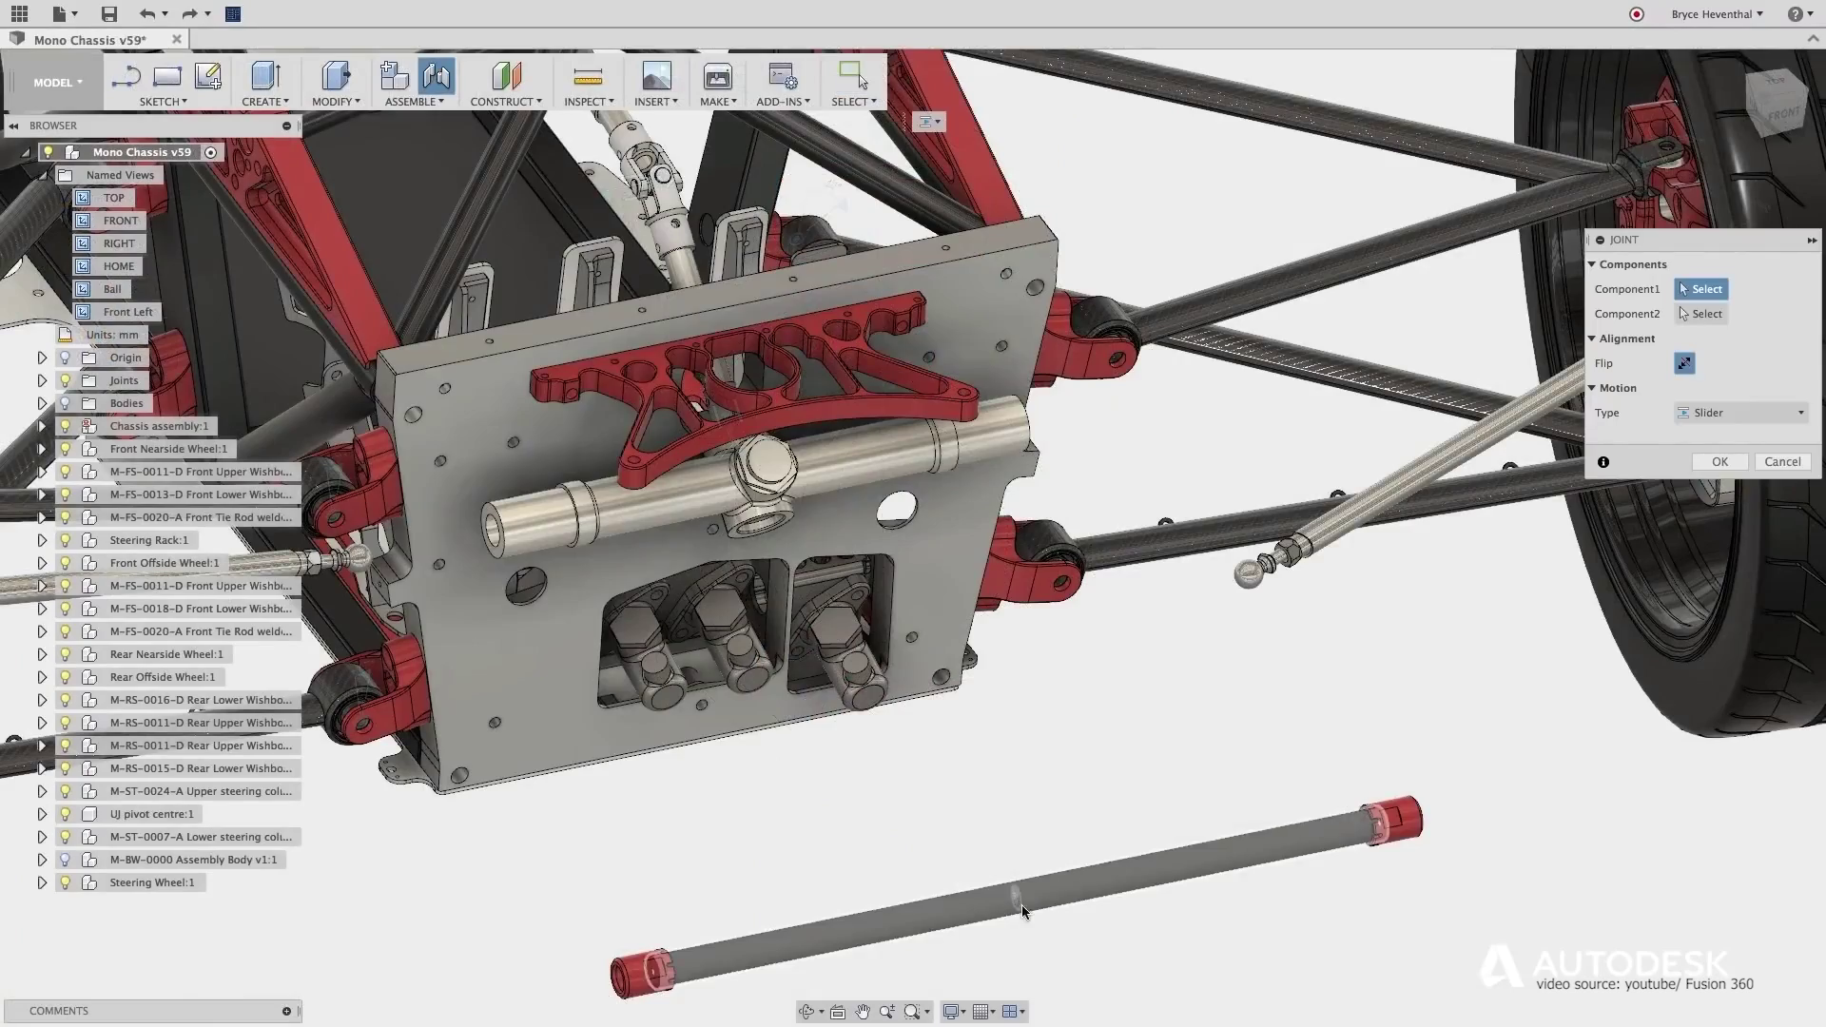
left_click(846, 466)
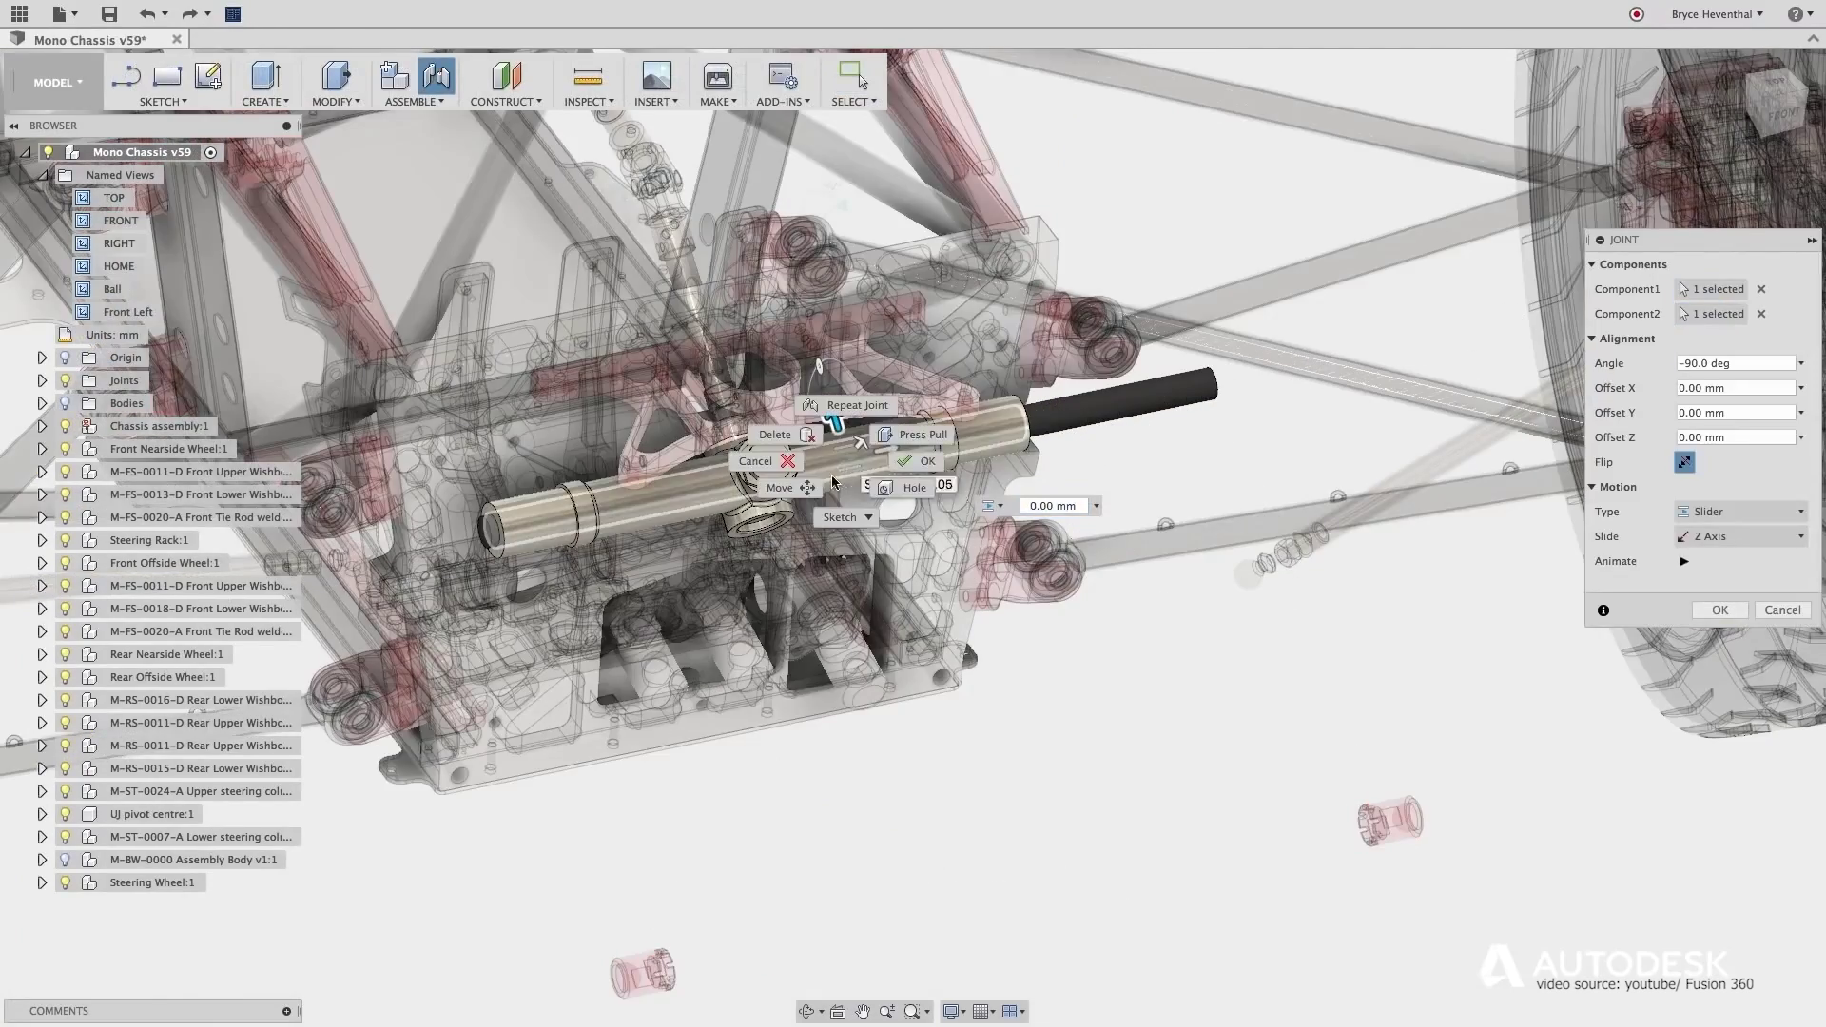
key("Return")
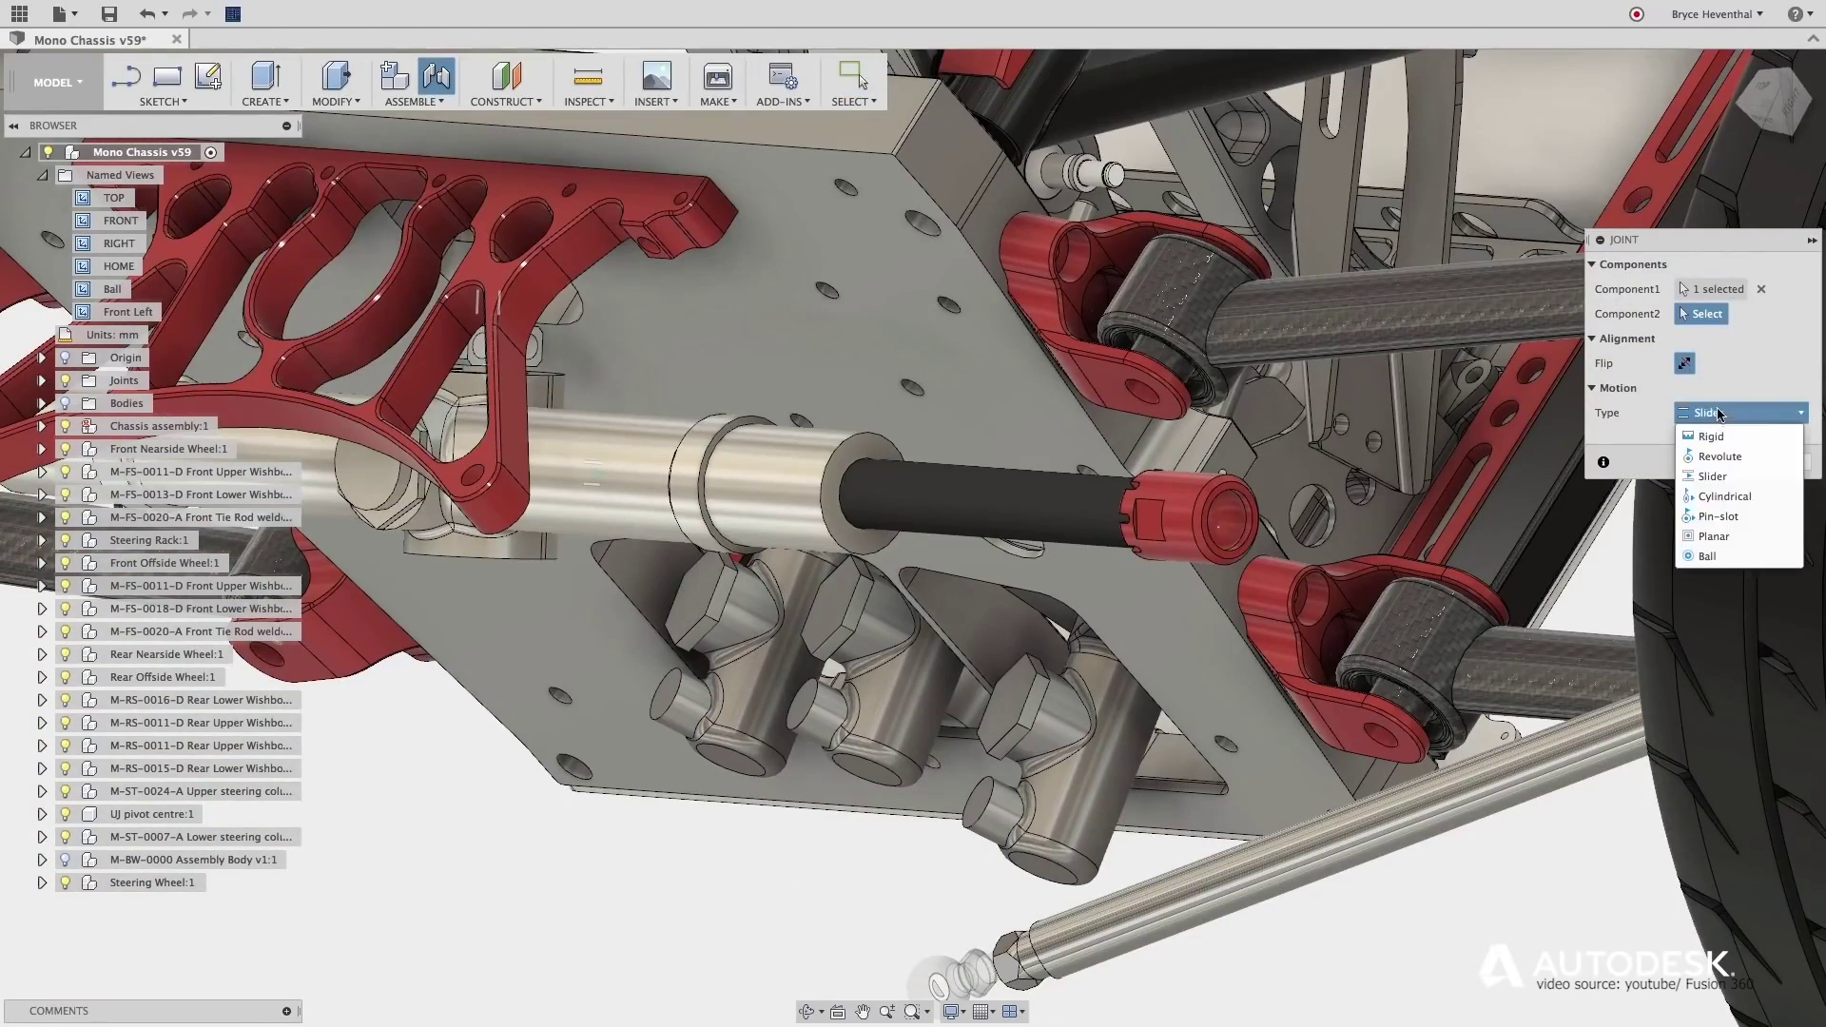
left_click(1227, 528)
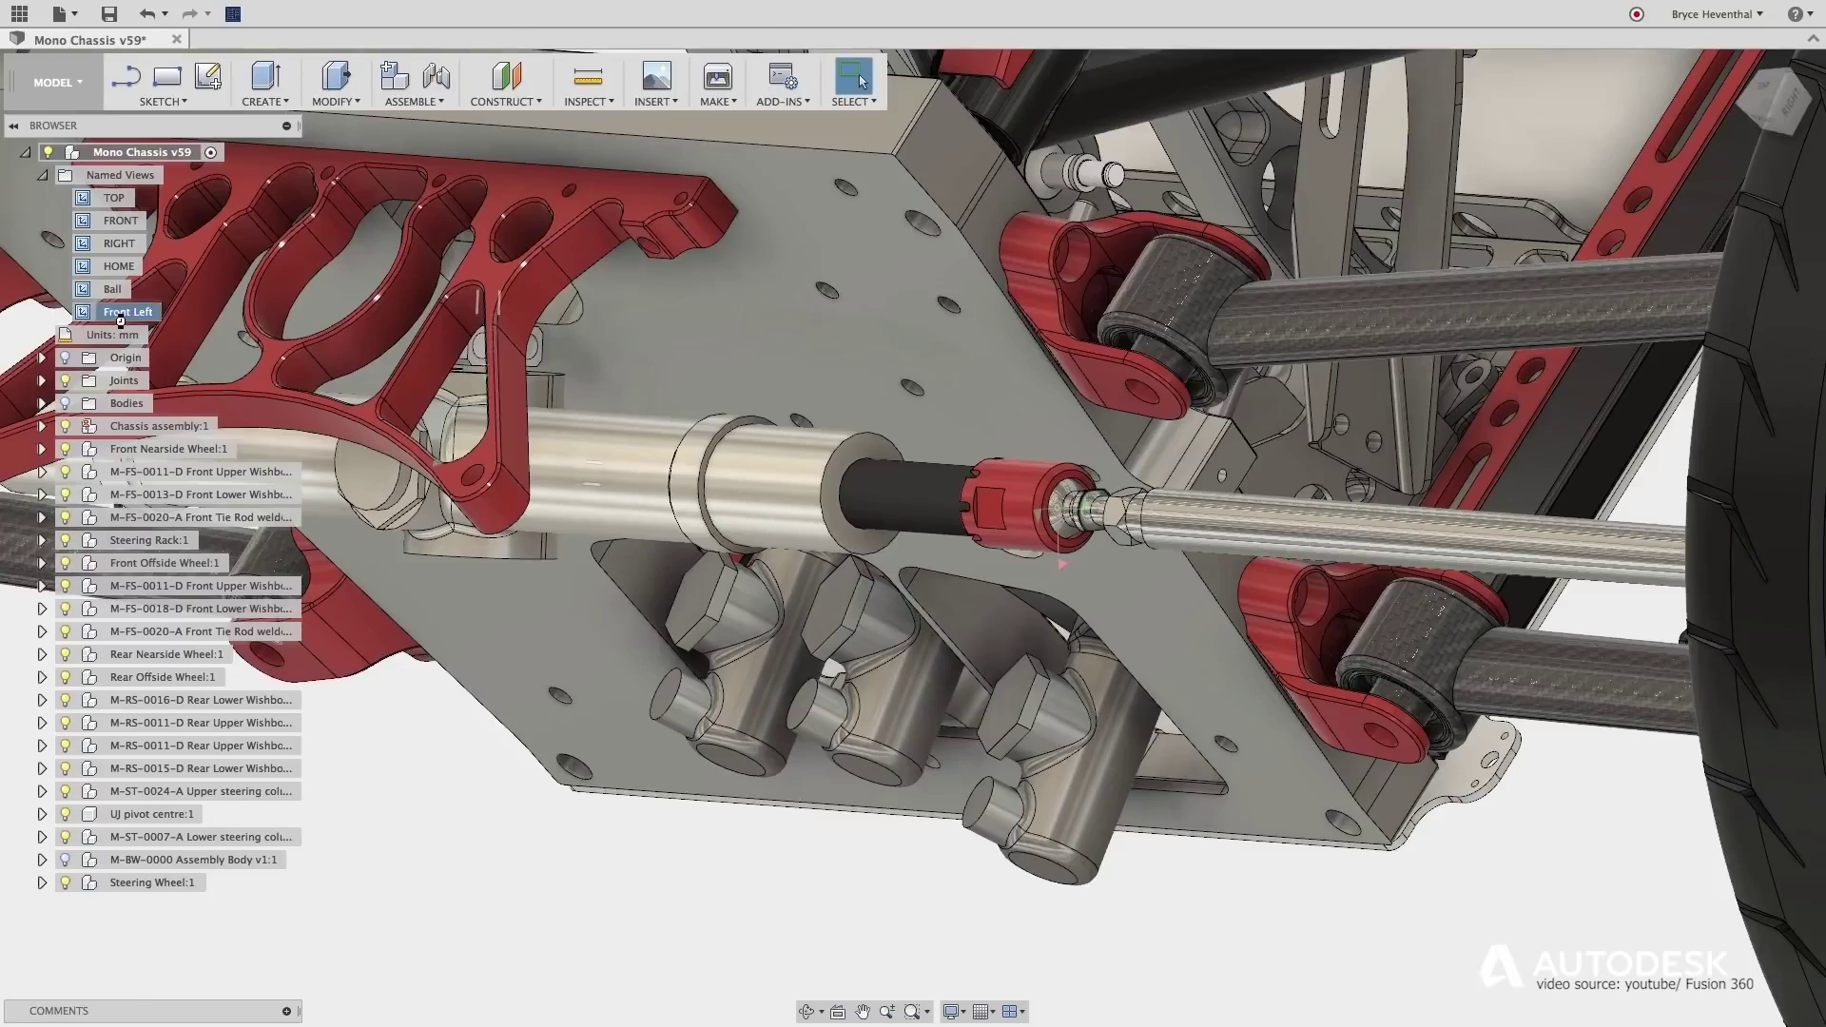
double_click(120, 321)
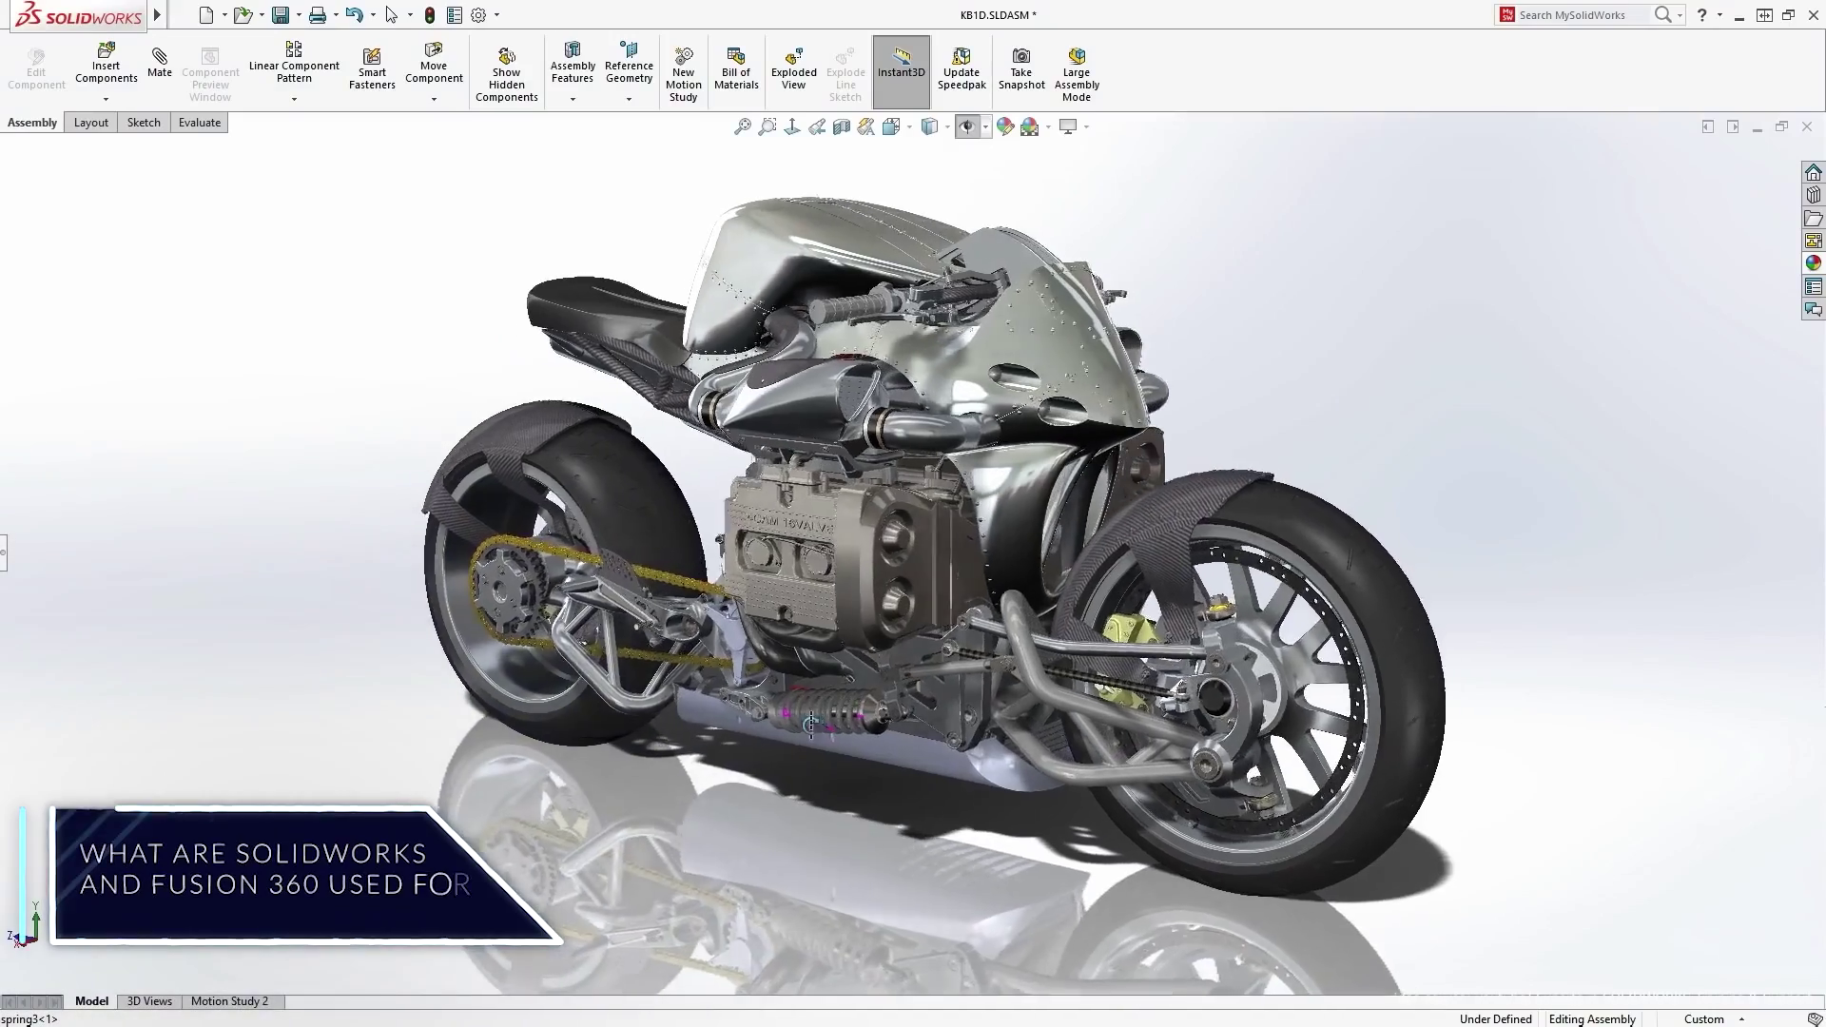
middle_click_drag(768, 718, 487, 673)
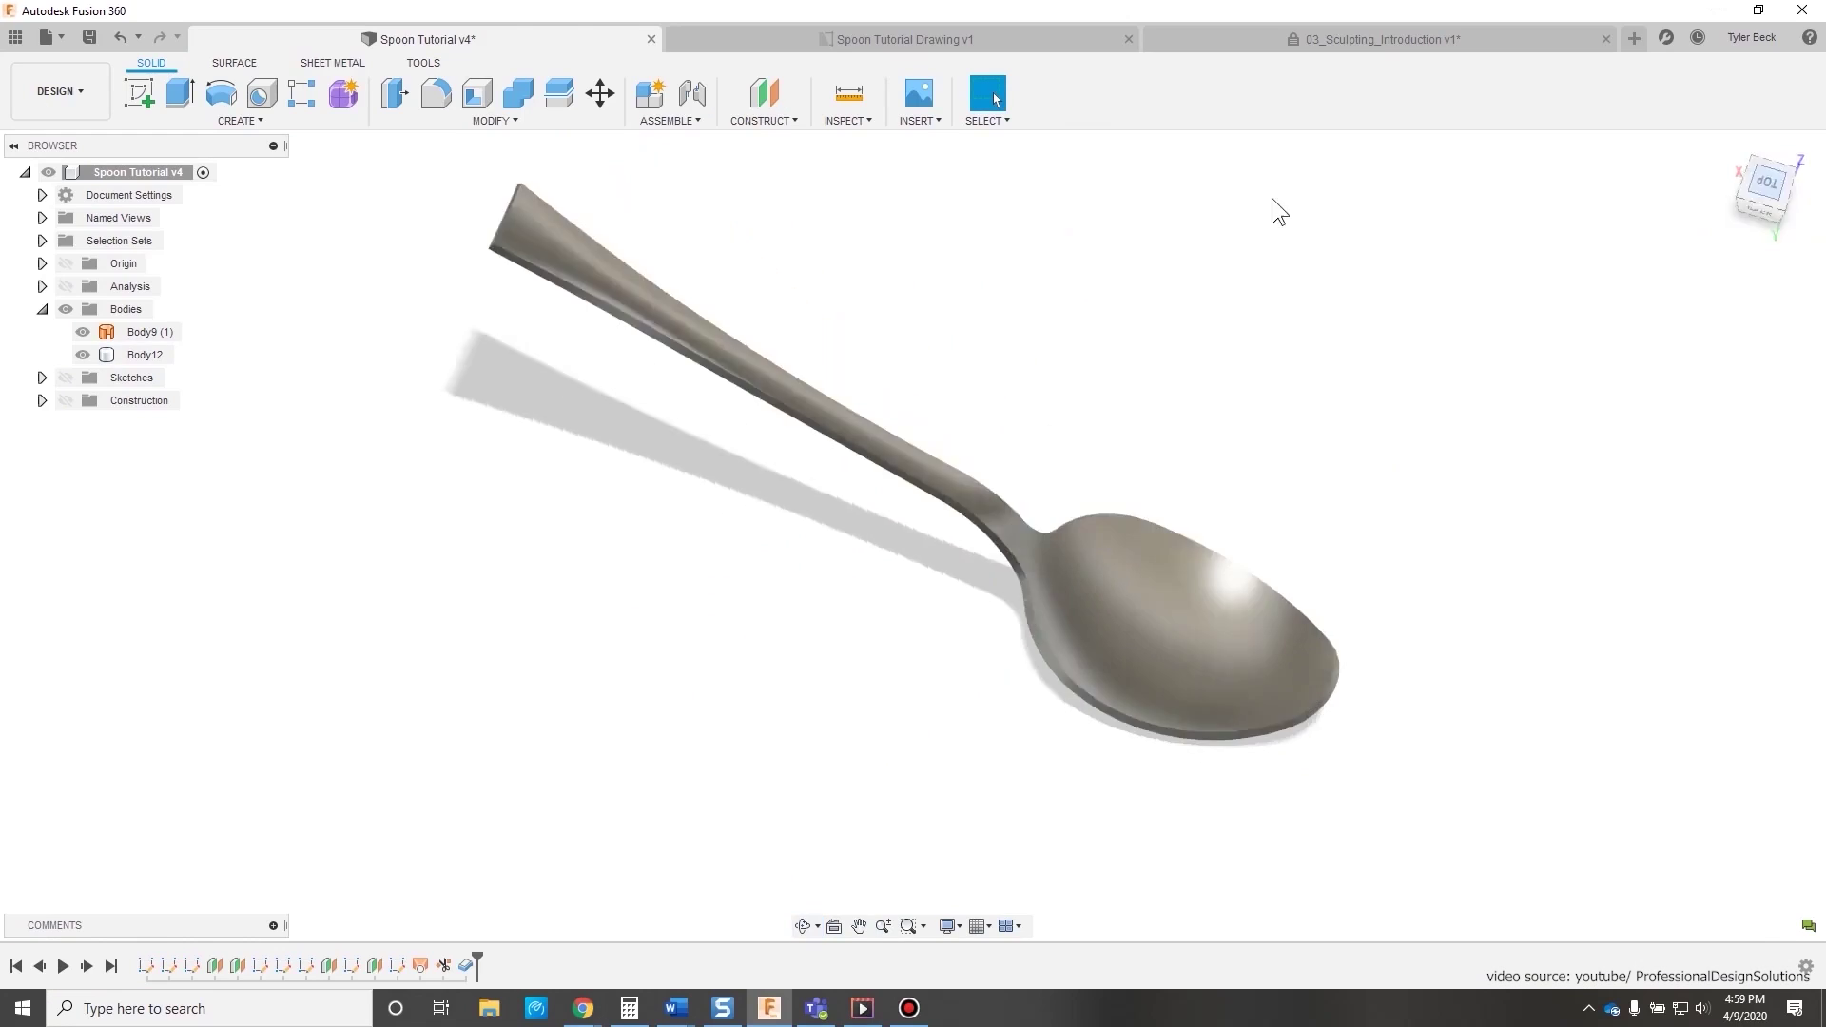
- Orbit the spoon and roll the design history back before Body12
middle_click_drag(1272, 200, 1339, 597, "shift")
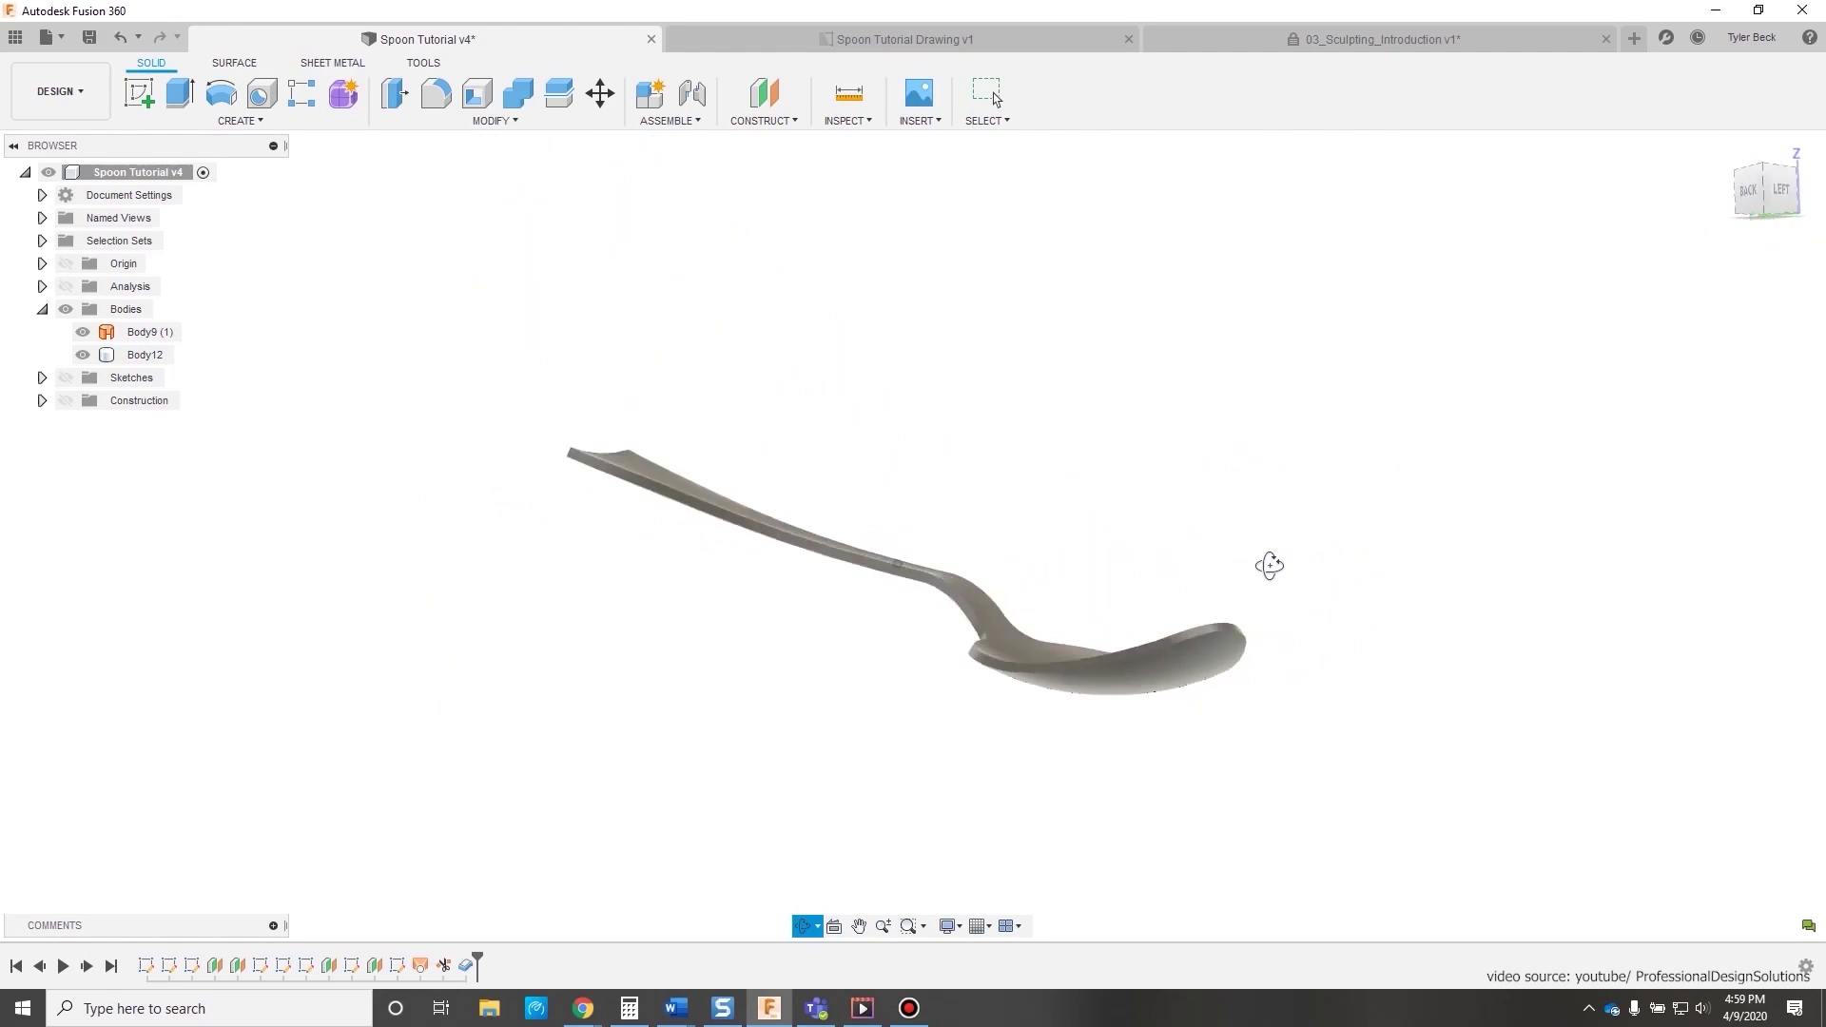
middle_click_drag(910, 704, 700, 582, "shift")
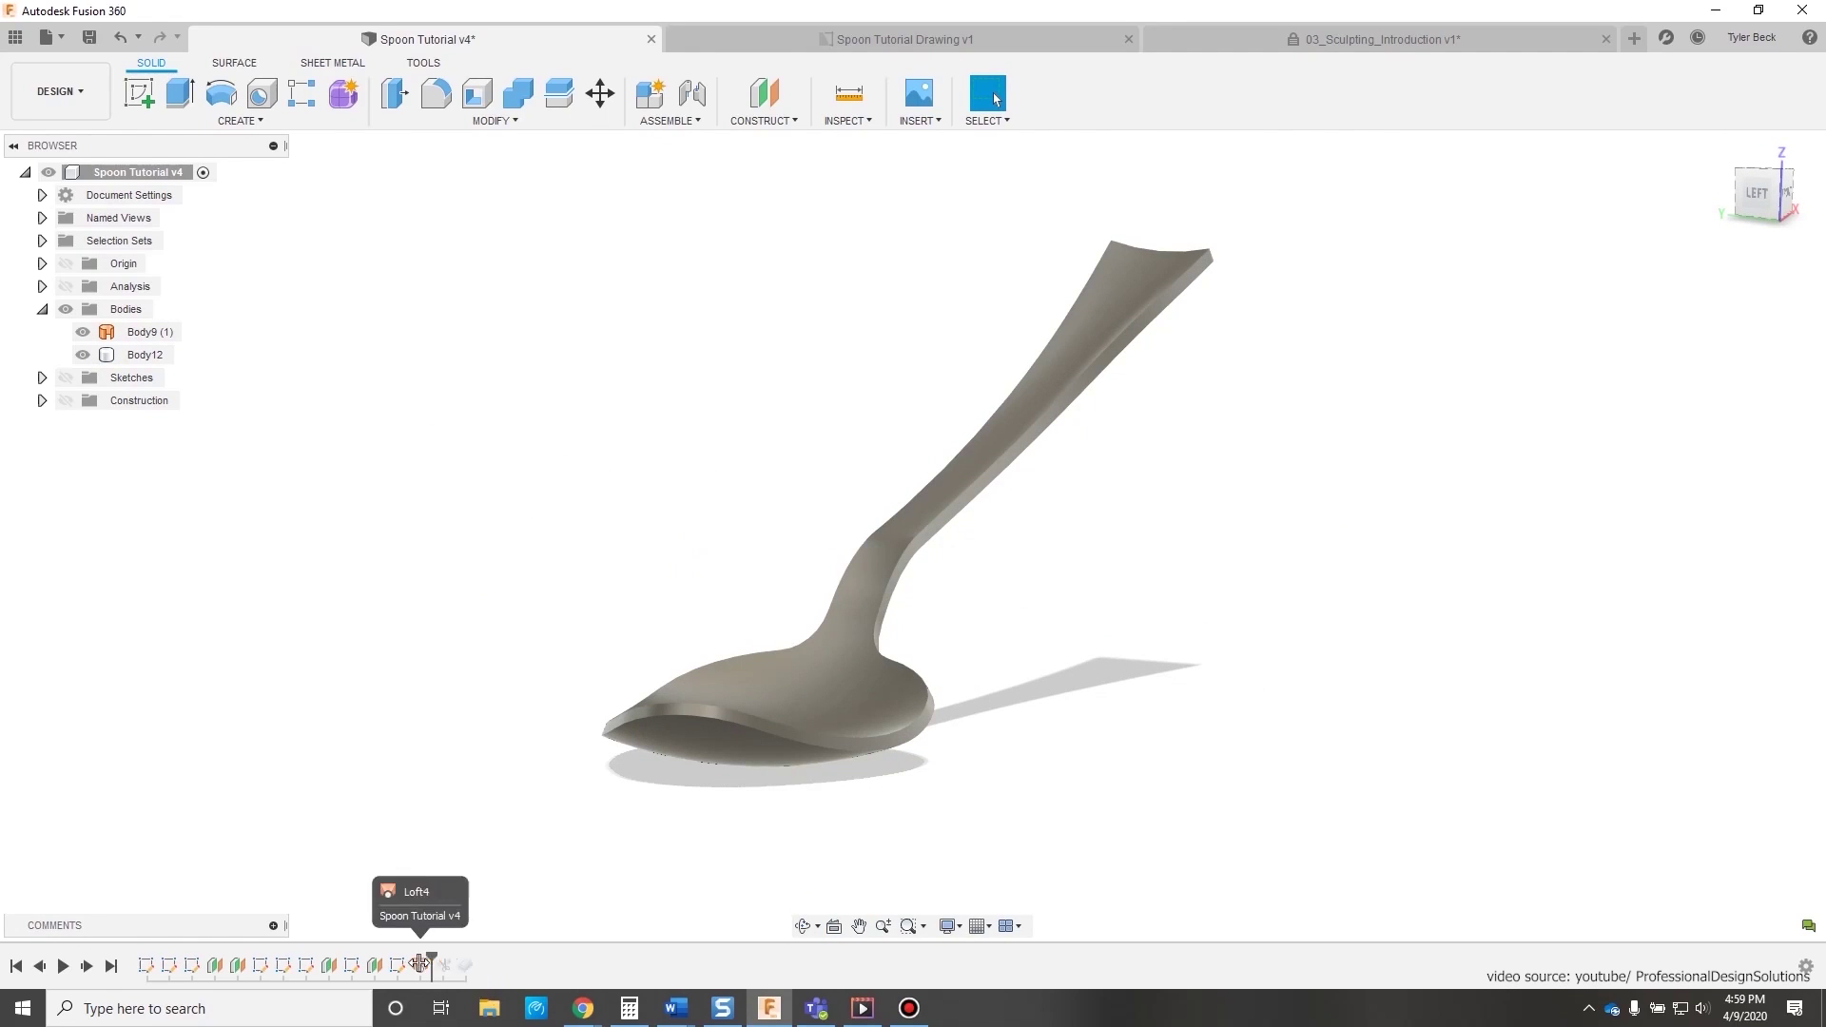
left_click_drag(476, 963, 431, 962)
mouse_move(1122, 723)
middle_mouse_down("shift")
mouse_move(1202, 709)
mouse_move(1049, 676)
middle_mouse_up("shift")
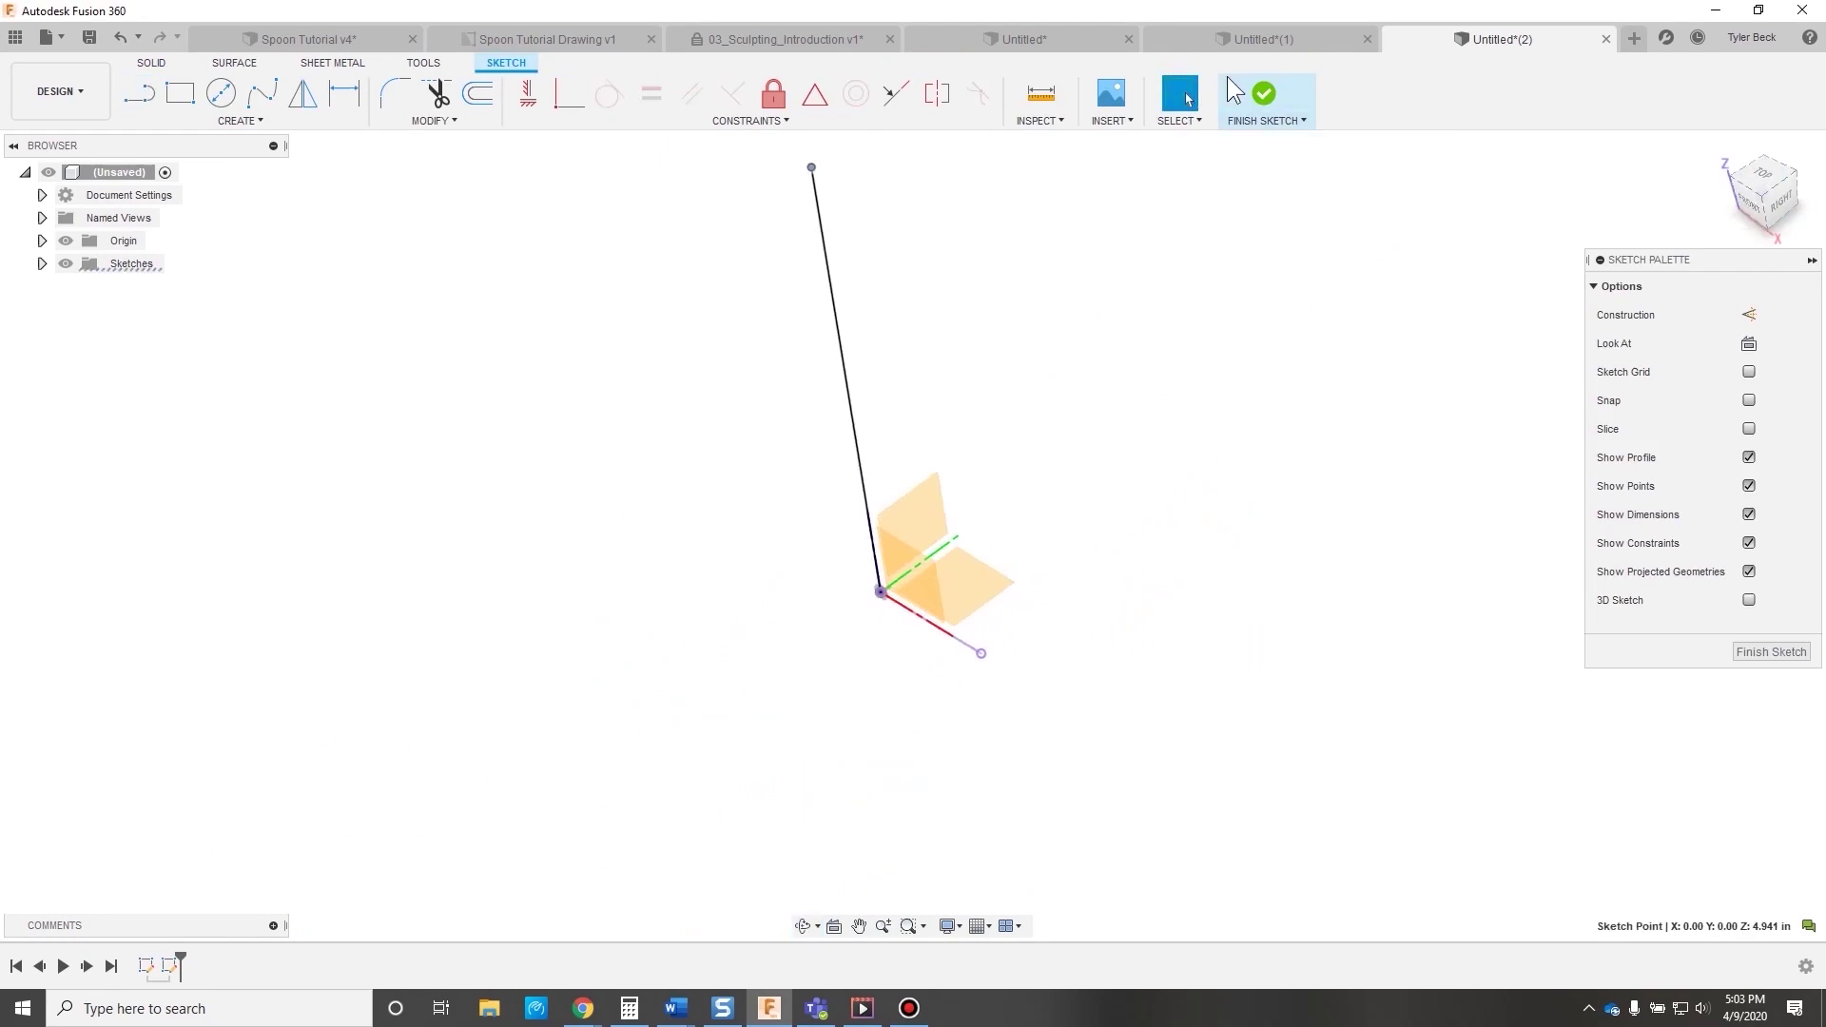
- Sweep the profile along the line with a 360° twist
left_click(1265, 95)
key("s")
left_click(1226, 458)
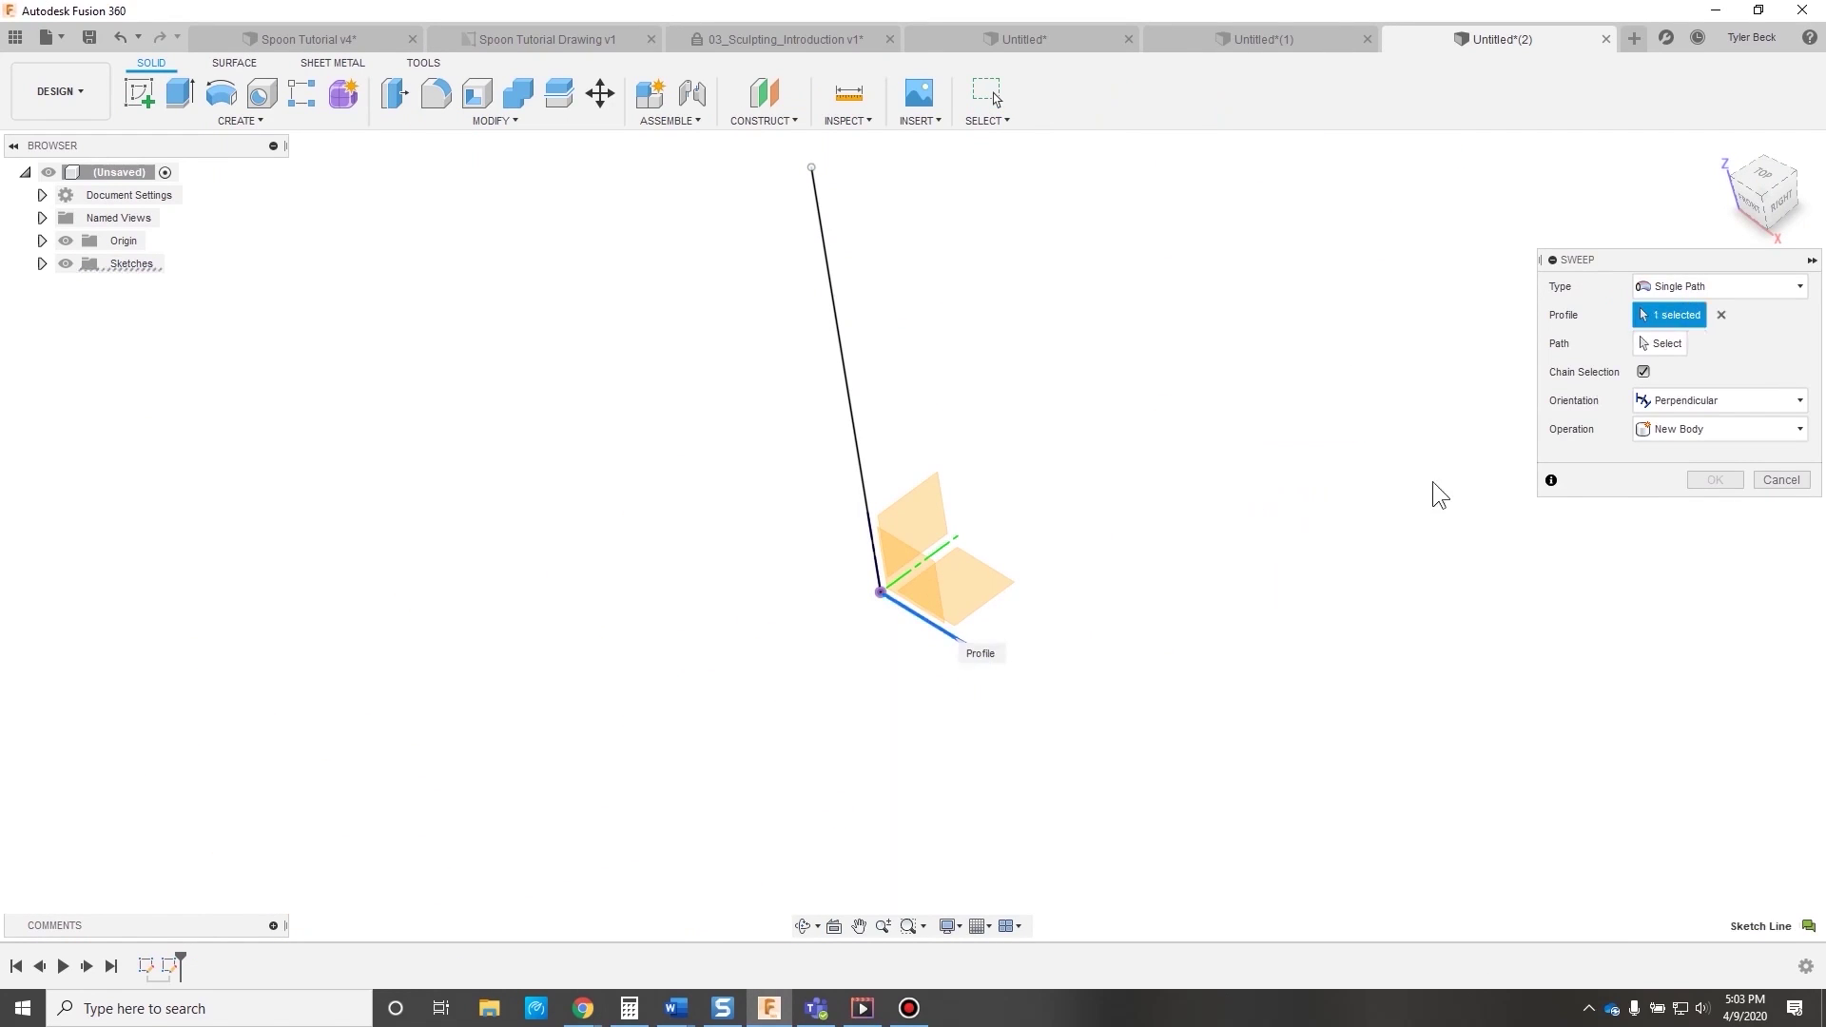
middle_click_drag(1205, 539, 1277, 535, "shift")
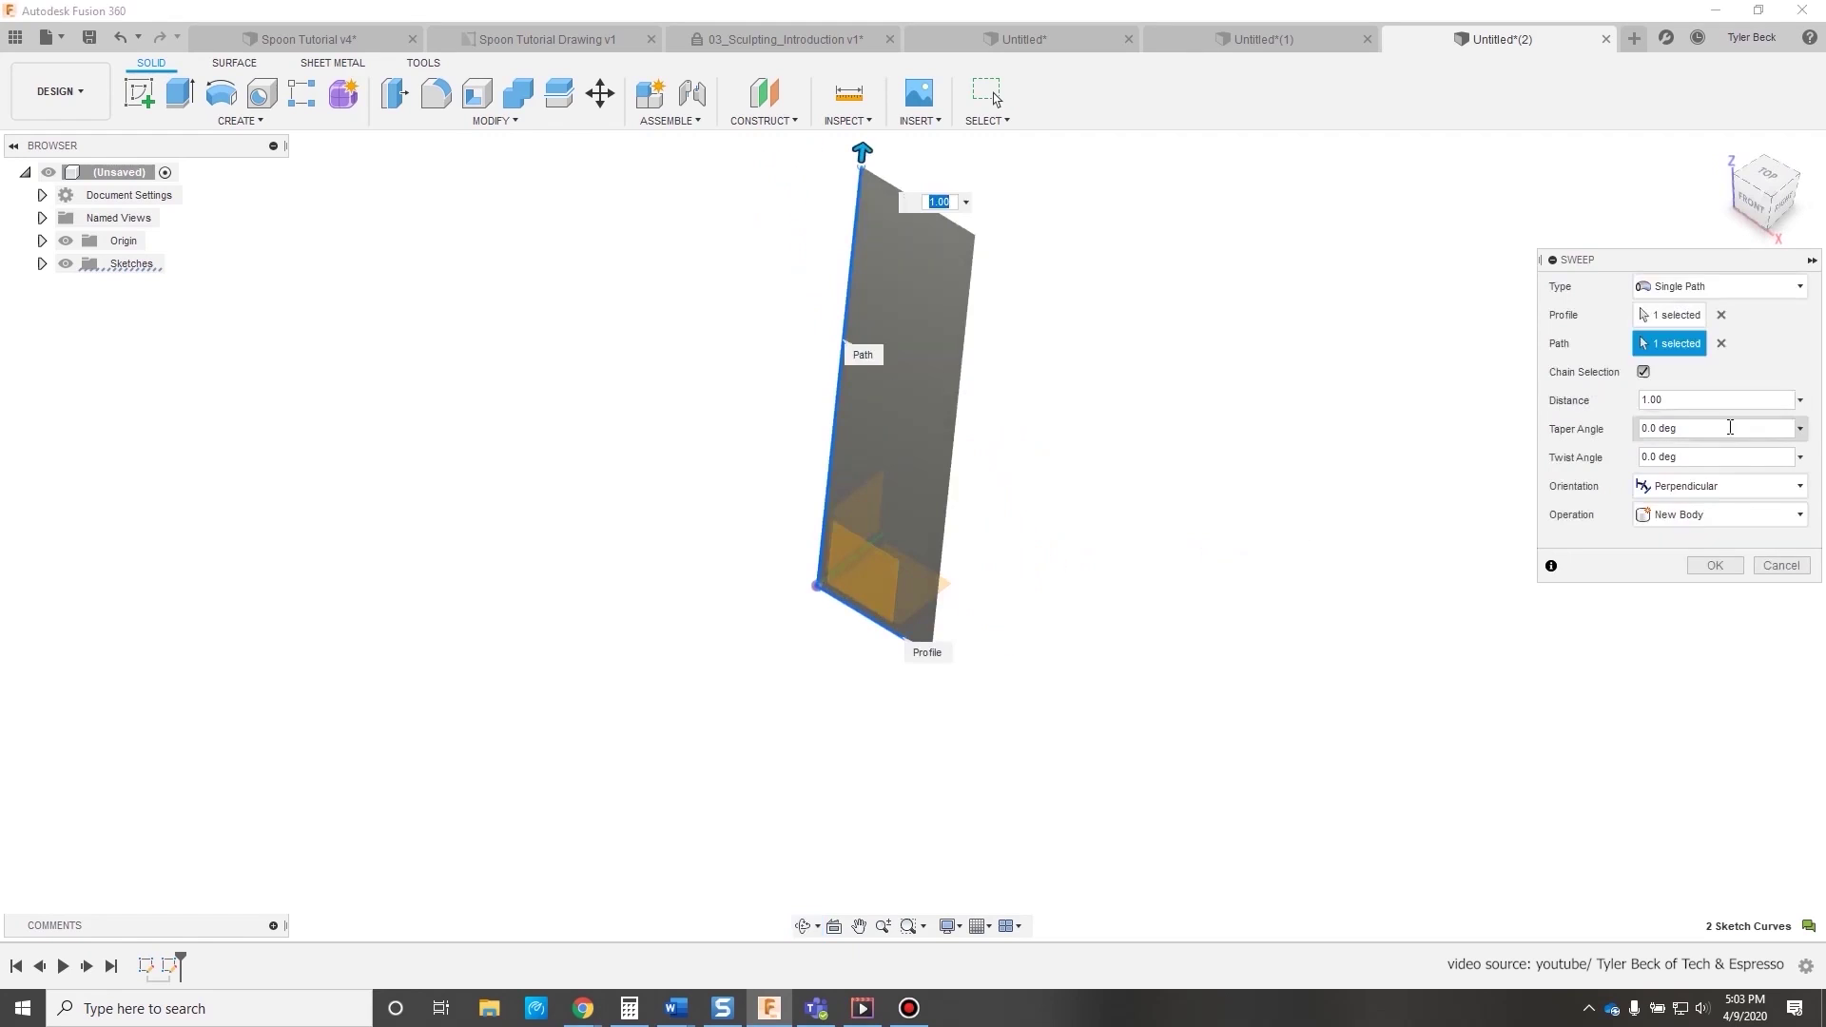
type("360")
middle_click_drag(1046, 494, 1090, 487, "shift")
left_click(1715, 567)
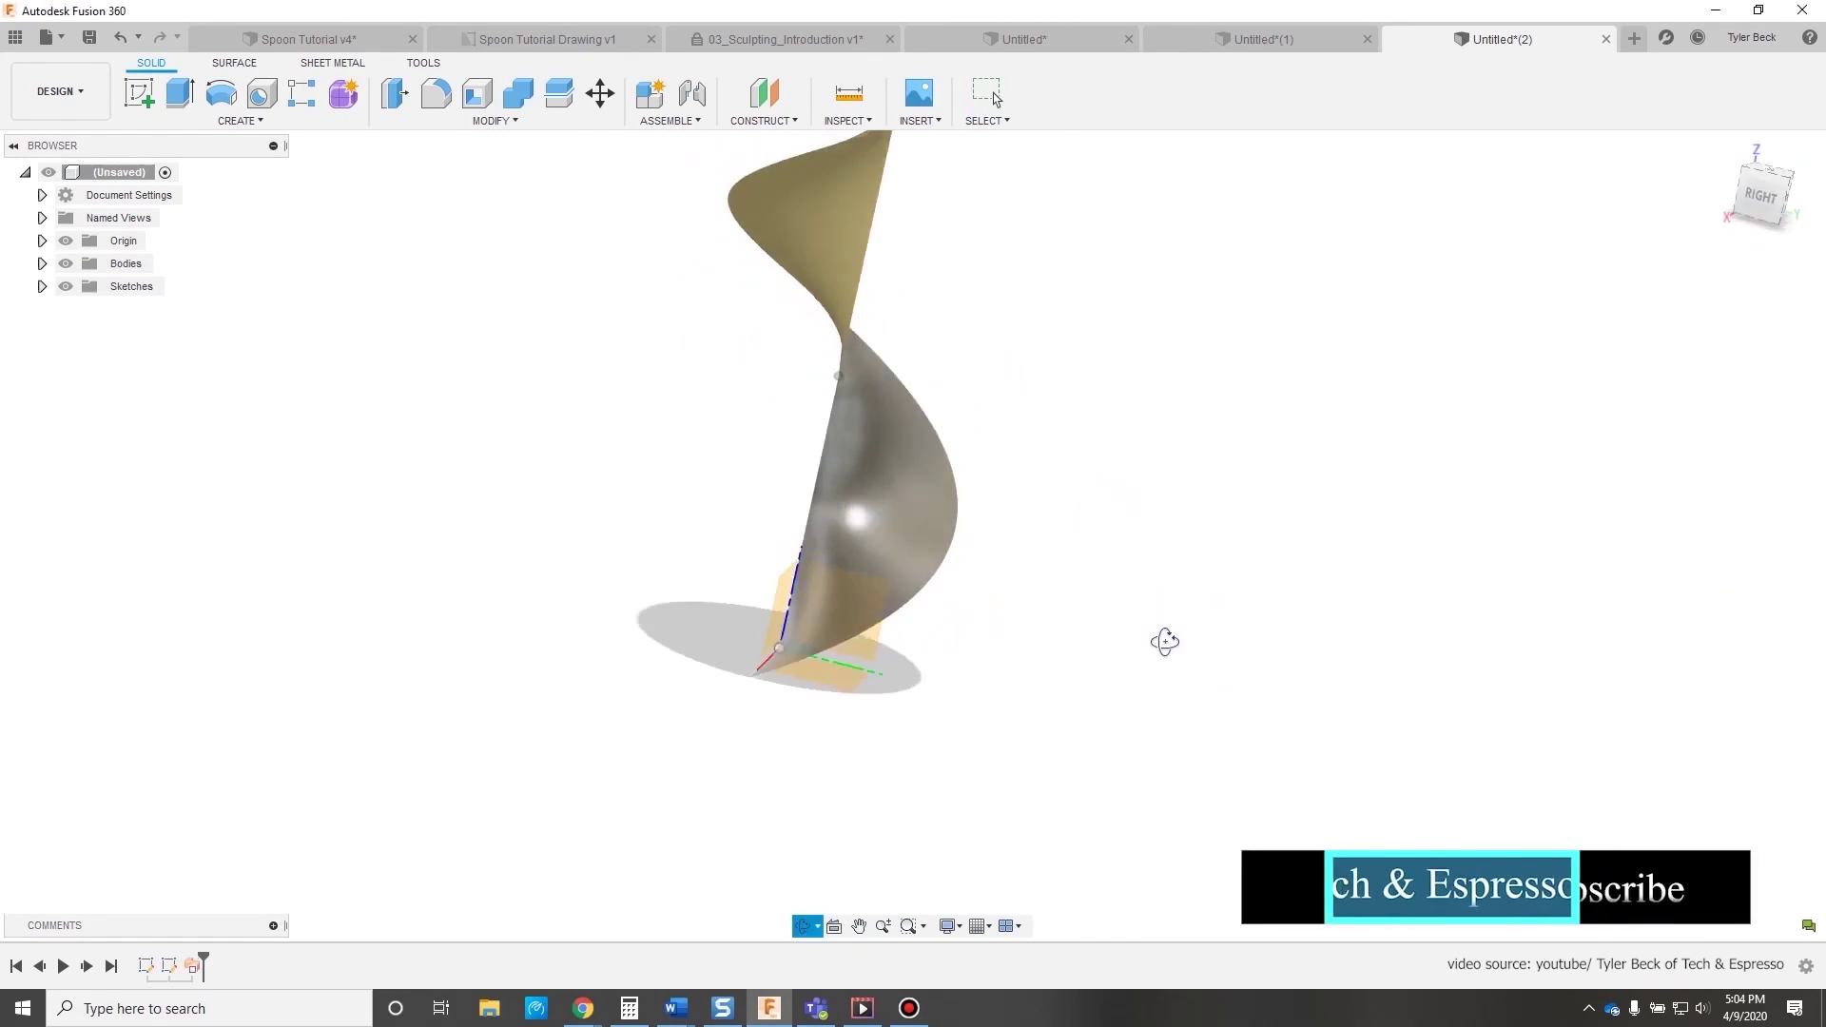
- Thicken the twisted sweep surface into a solid
type("sthicken")
key("Return")
left_click(951, 523)
middle_click_drag(951, 523, 1091, 544, "shift")
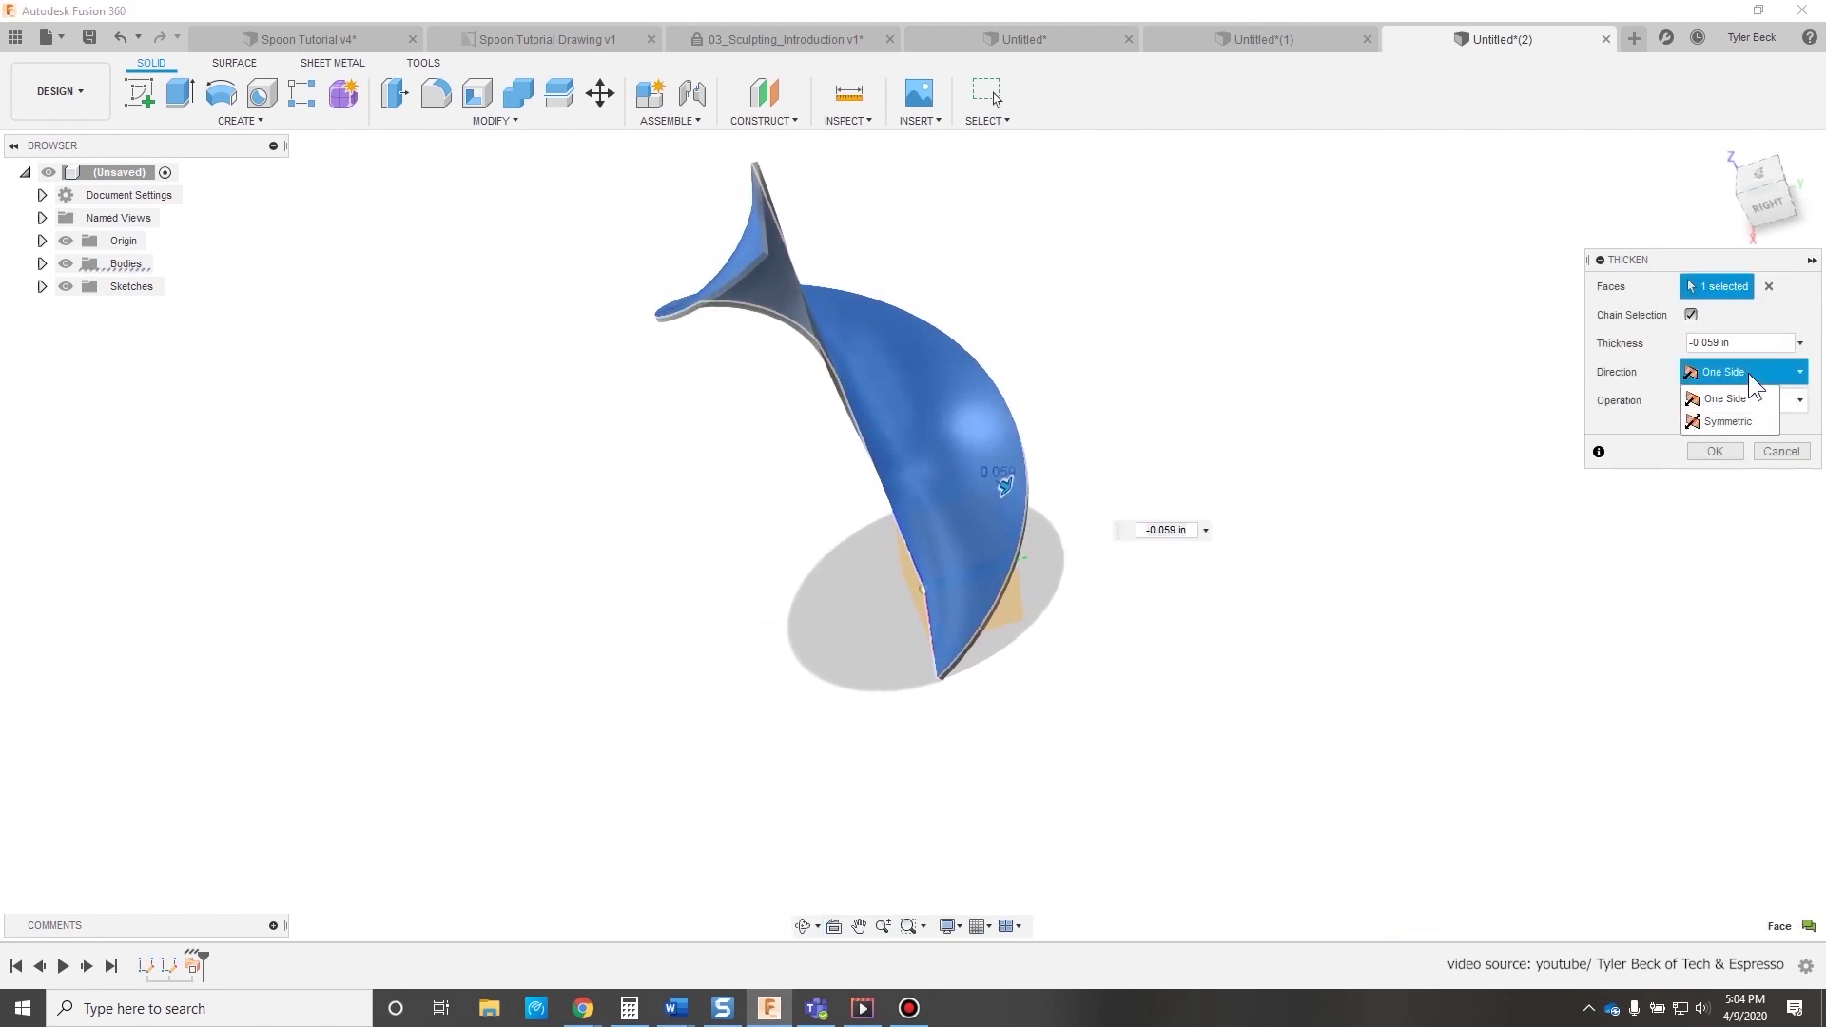
left_click(1715, 451)
- Thicken Body1's faces into a 0.10 in solid
middle_click_drag(1234, 534, 1274, 533, "shift")
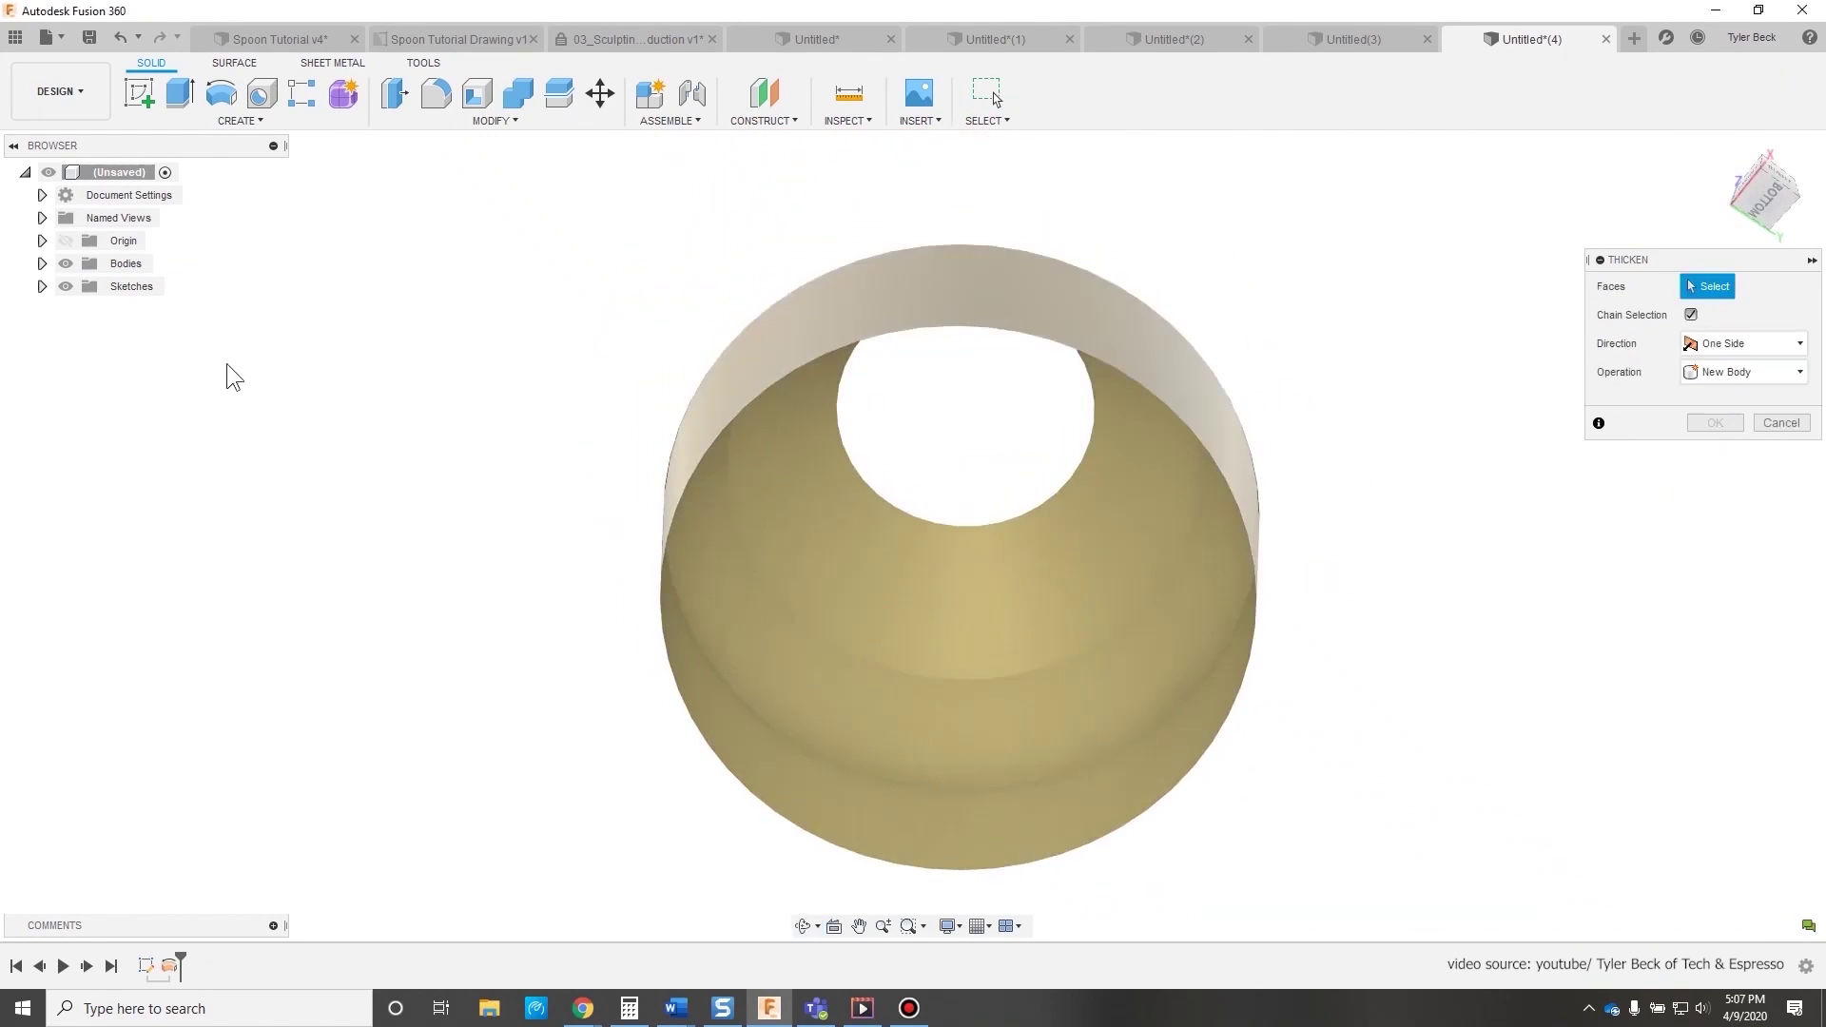
left_click(42, 264)
left_click(143, 285)
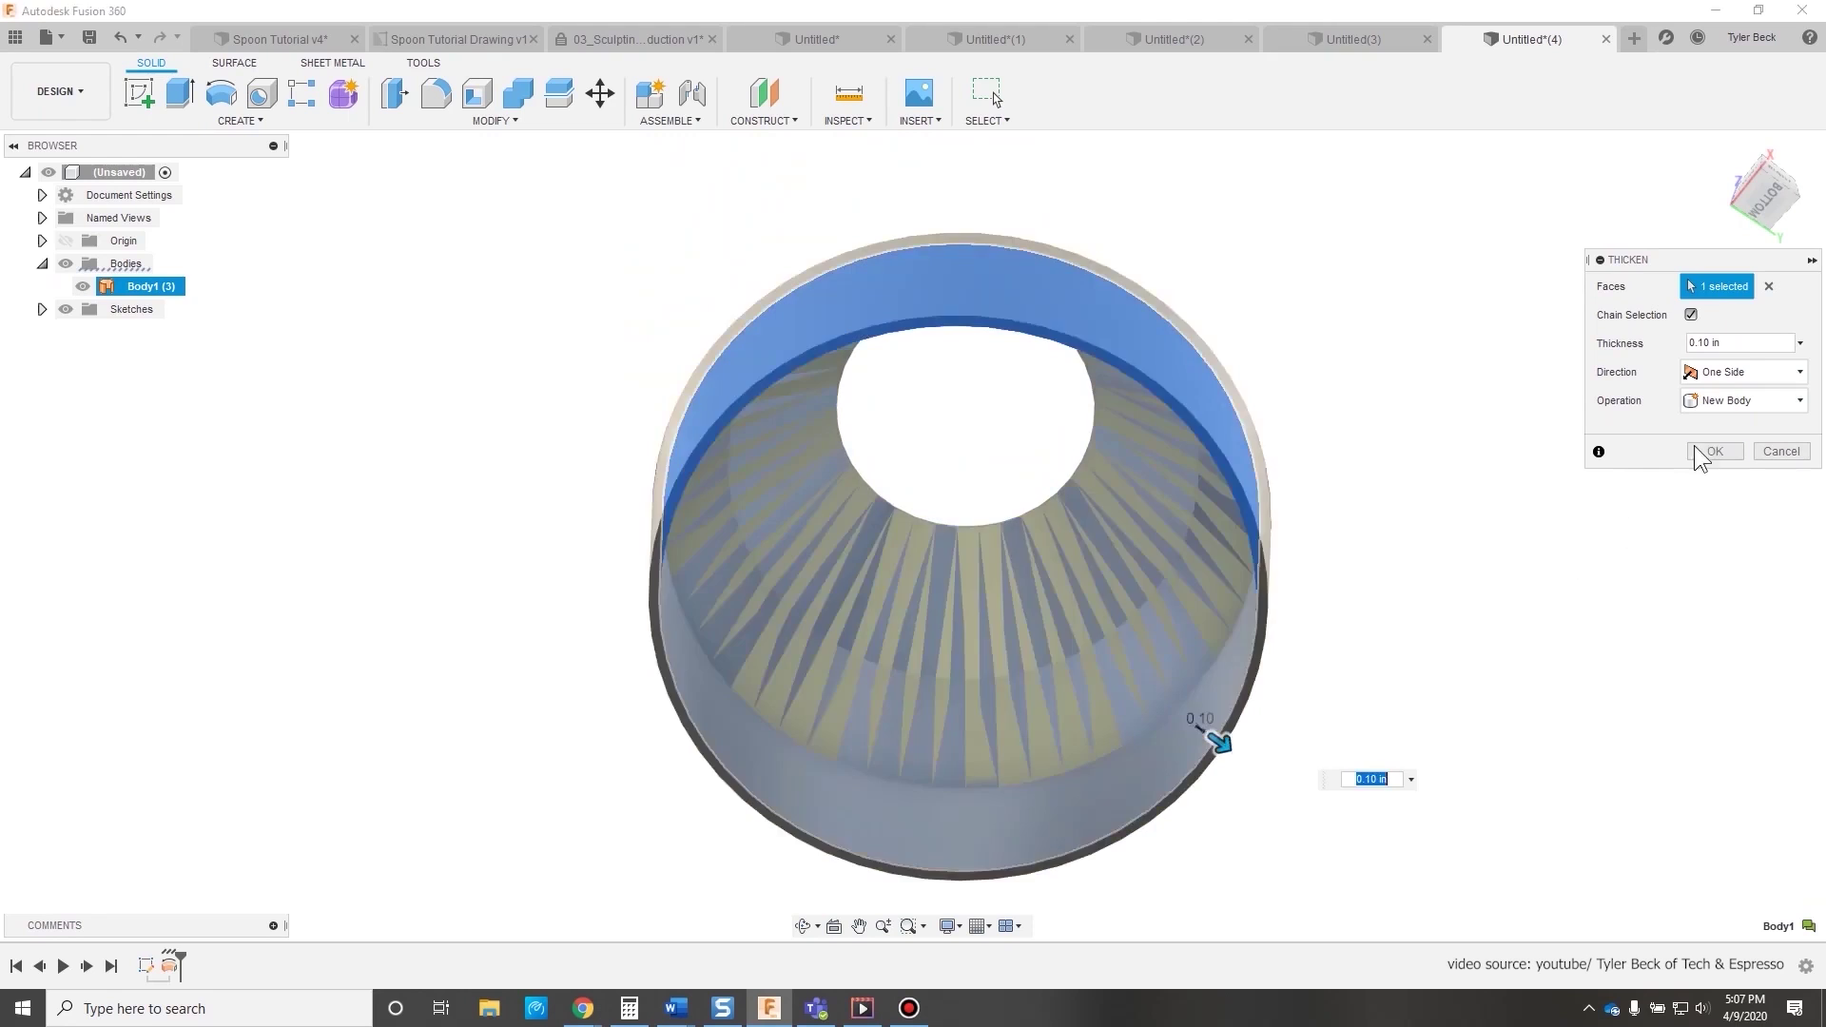
left_click(1714, 451)
middle_click_drag(1522, 447, 1412, 100, "shift")
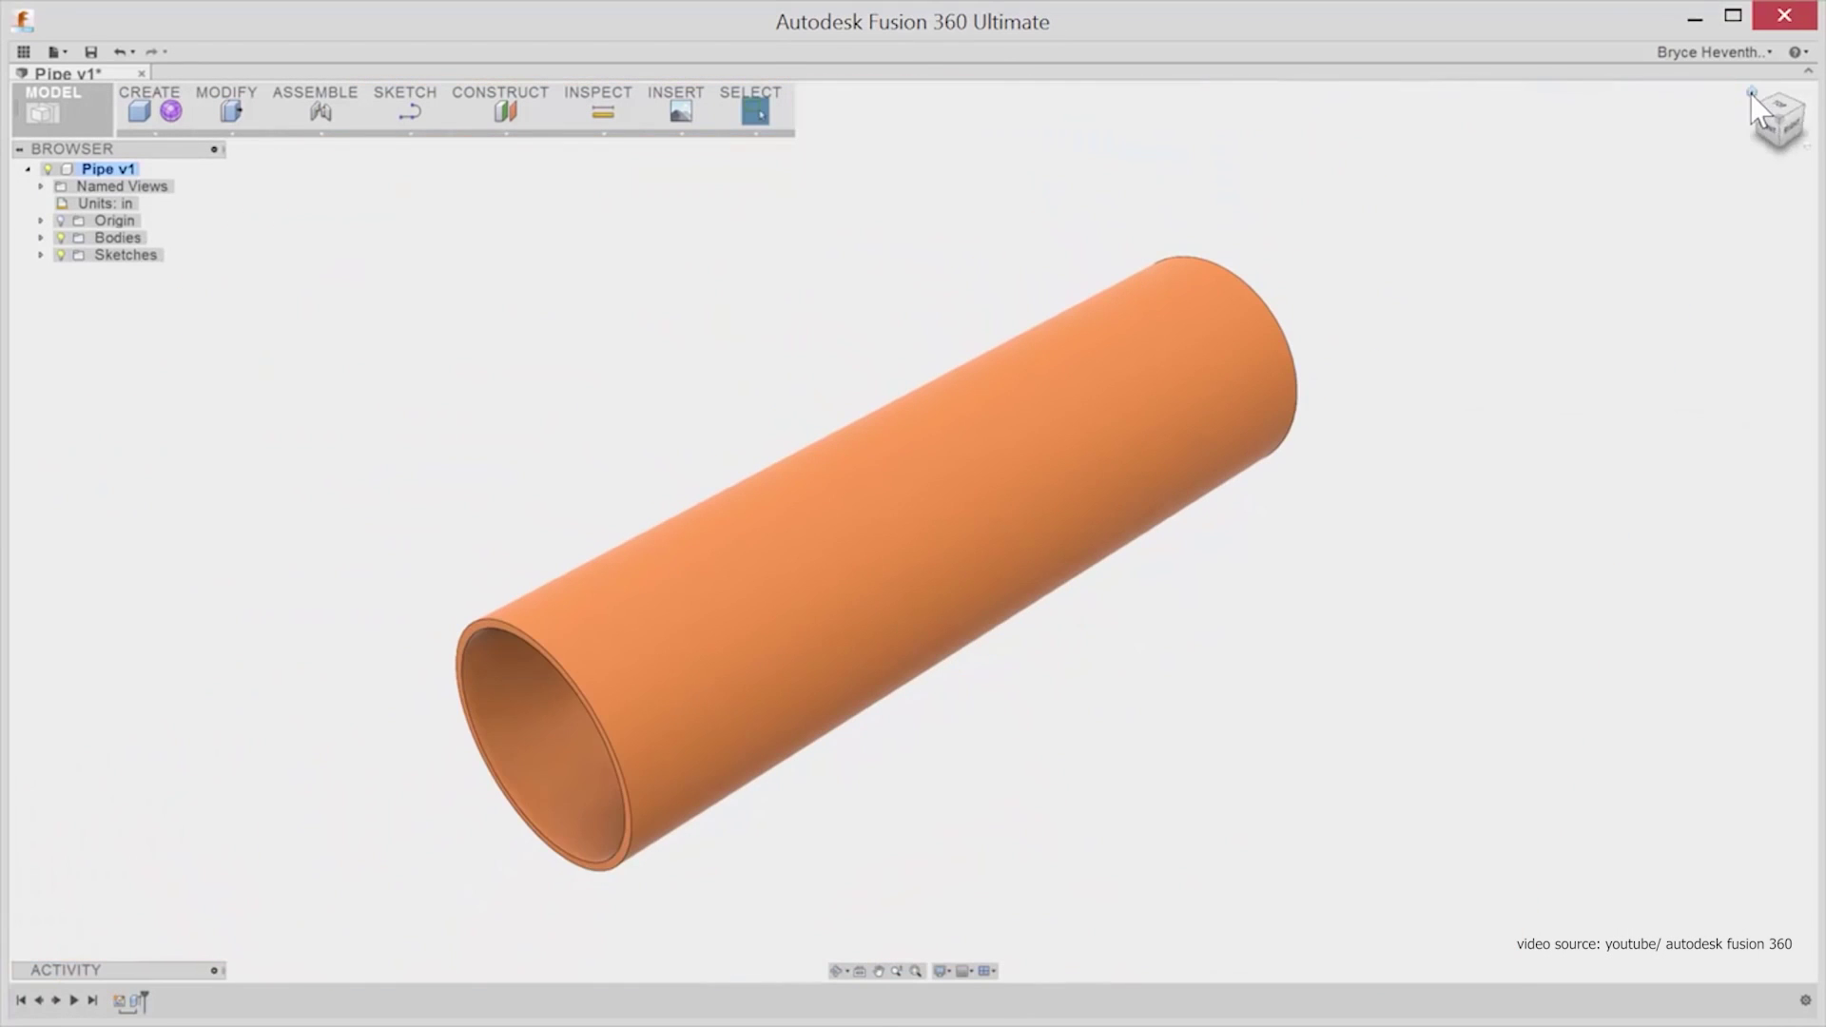
- Change the PipeID parameter to 10 in so the pipe resizes
left_click(226, 95)
left_click(244, 697)
key("BackSpace")
type("2 in")
key("Return")
triple_click(1413, 788)
type("10 in")
key("Return")
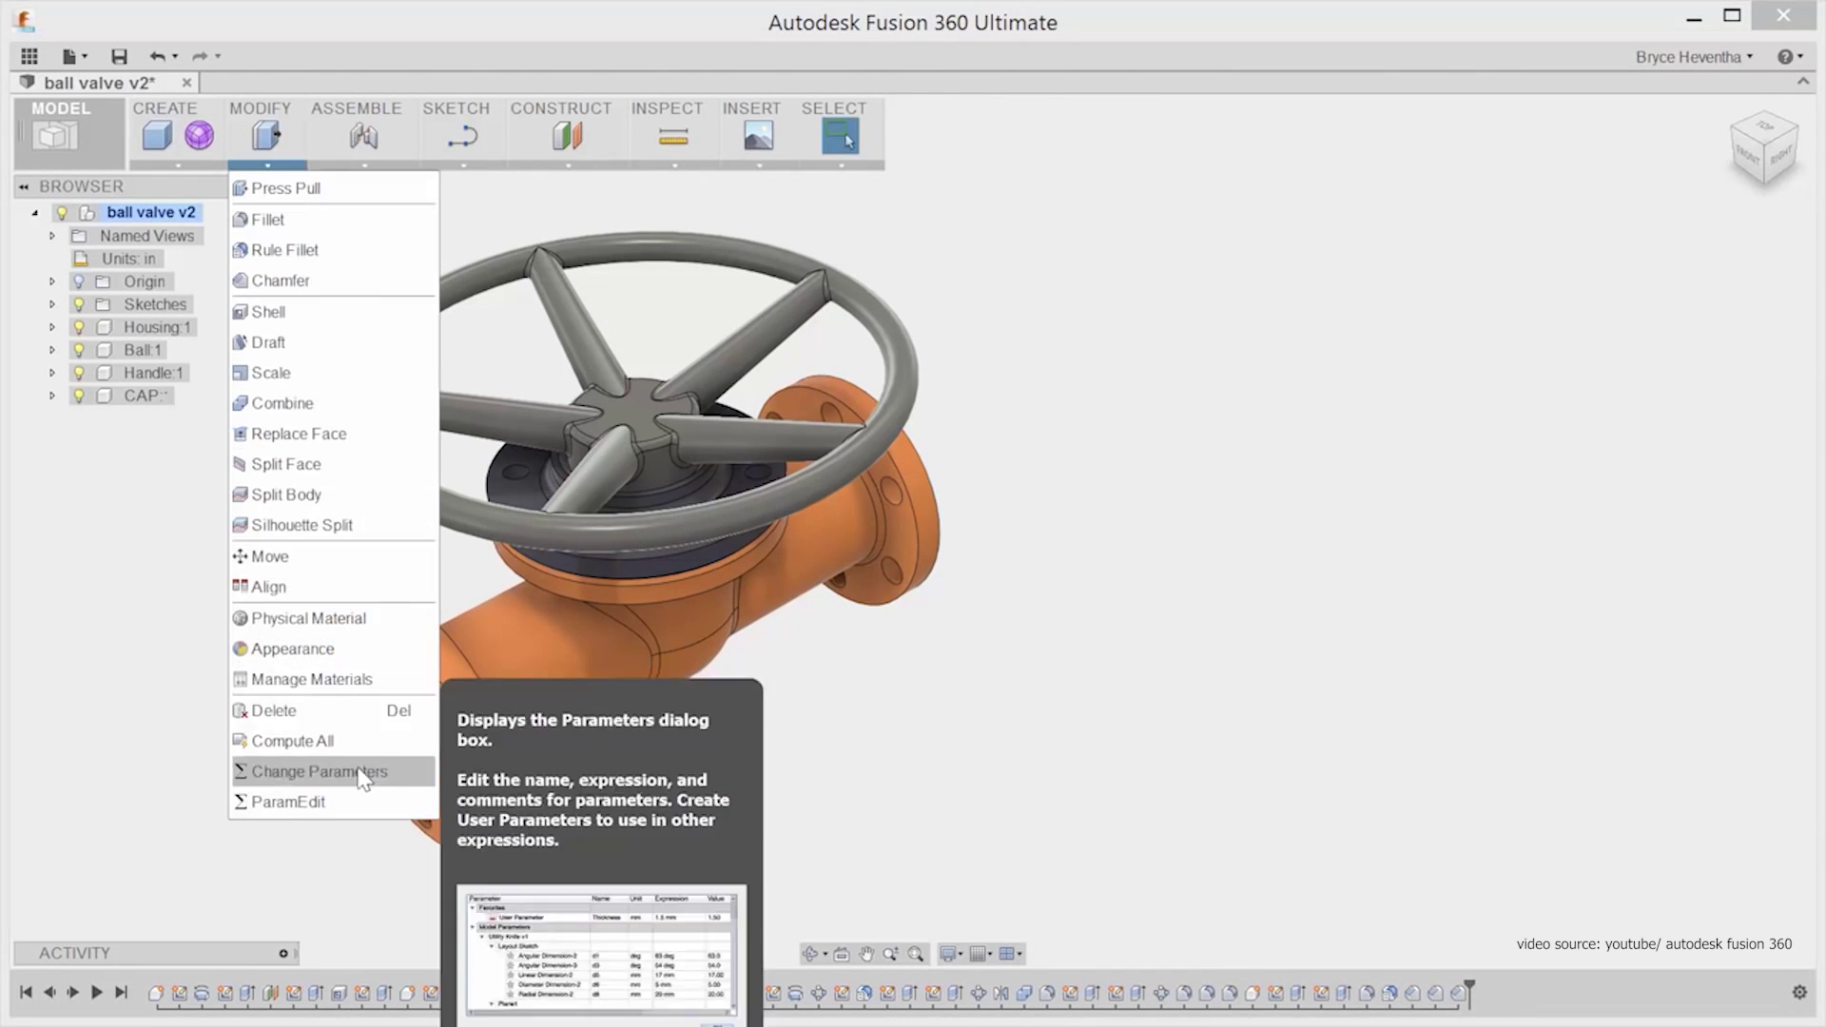
- Bring up the ball valve's user parameters for editing
left_click(368, 766)
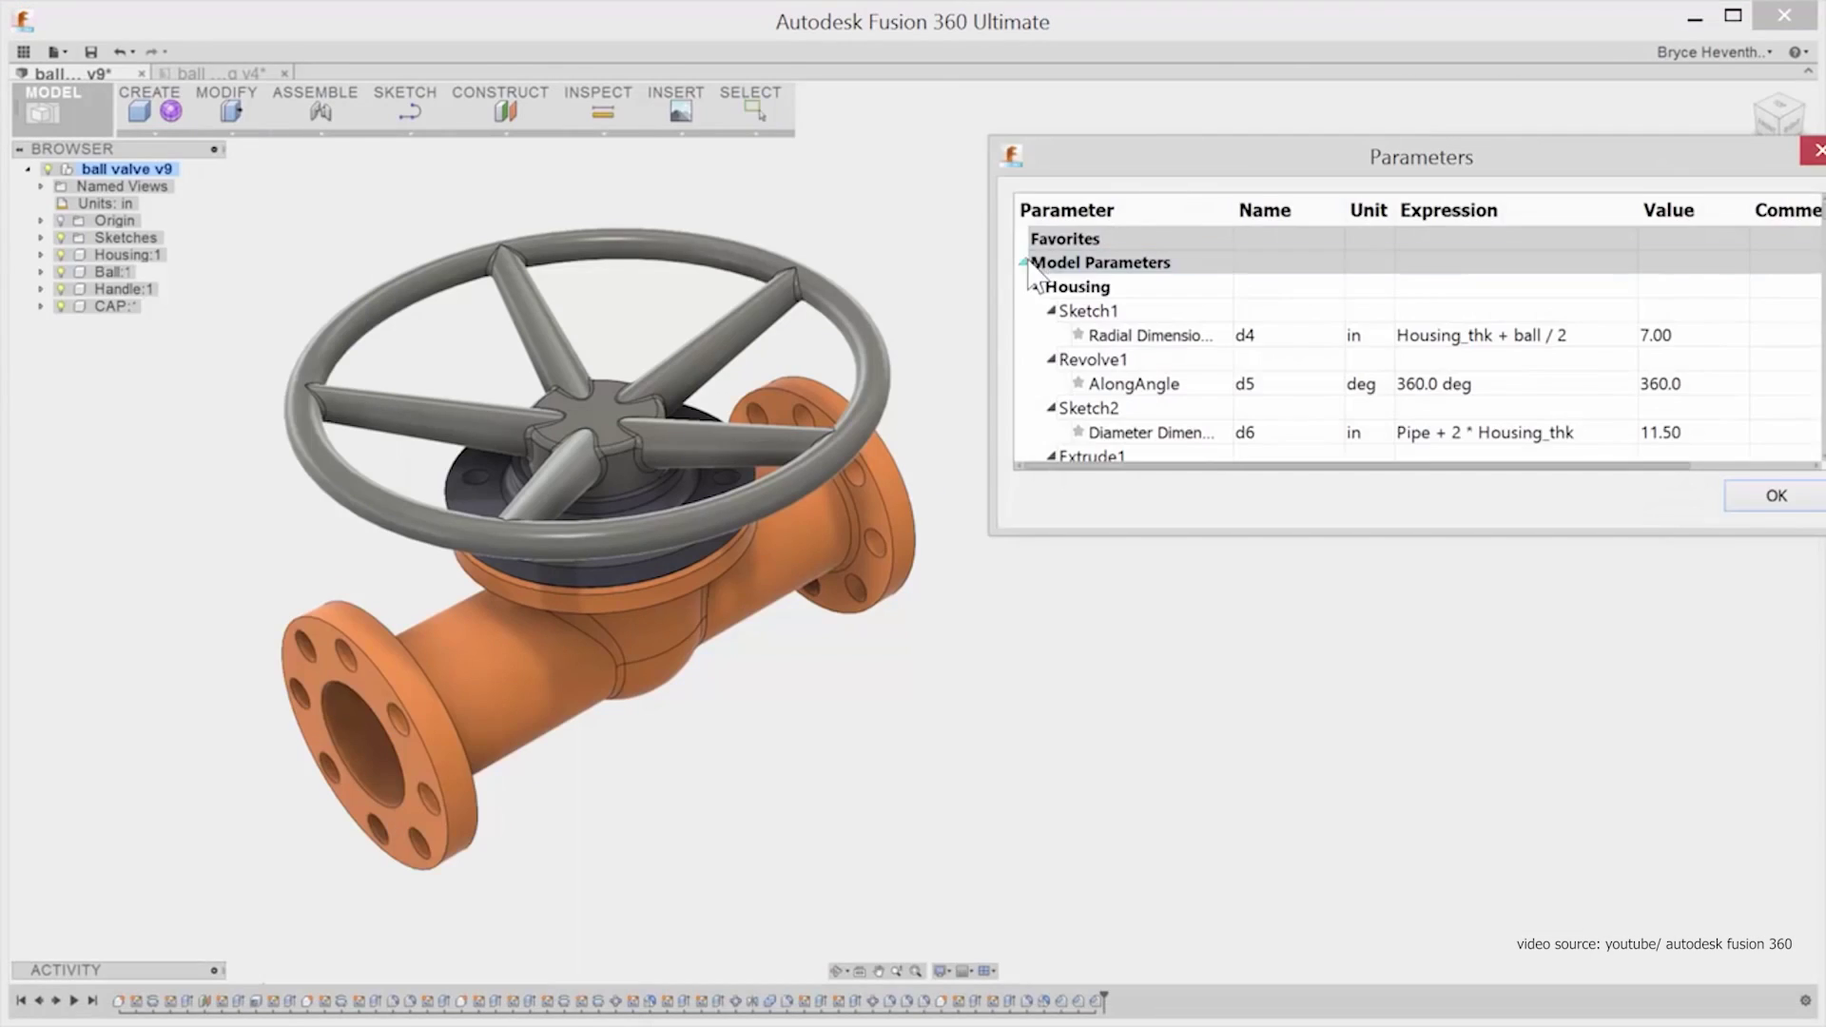
left_click(1026, 262)
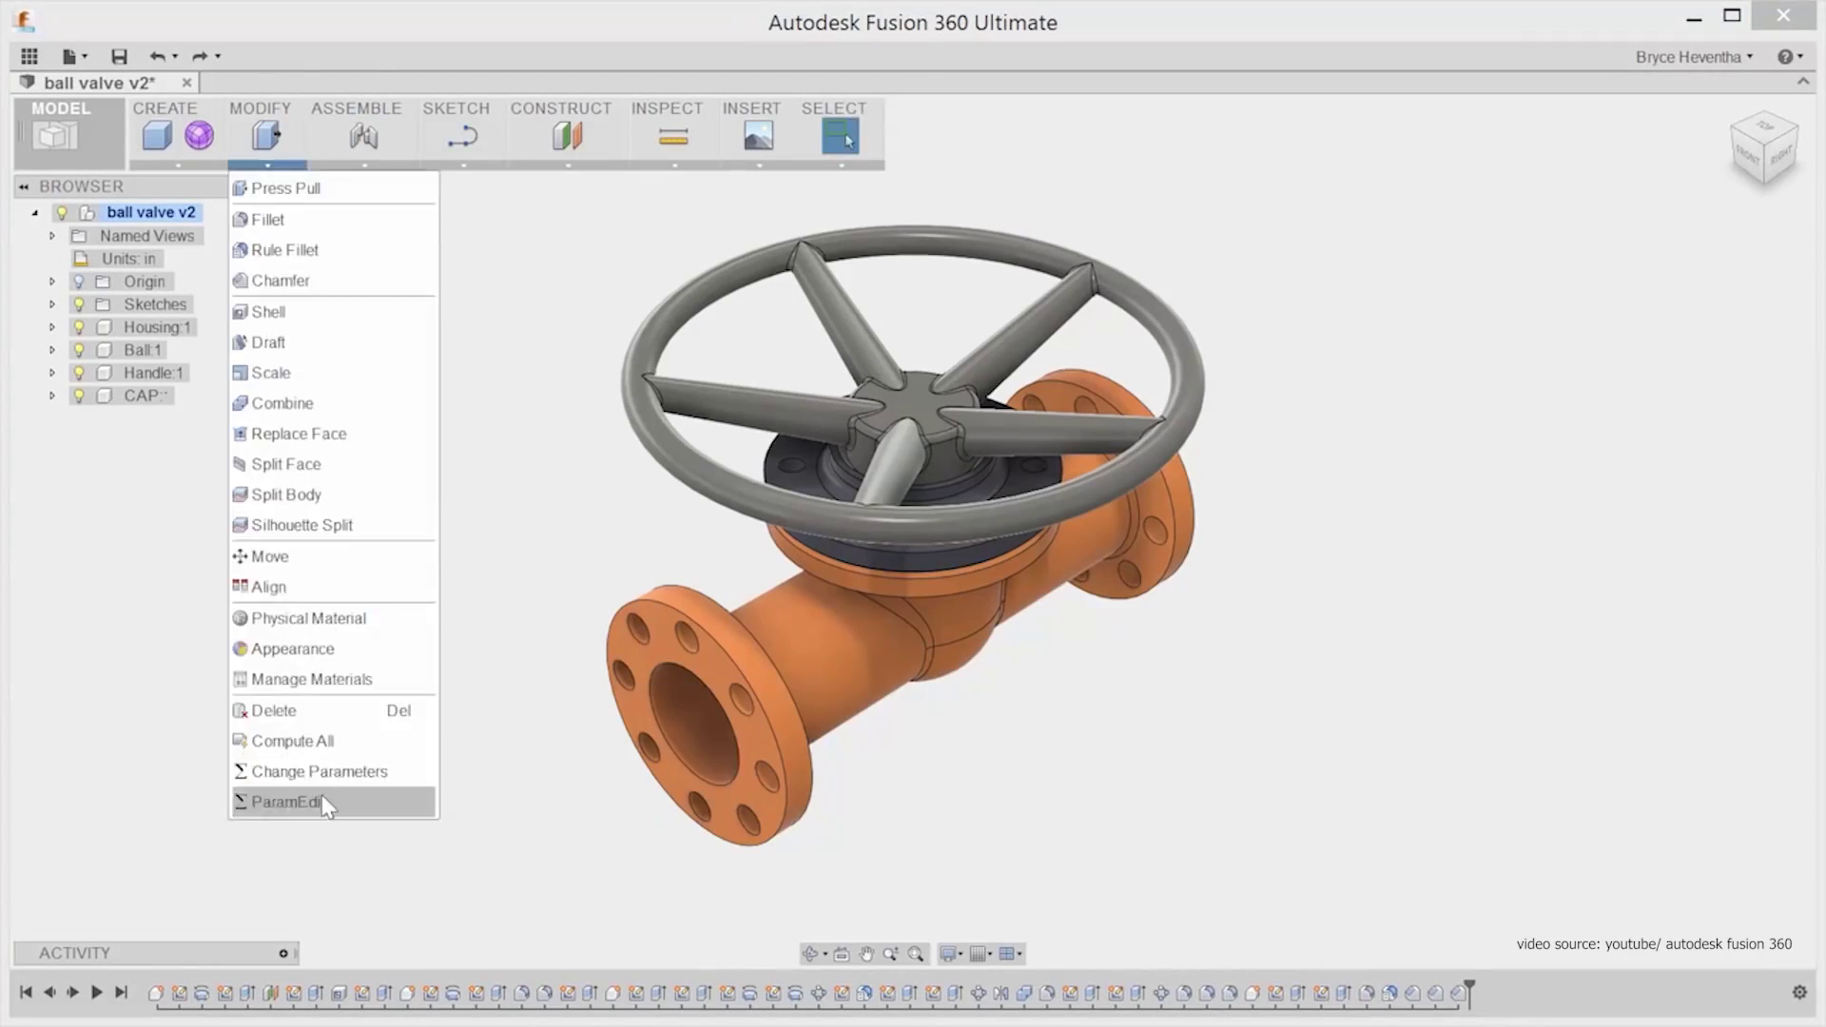
left_click(324, 801)
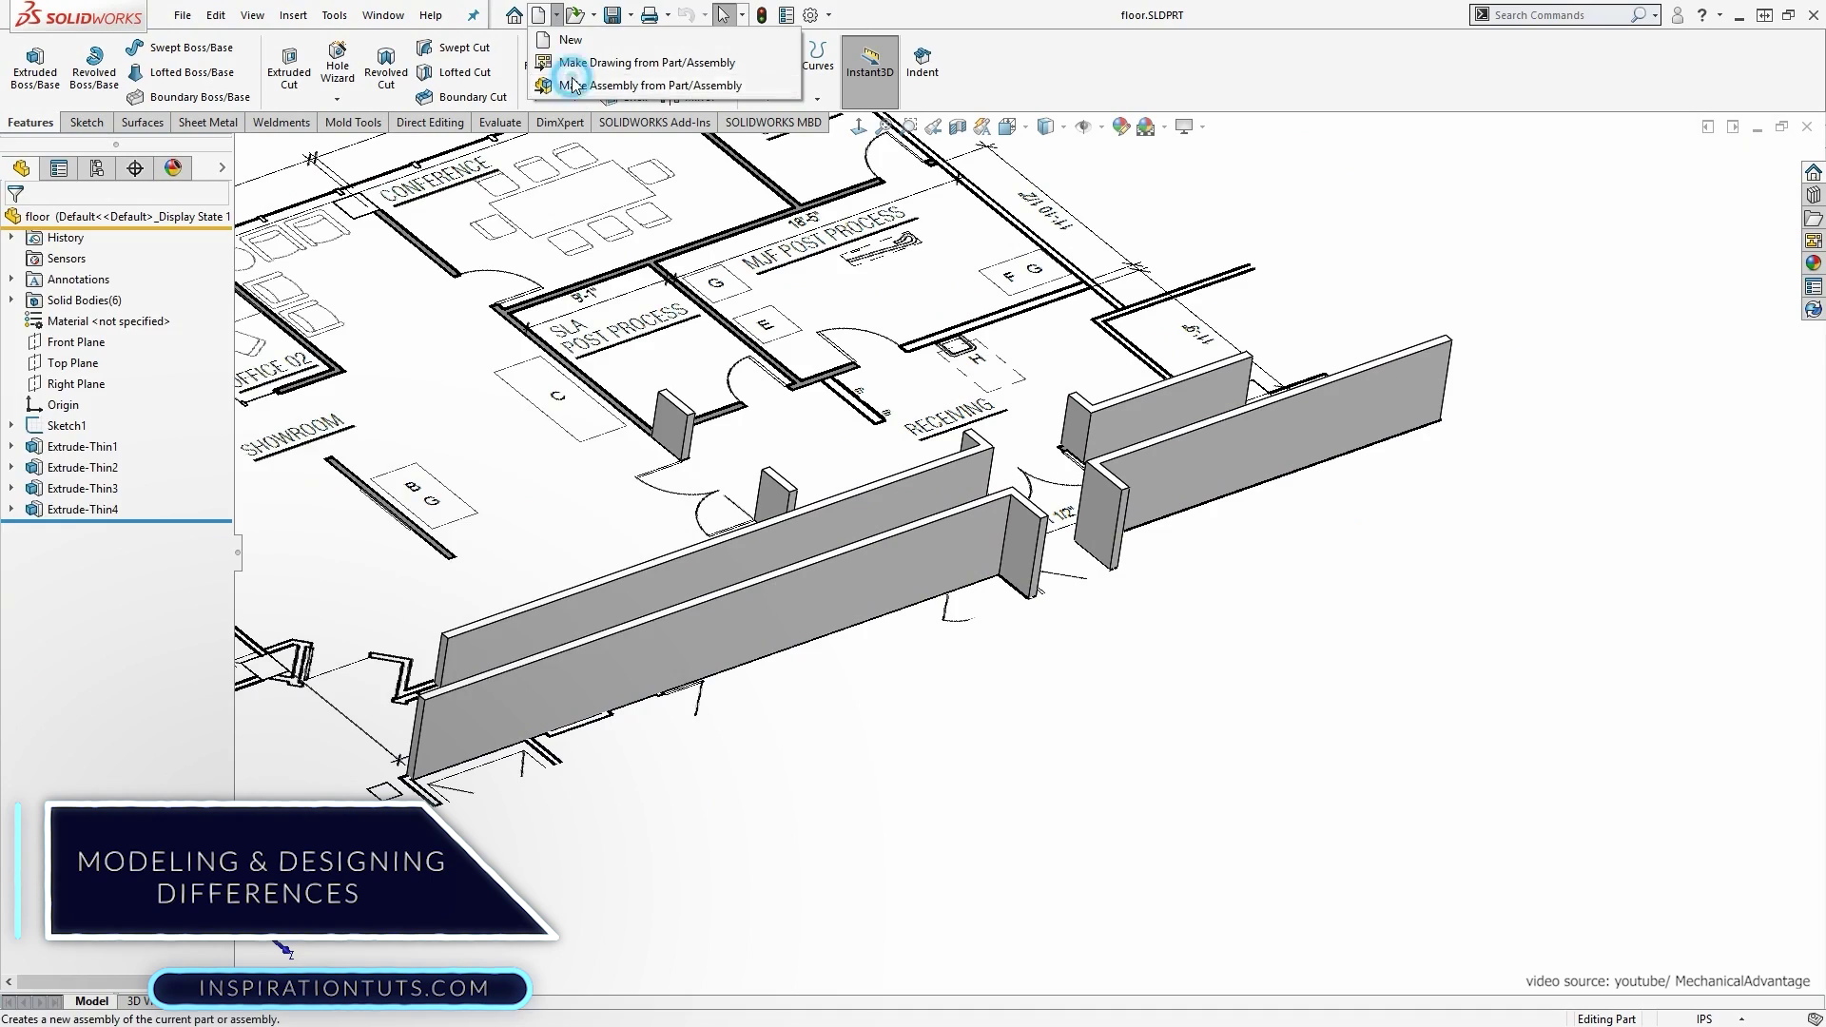
- Make an assembly from the floor part, fixing the floor at the origin, and insert another component
left_click(573, 84)
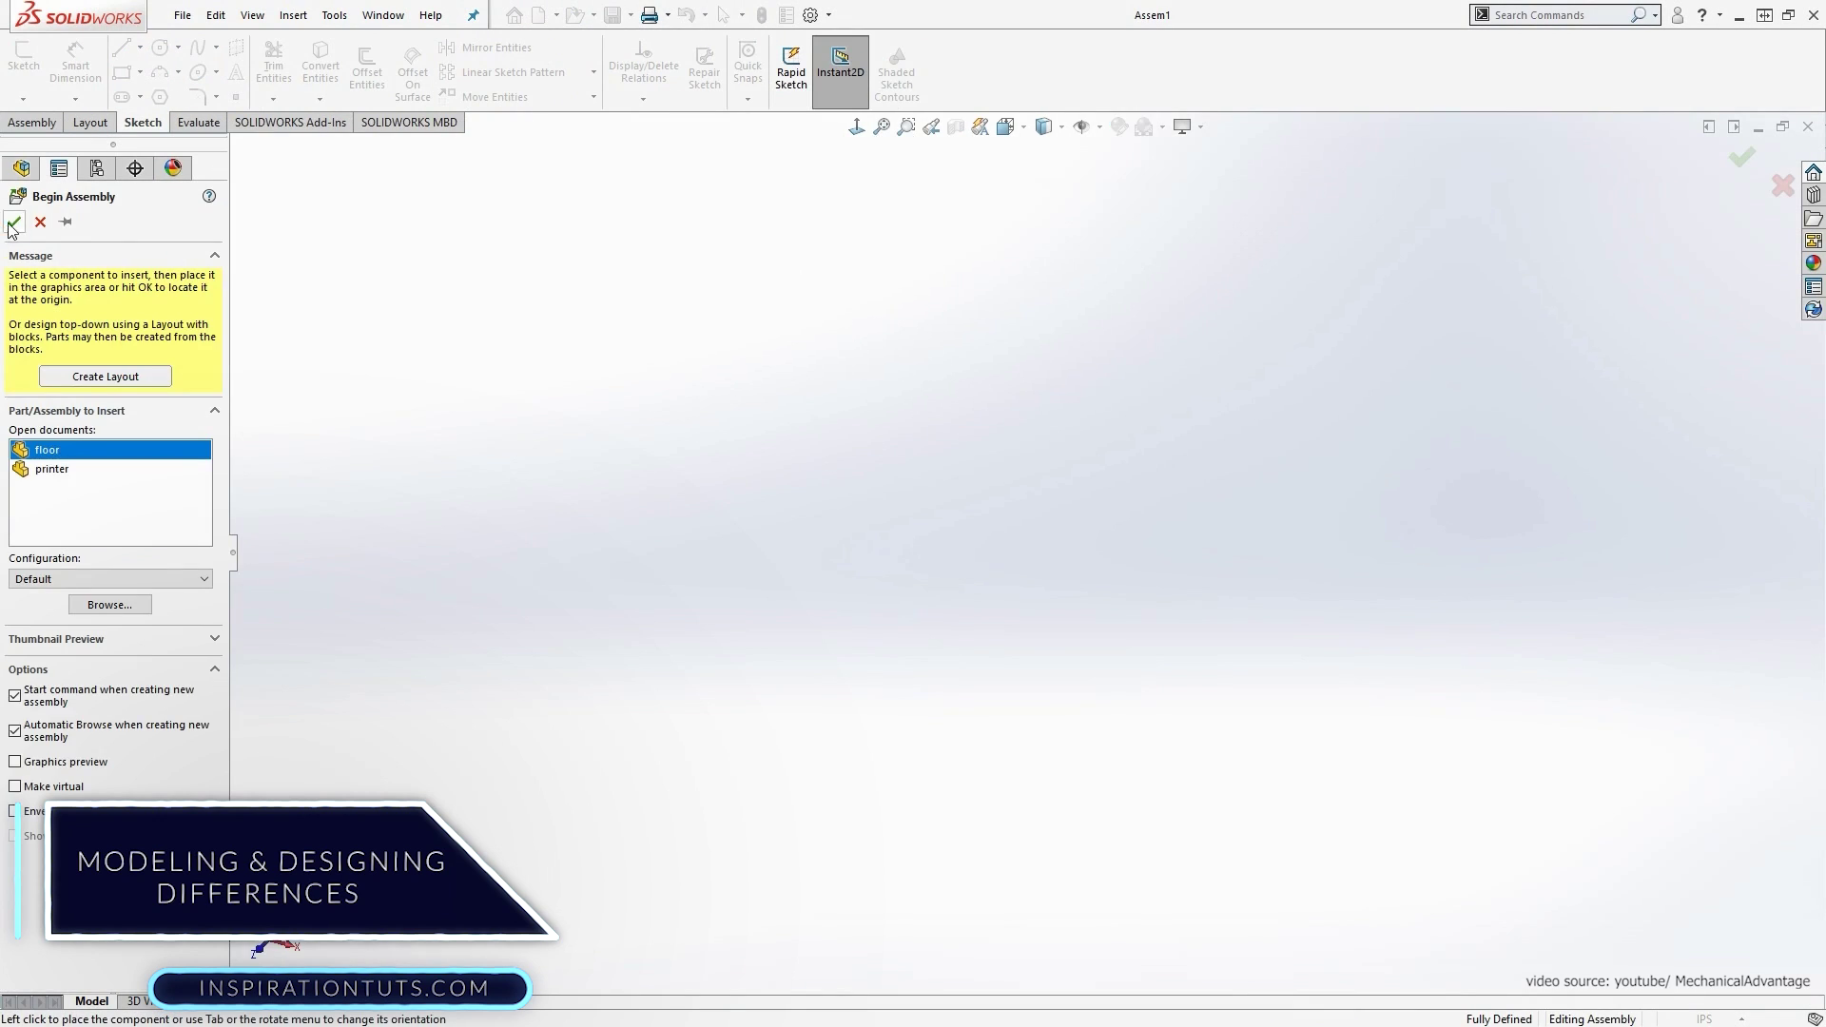
left_click(13, 223)
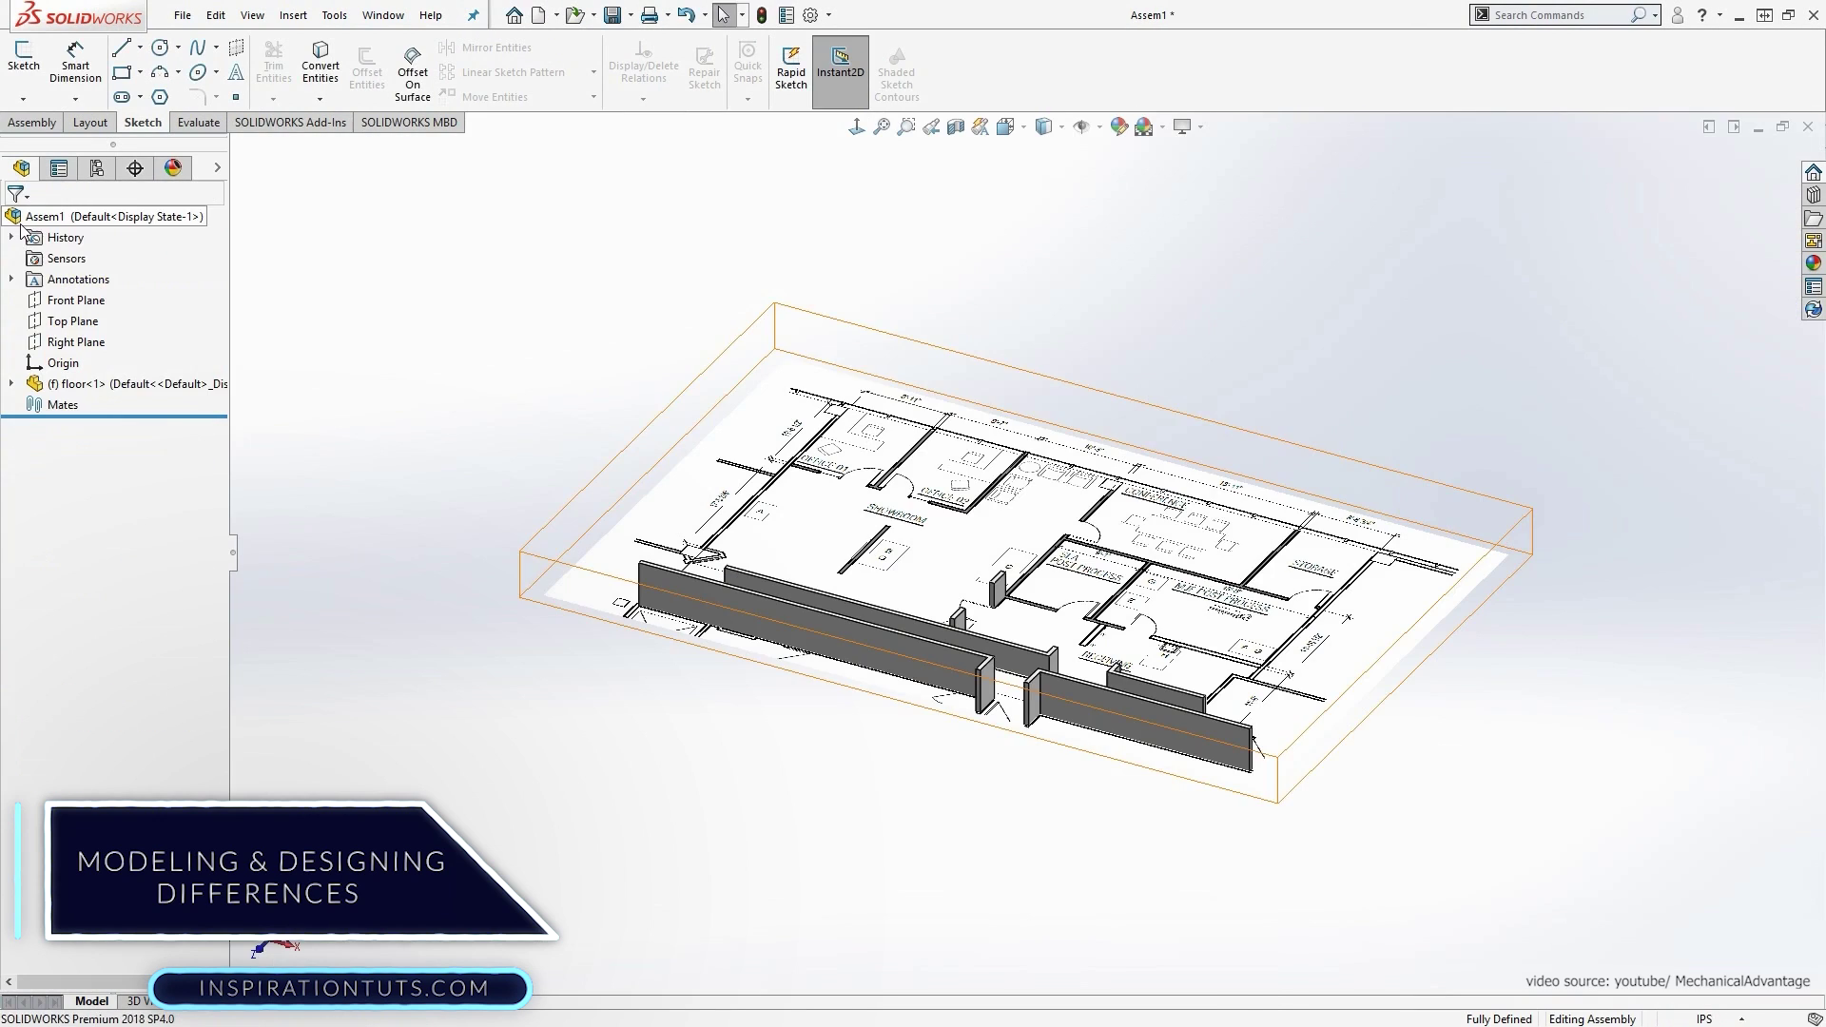
left_click(45, 124)
left_click(106, 66)
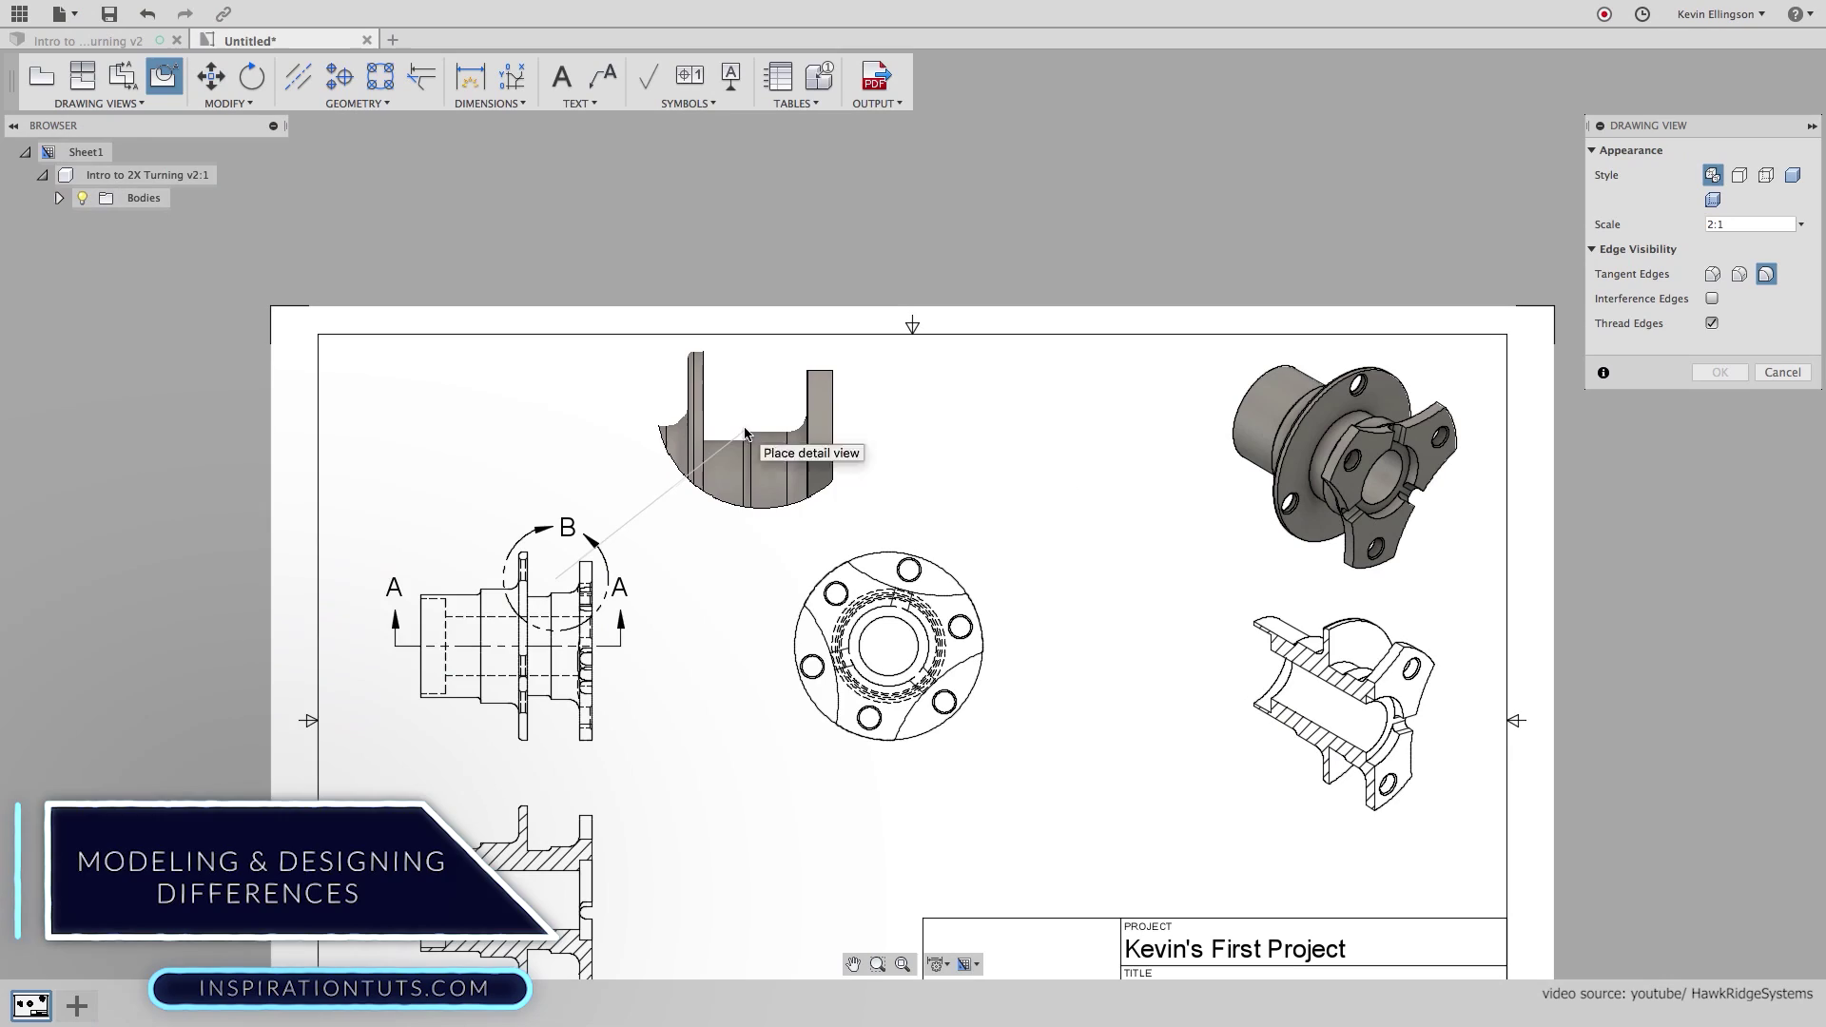
left_click(738, 428)
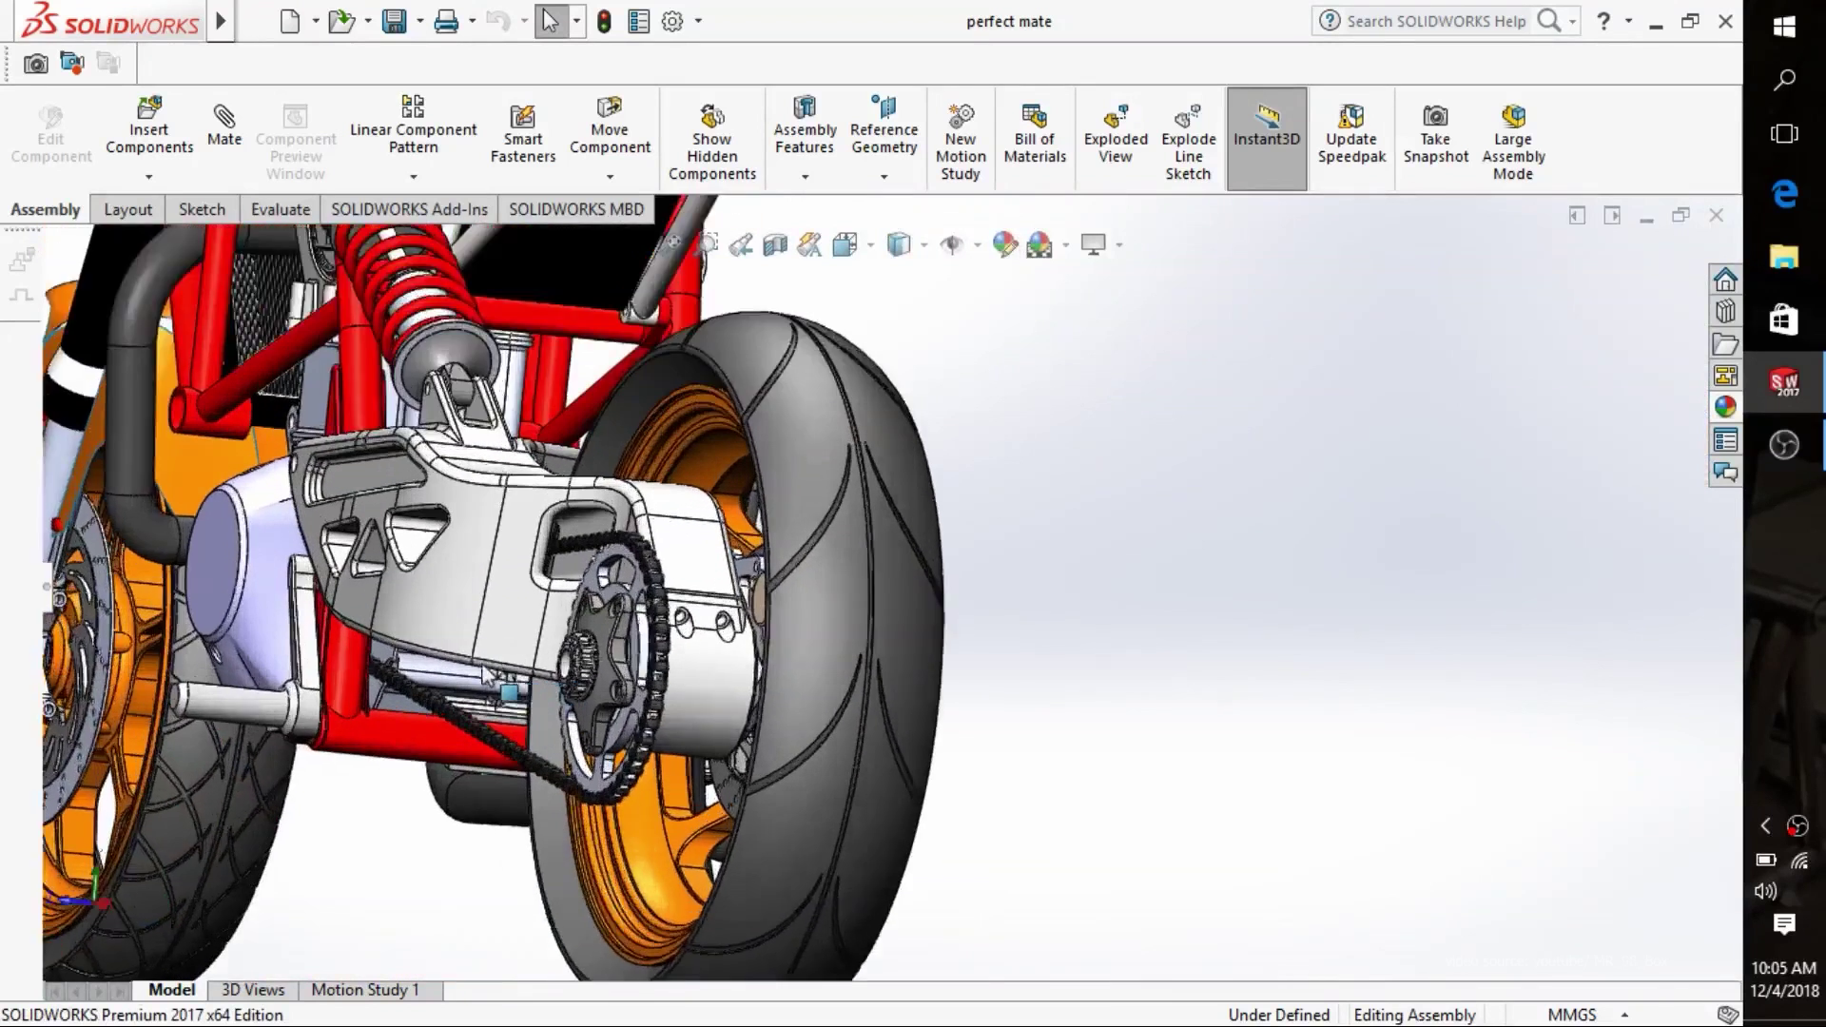
- Zoom in and orbit around the motorcycle's swingarm slot and chain
scroll(488, 675, "down", 3)
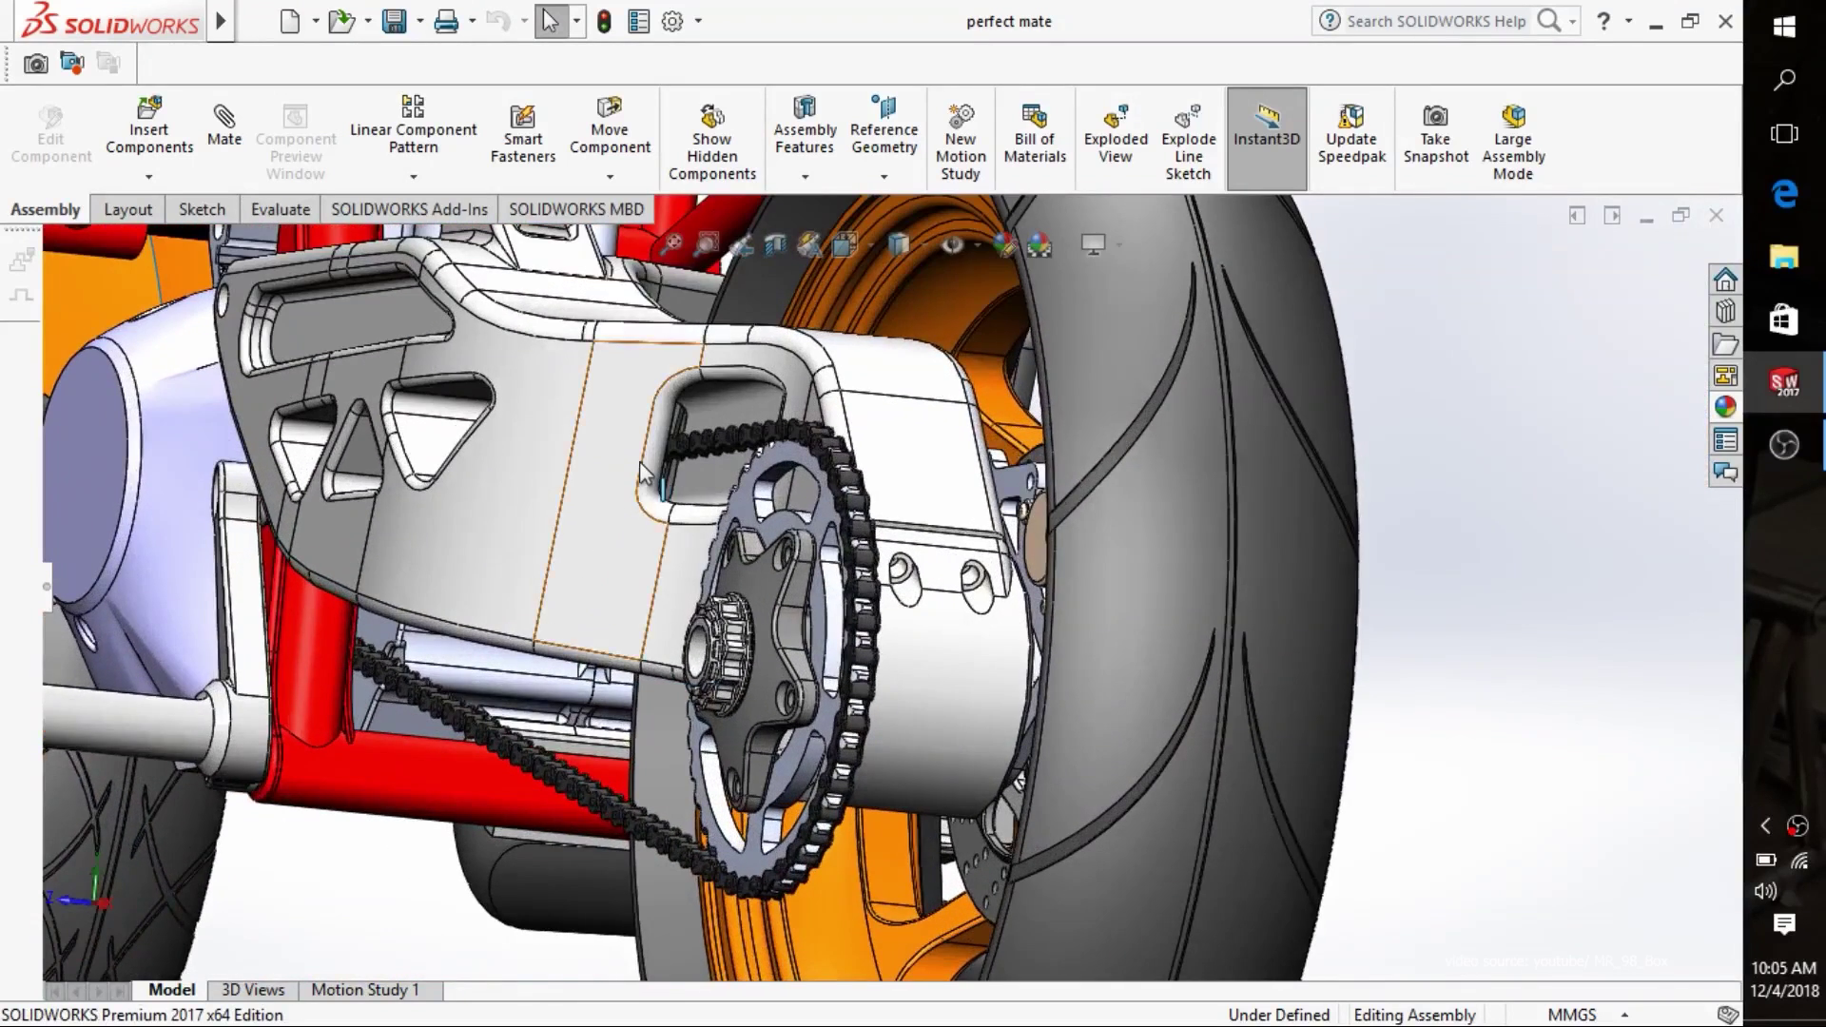
scroll(643, 469, "down", 5)
scroll(852, 374, "down", 5)
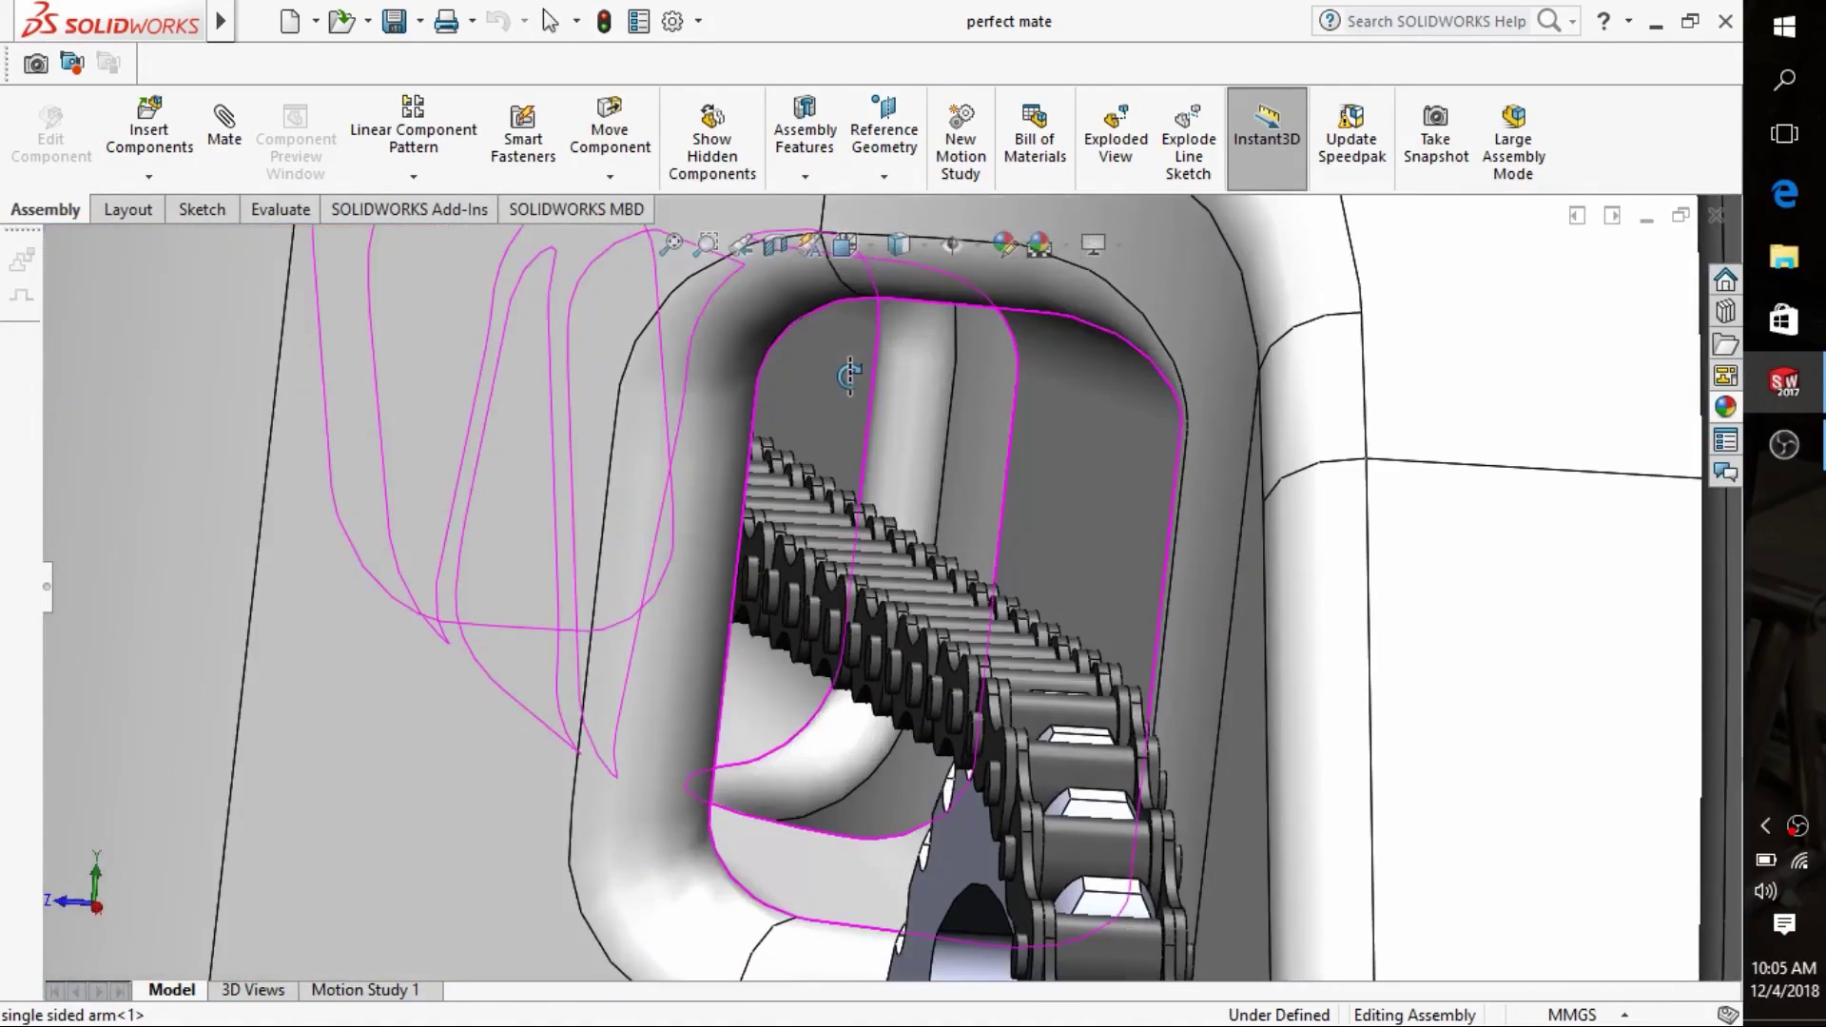
middle_click_drag(849, 376, 780, 533)
scroll(729, 566, "up", 5)
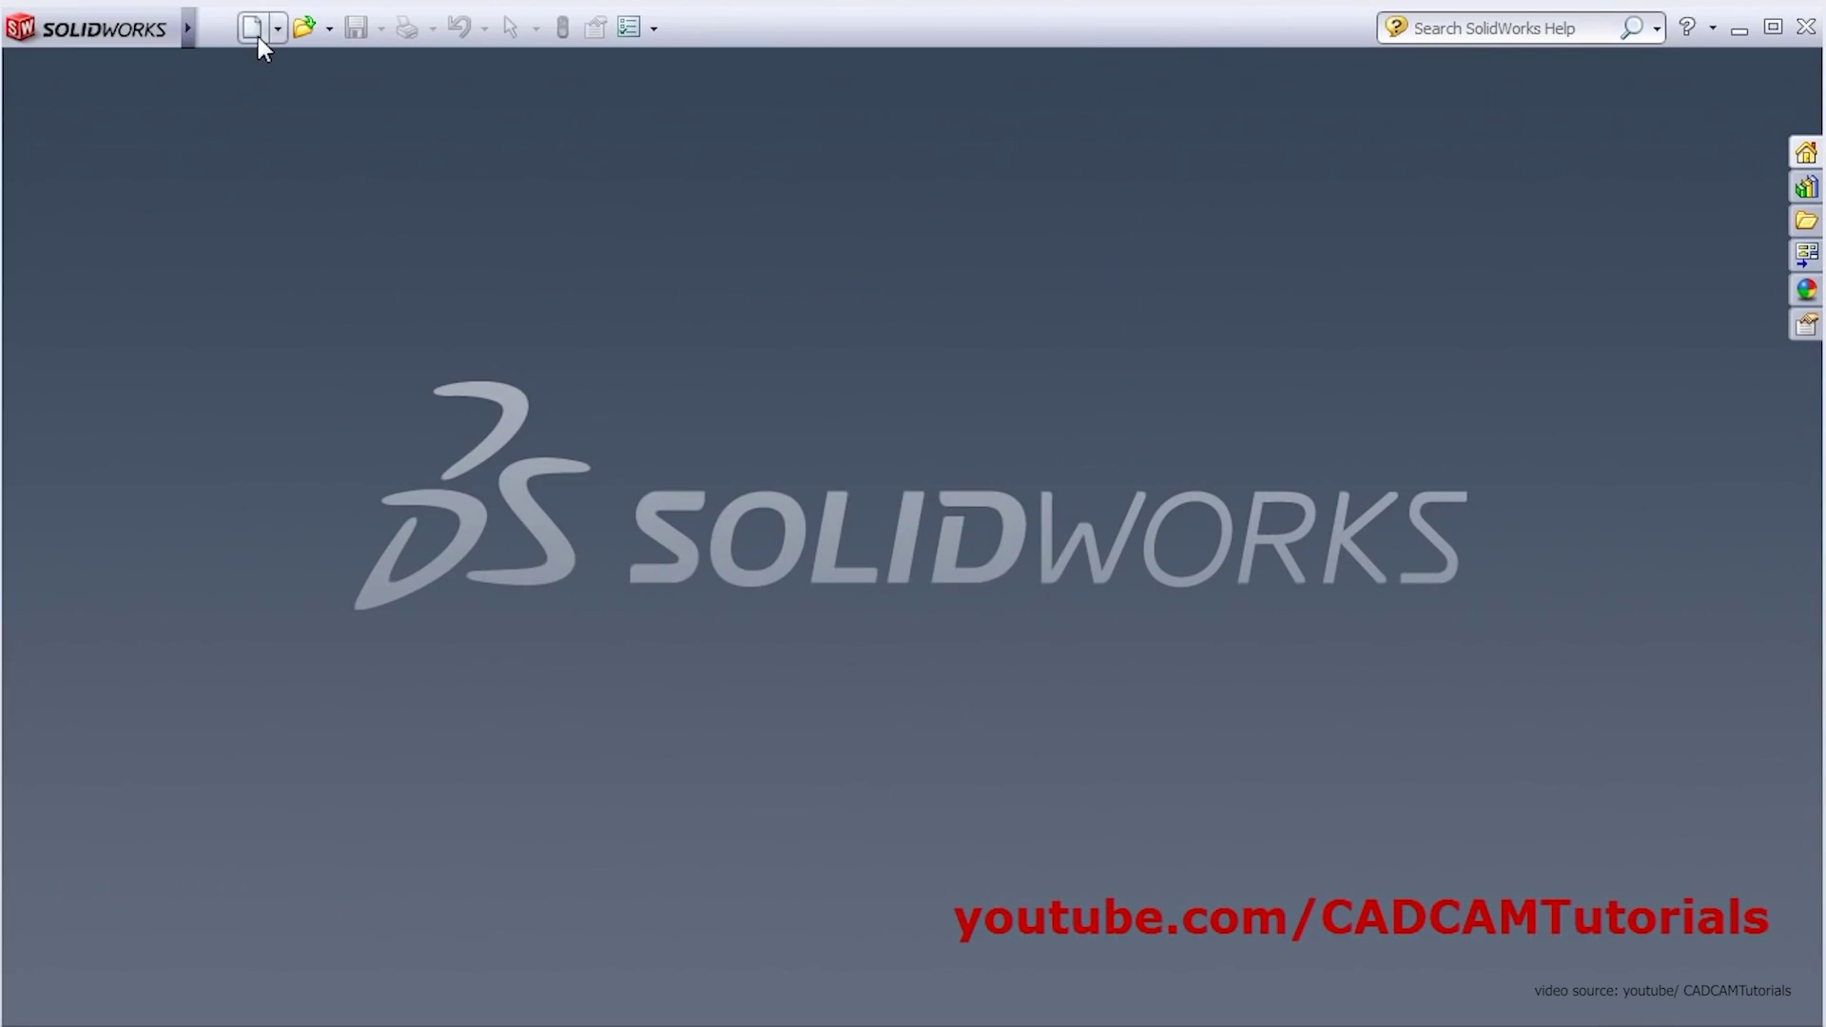
- Start a new part and sketch the 75×9 base rectangle on the Front Plane
left_click(258, 36)
left_click(943, 783)
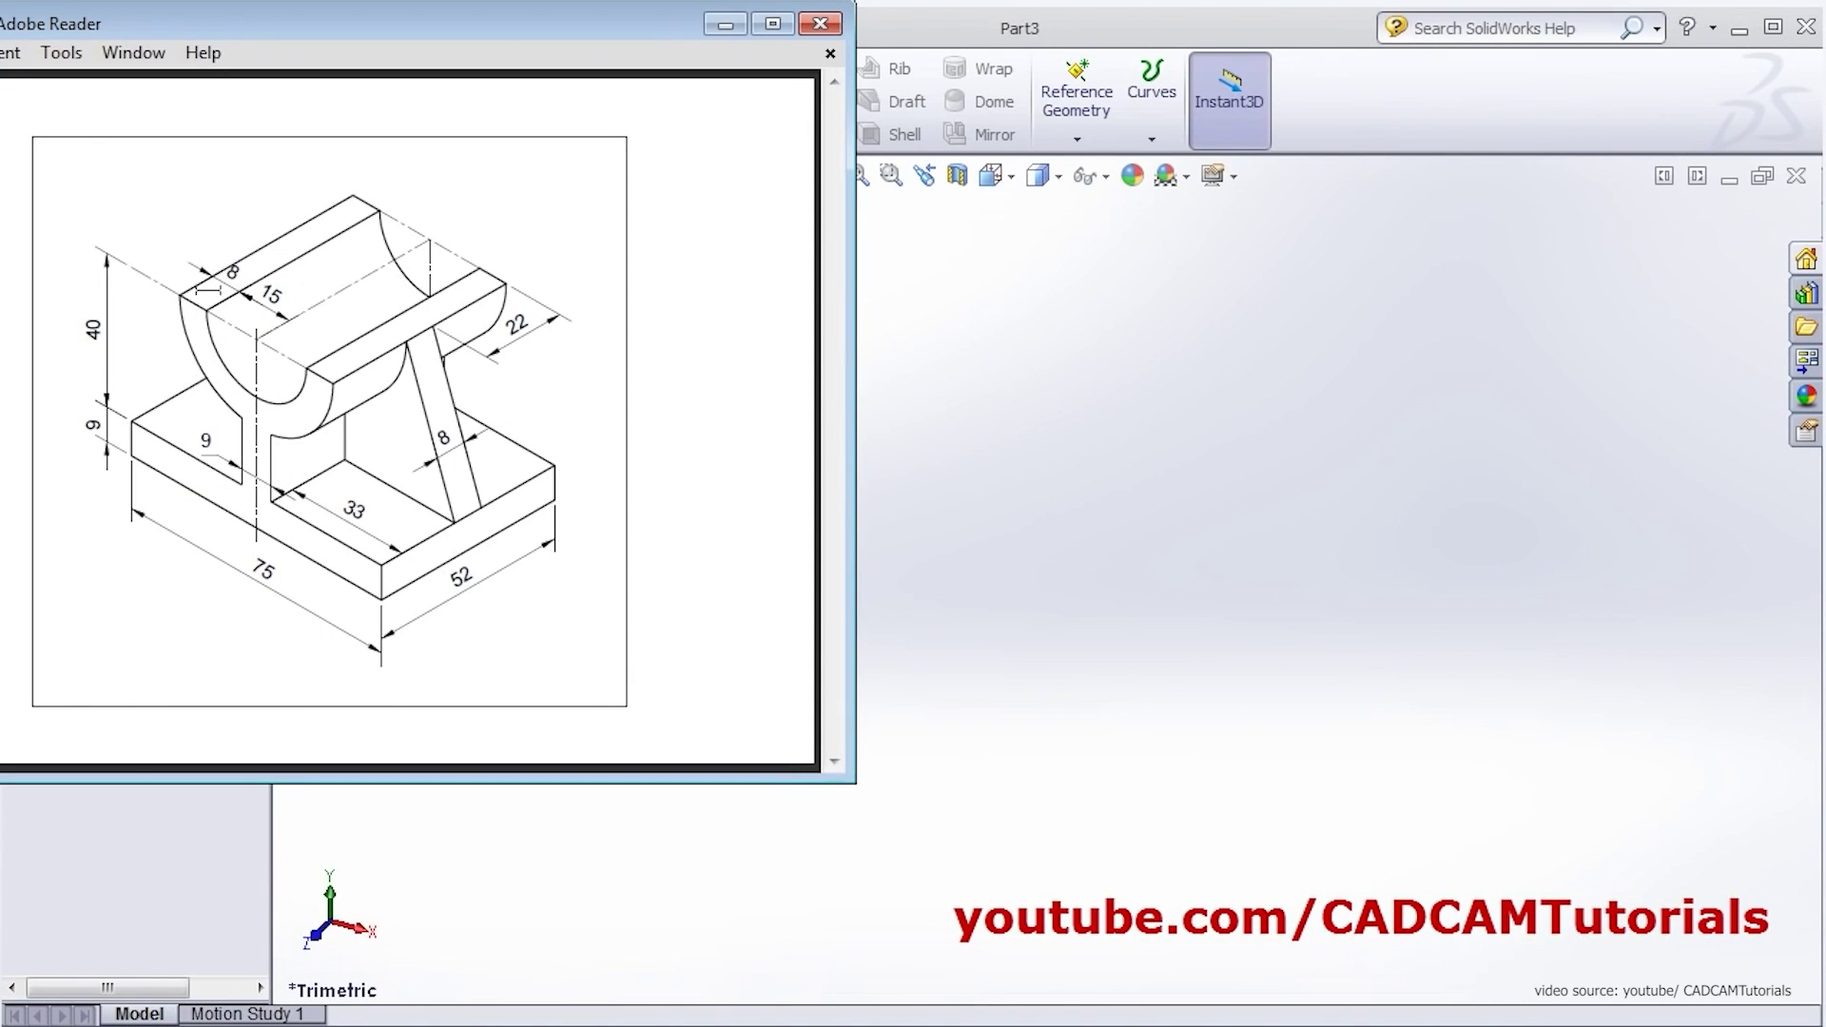
left_click(52, 100)
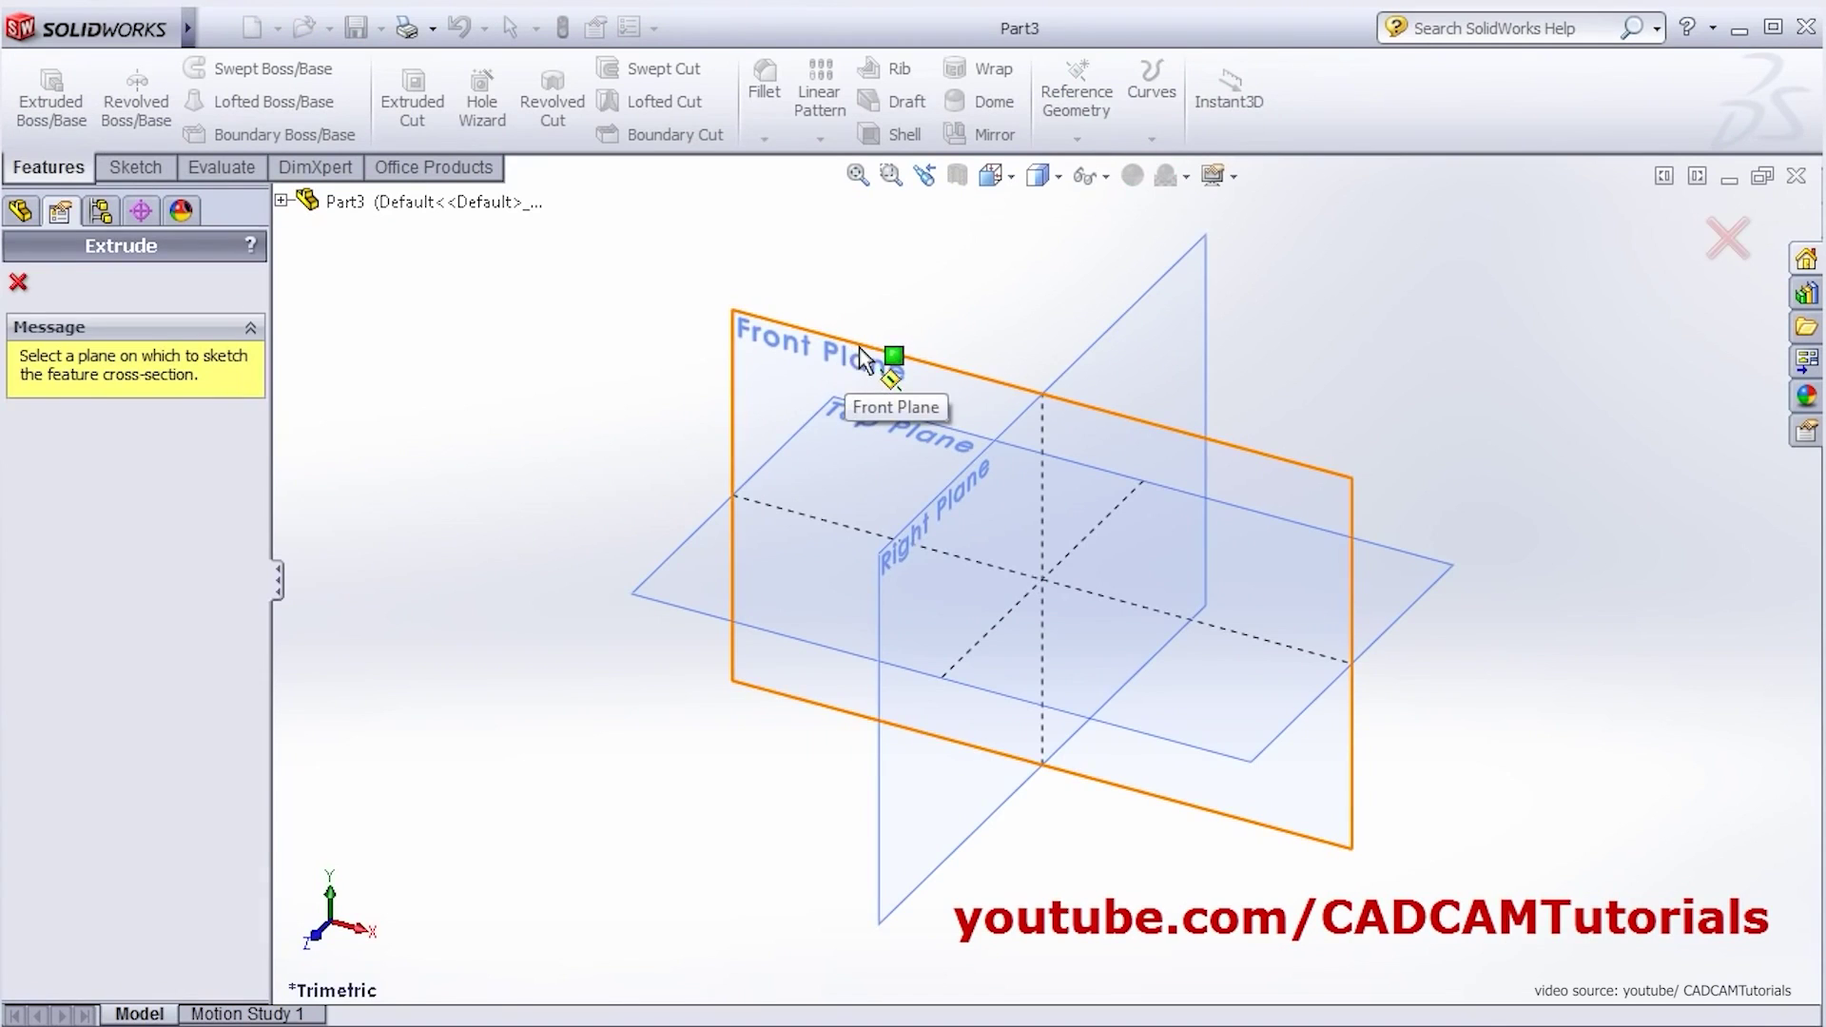
left_click(862, 359)
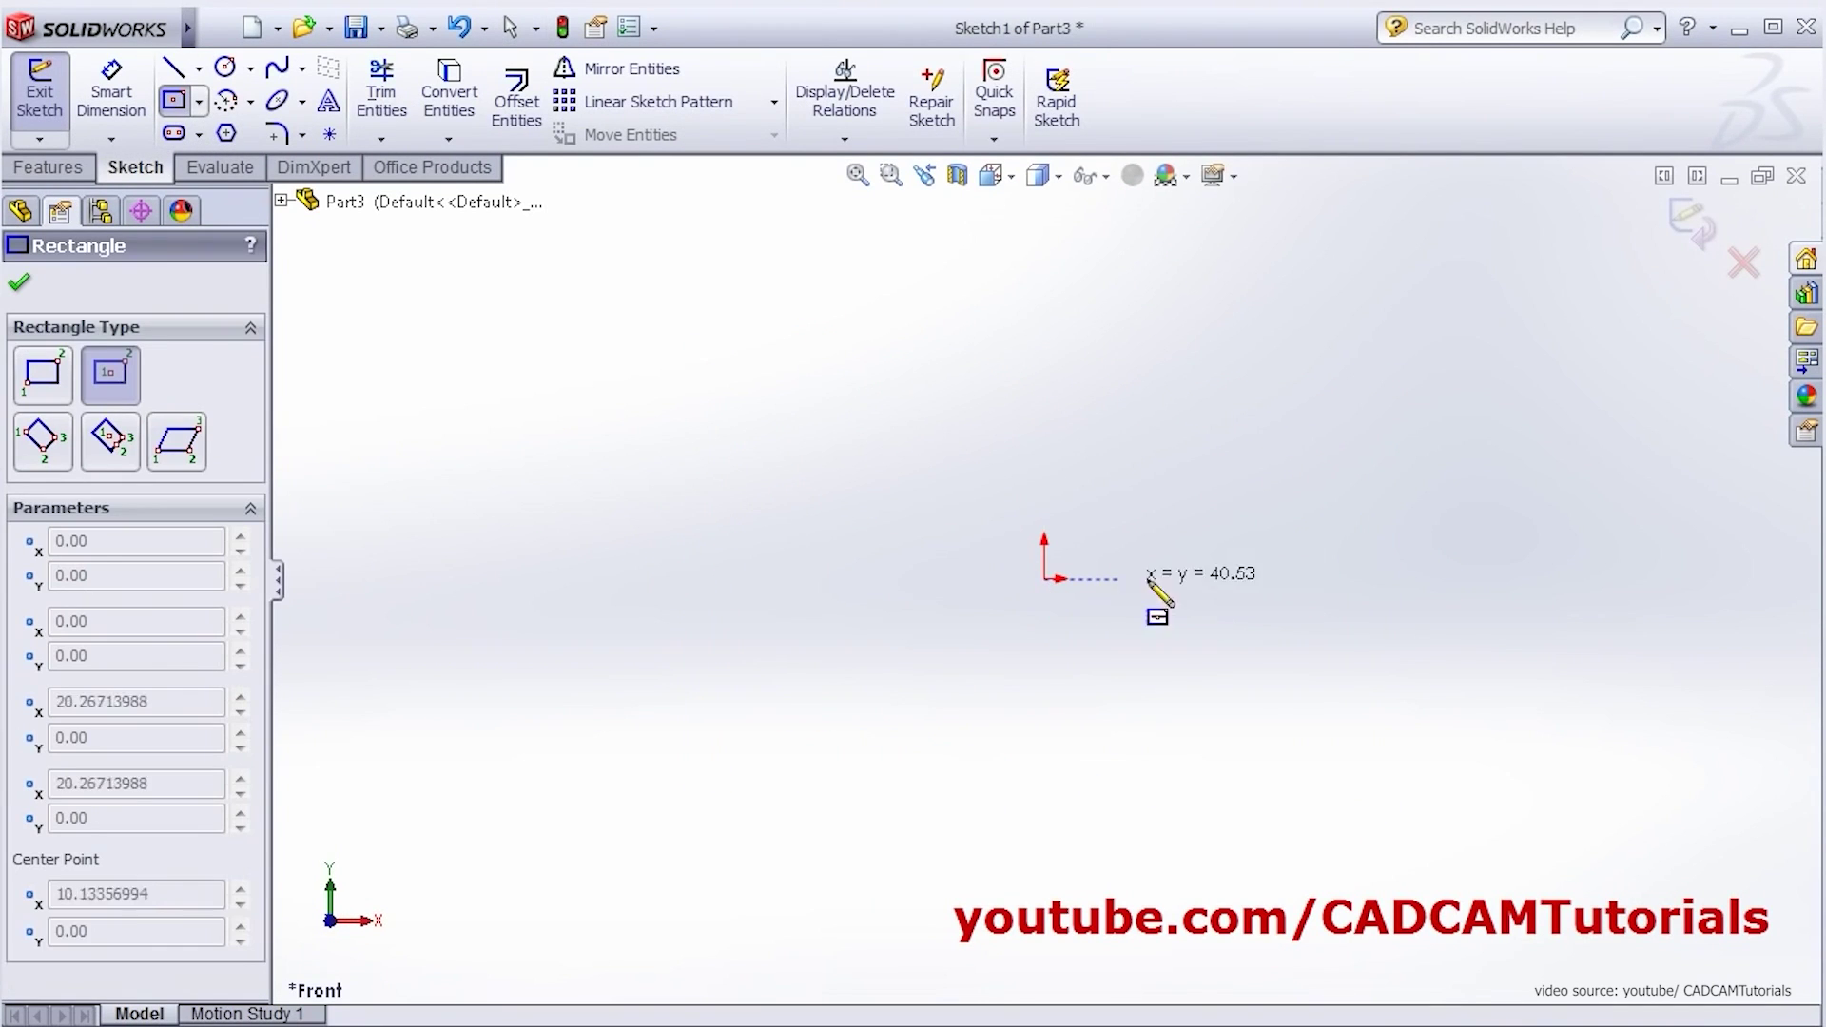
left_click(1343, 542)
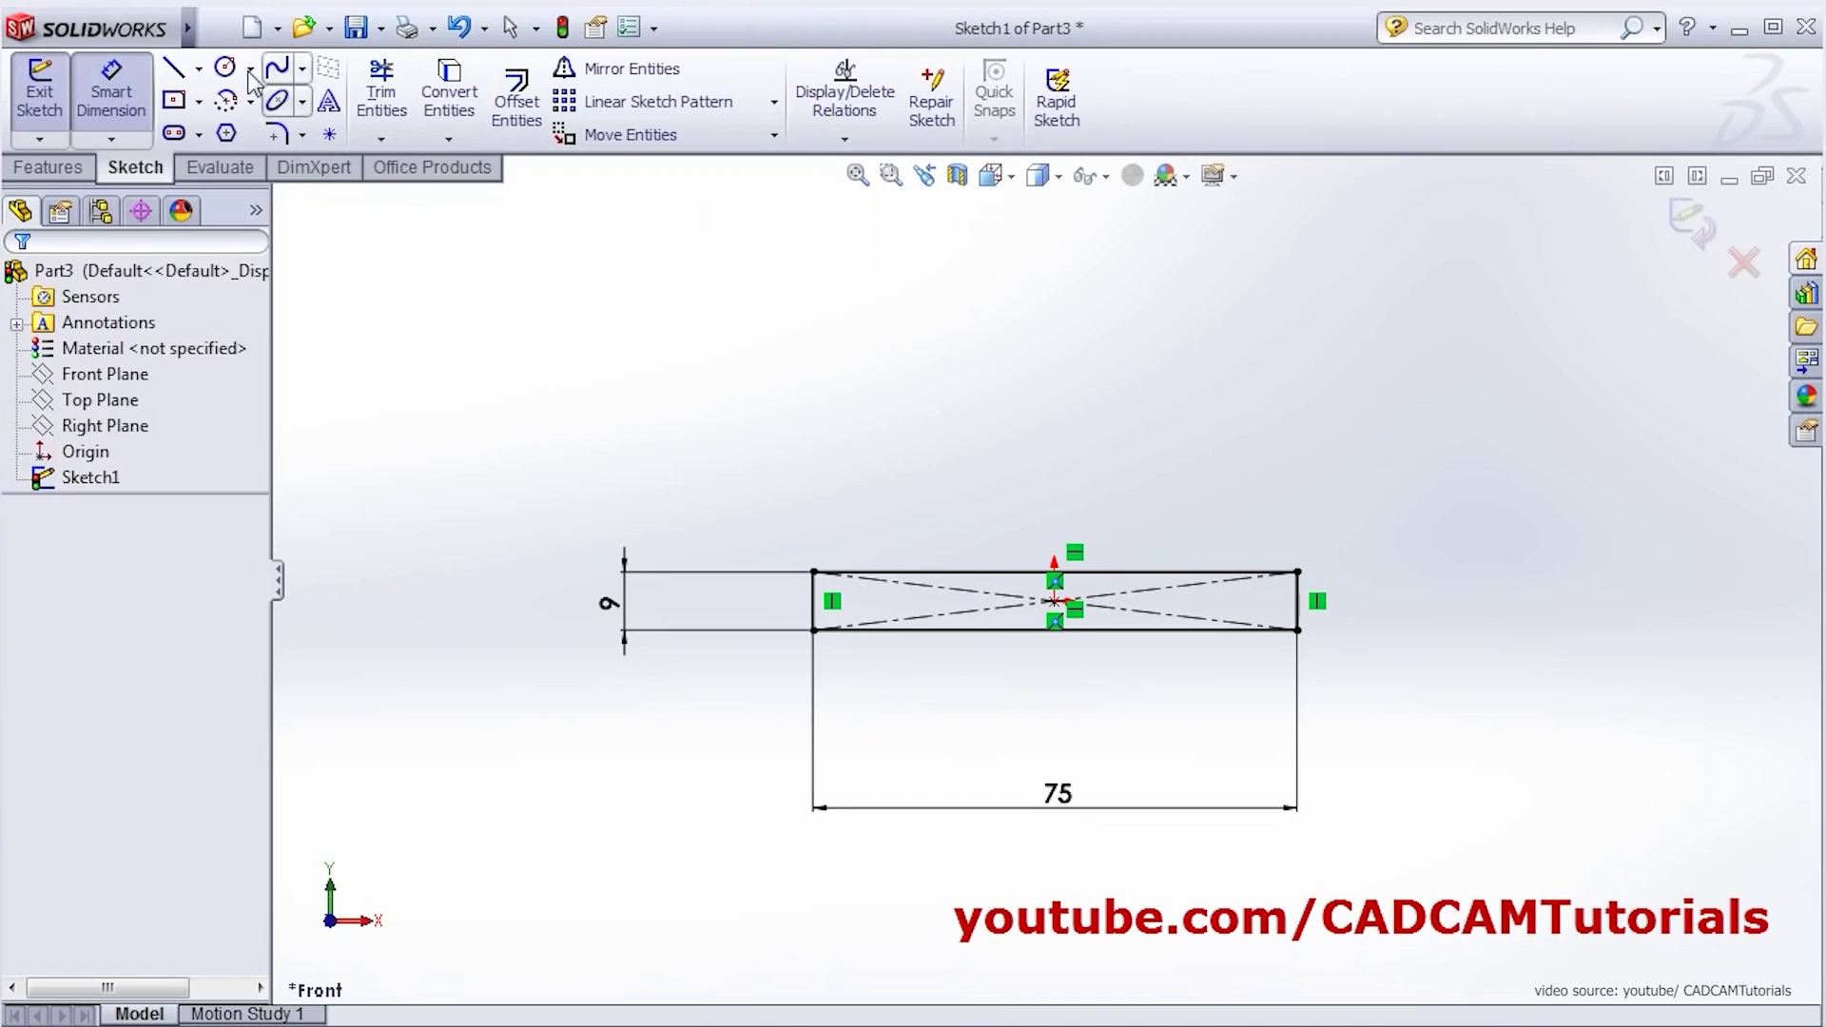
- Draw the half-ring circles and dimension them Ø30 and Ø46
left_click(225, 67)
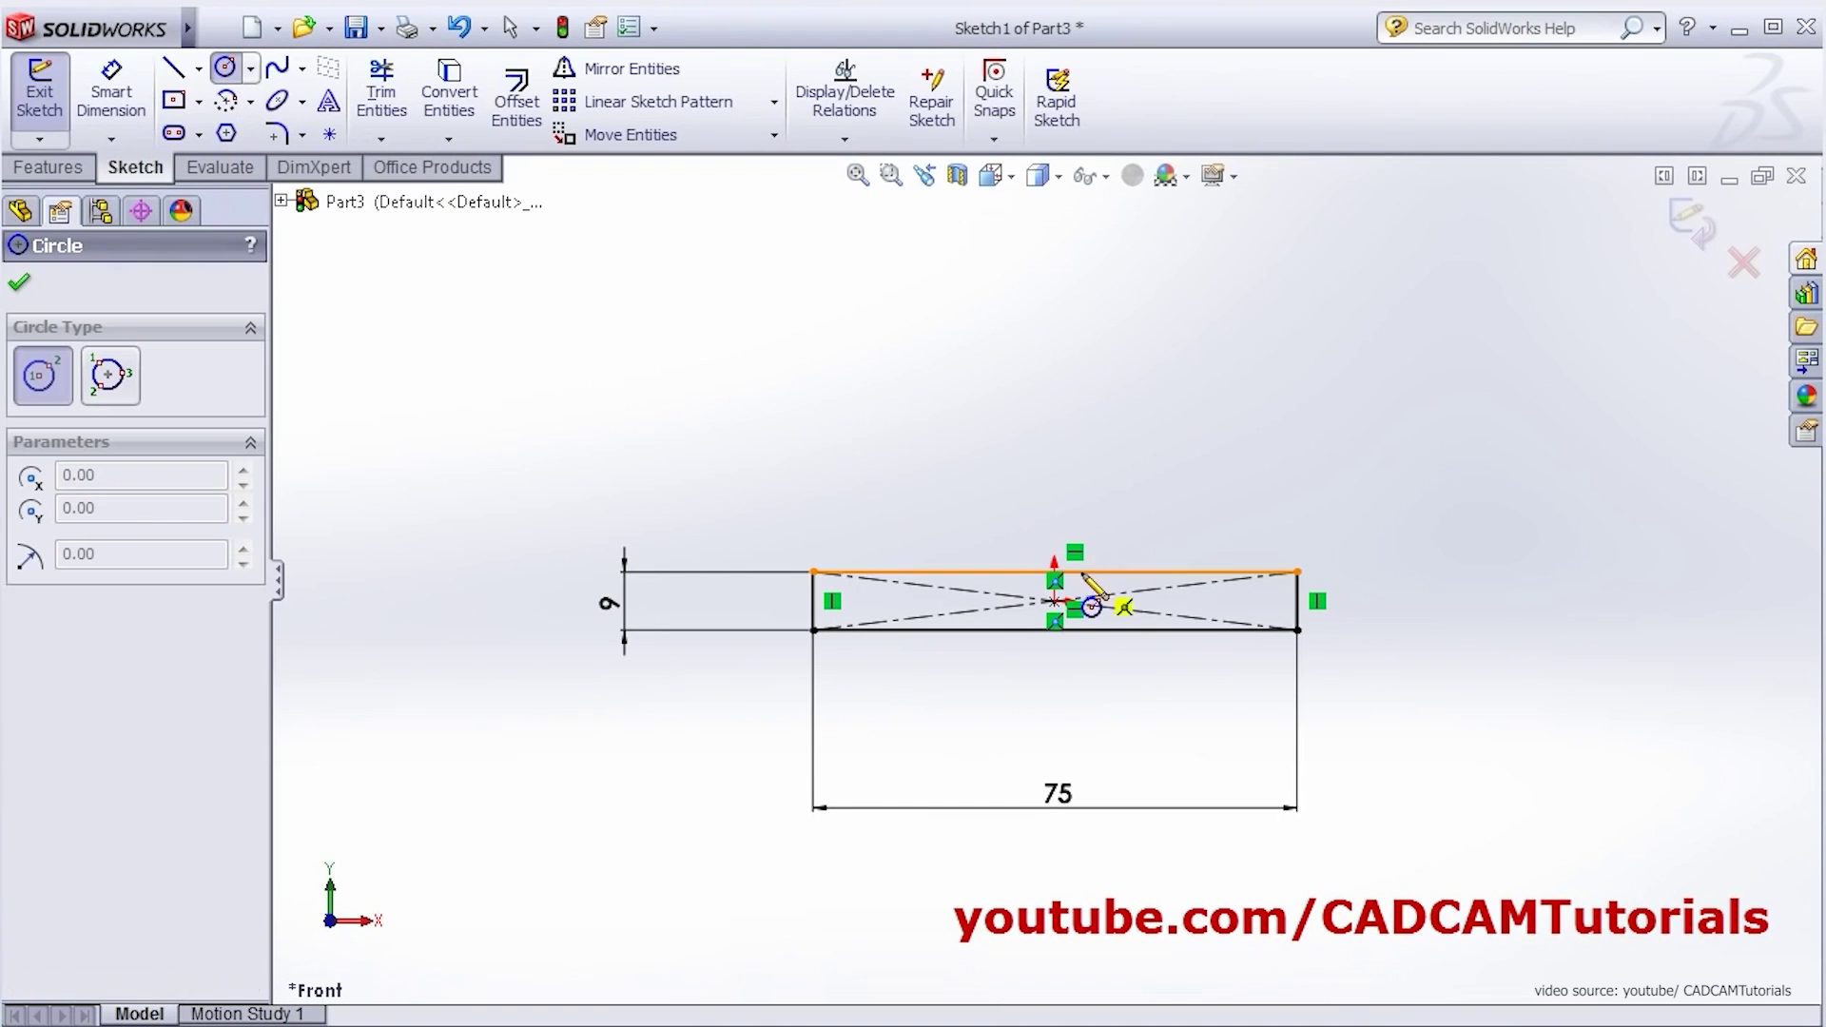
left_click(1055, 367)
left_click(1128, 373)
left_click(1193, 417)
left_click(112, 90)
left_click(1106, 314)
left_click(1279, 238)
type("30")
key("Return")
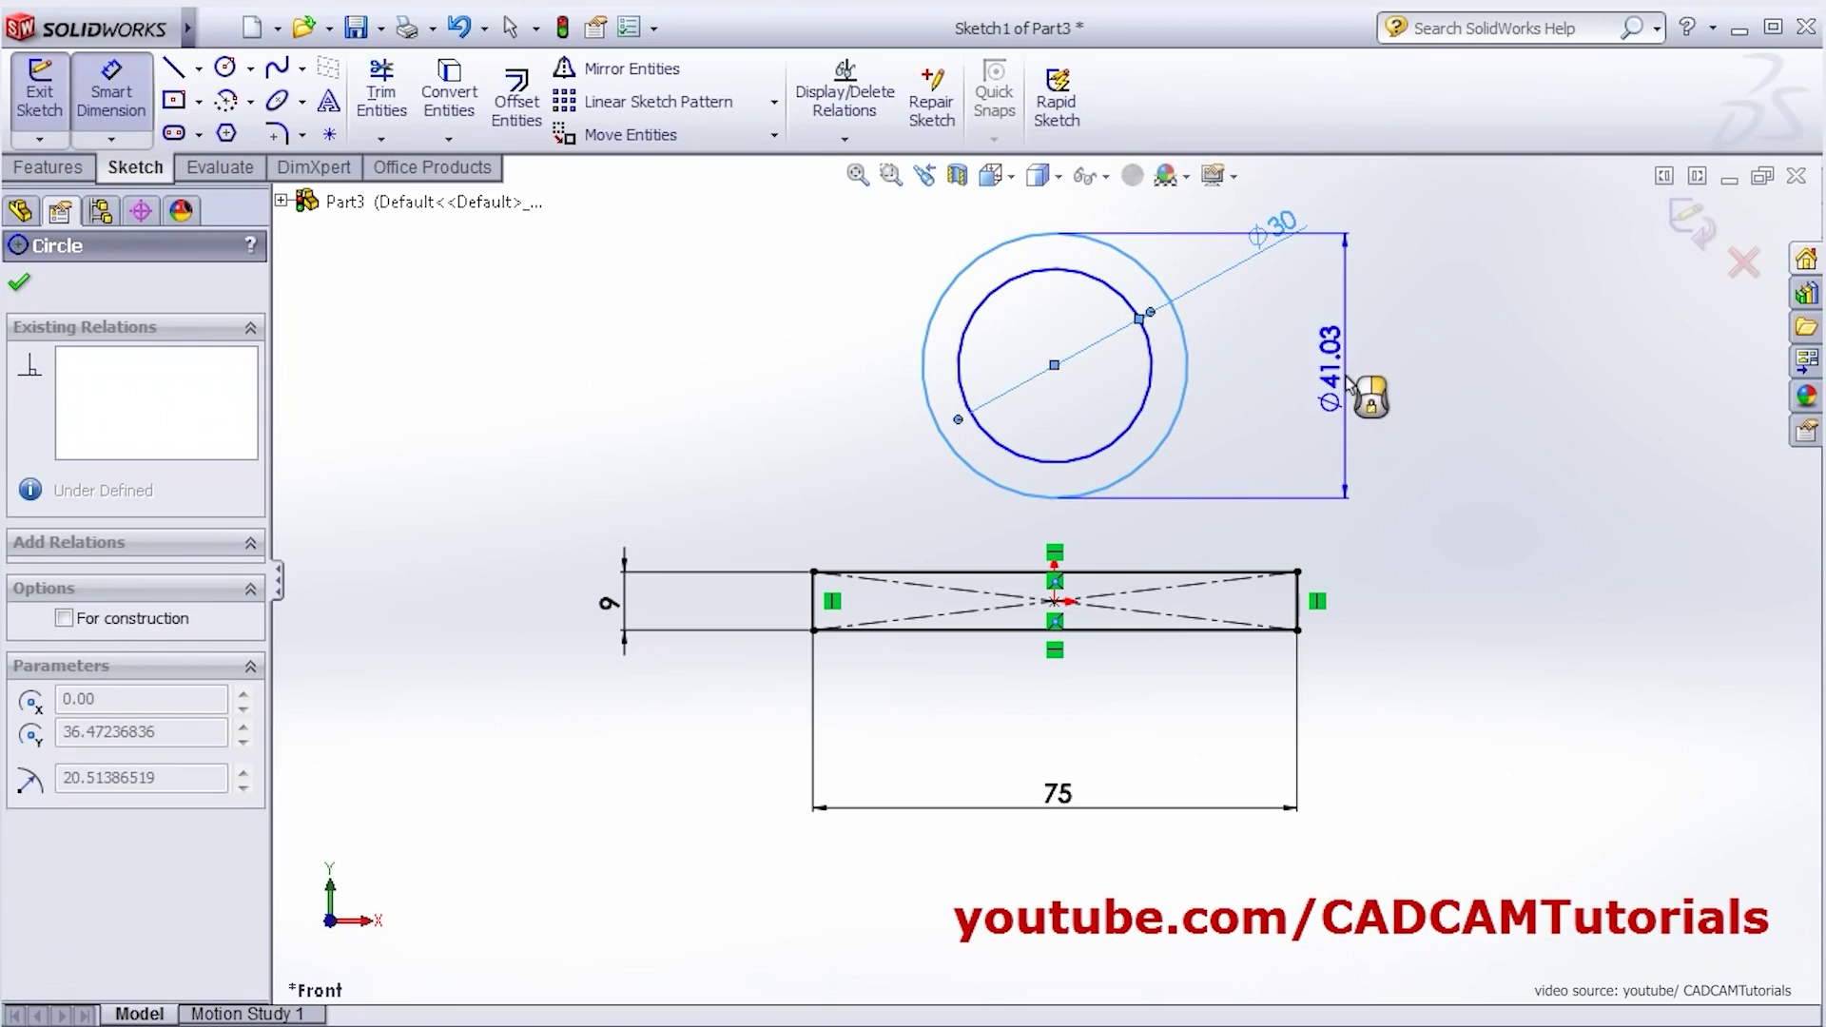
left_click(1349, 381)
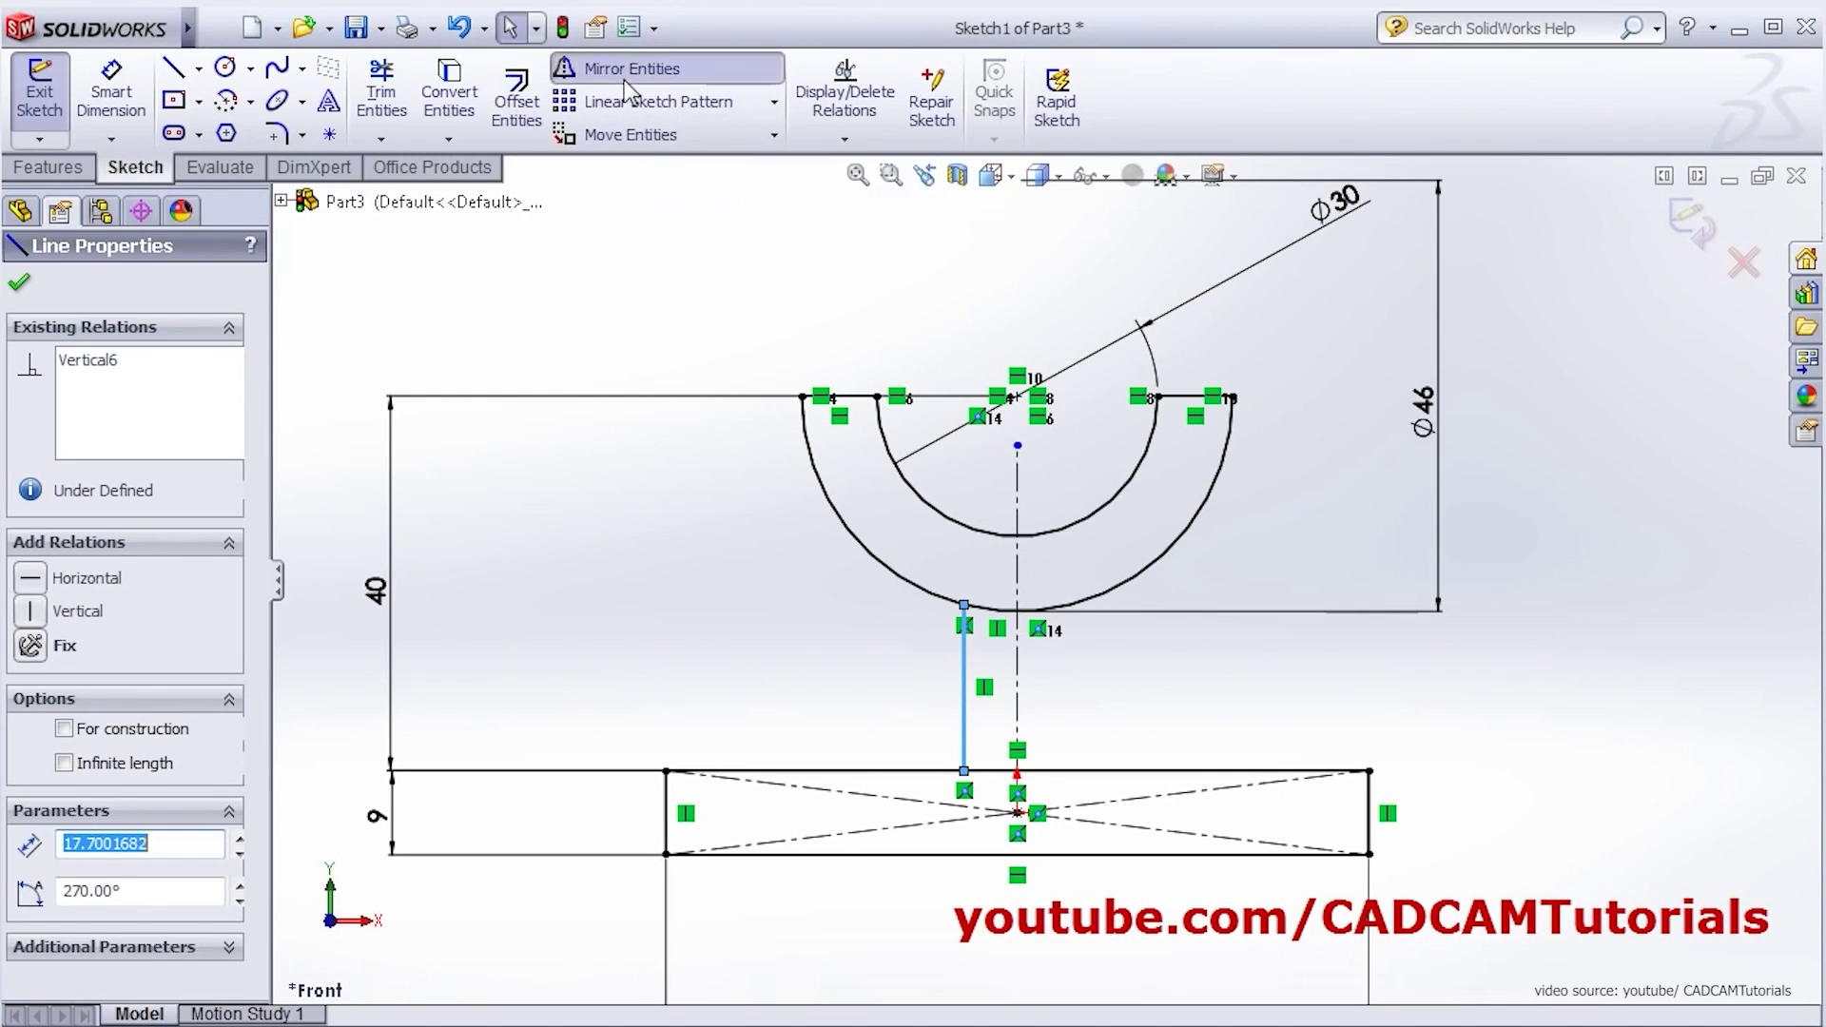
- Mirror the stem line across the centreline, dimension the stem 4.50 wide, and trim
left_click(626, 86)
key("Return")
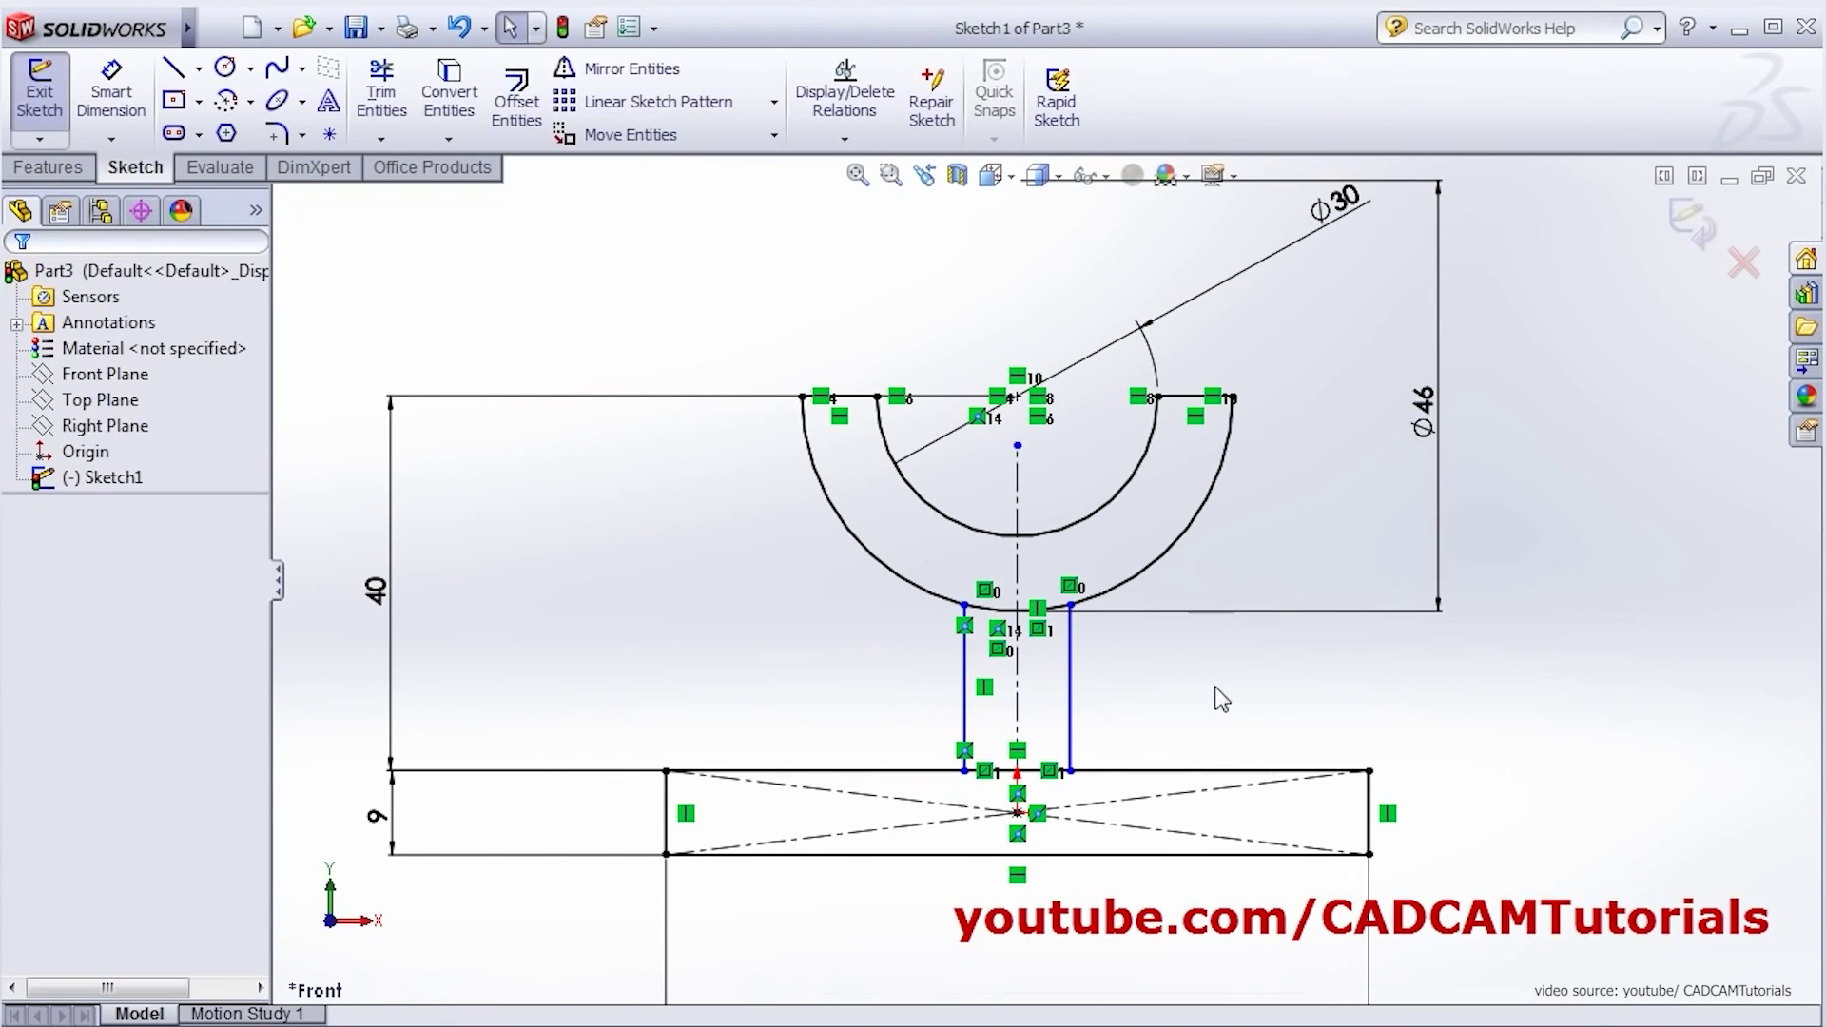
left_click(128, 100)
left_click(965, 689)
left_click(1070, 690)
left_click(884, 691)
type("4.5")
key("Return")
left_click(381, 95)
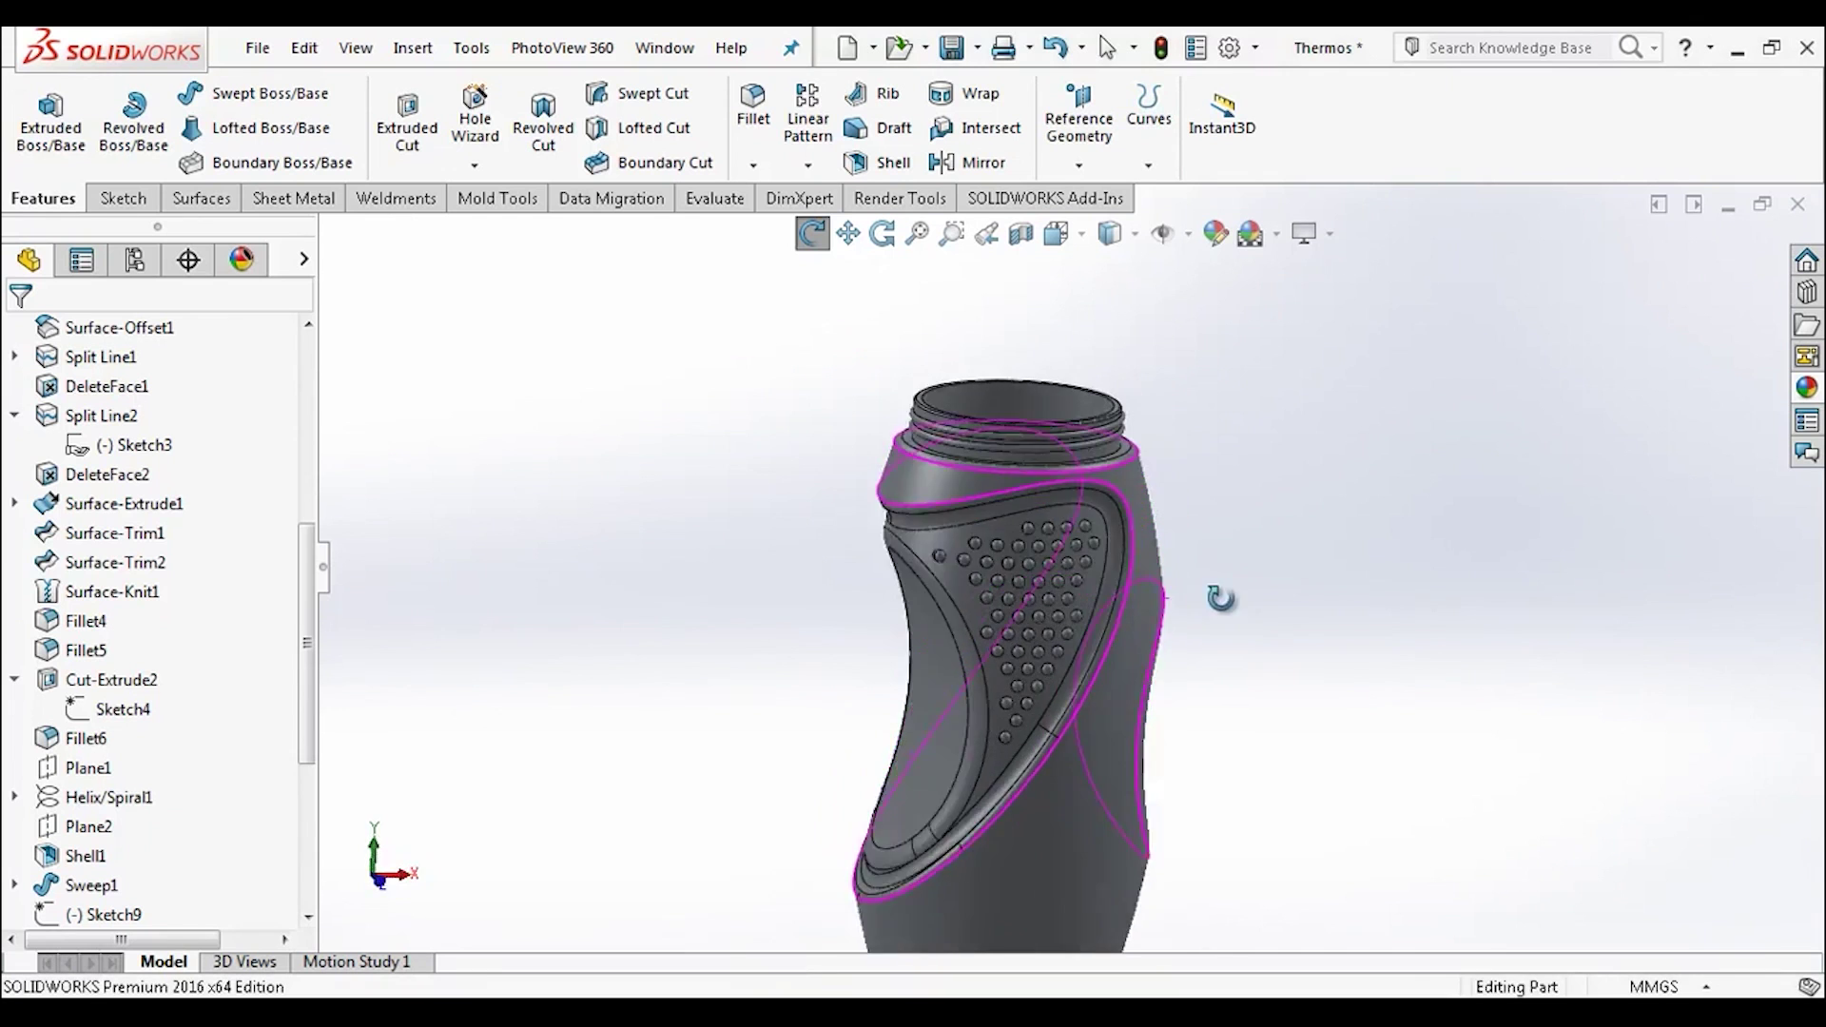
- Finish the profile line and dimension it 10 long and 50 from the centerline
left_click_drag(1220, 597, 1265, 599)
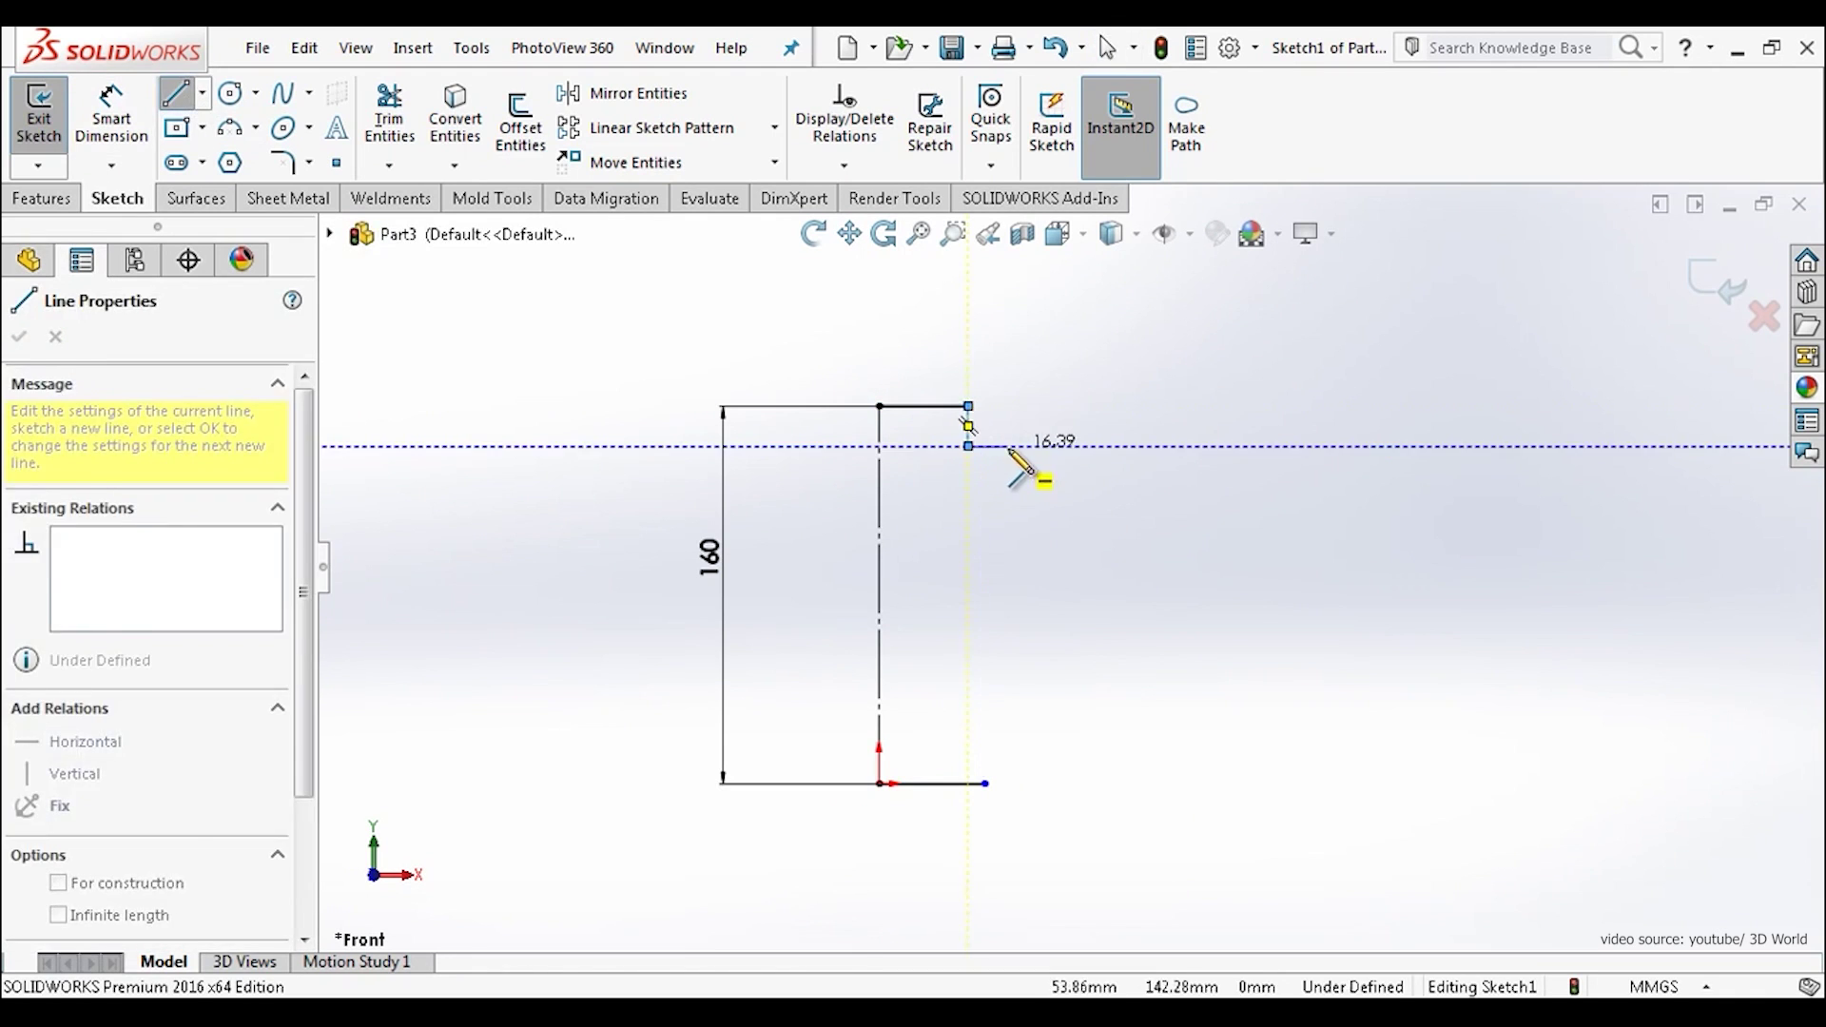
left_click(1016, 445)
key("Escape")
left_click(111, 115)
left_click(968, 419)
left_click(1108, 419)
left_click(879, 589)
left_click(968, 380)
left_click(820, 347)
type("50")
key("Return")
- Add the 60 diameter and bottom dimension, then accept the revolve
left_click(947, 419)
left_click(878, 570)
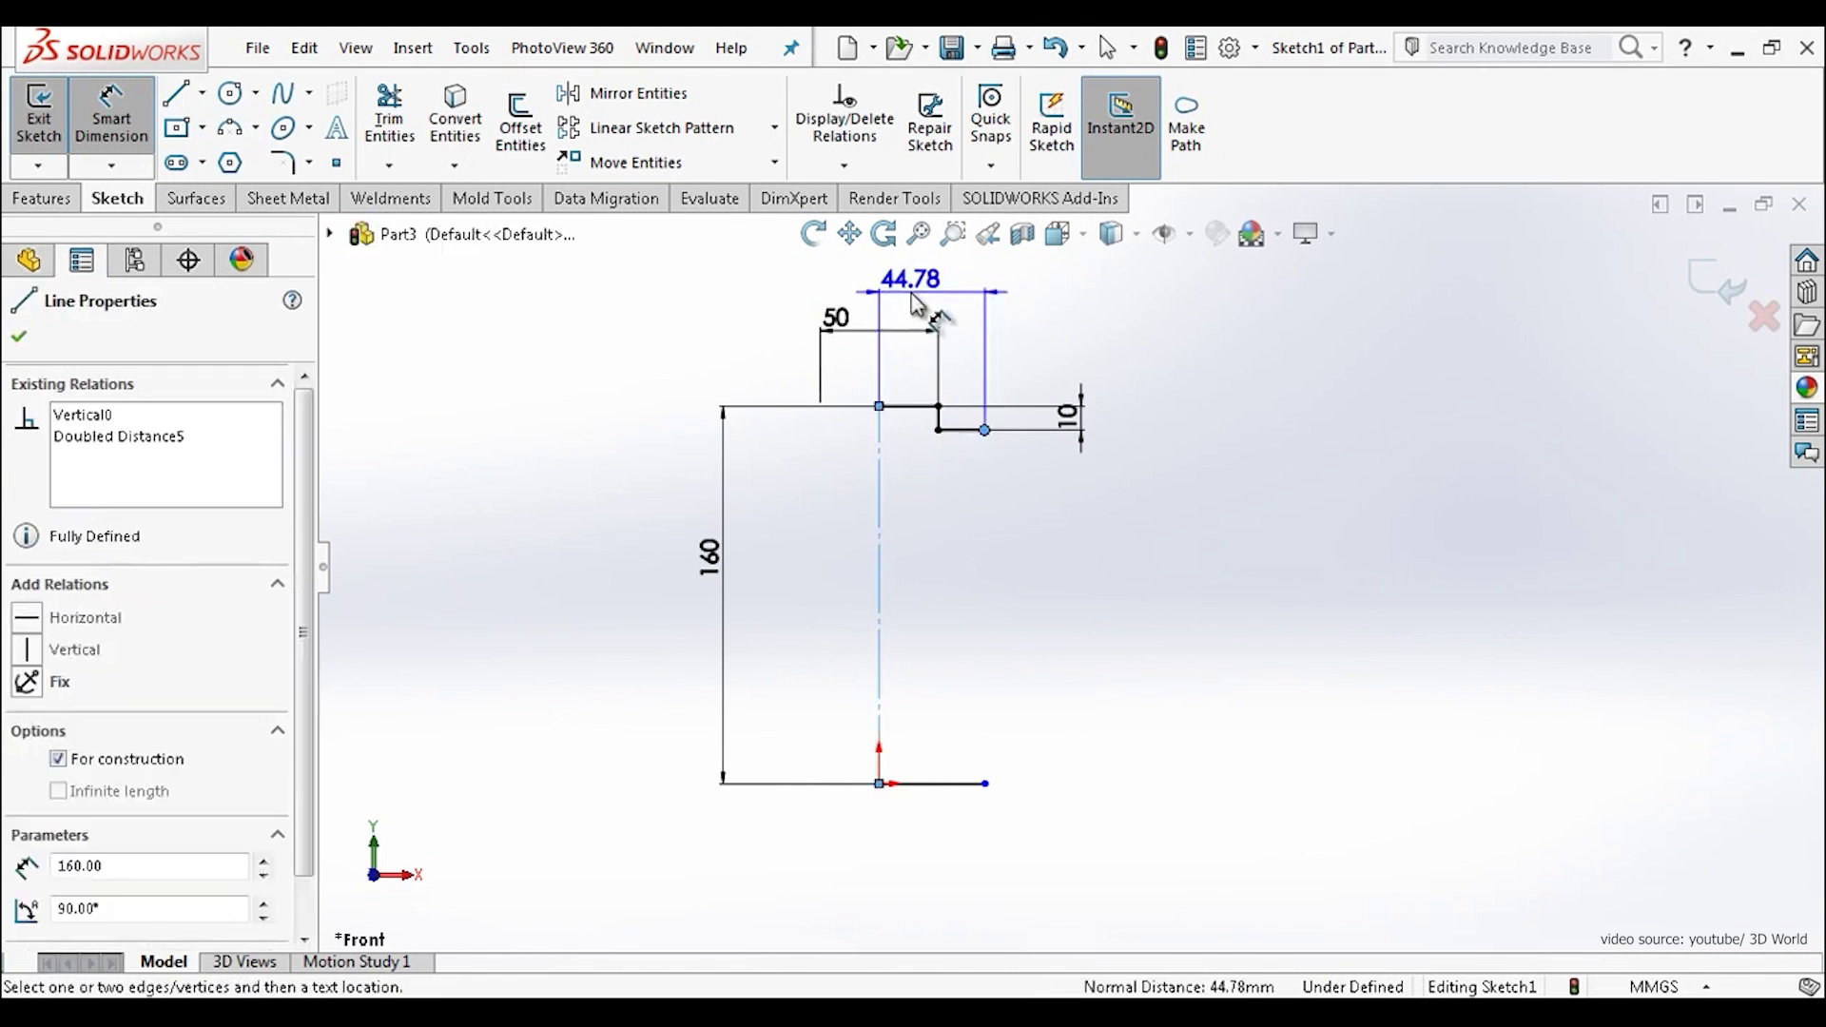
left_click(837, 285)
type("60")
key("Return")
left_click(985, 782)
left_click(998, 832)
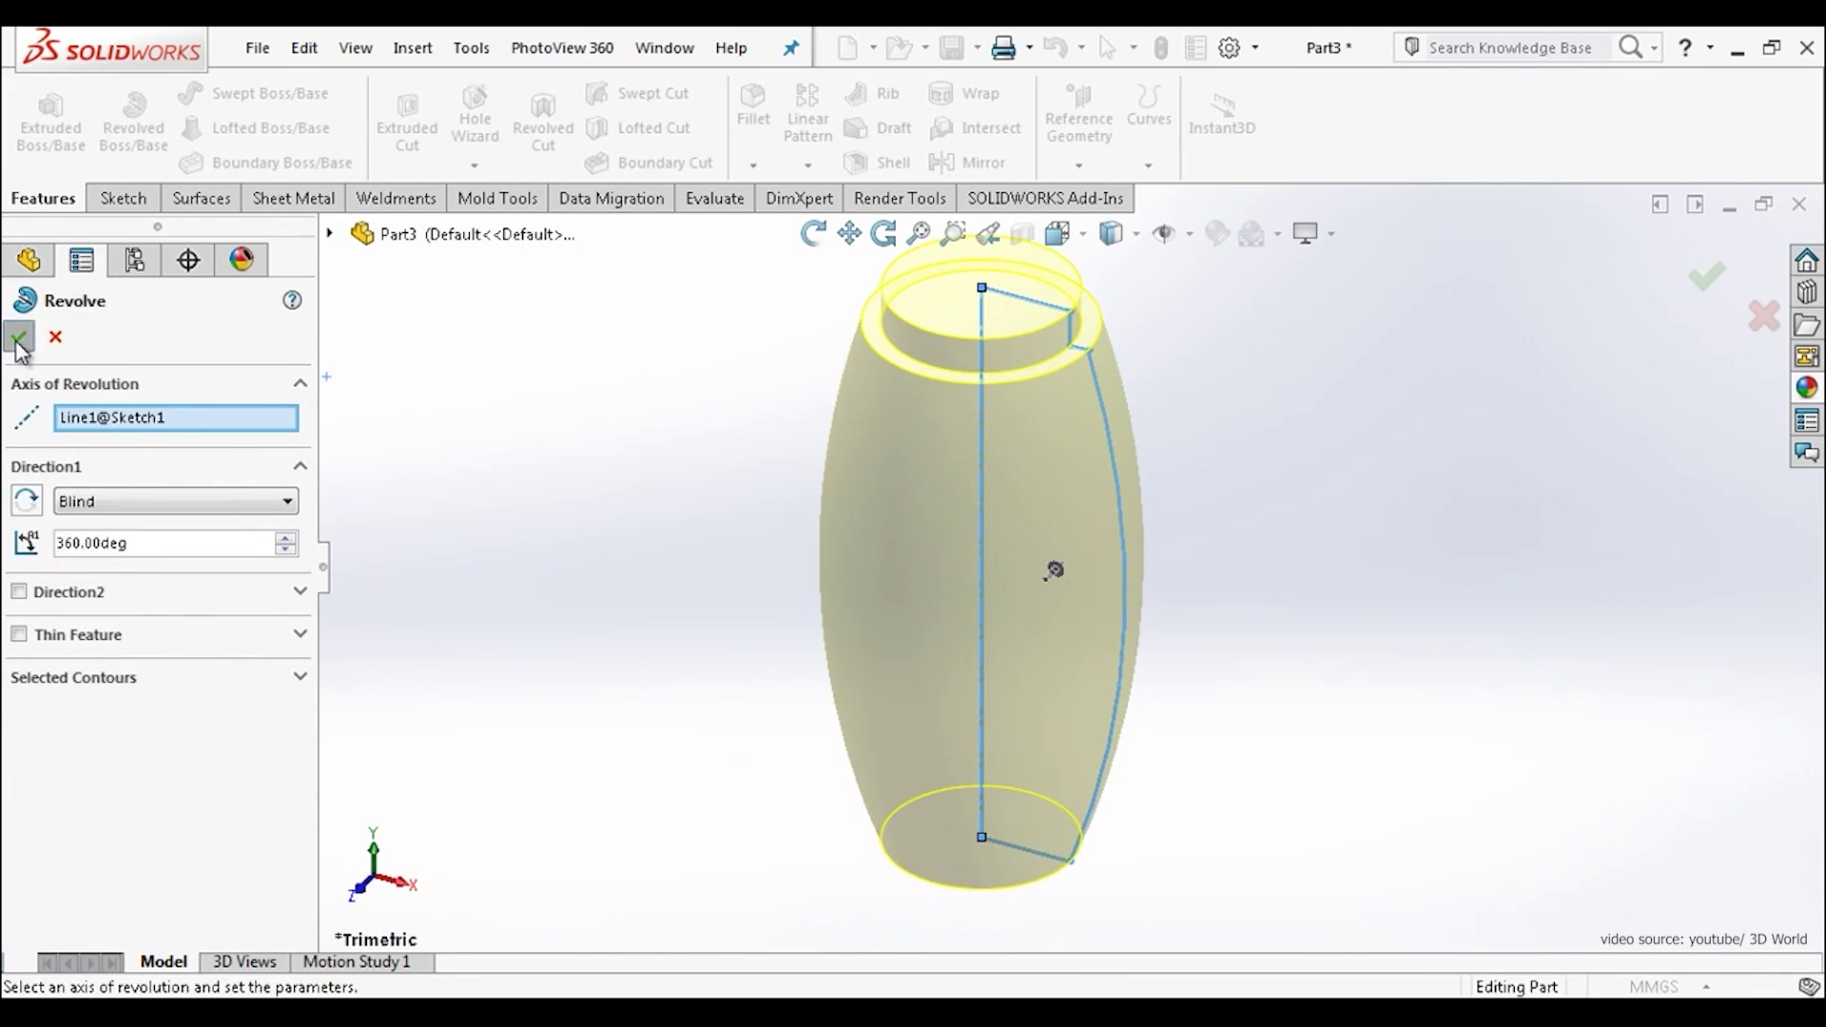
left_click(19, 335)
- Fillet the top edge at 2 mm and the cut edge at 3 mm
left_click(753, 105)
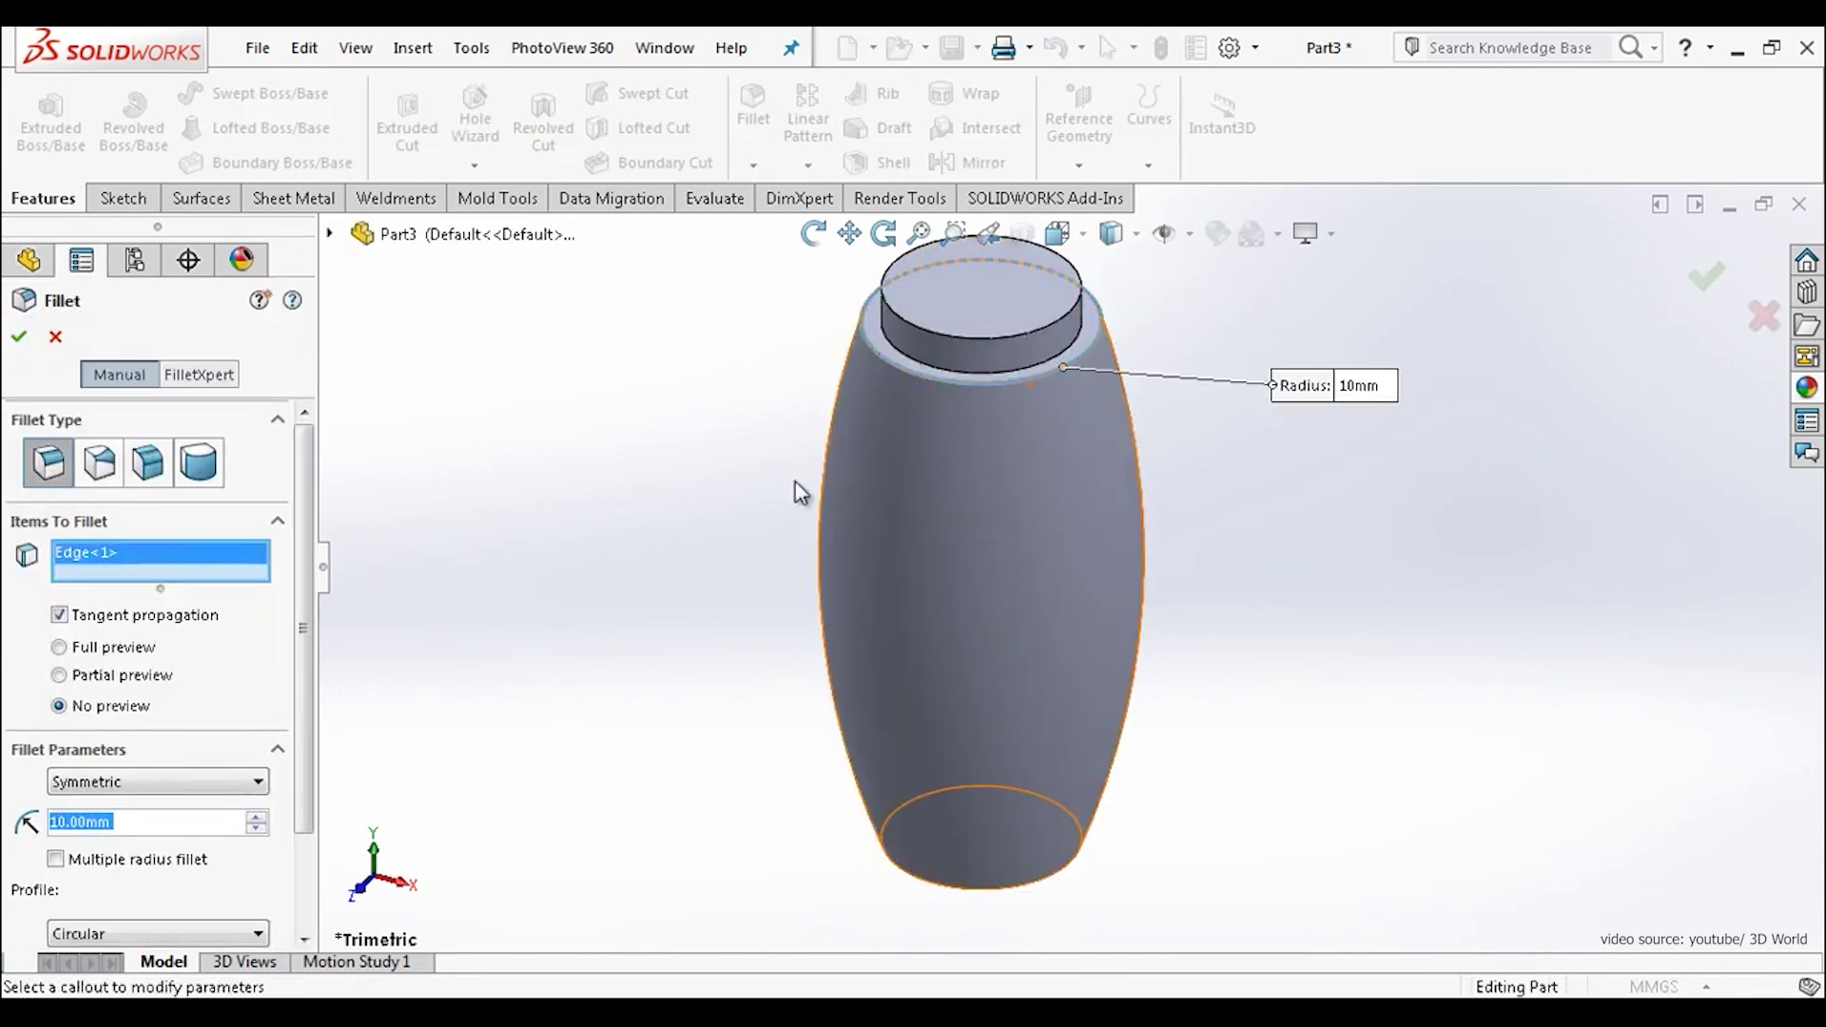
type("2")
key("Return")
key("Return")
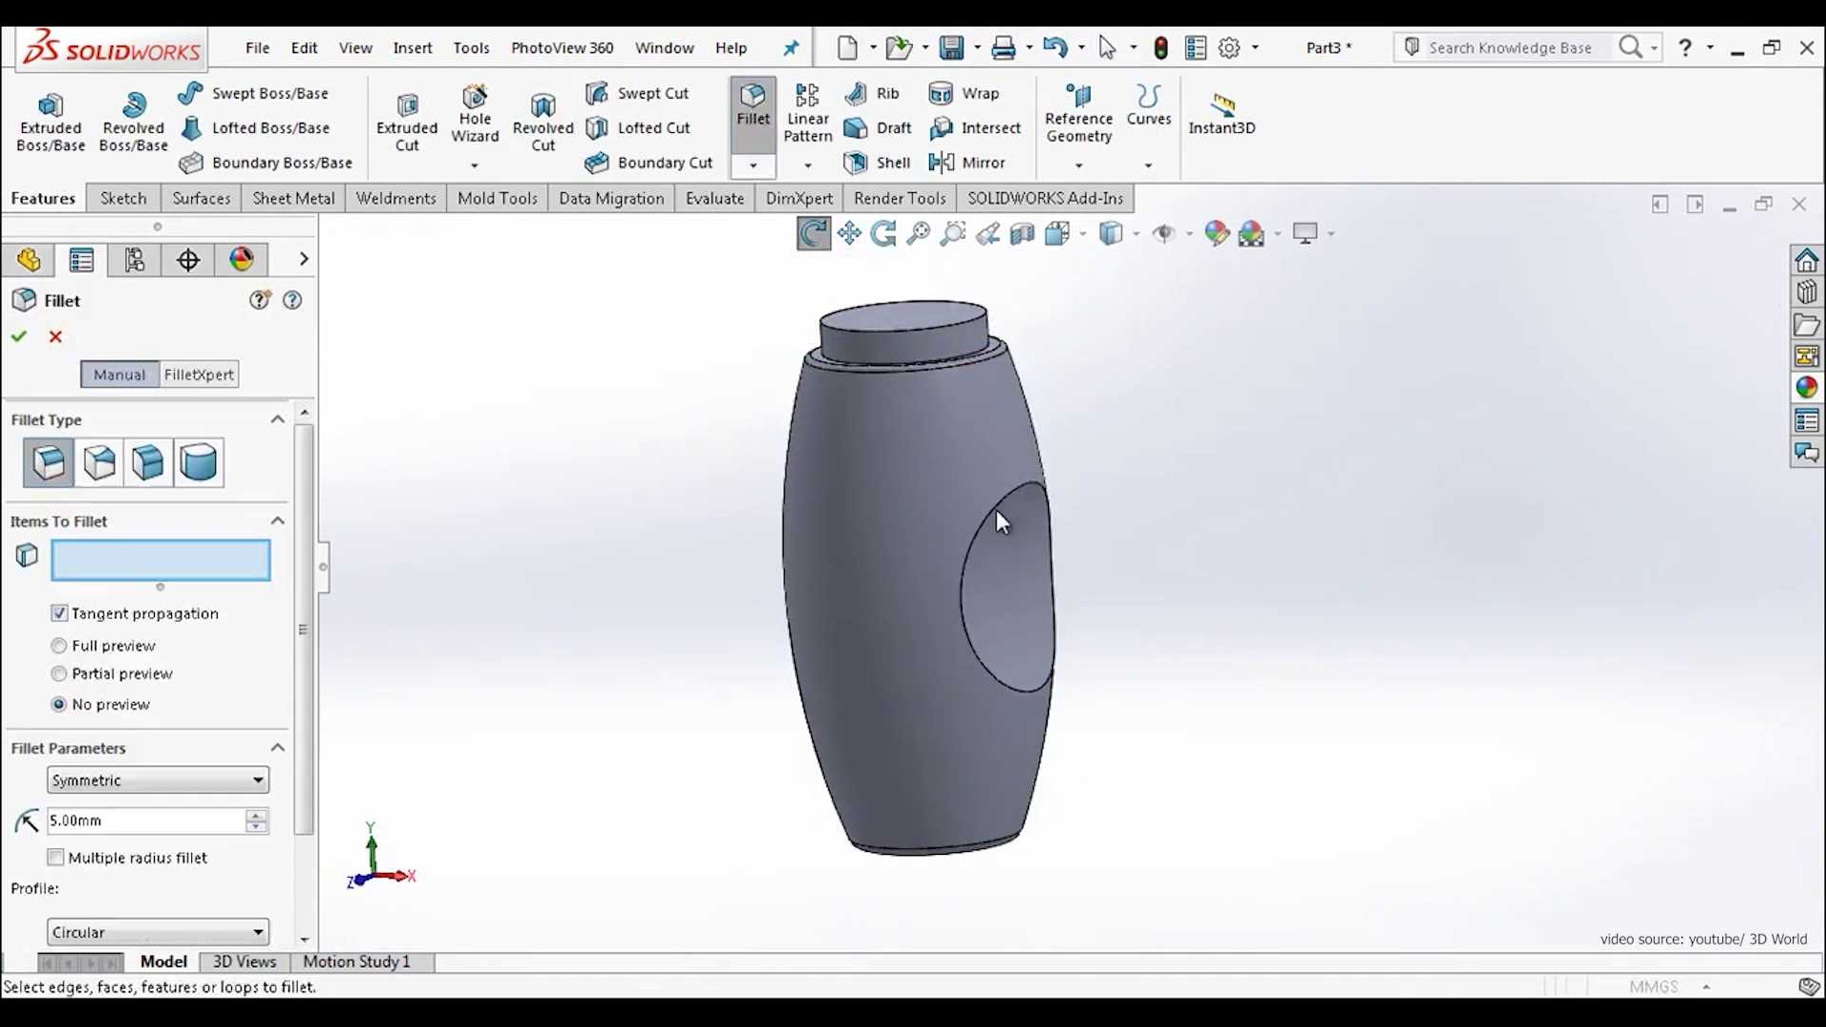
left_click(1001, 521)
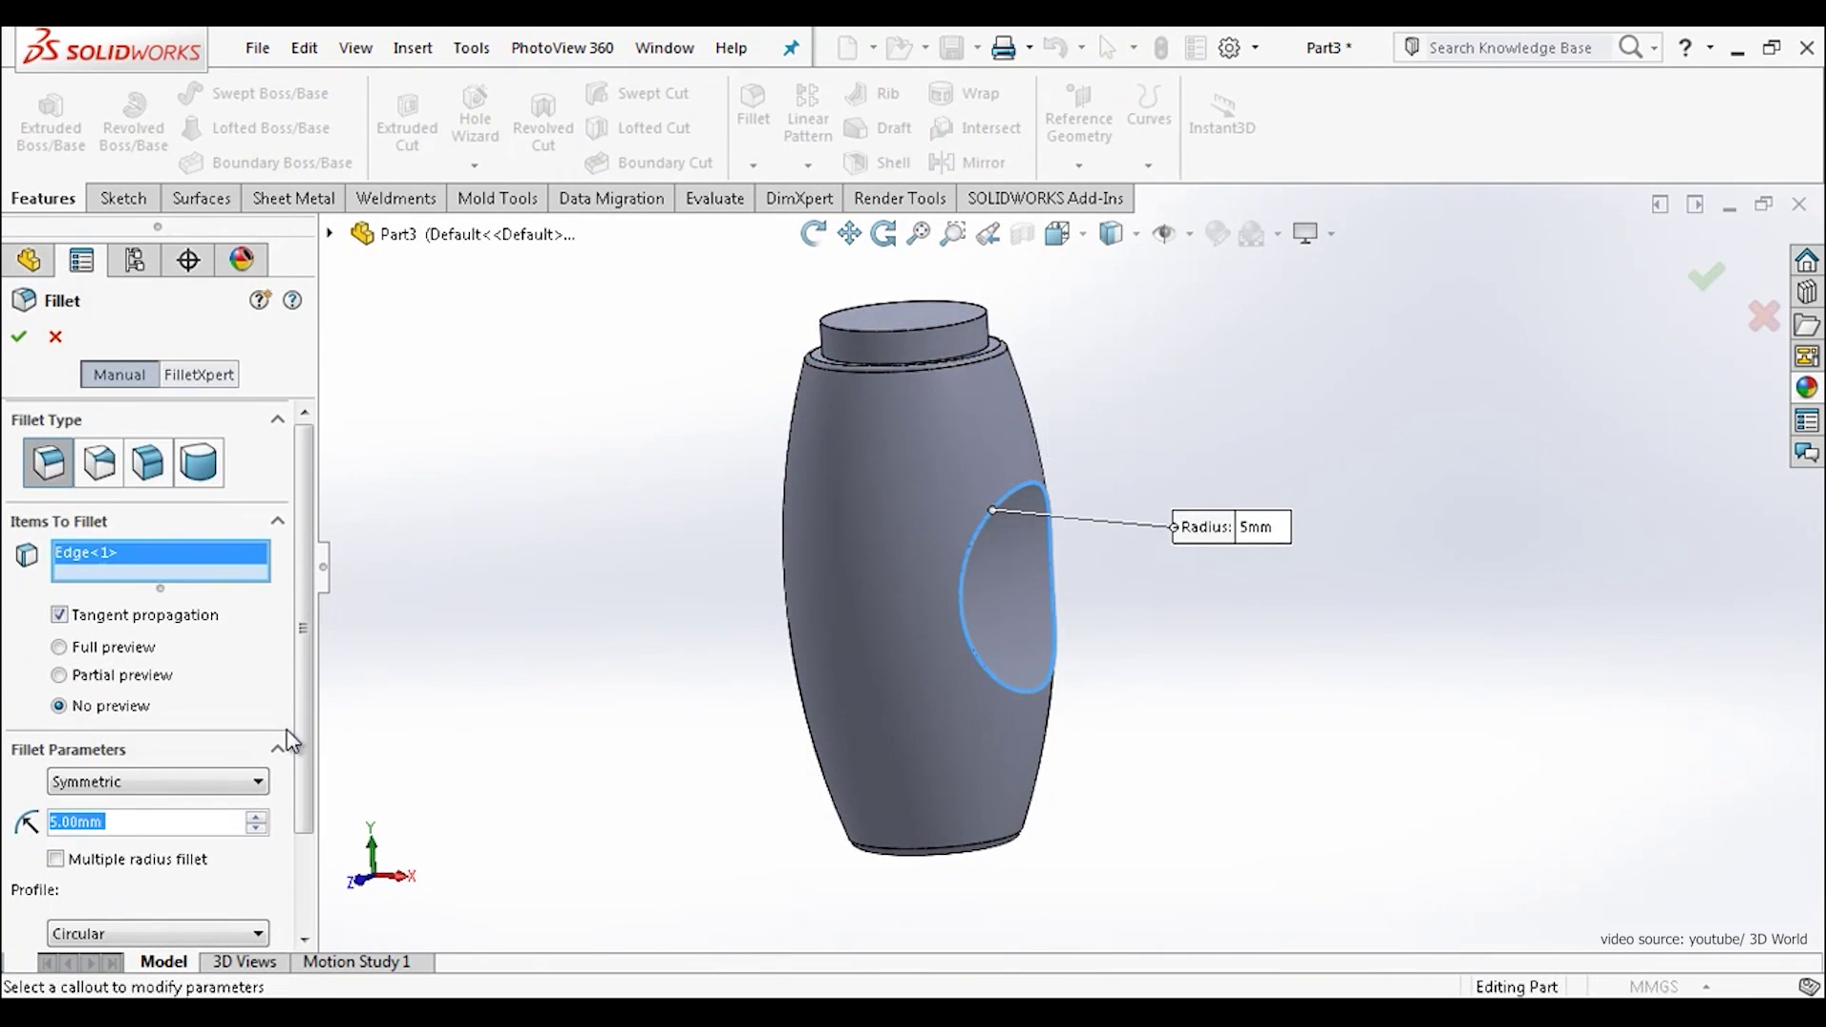
type("3")
key("Return")
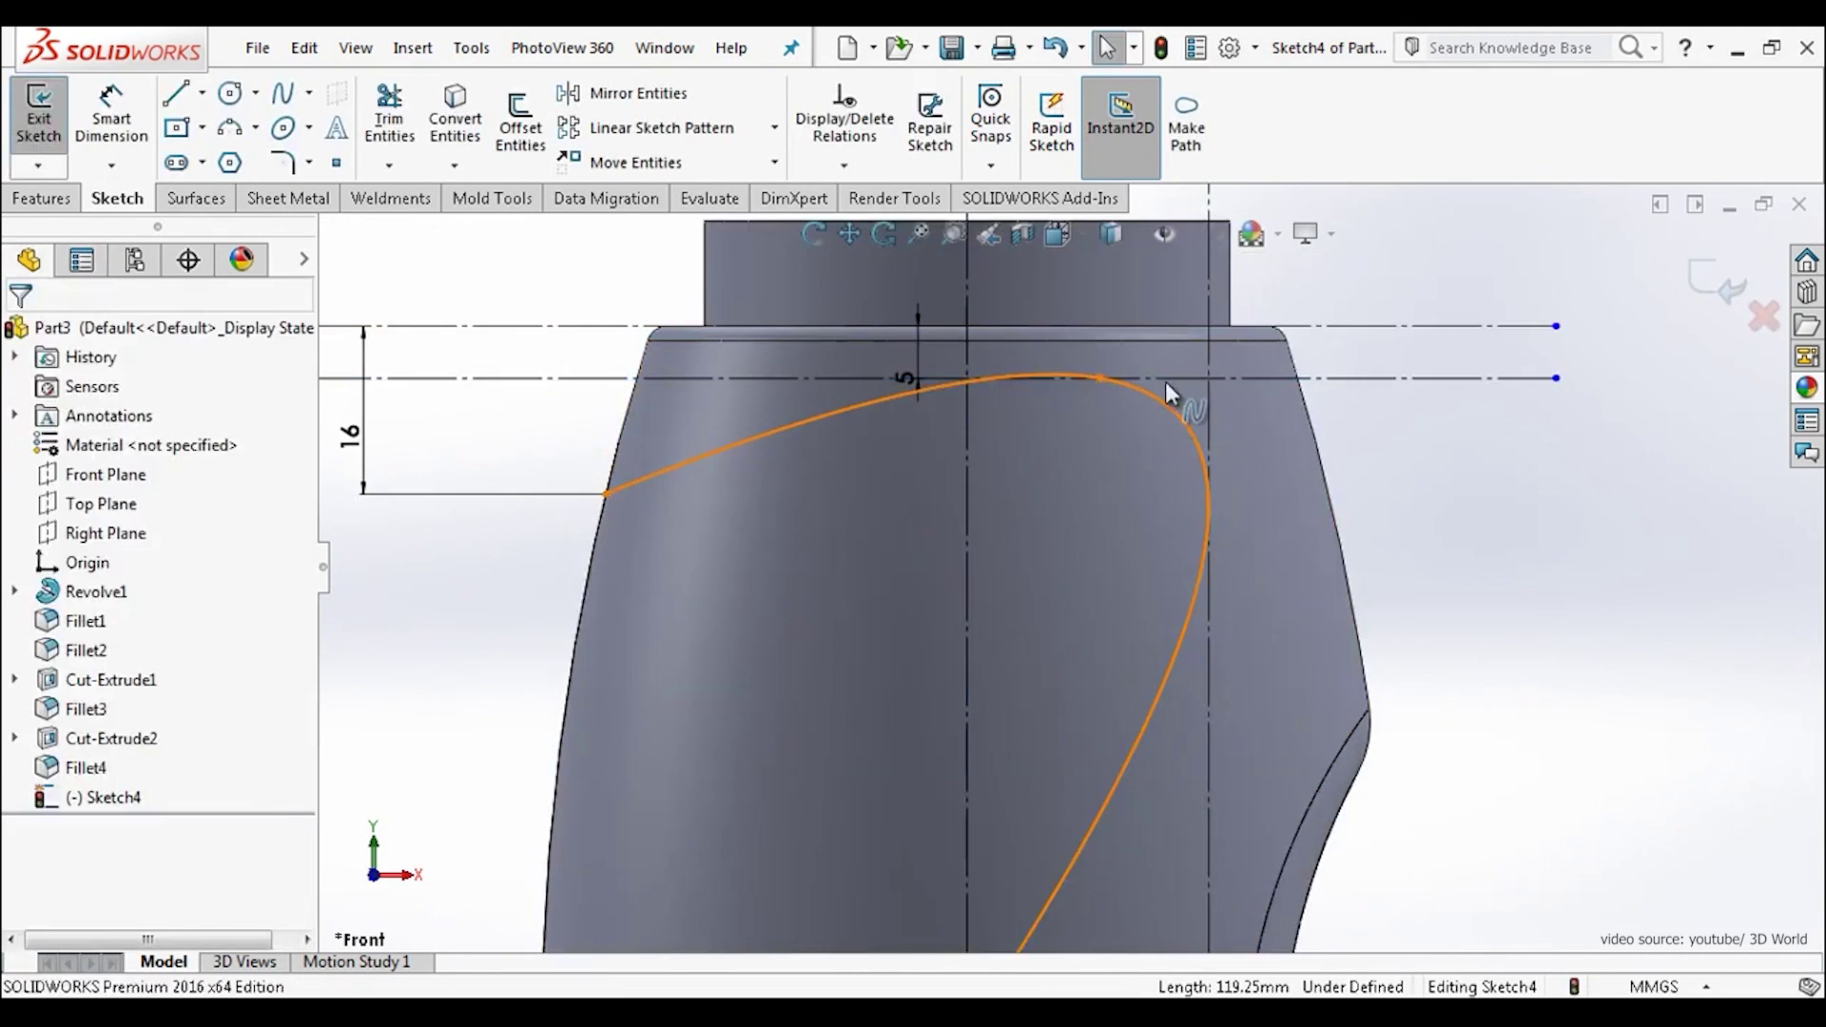
- Fully define the grip sketch, offset its outer face 4.00 mm, then bring up the plate drawing
left_click(1167, 380, "ctrl")
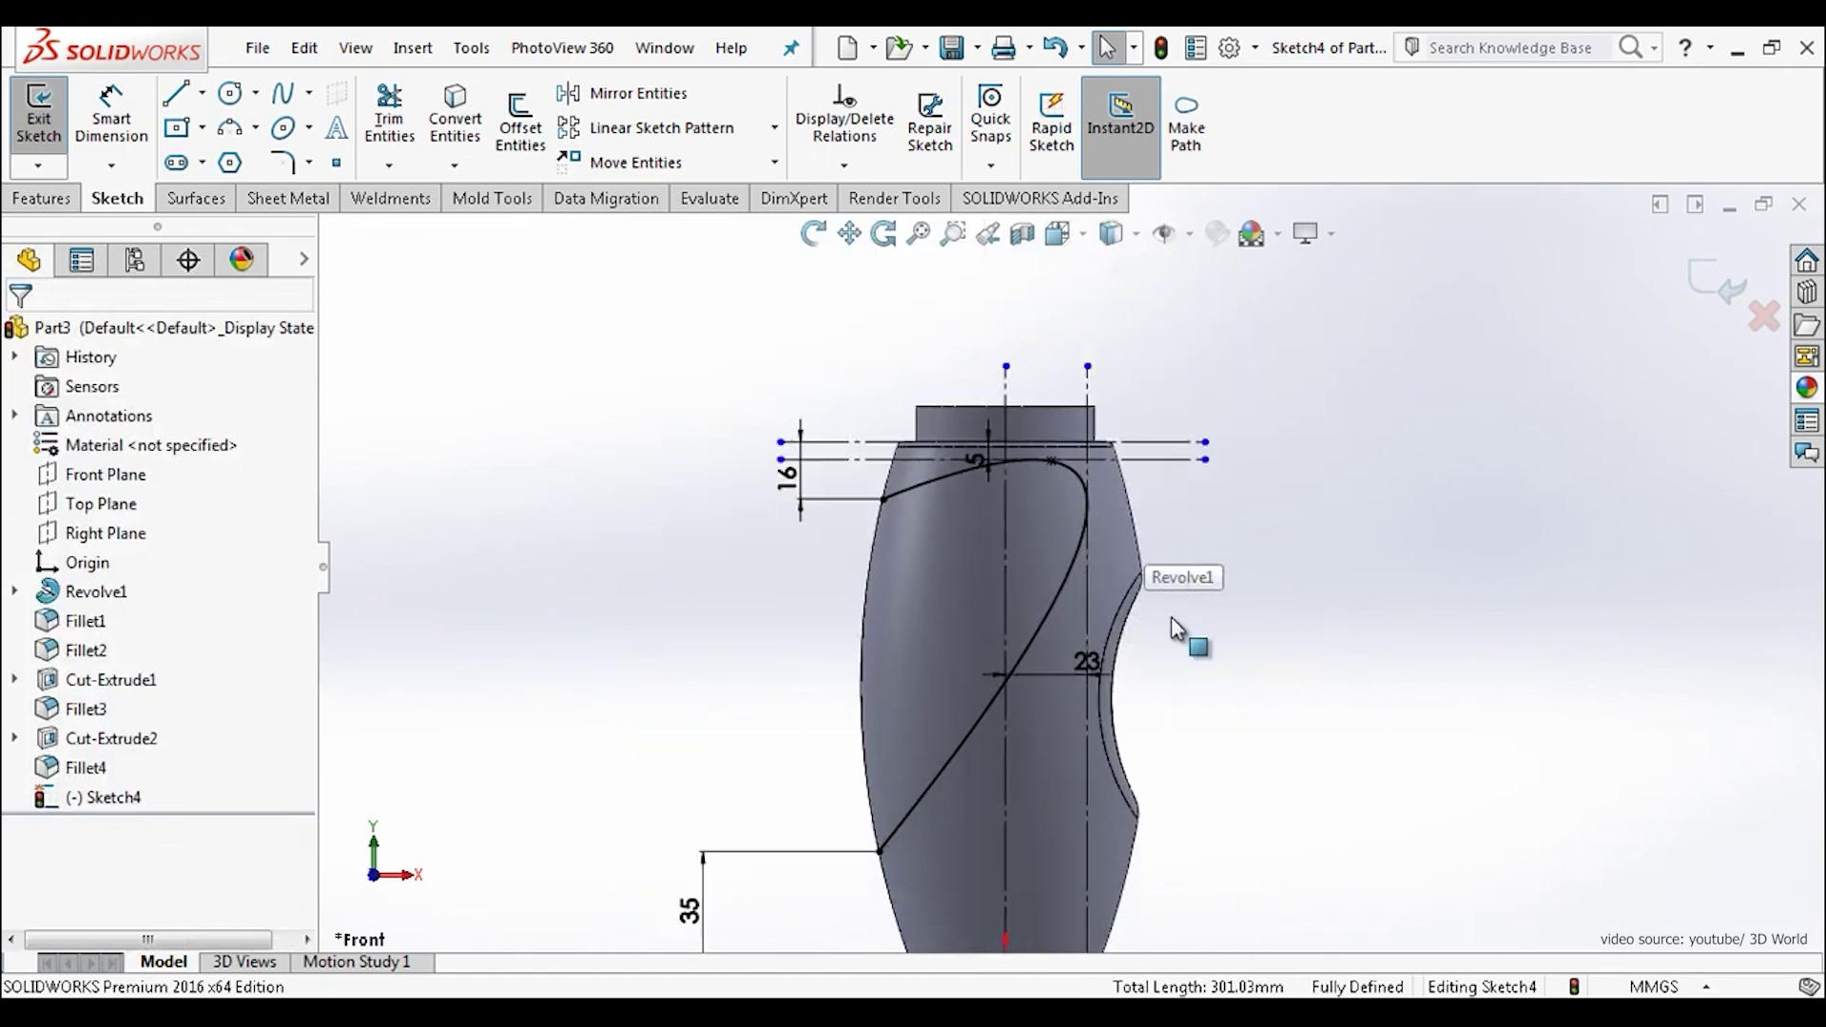
scroll(1103, 561, "down", 2)
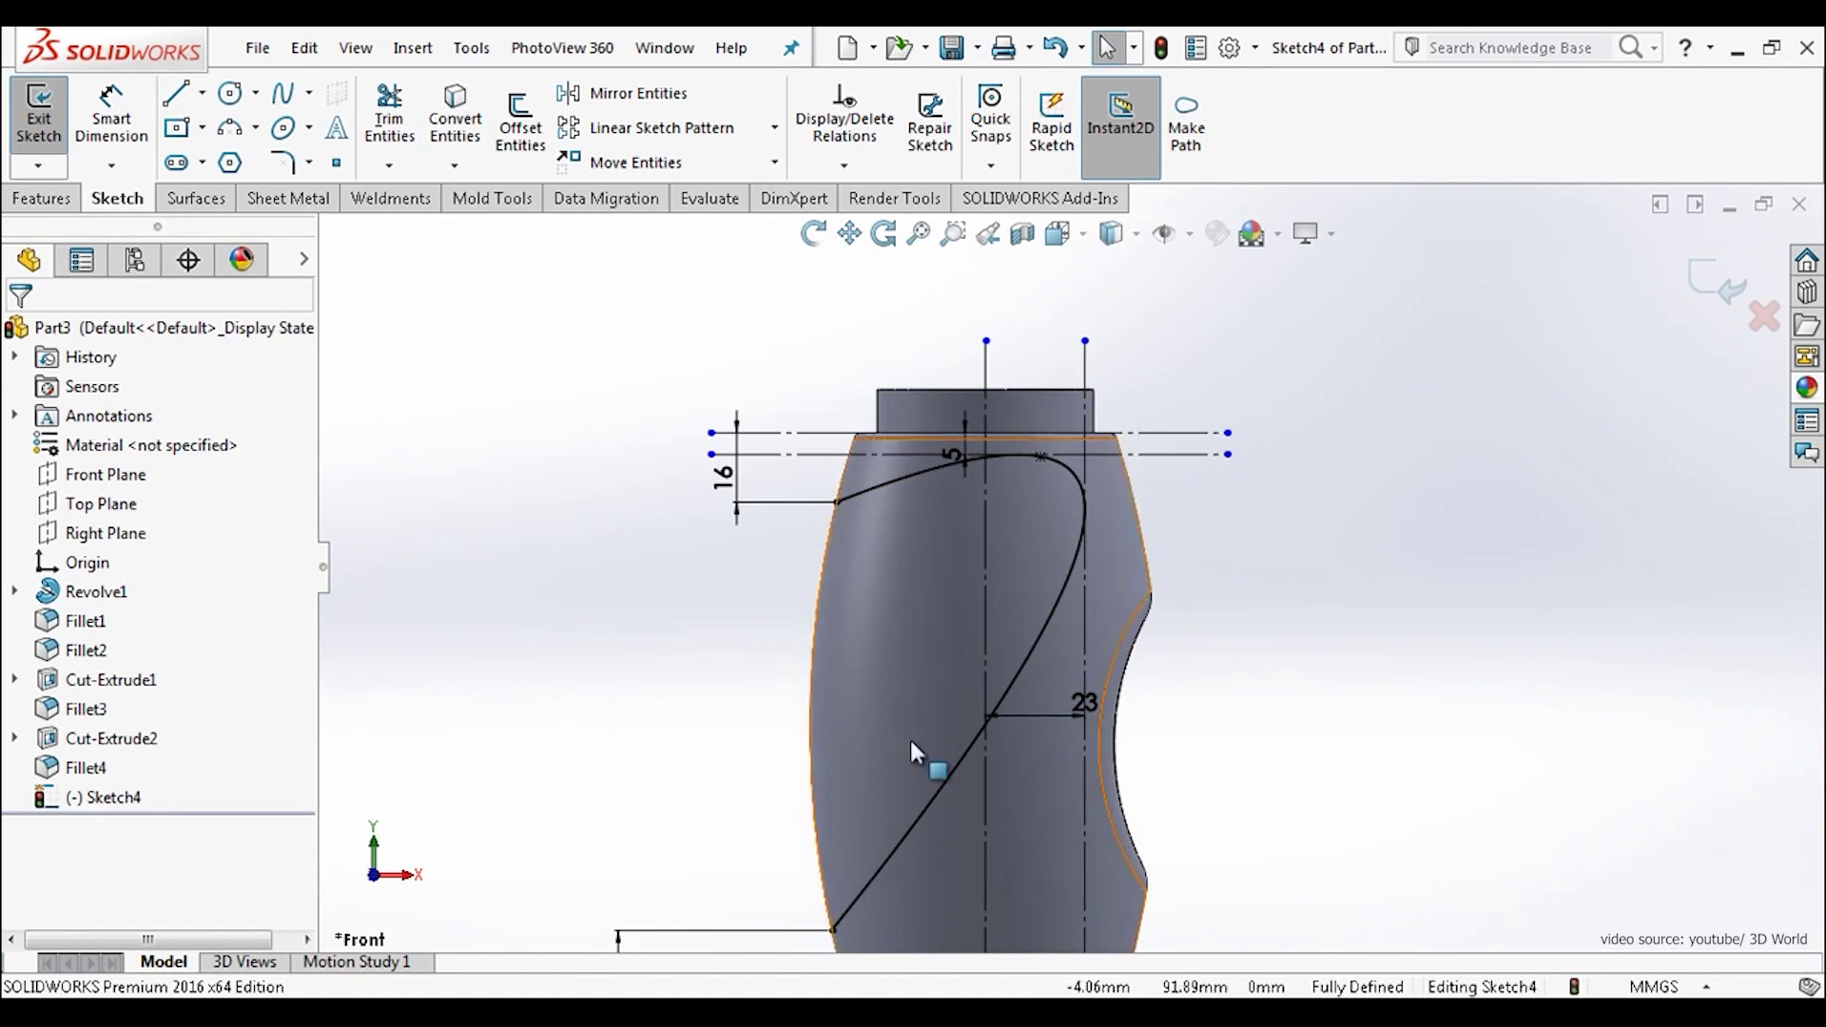
left_click(38, 114)
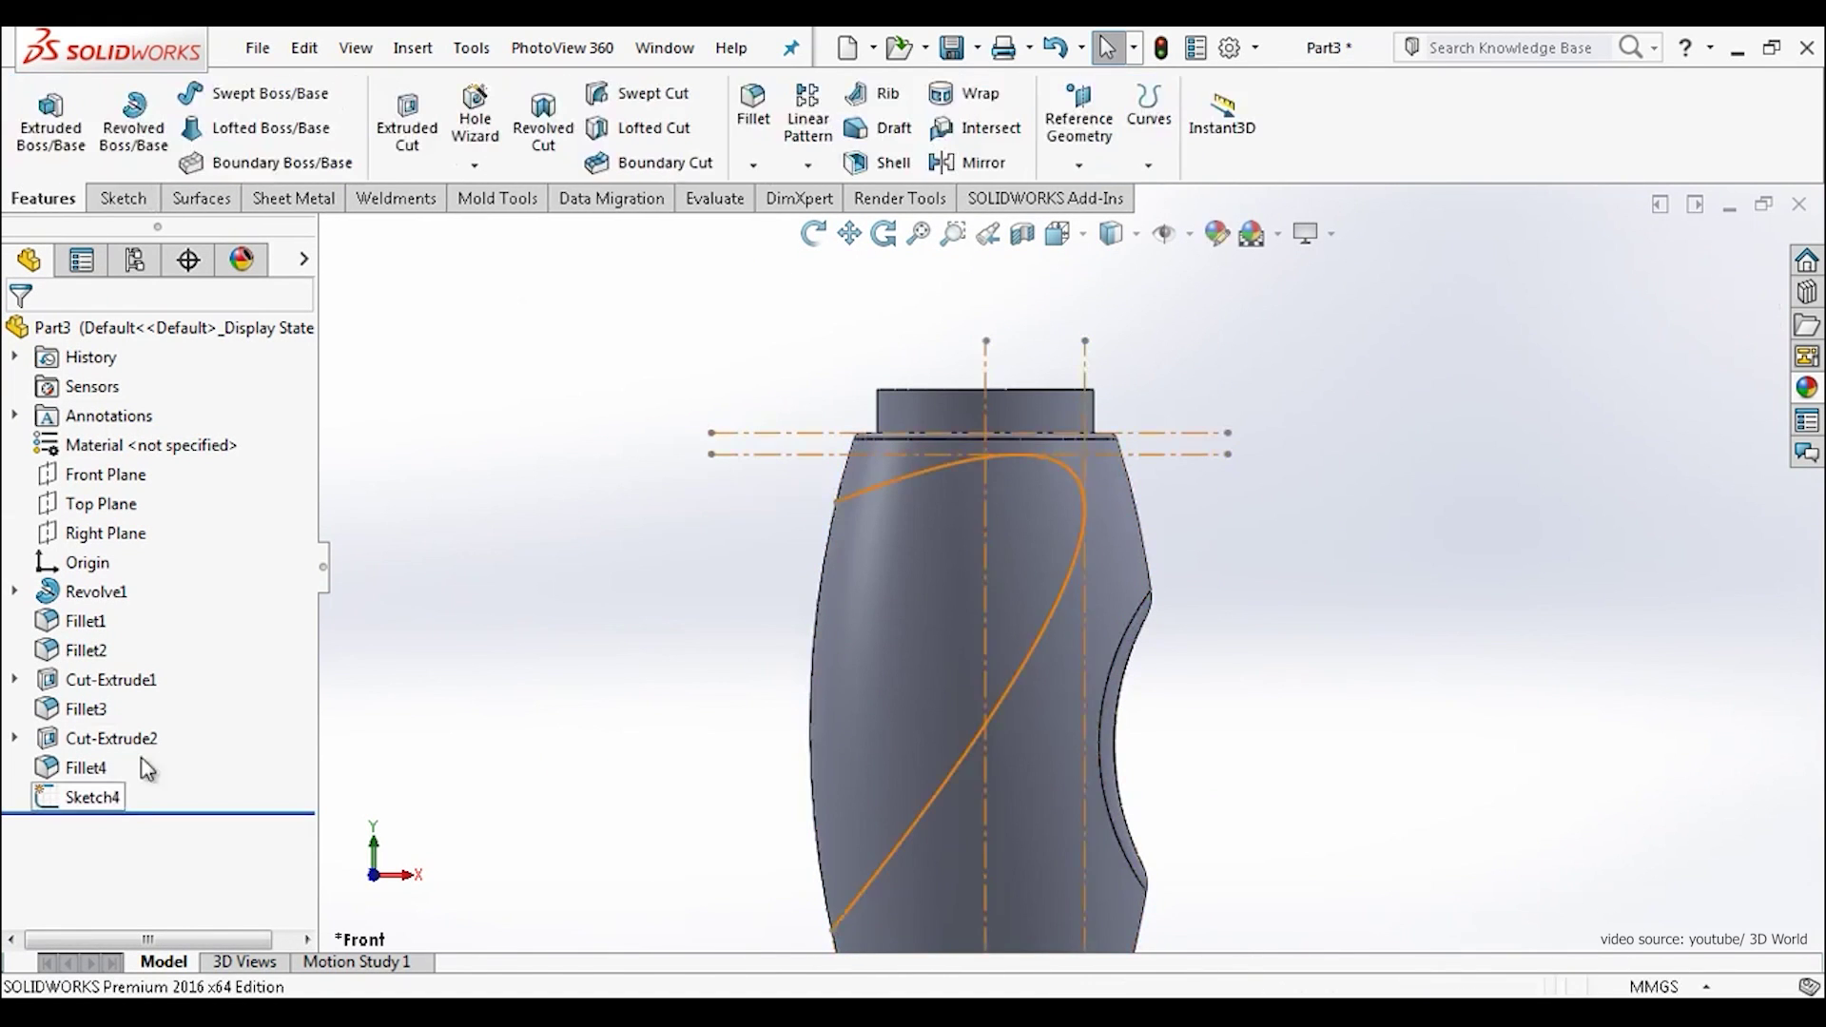
left_click(197, 198)
left_click(596, 127)
left_click(858, 576)
left_click(18, 335)
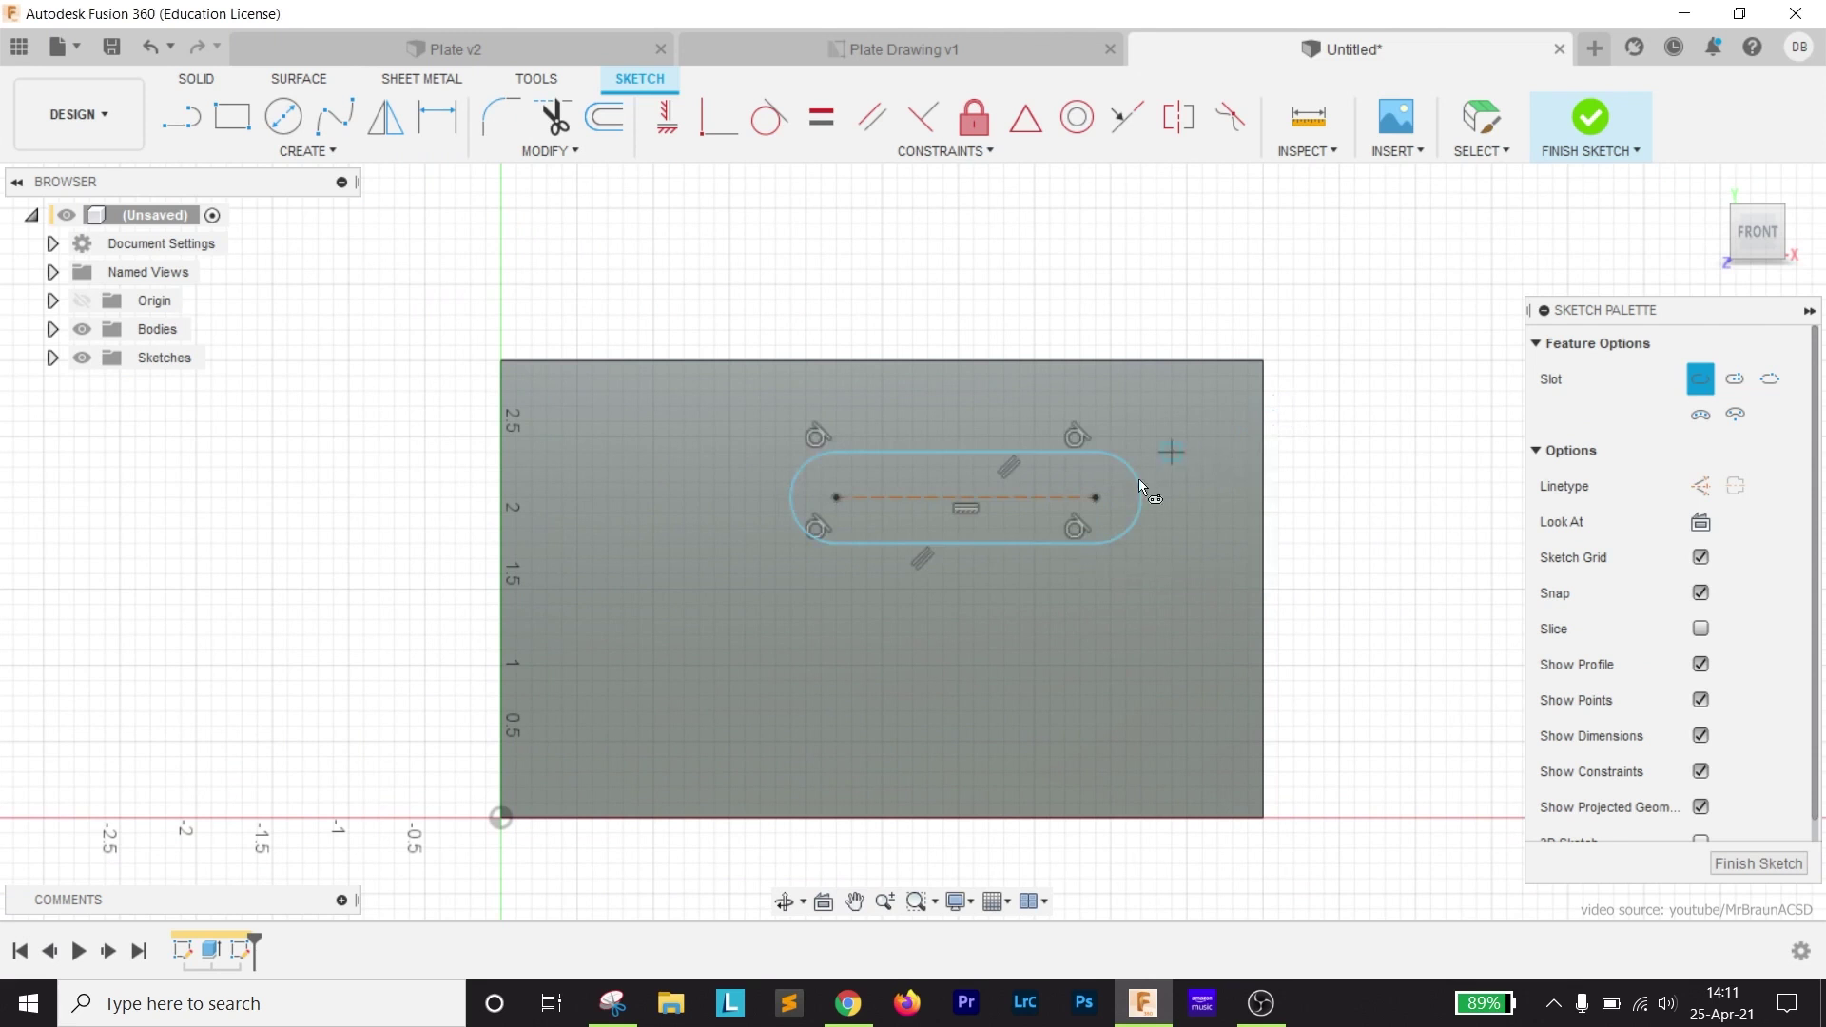
mouse_move(848, 1003)
left_click(851, 890)
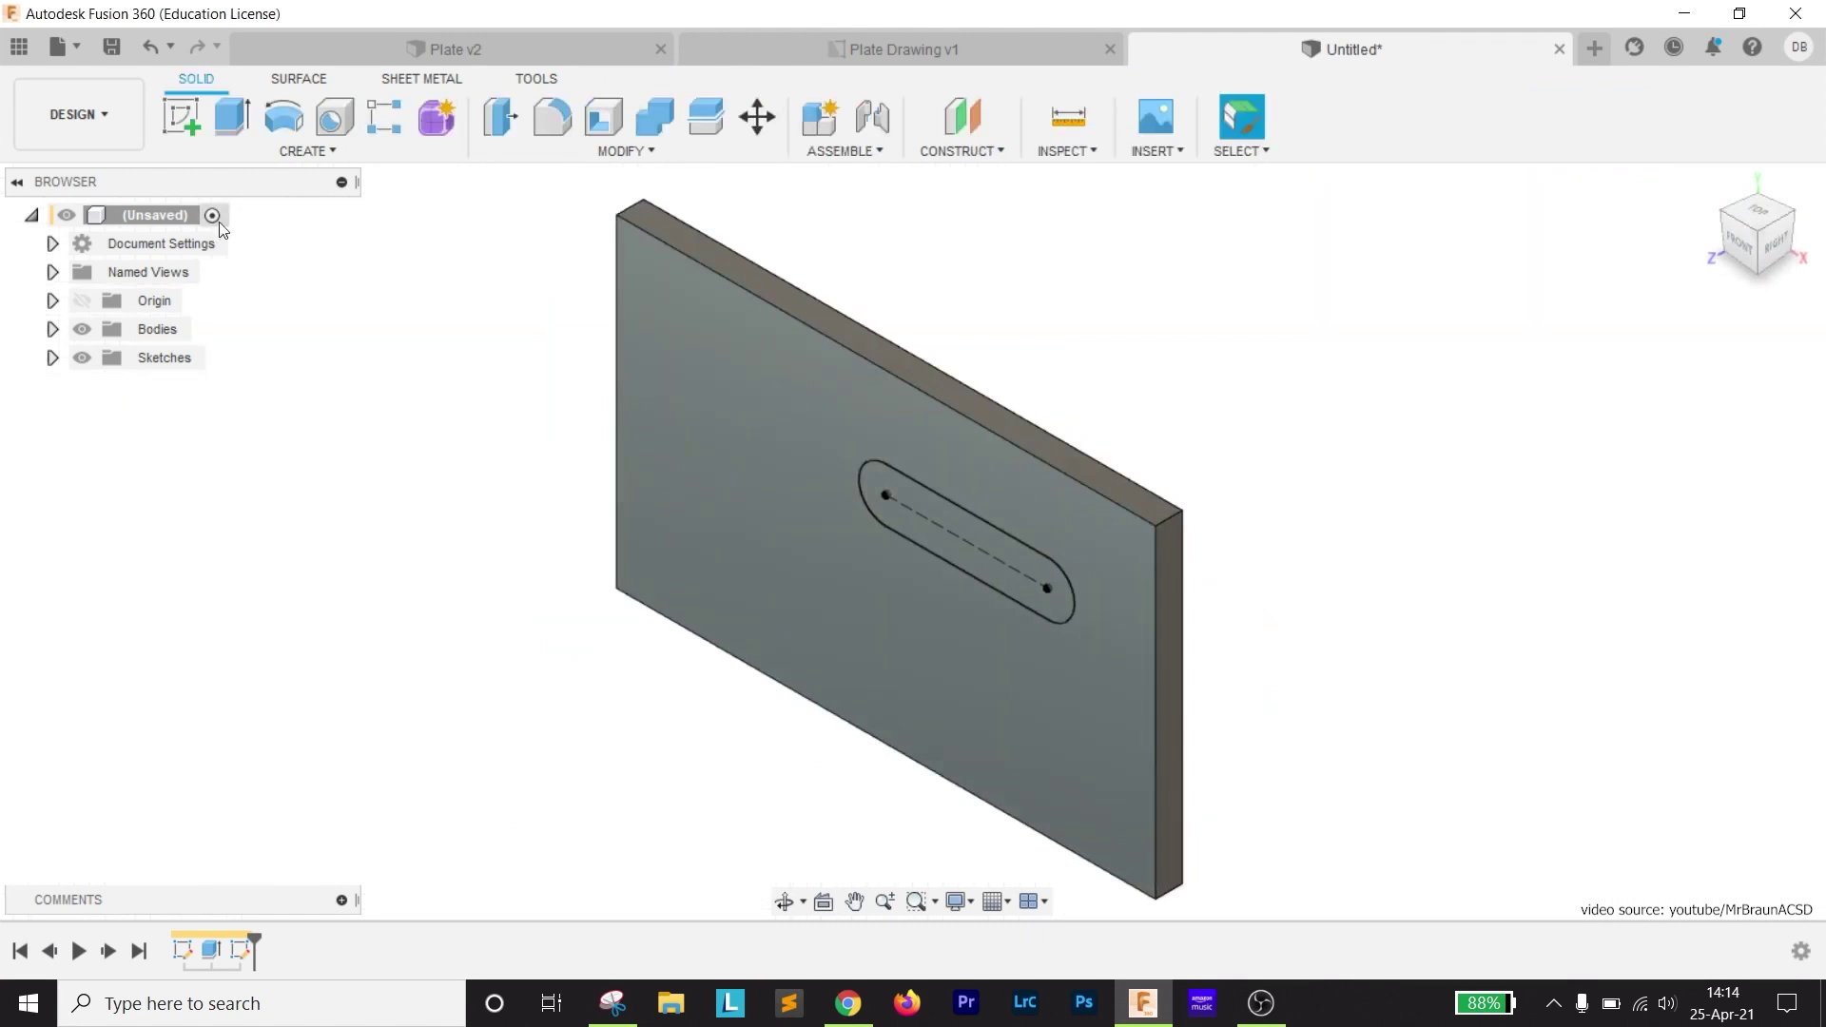
- Cut the slot through the plate with extrude distance -d3, then show the parametric equations table
key("e")
left_click(898, 517)
type("-d3")
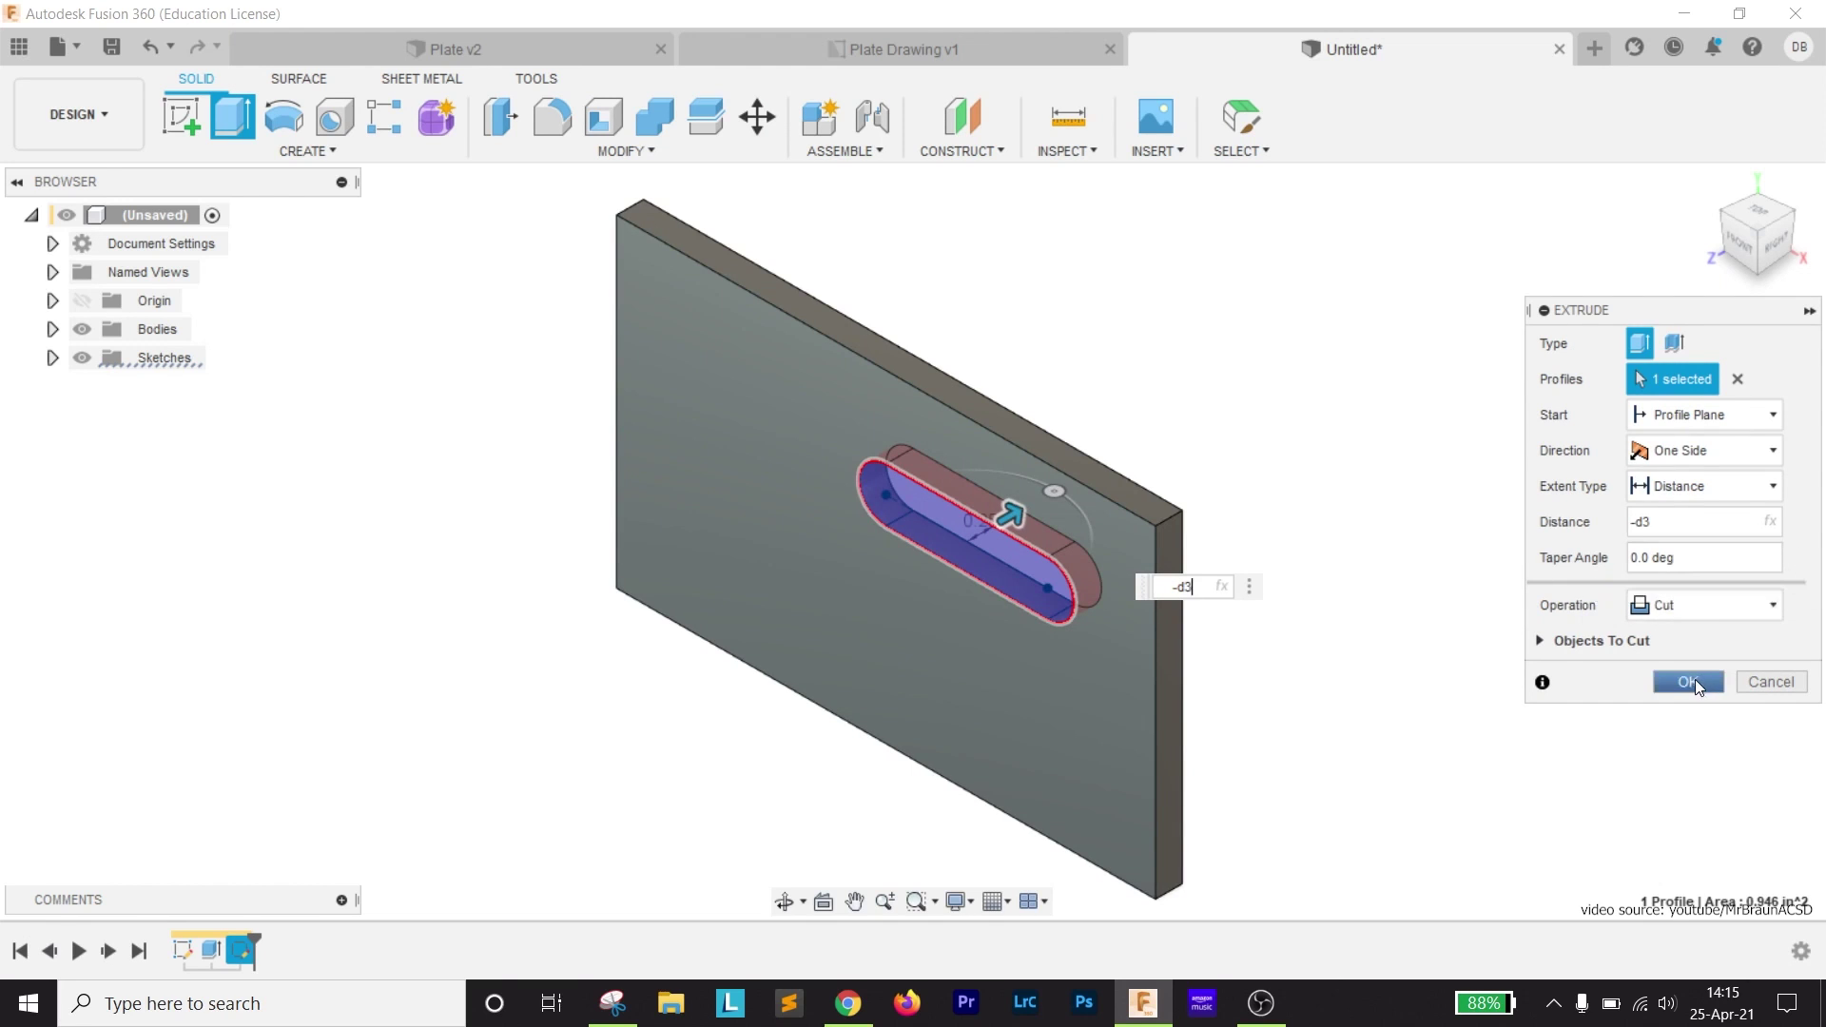
left_click(1689, 682)
mouse_move(865, 1004)
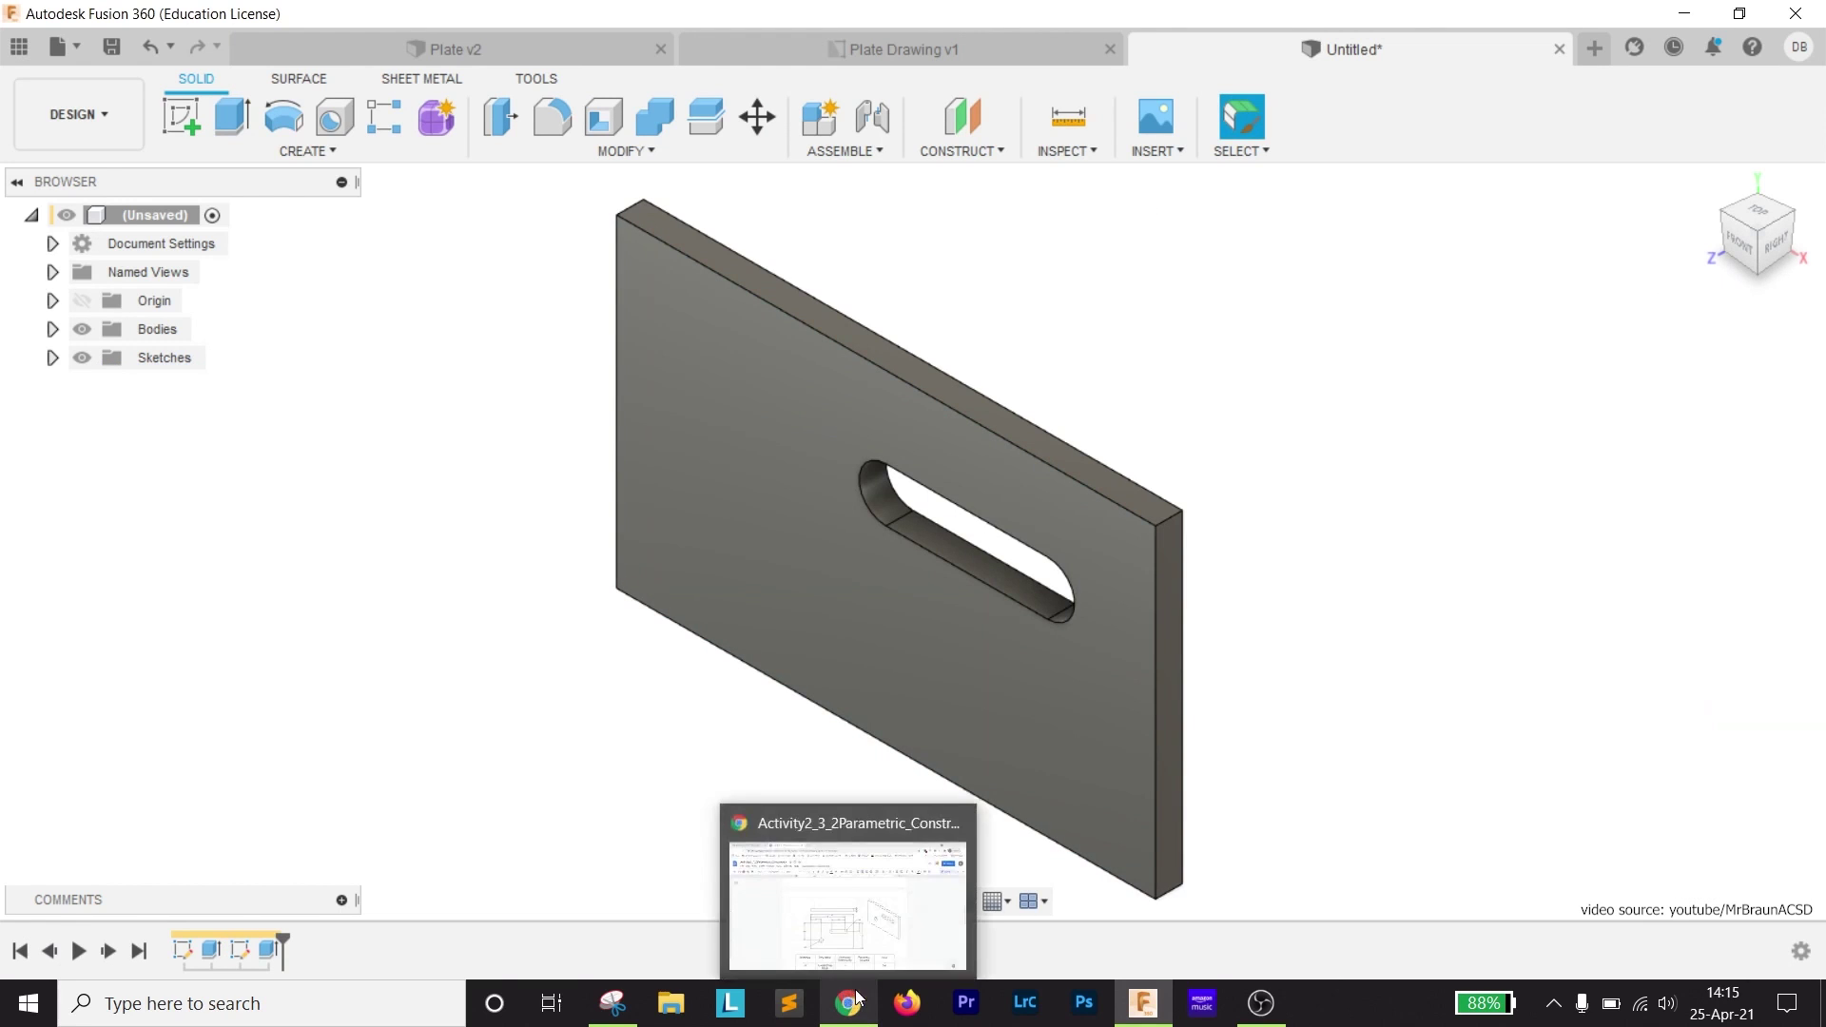
left_click(611, 1004)
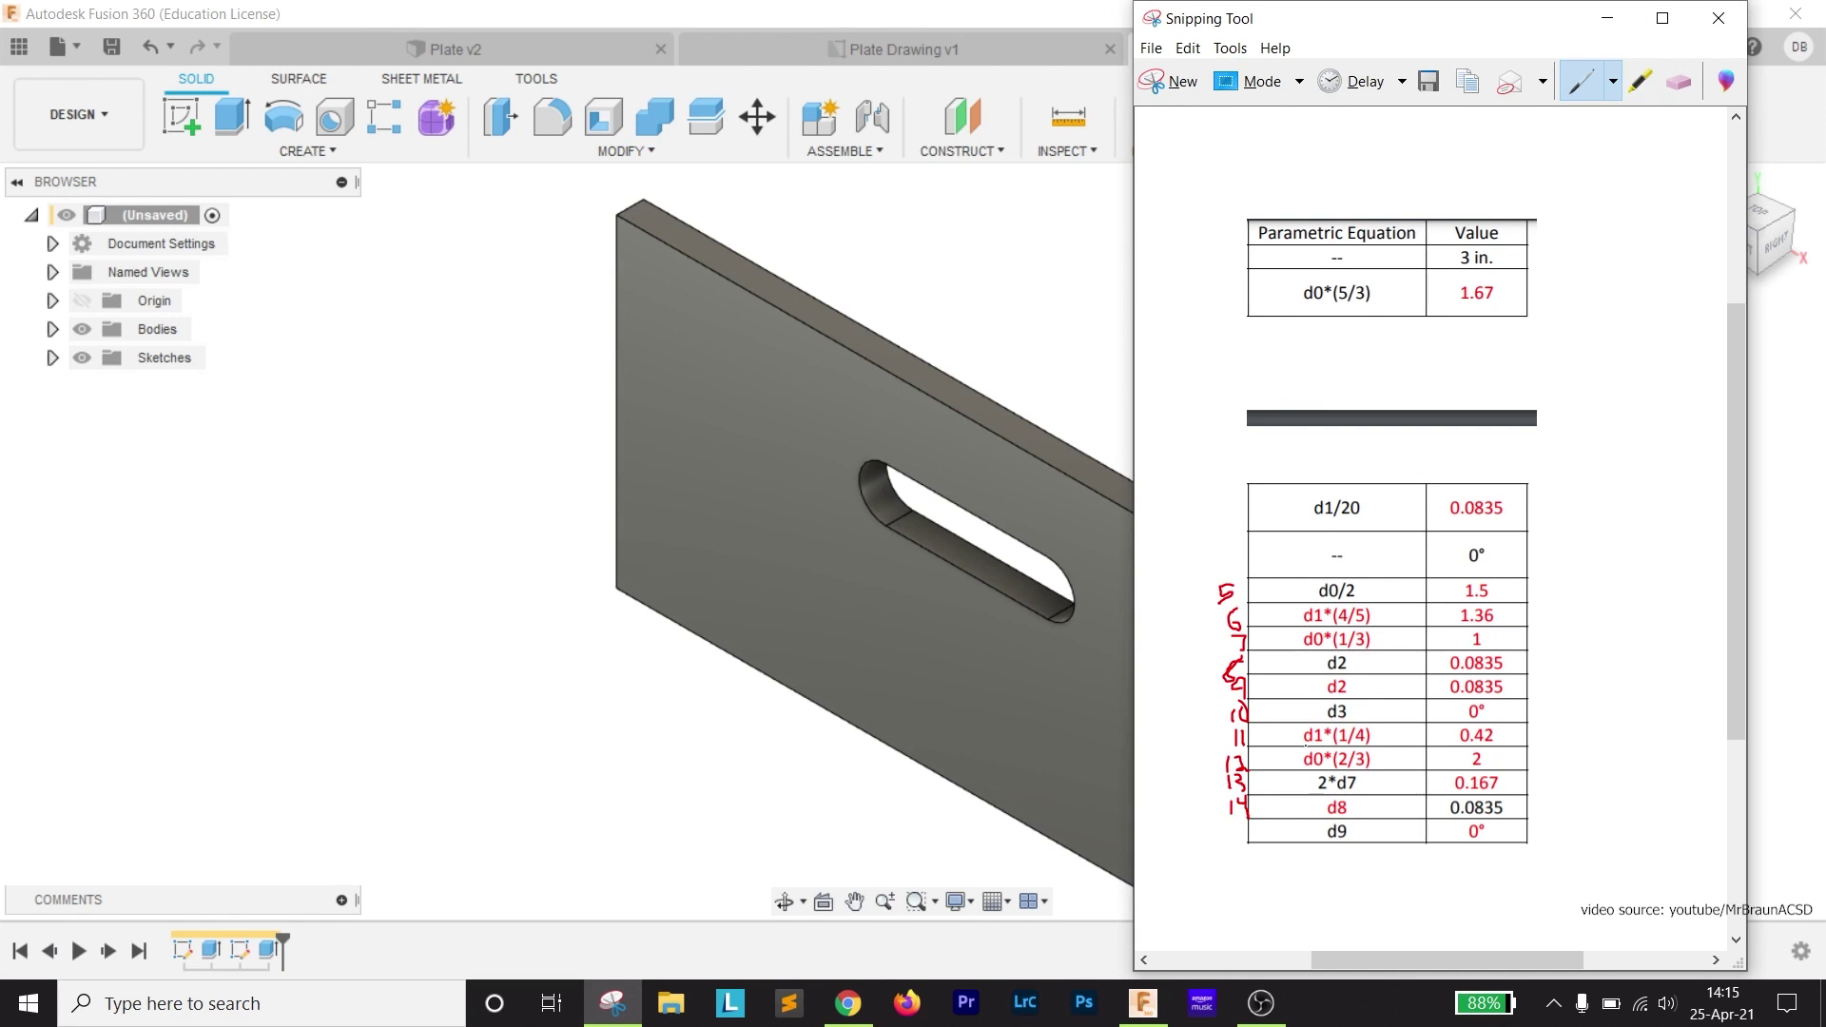
- Drag the Ford GT's front fender edges into a new shape, then select its bottom and vertical edge loops
left_click(836, 1021)
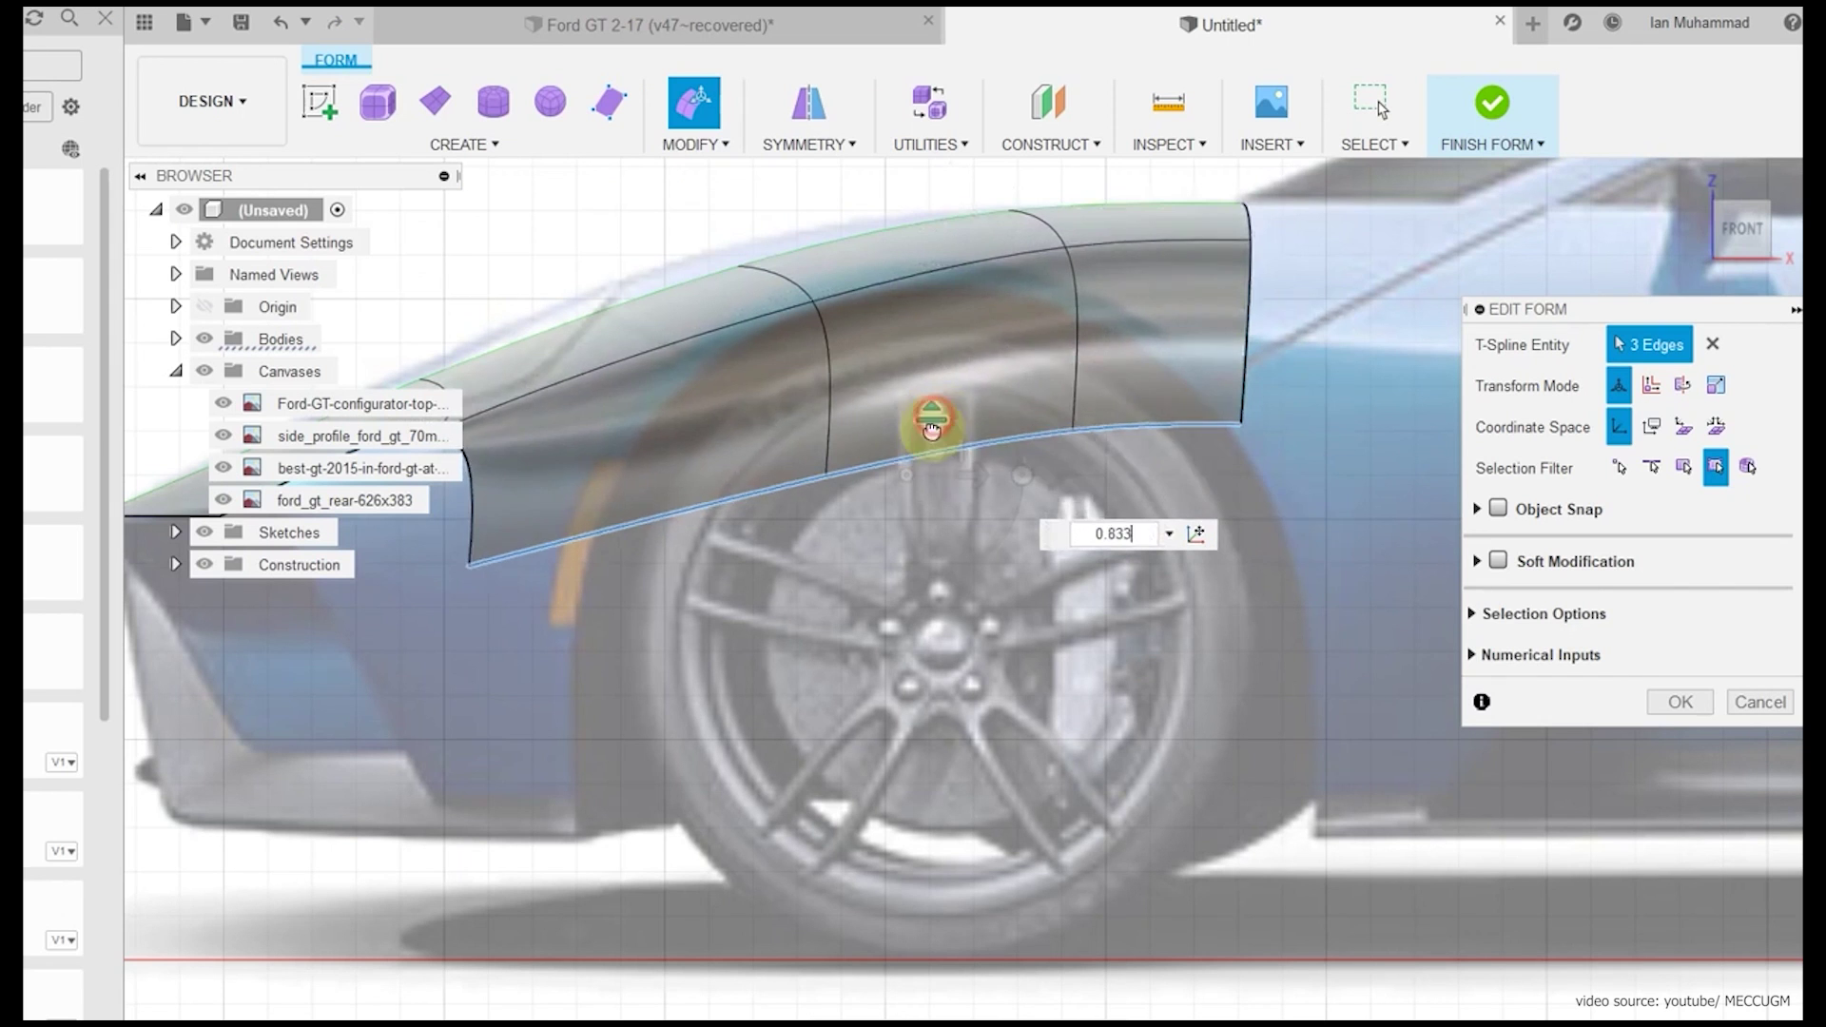
left_click_drag(932, 421, 961, 797)
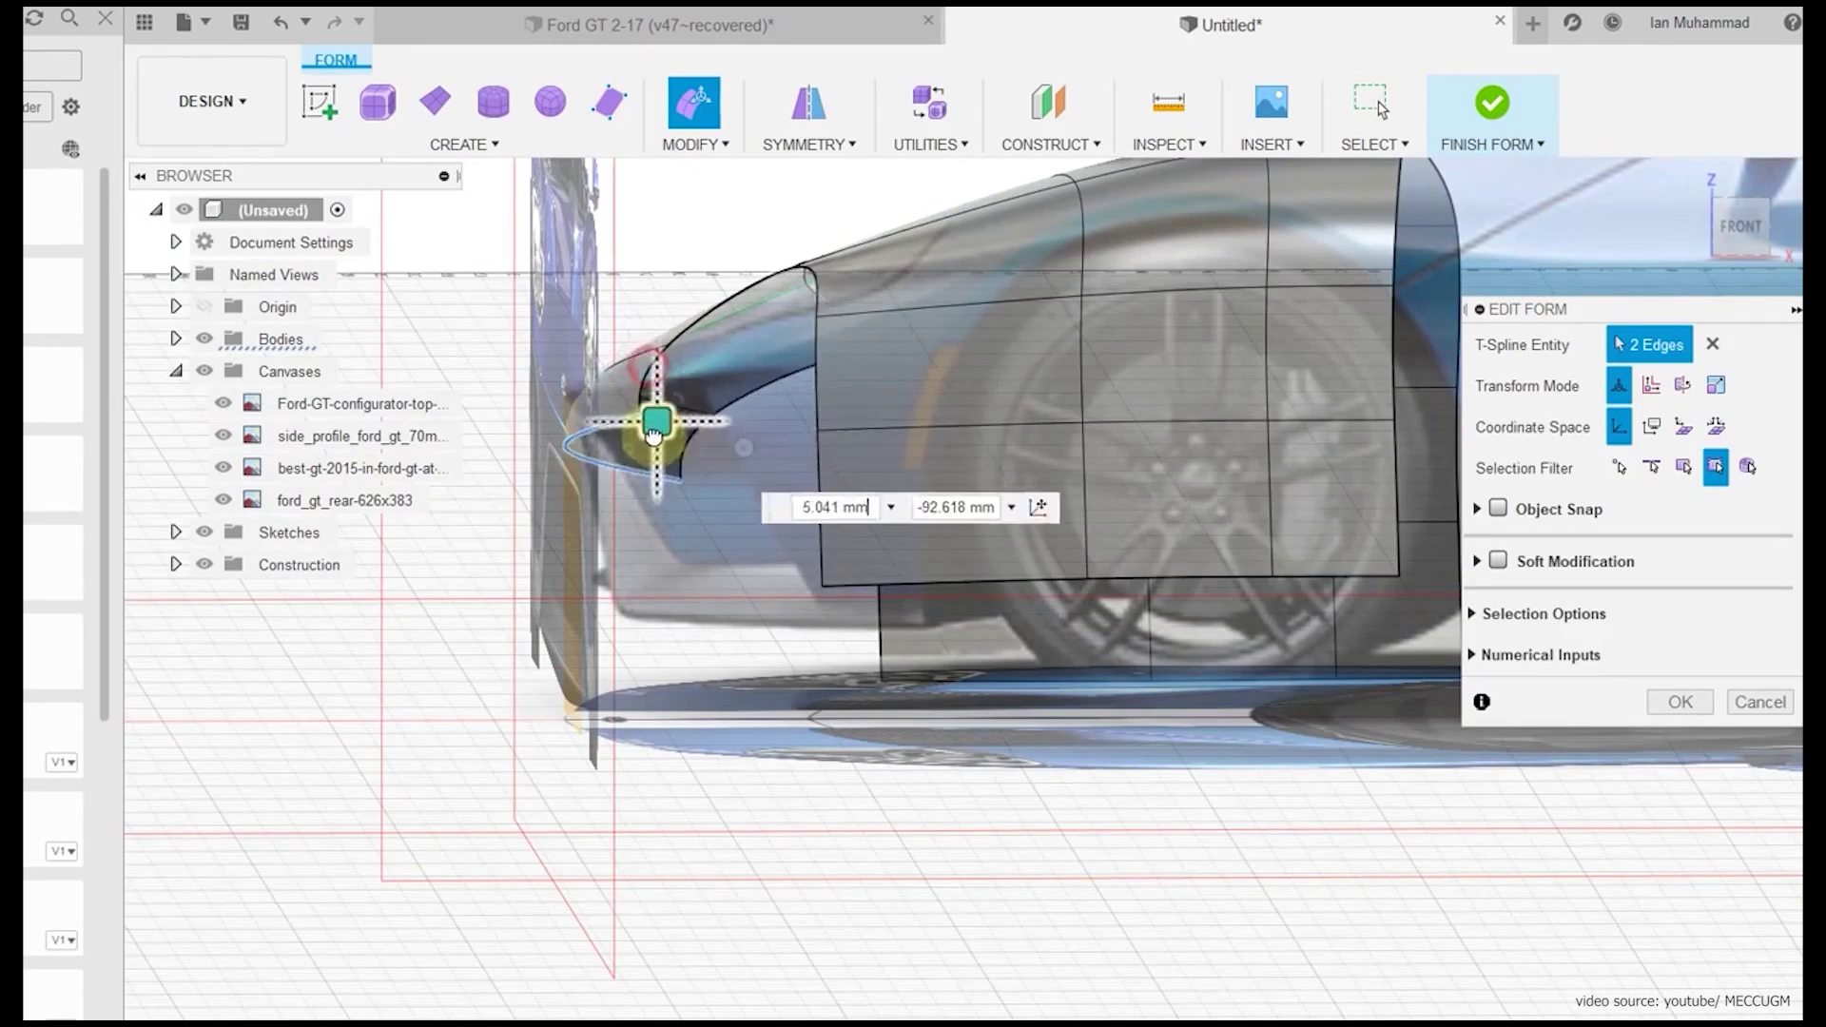
left_click_drag(653, 435, 676, 508)
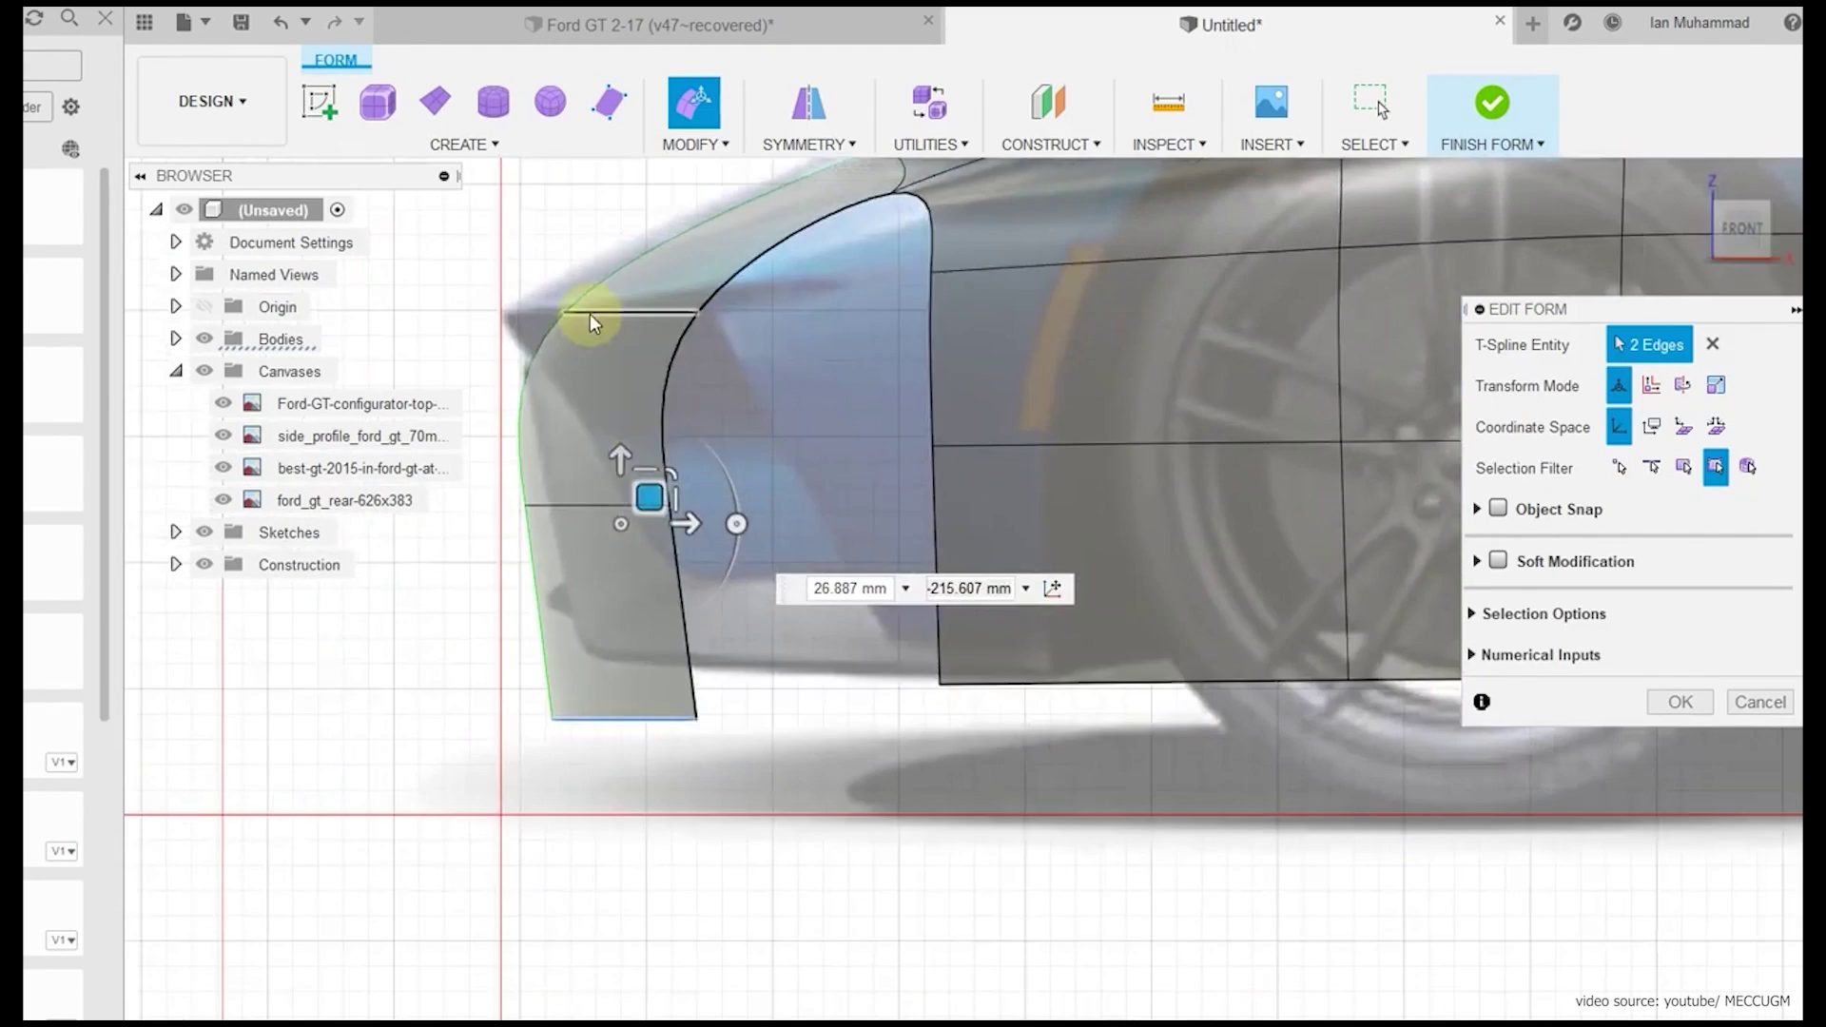
left_click_drag(590, 323, 591, 265)
left_click(666, 730)
double_click(665, 721)
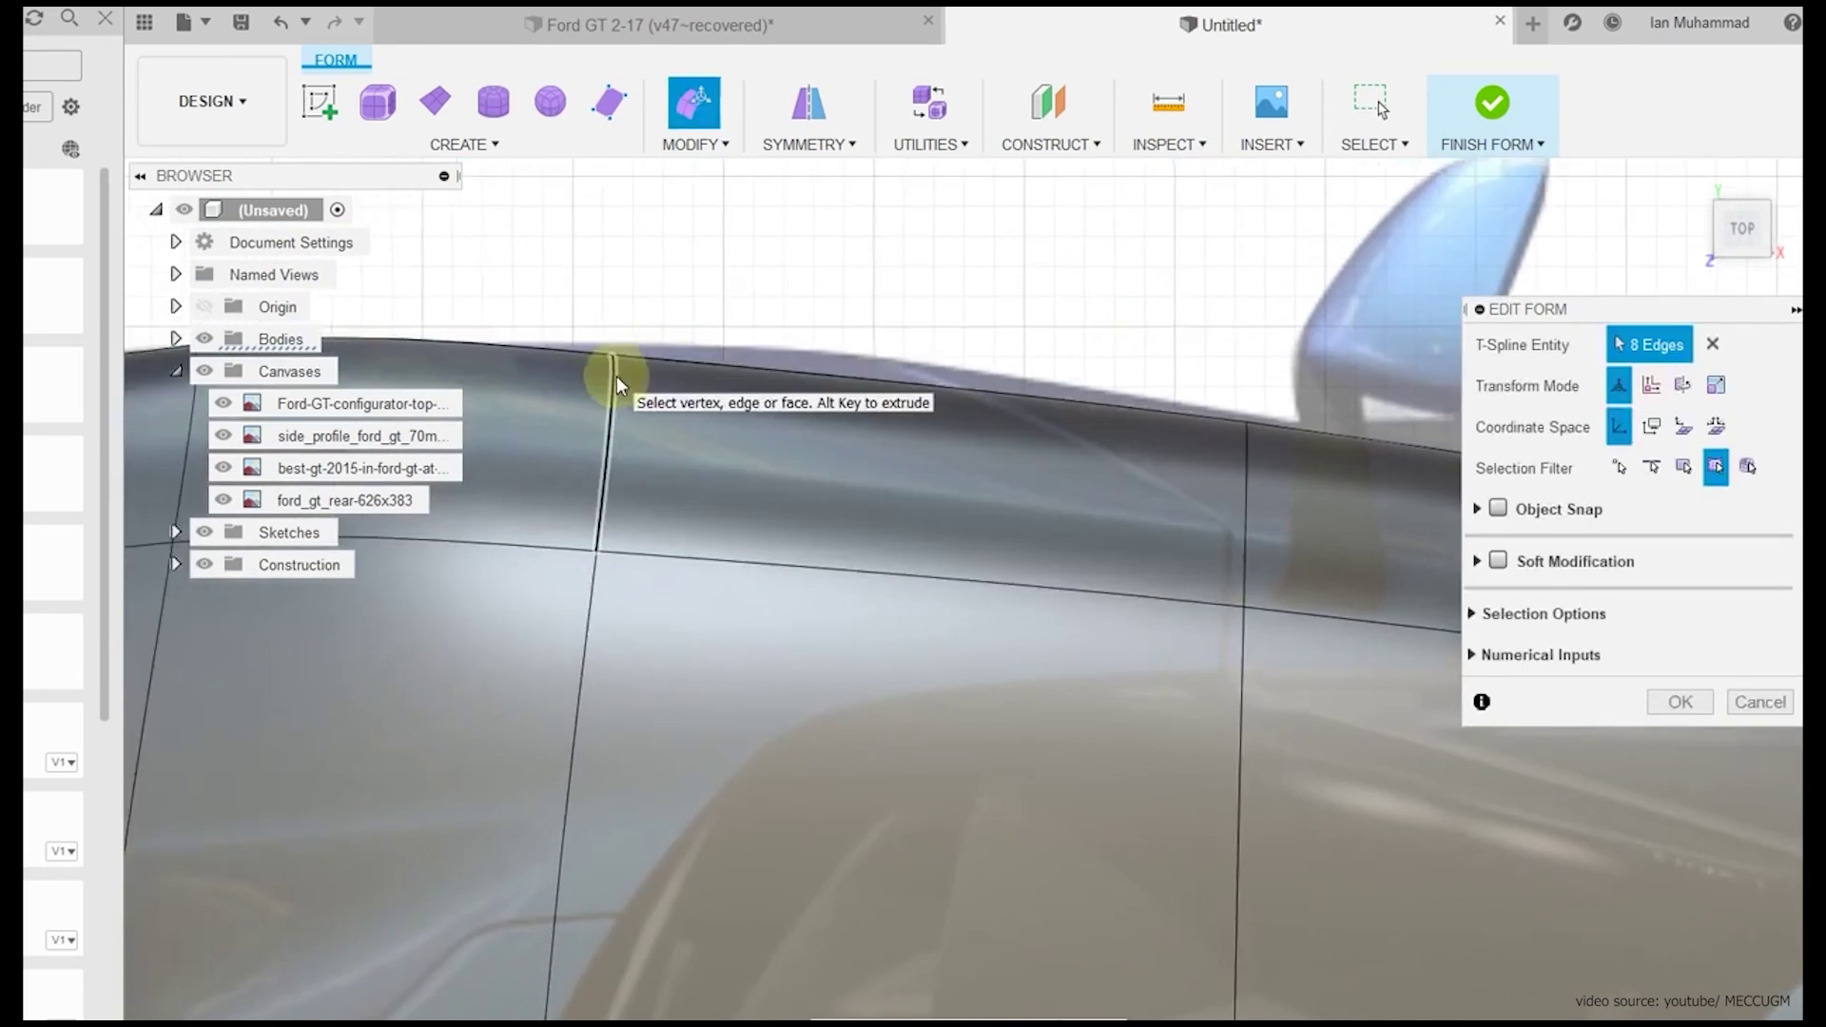
double_click(597, 522)
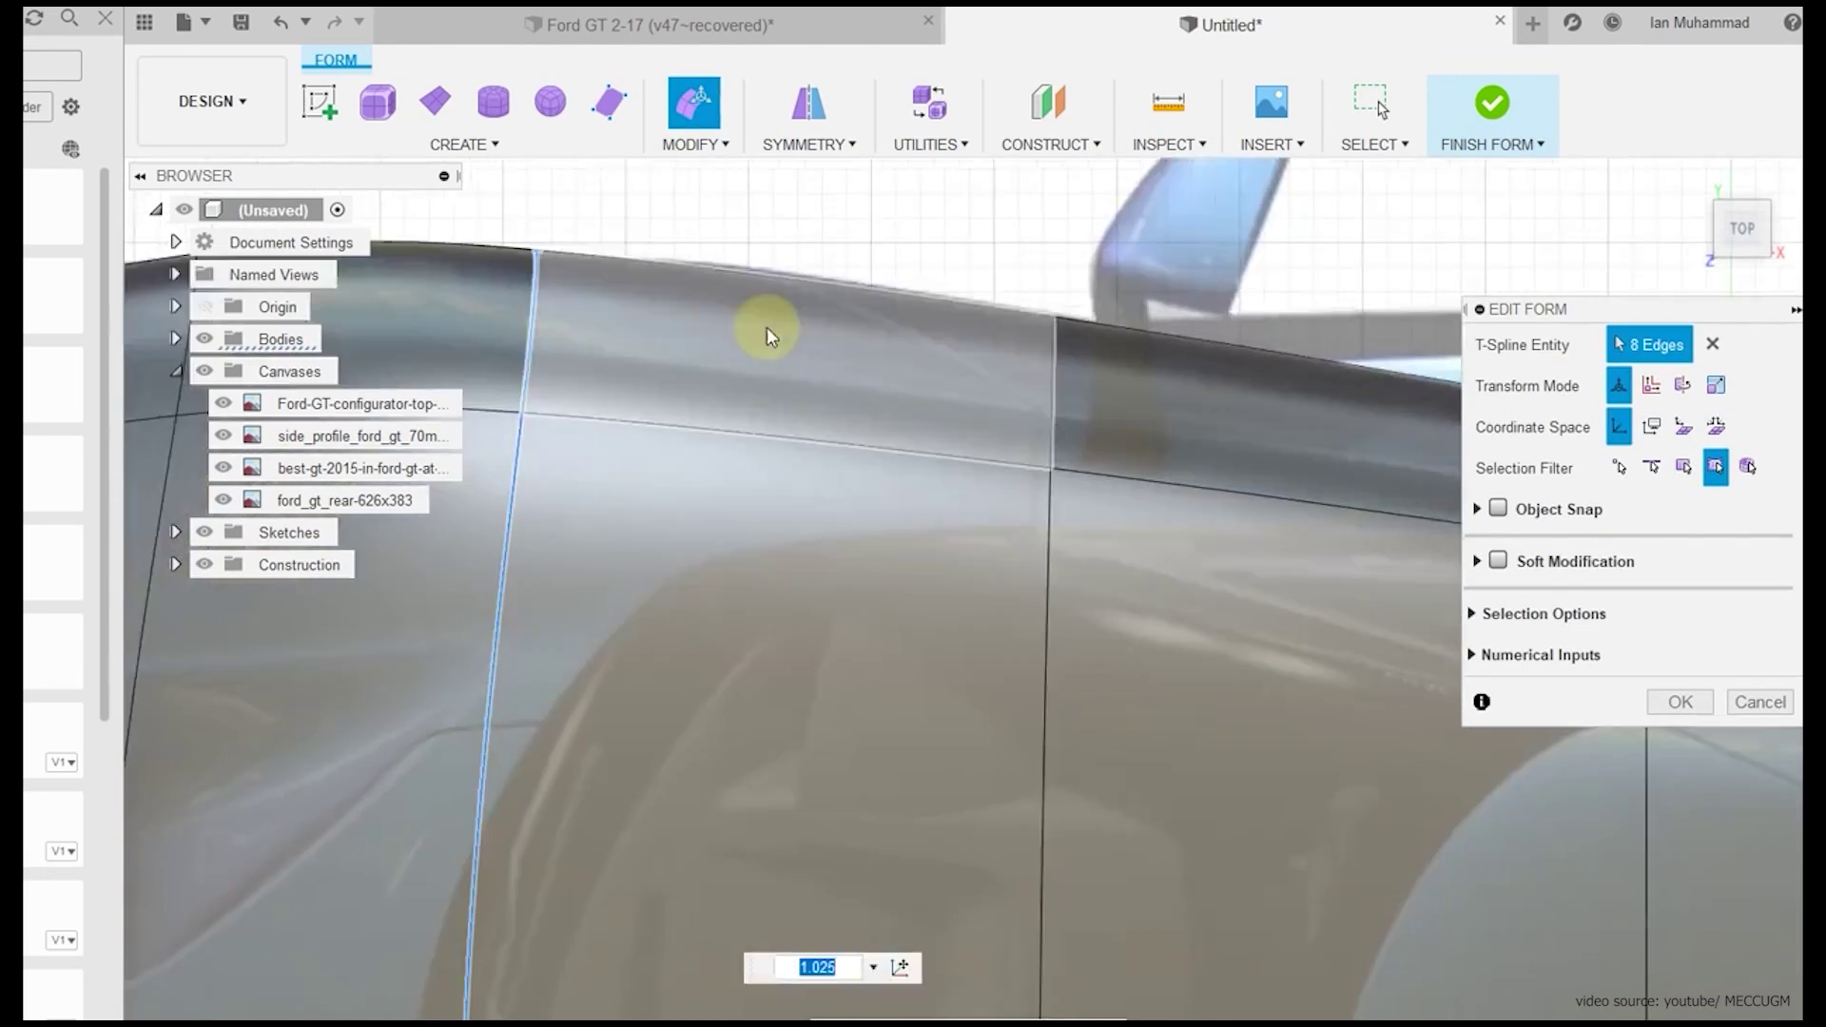
- Add a flat plane body centred over the car and bring up Body2's options
scroll(749, 298, "down", 5)
middle_click_drag(750, 298, 724, 421, "shift")
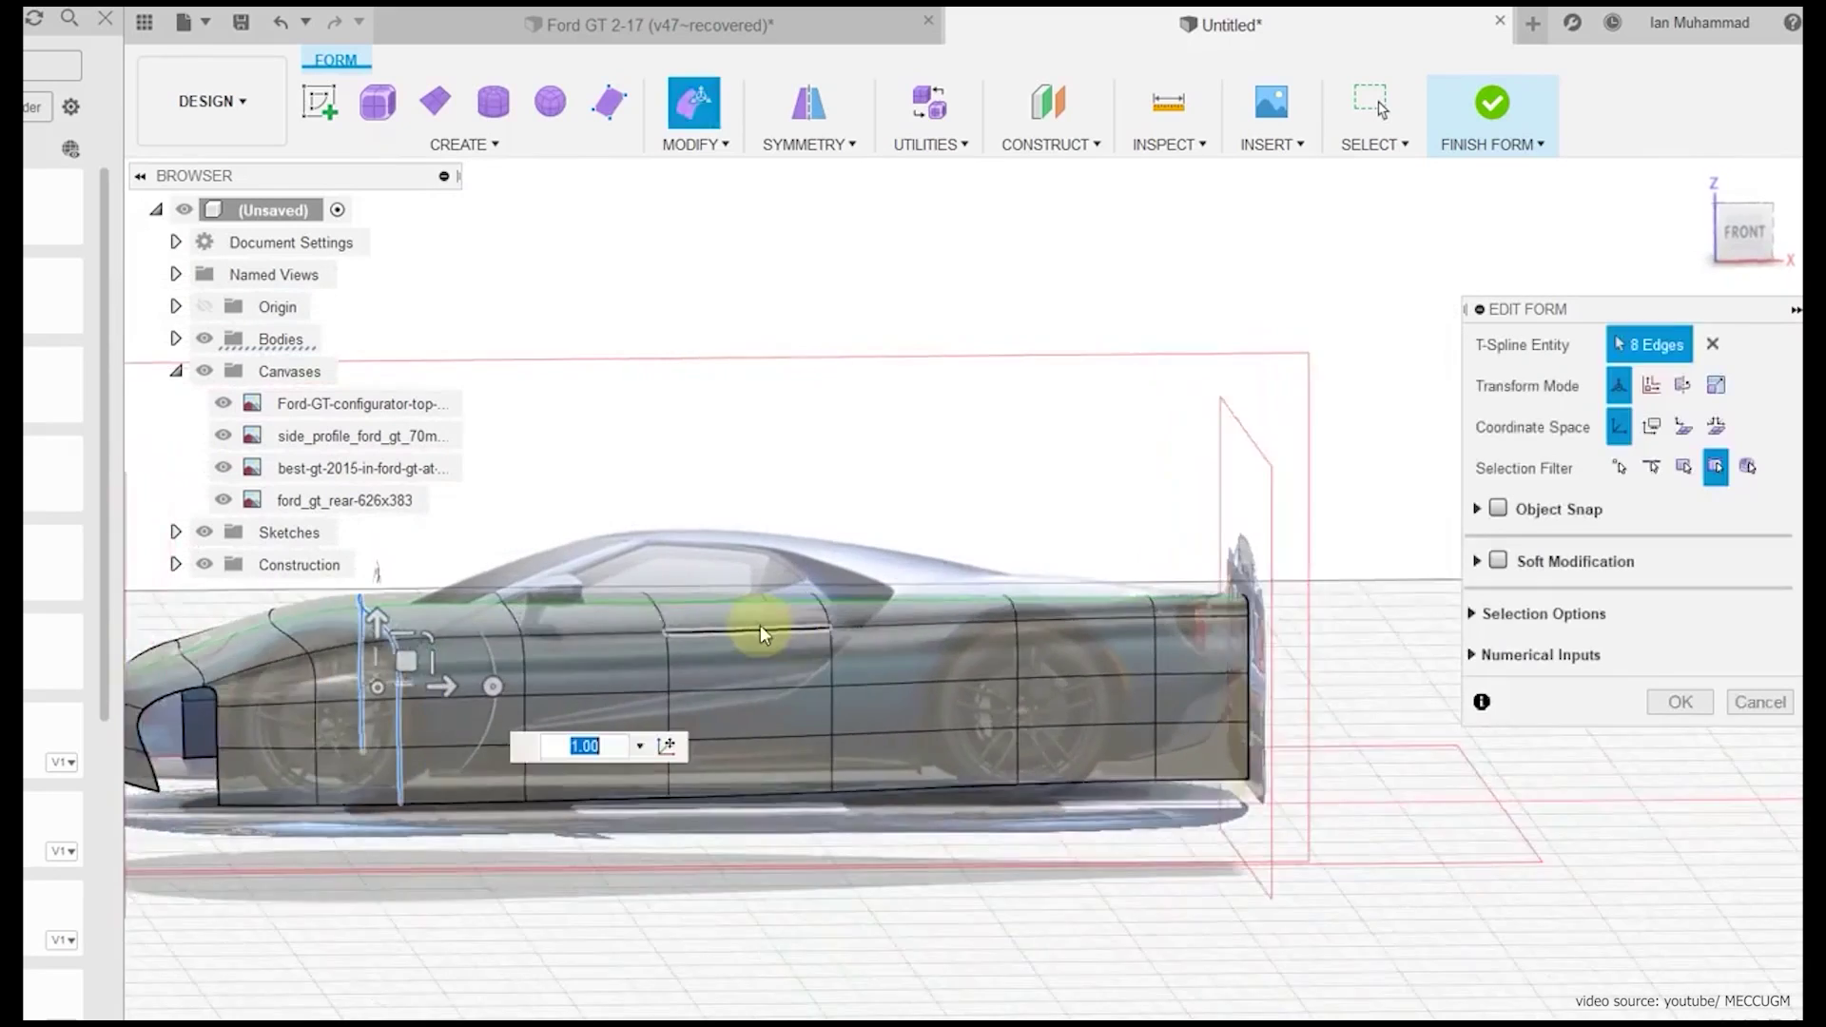
left_click(435, 100)
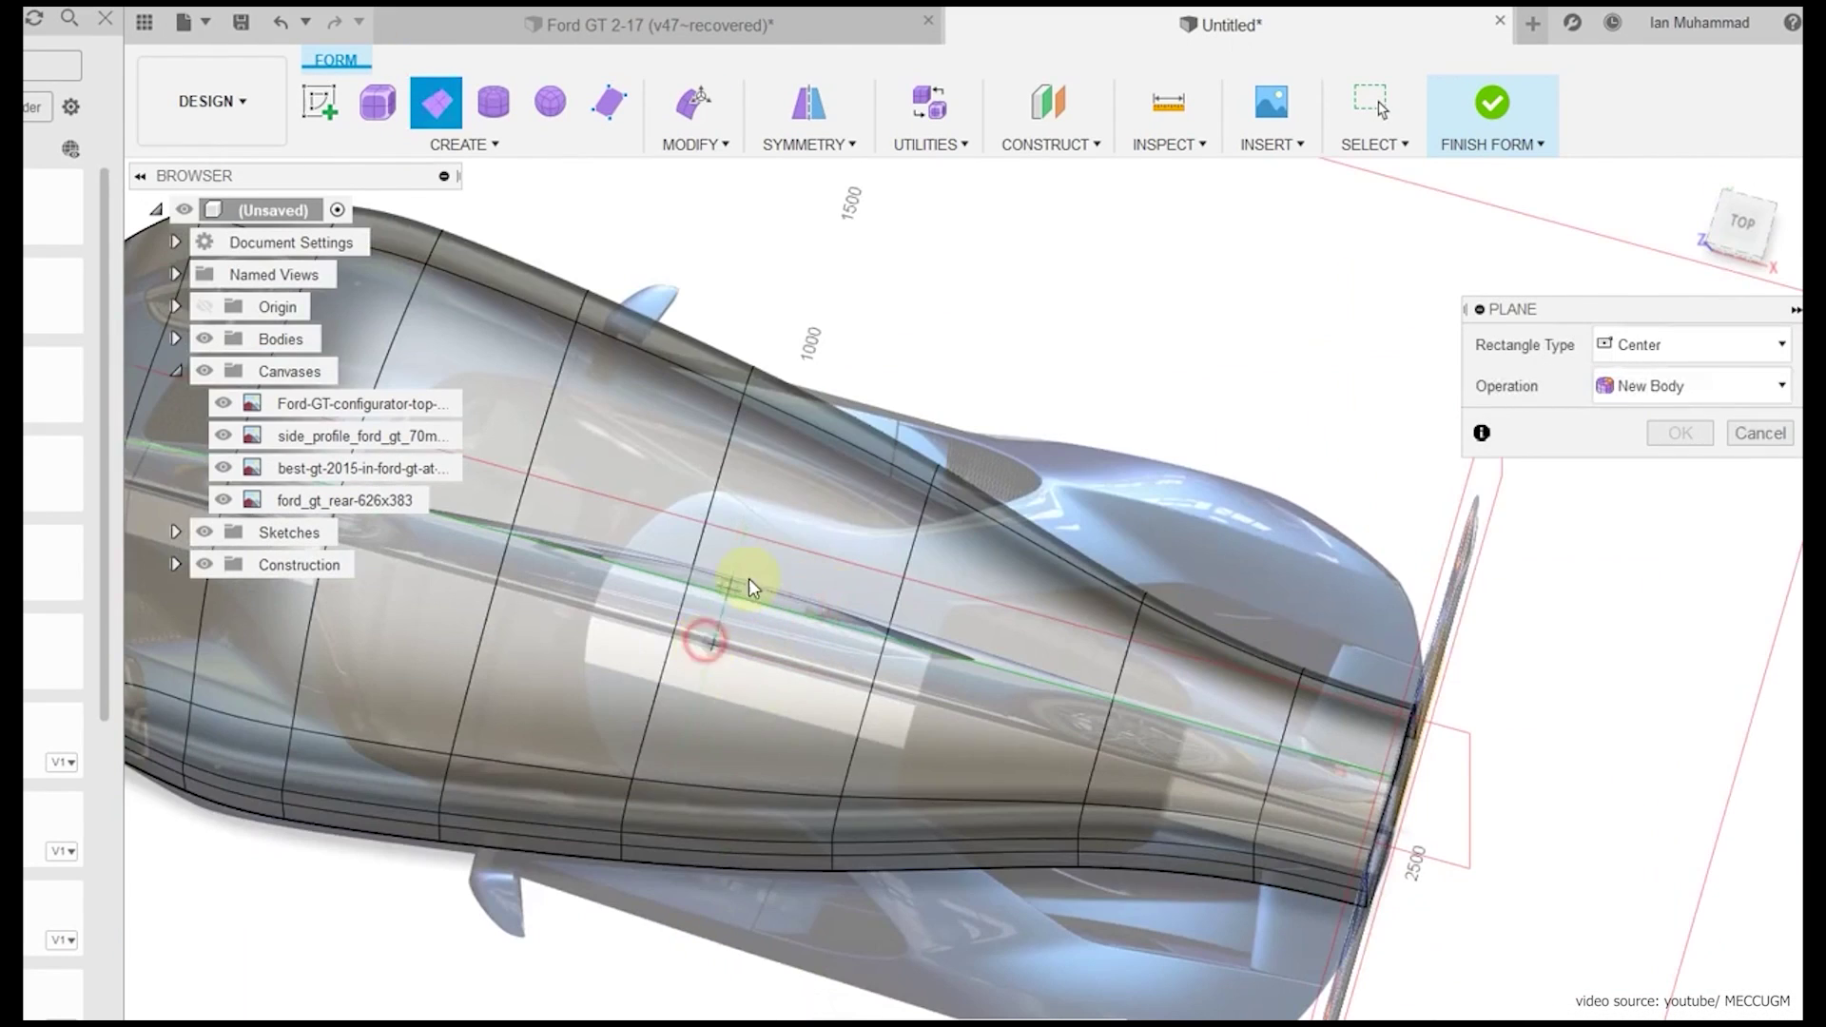
left_click(749, 578)
key("Escape")
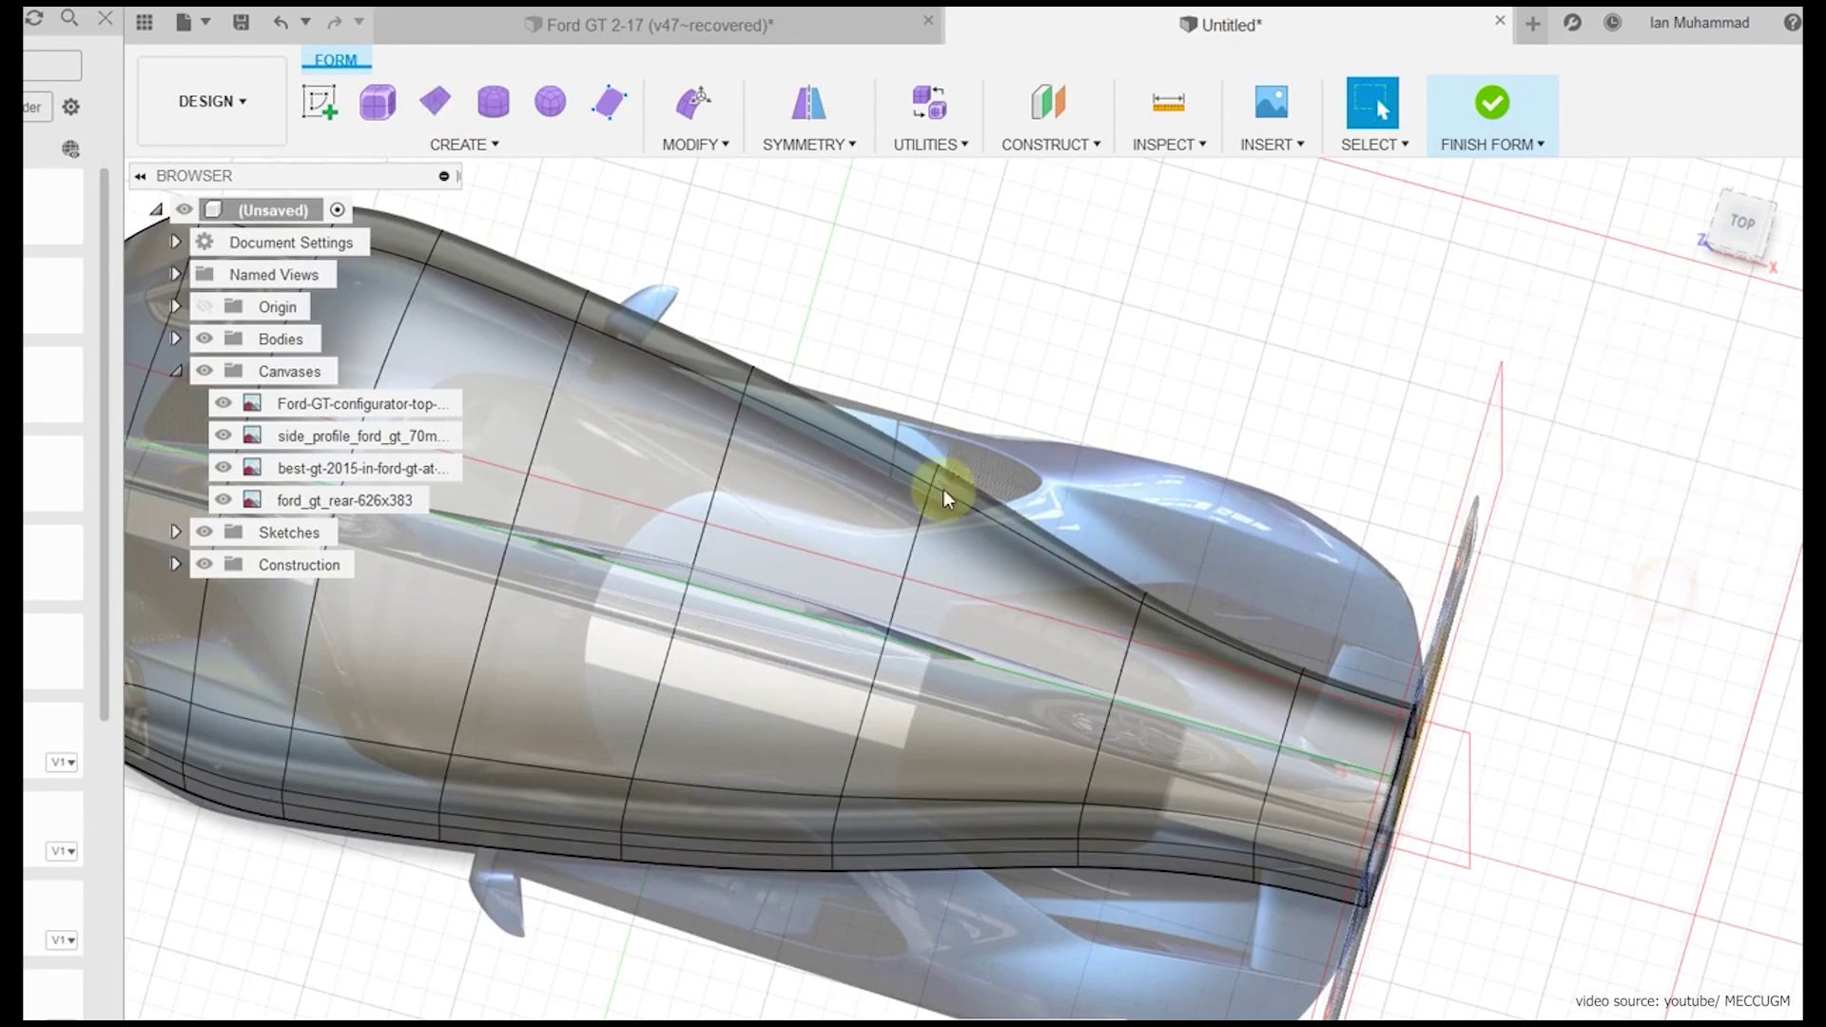
left_click(173, 340)
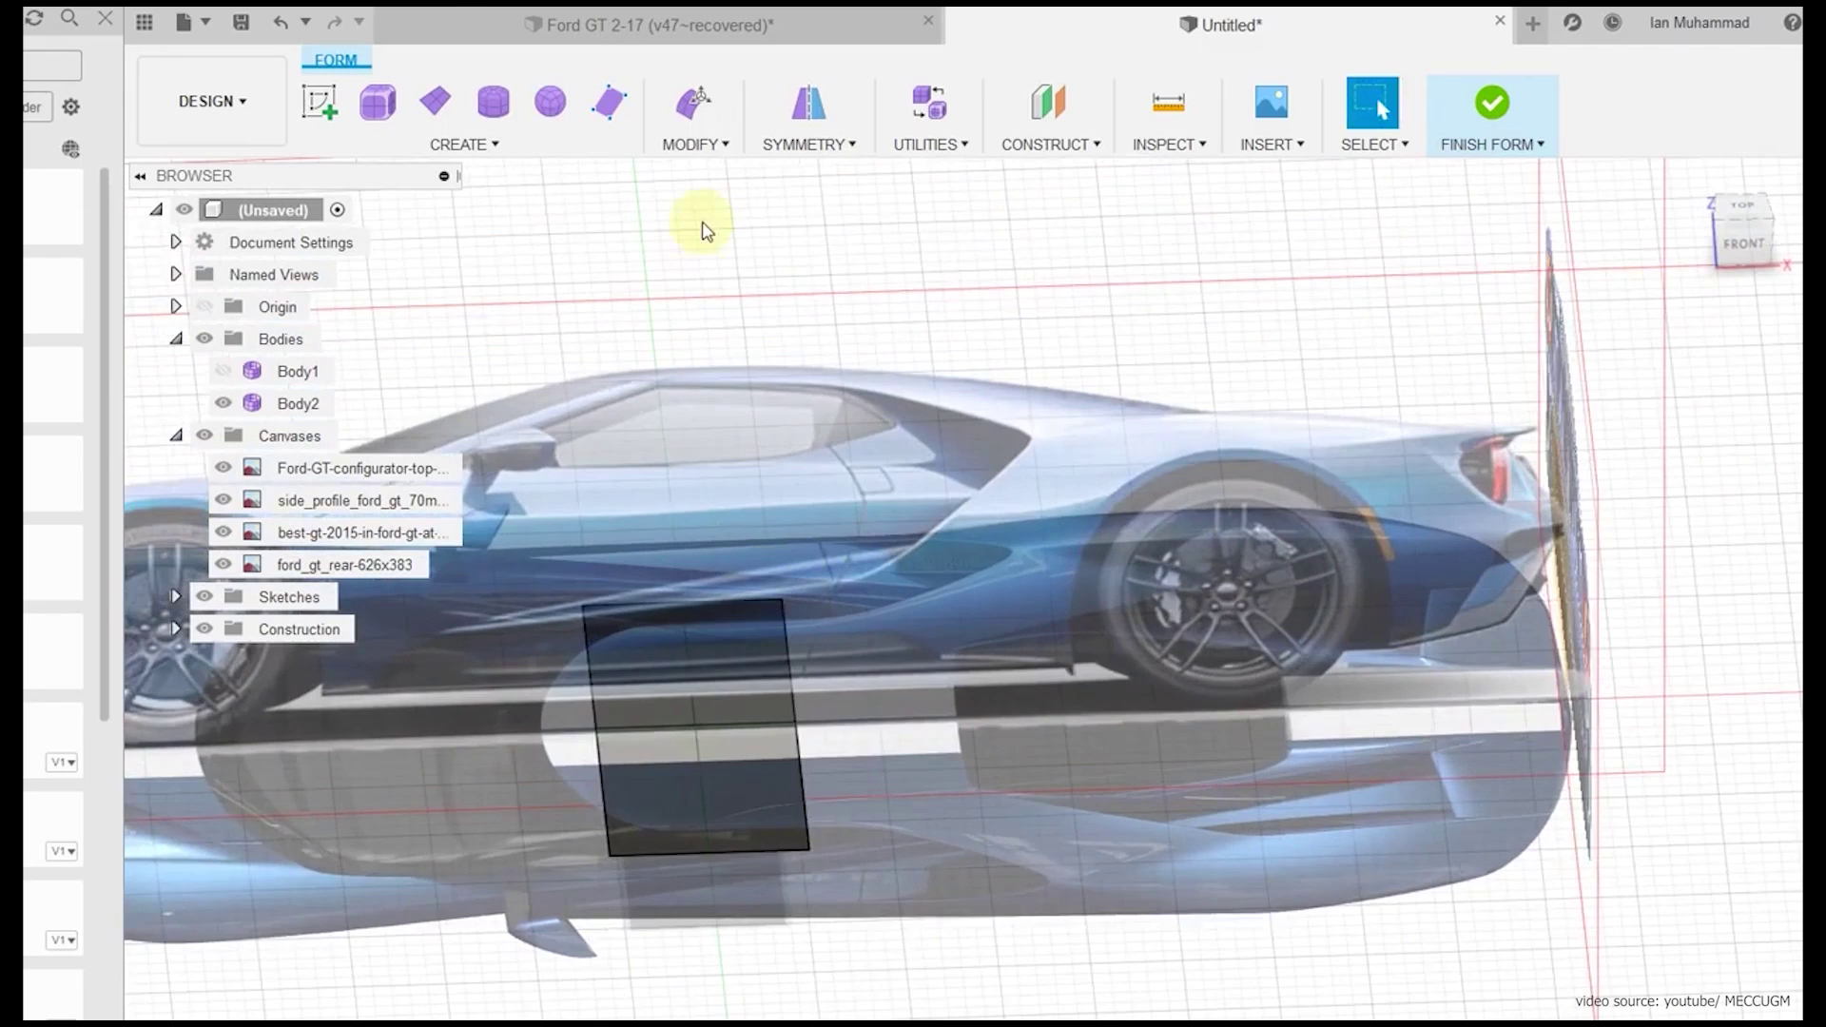
right_click(795, 754)
- Create a flat four-corner face spanning the top of the nunchuk's front view
left_click(868, 722)
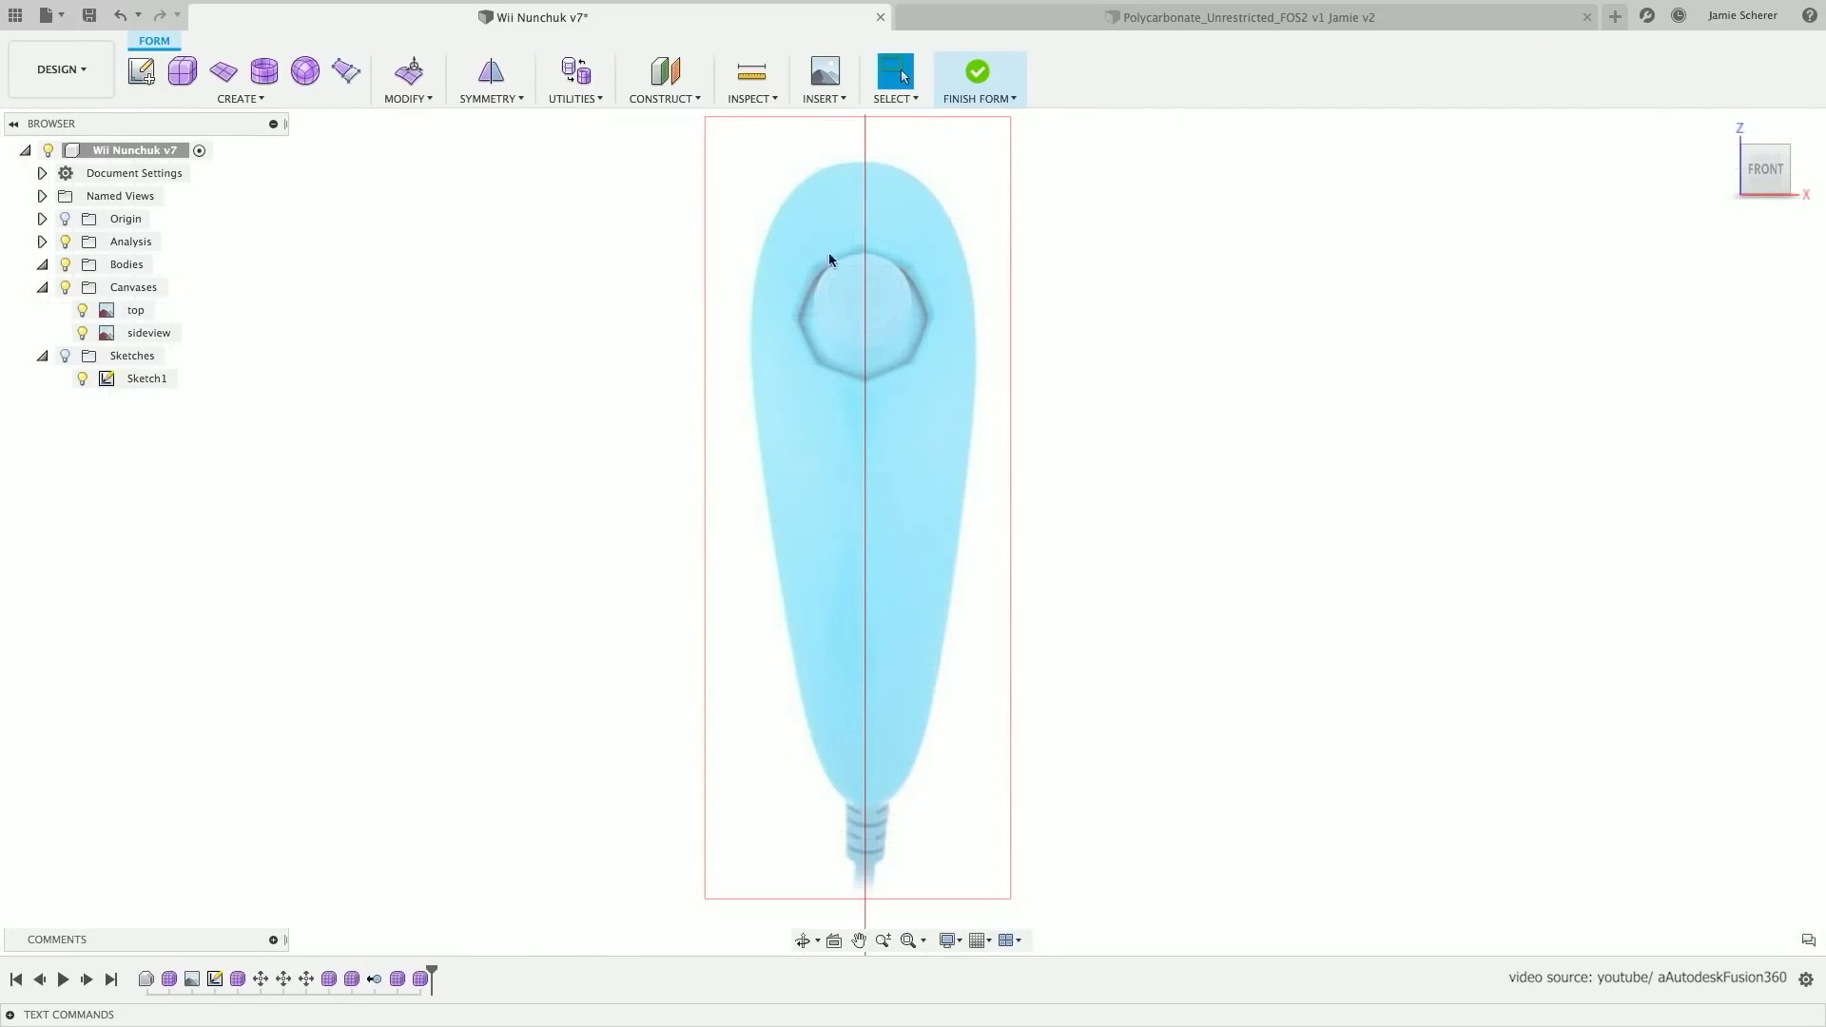
left_click(241, 98)
left_click(157, 283)
left_click(744, 169)
left_click(974, 181)
key("Return")
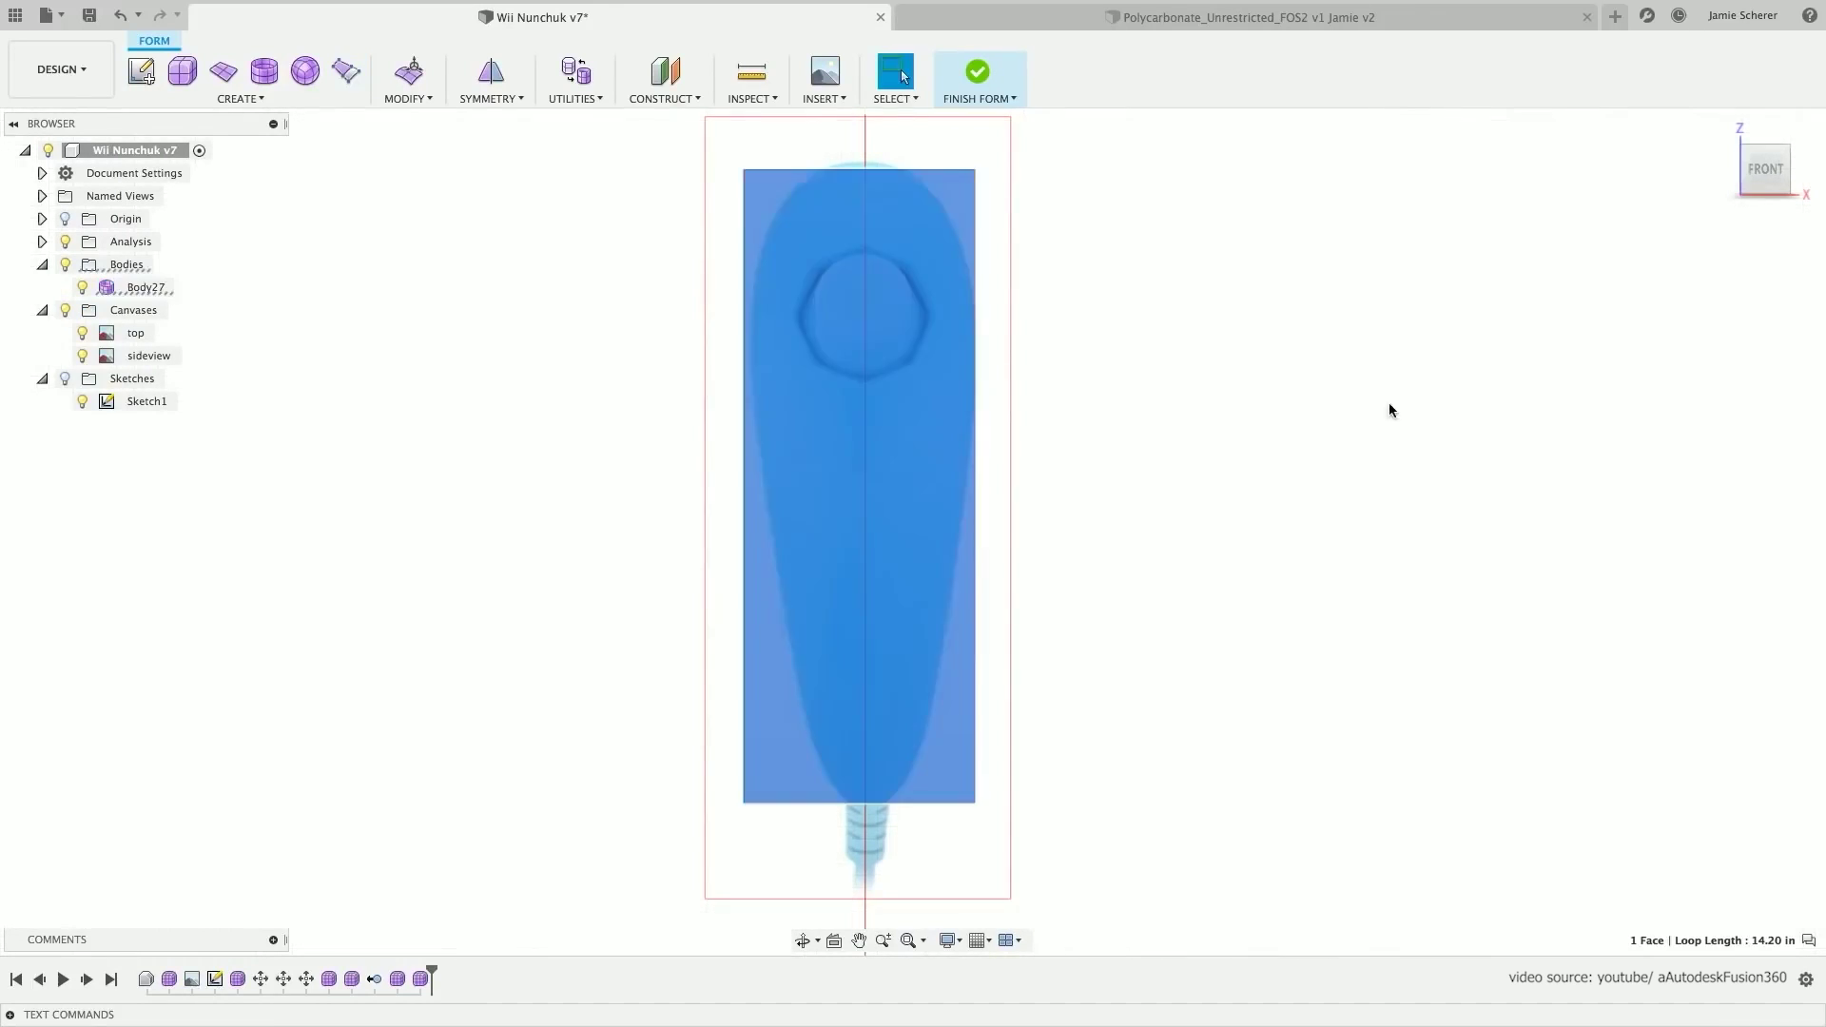
middle_click_drag(1354, 407, 1206, 387, "shift")
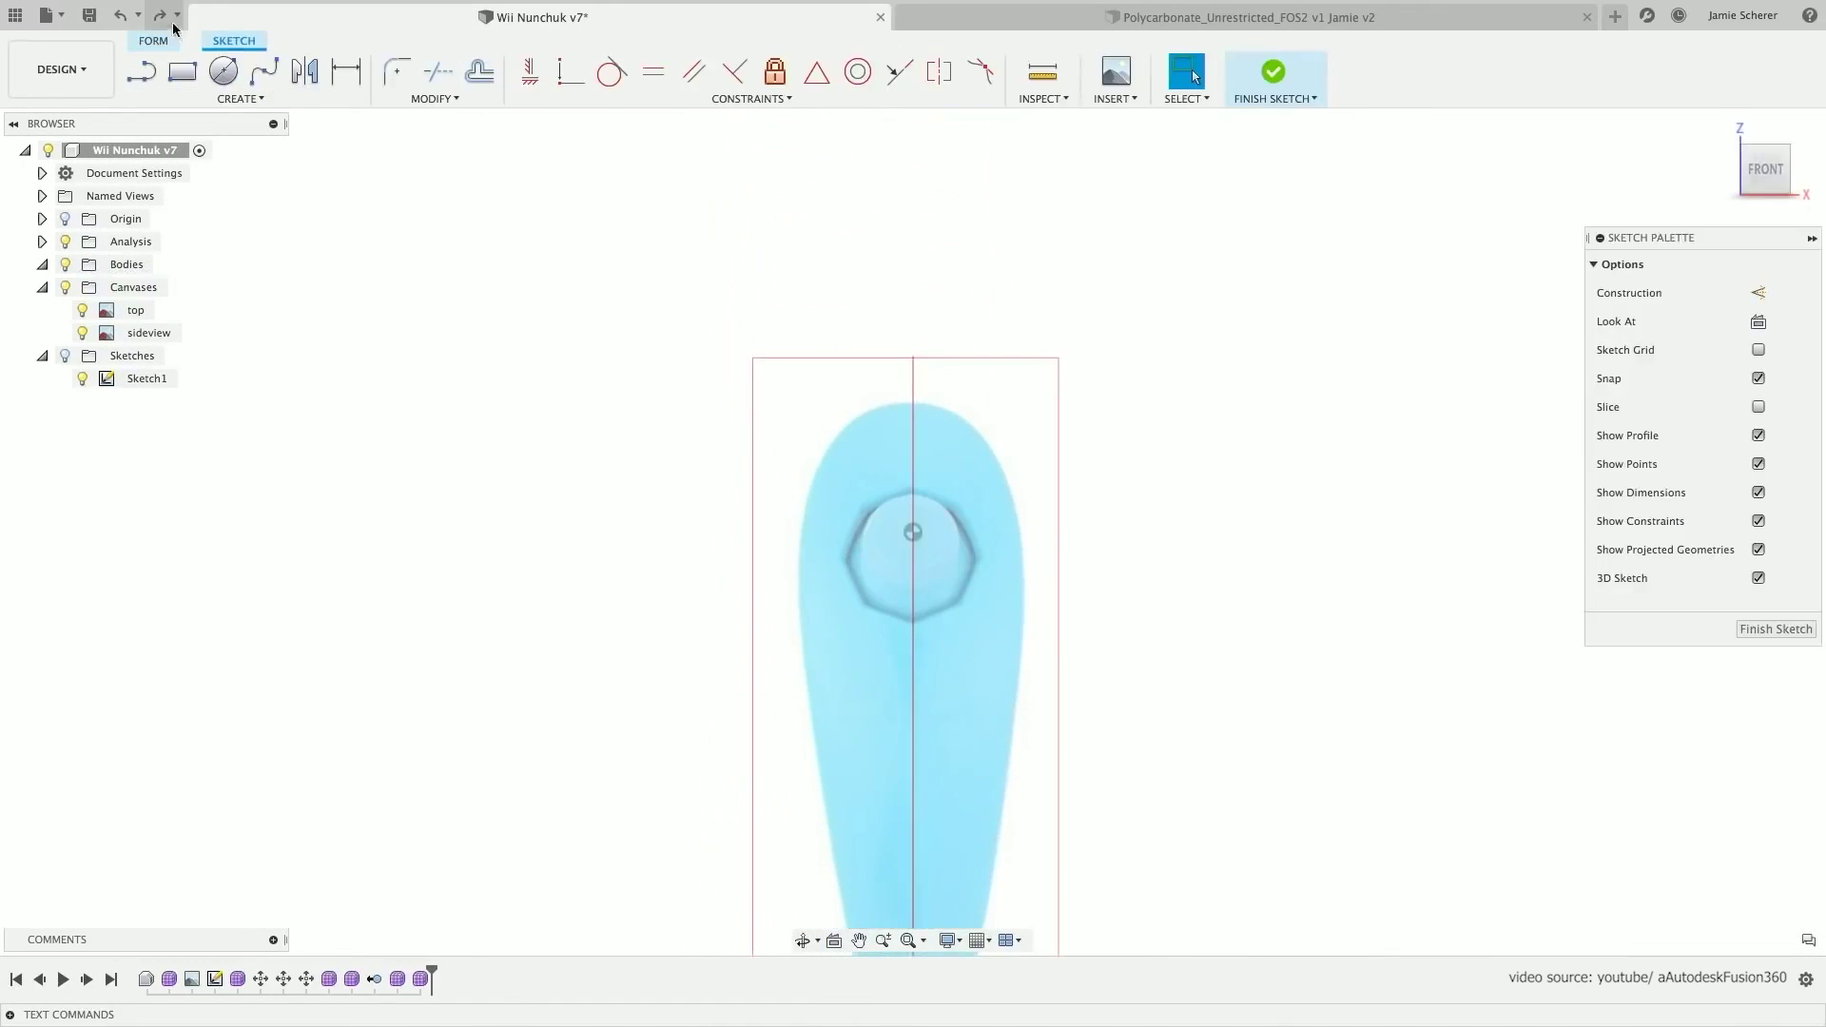
- Hide the sideview canvas and try scaling and tilting the top edge to 70 degrees, then discard
left_click(120, 15)
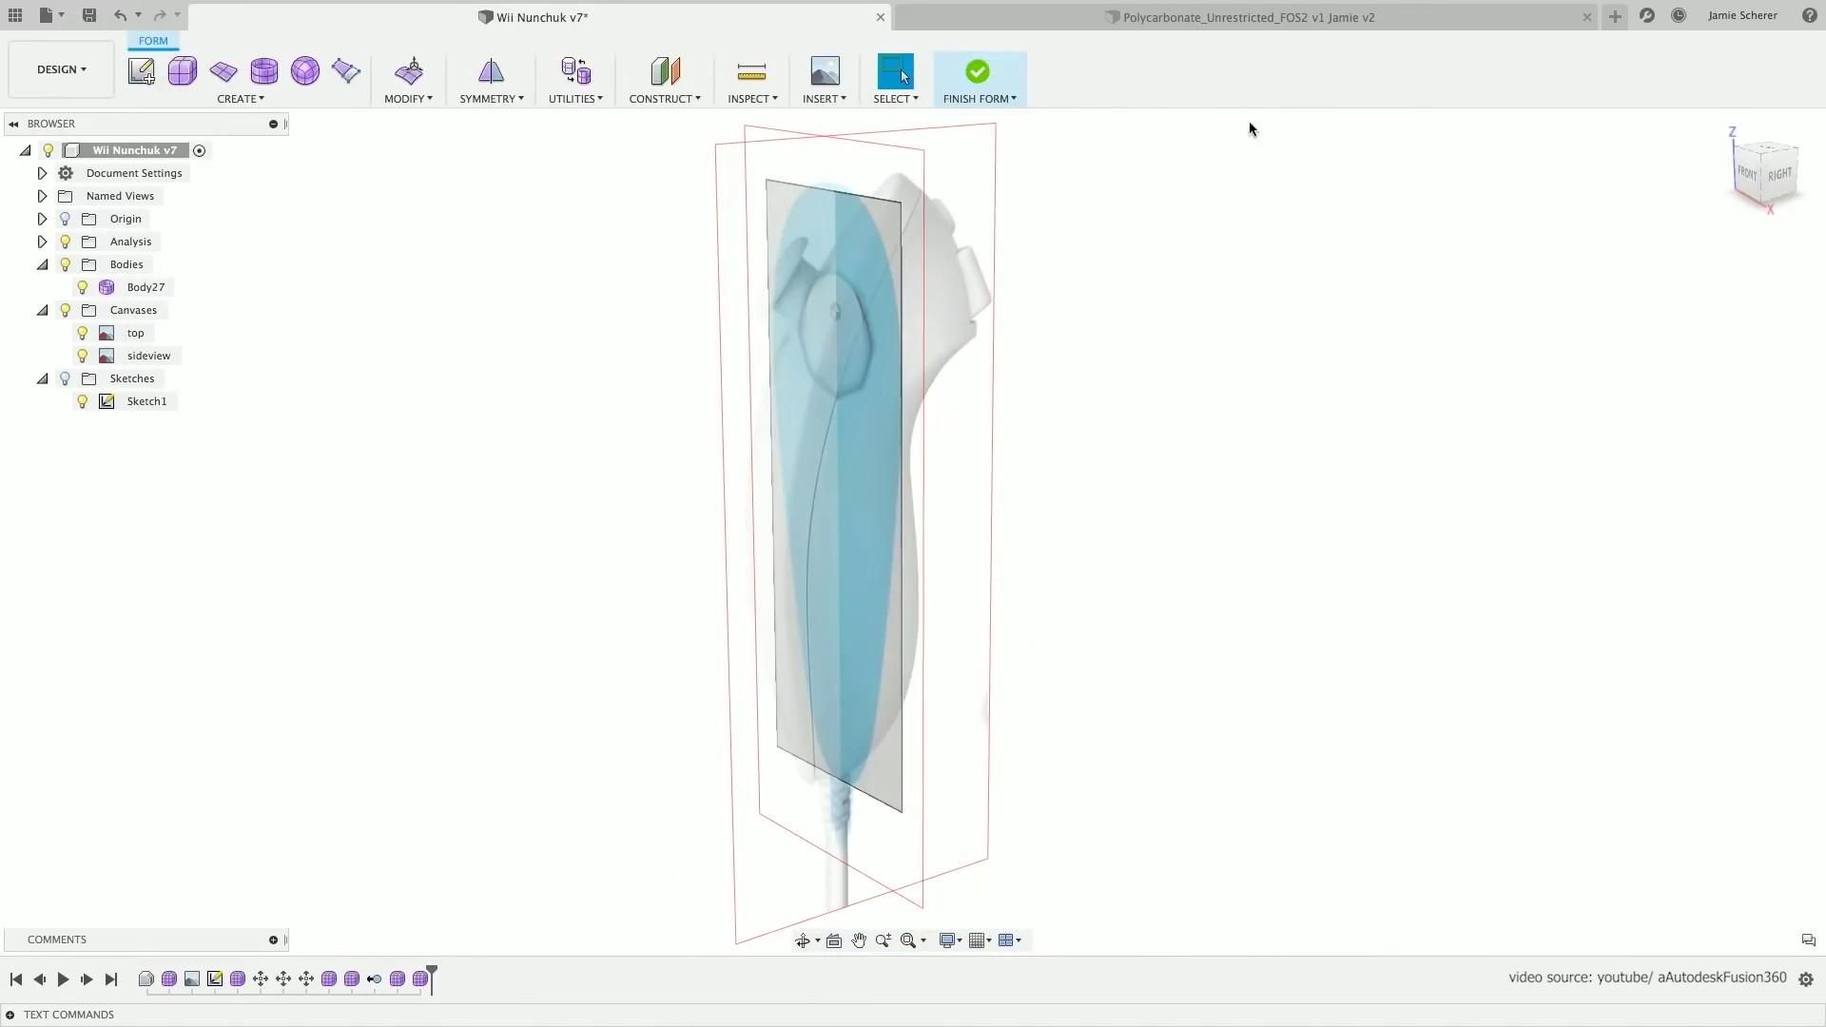
left_click(82, 356)
middle_click_drag(1018, 428, 905, 244, "shift")
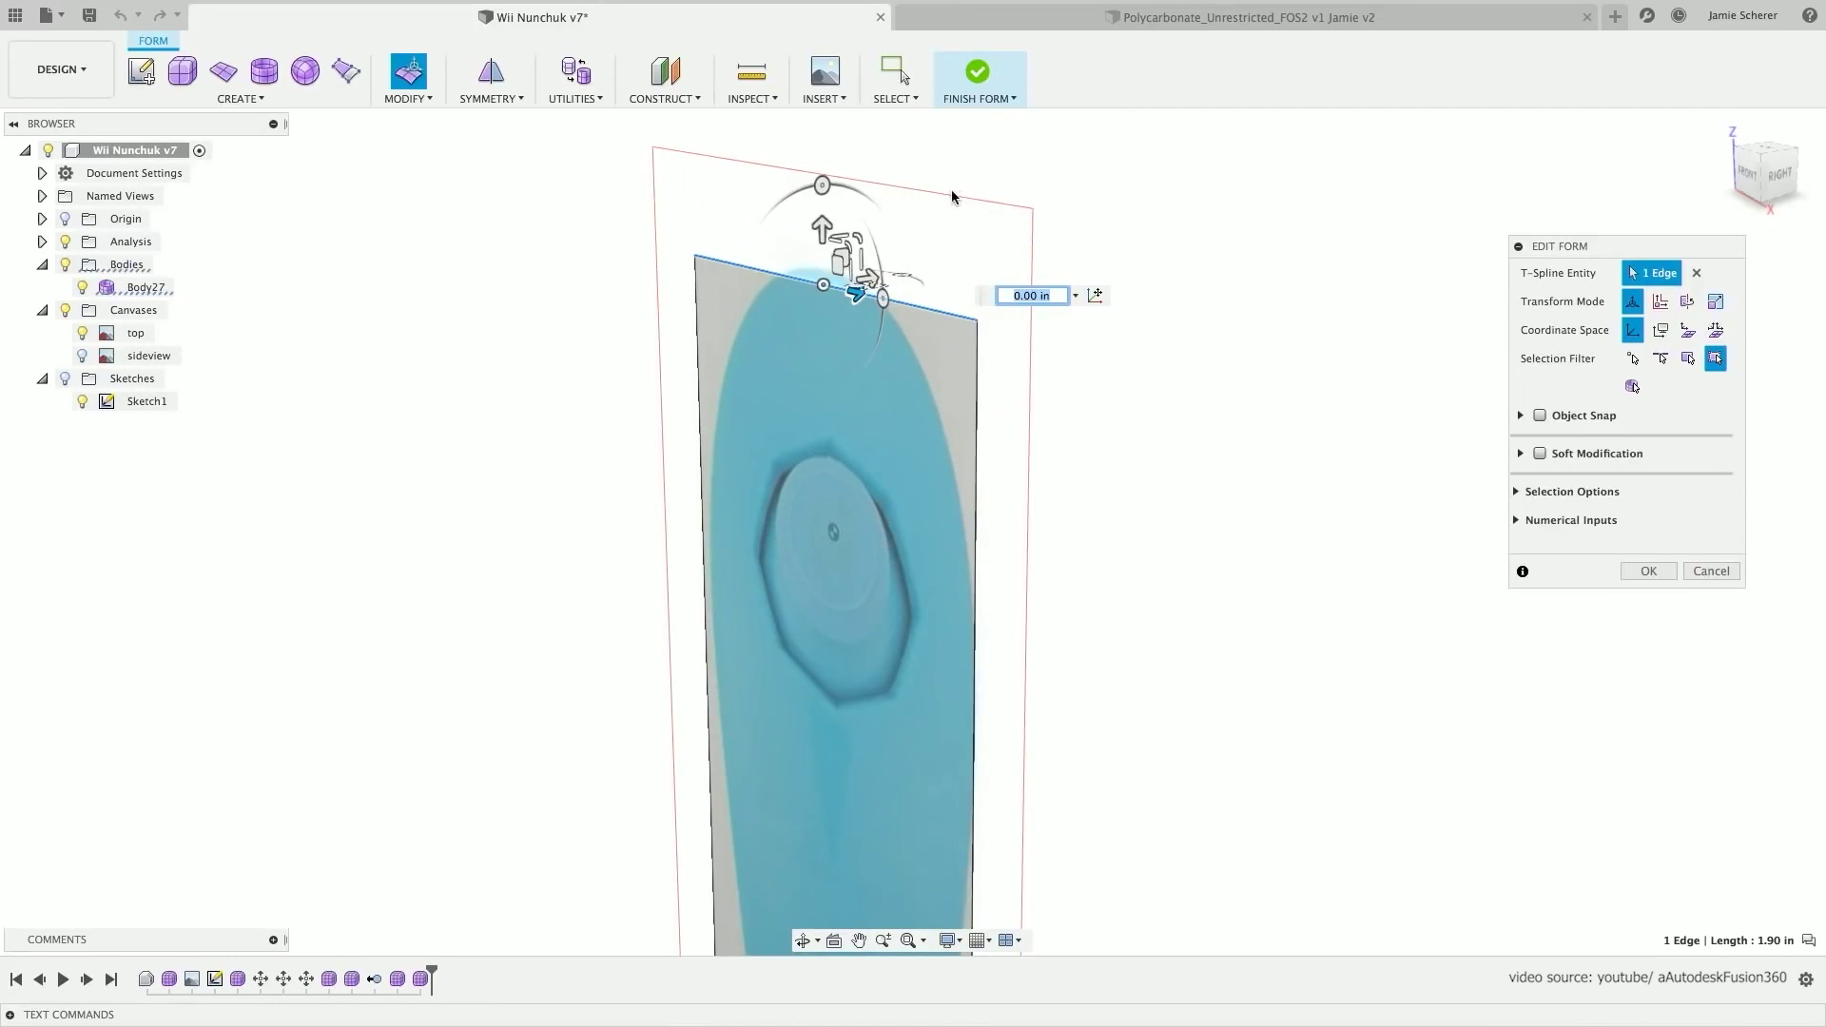
middle_click_drag(952, 197, 932, 232, "shift")
left_click_drag(931, 232, 715, 278)
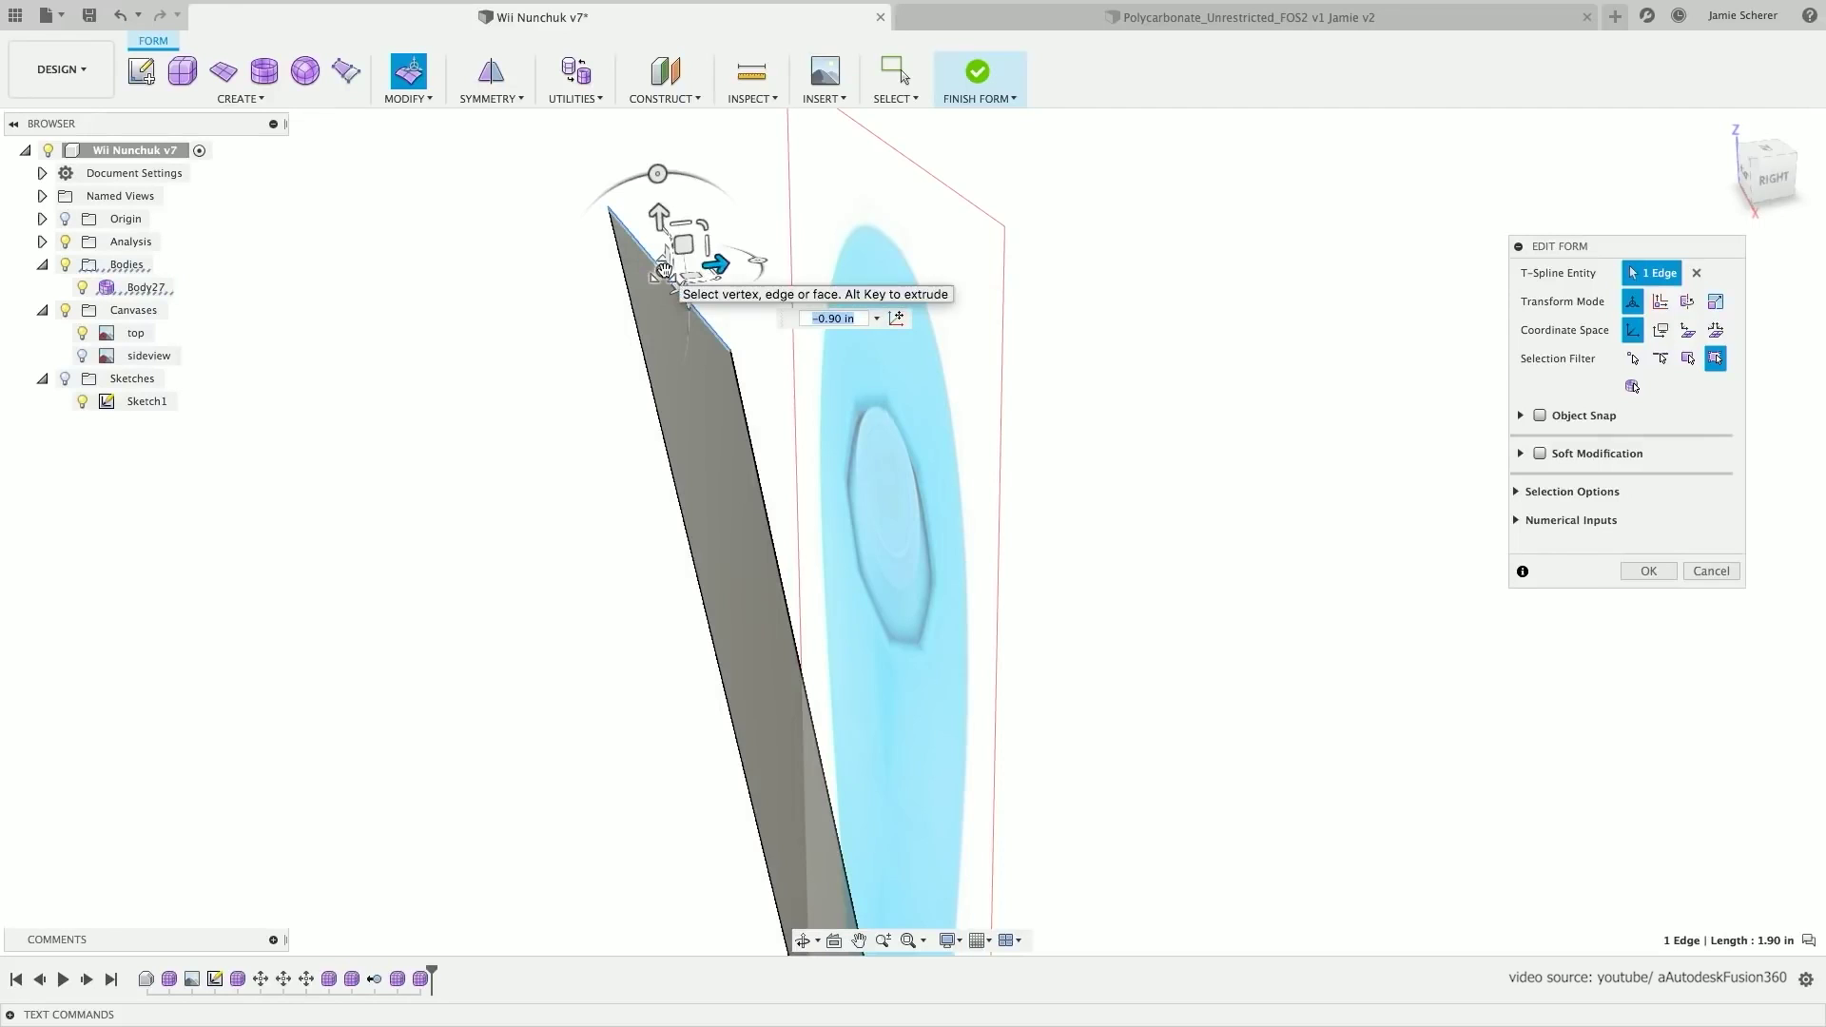
left_click_drag(664, 271, 937, 271)
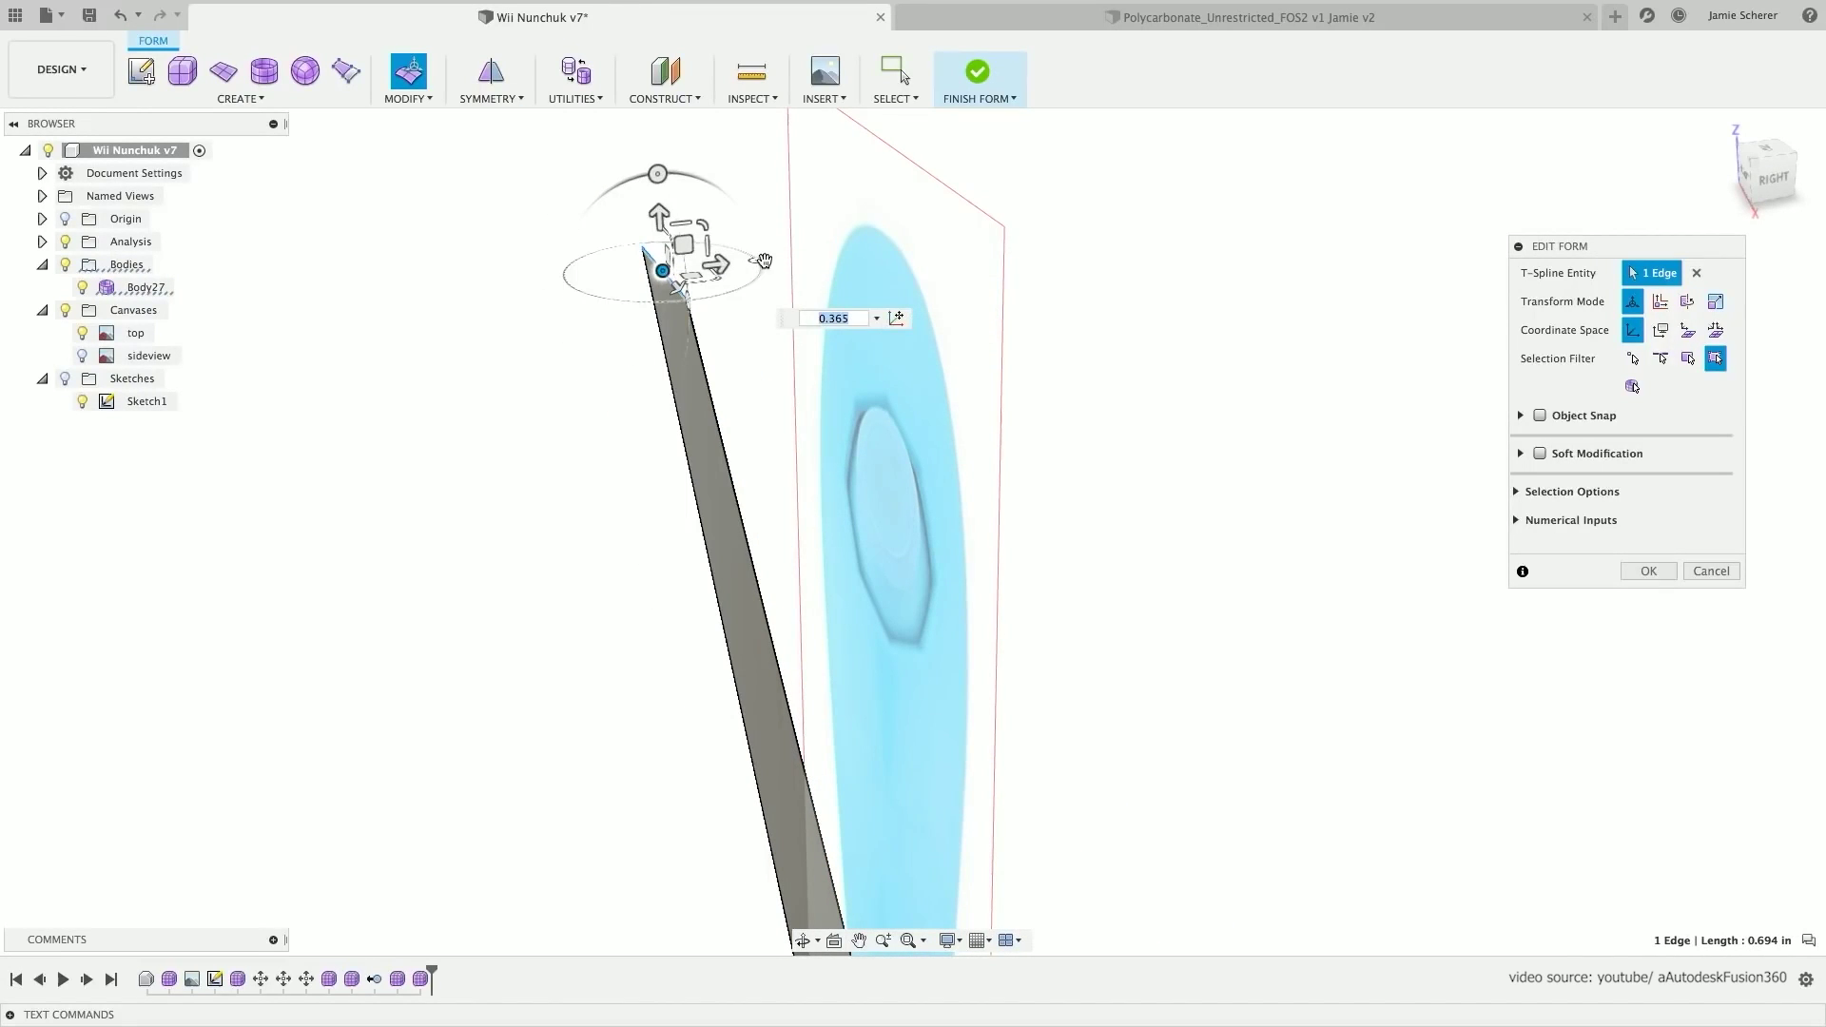
left_click_drag(704, 293, 645, 176)
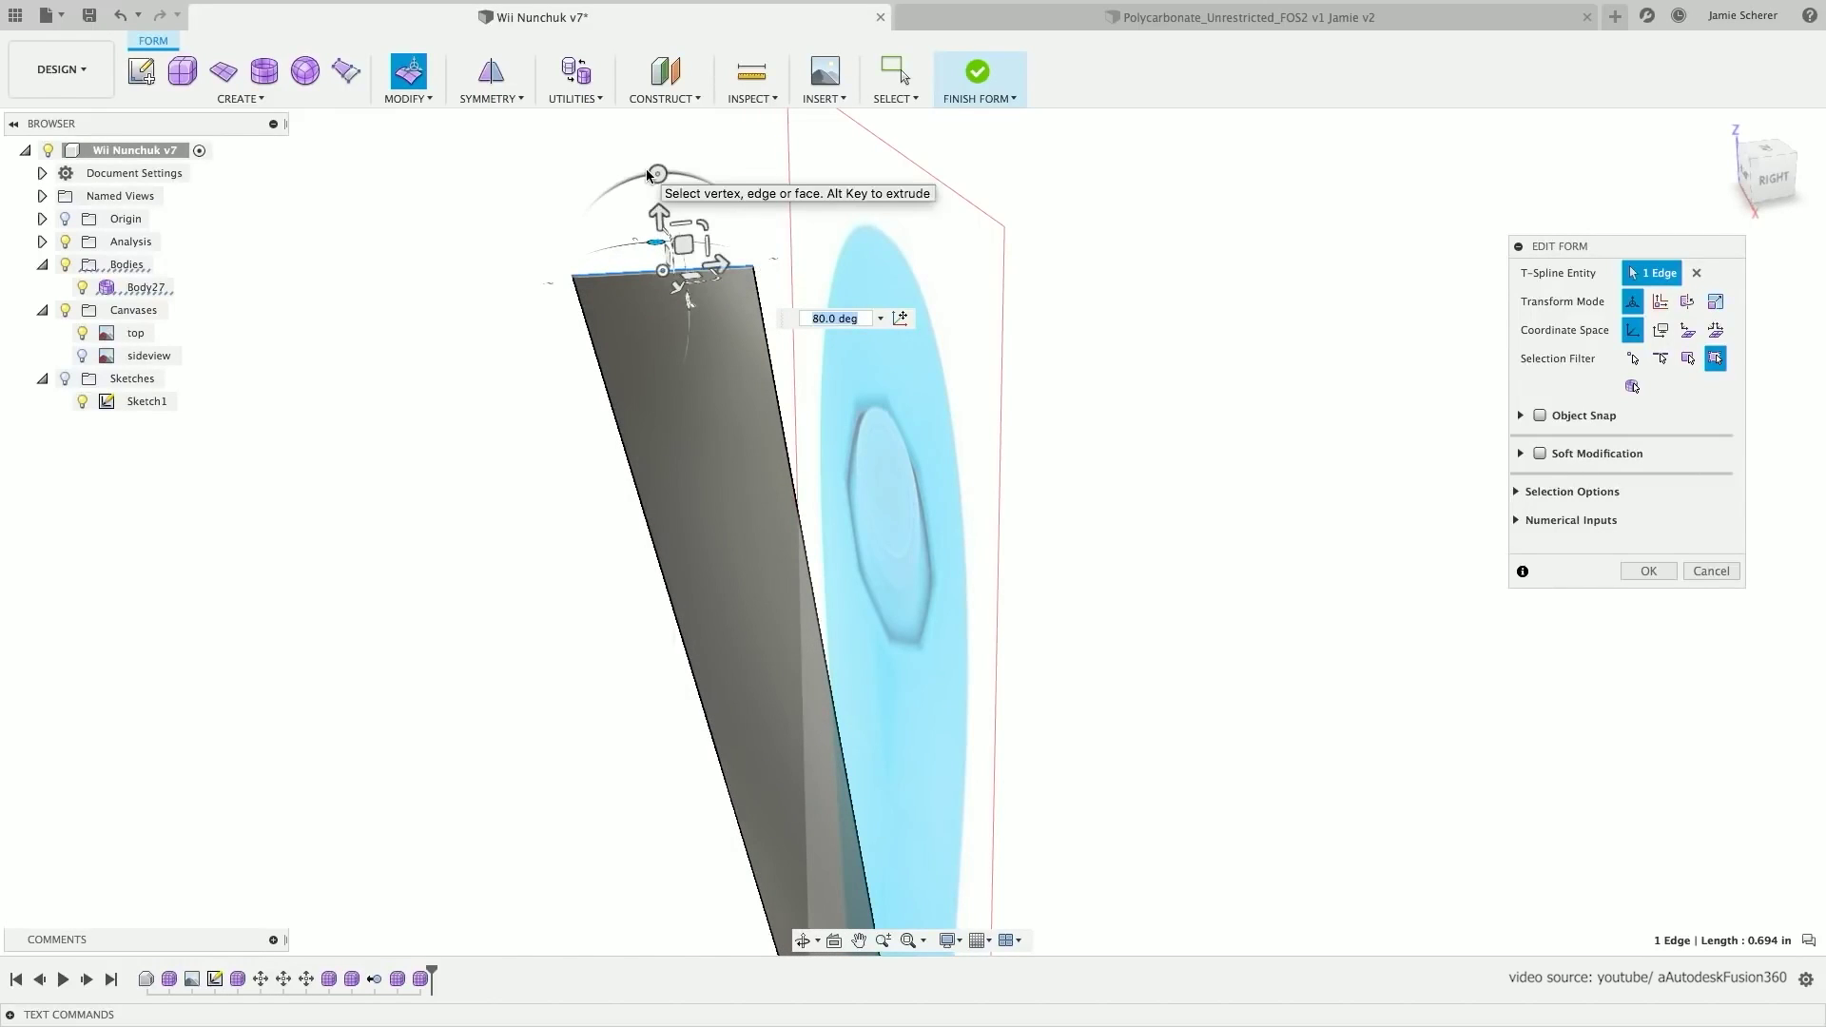
key("Escape")
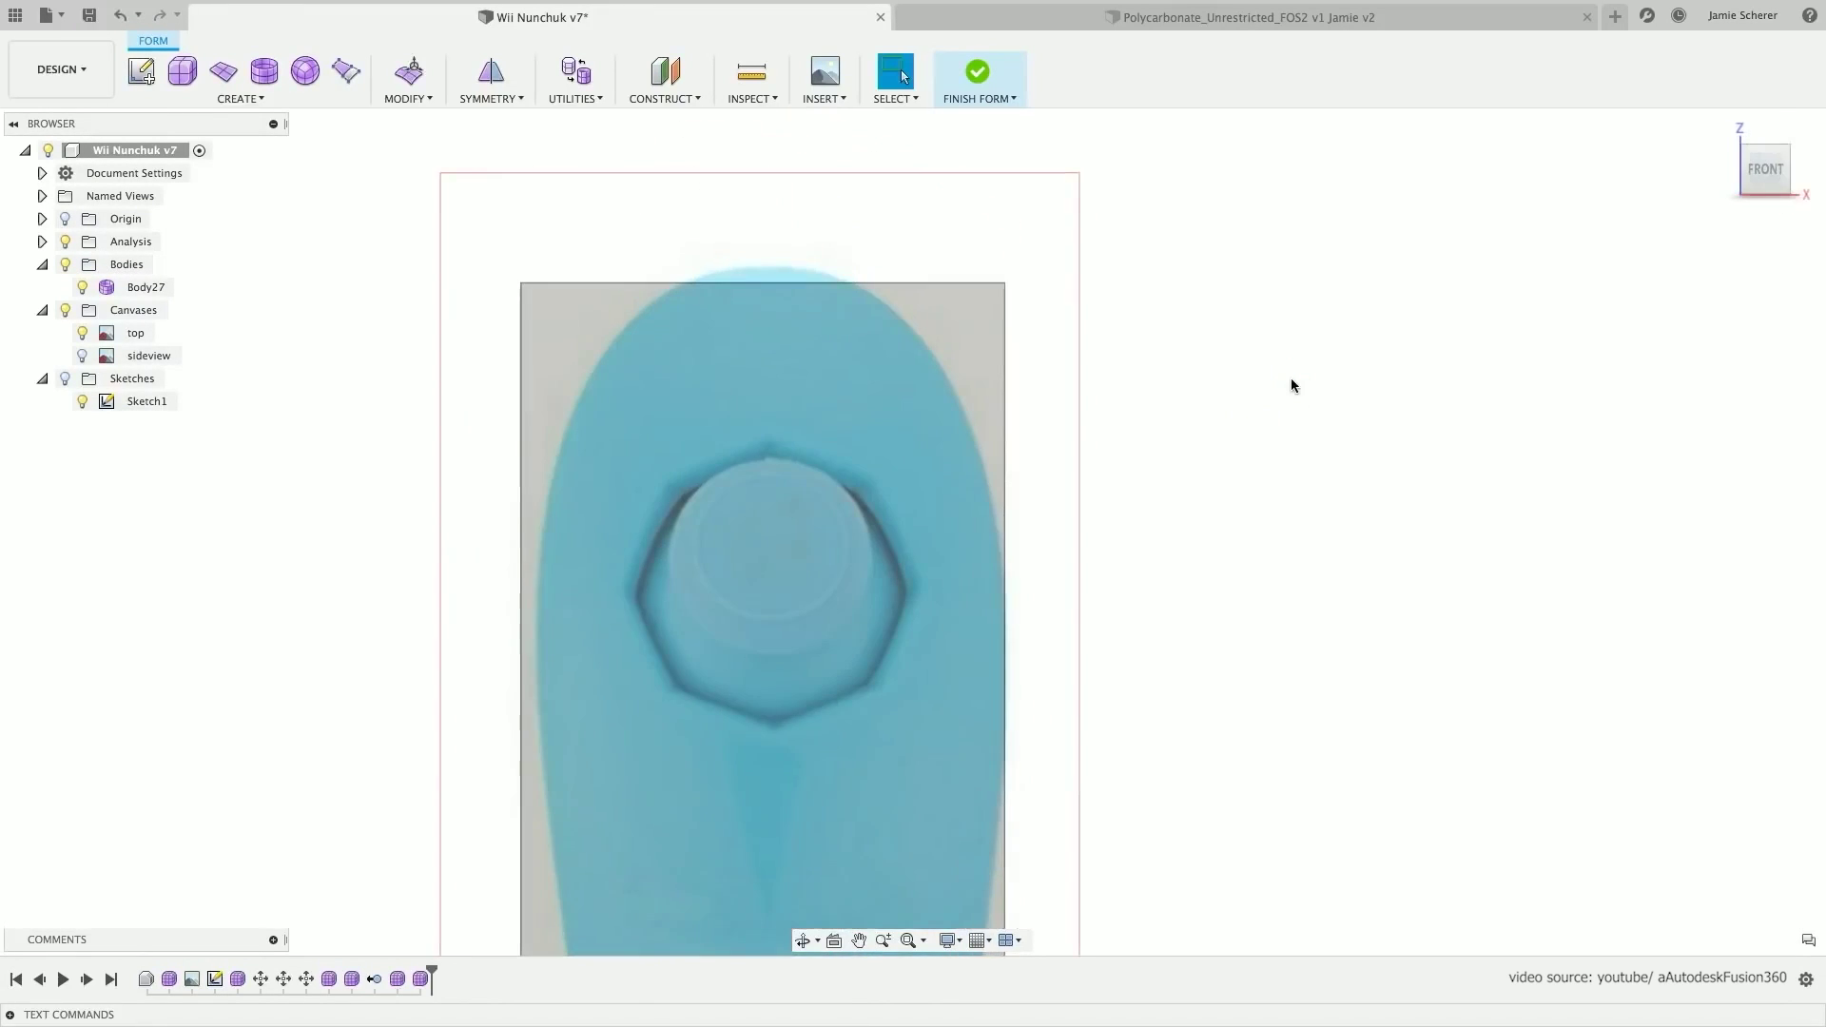
- Narrow the face's bottom edges and move a left-side vertex inward to the nunchuk outline
middle_click_drag(1617, 447, 1453, 459, "shift")
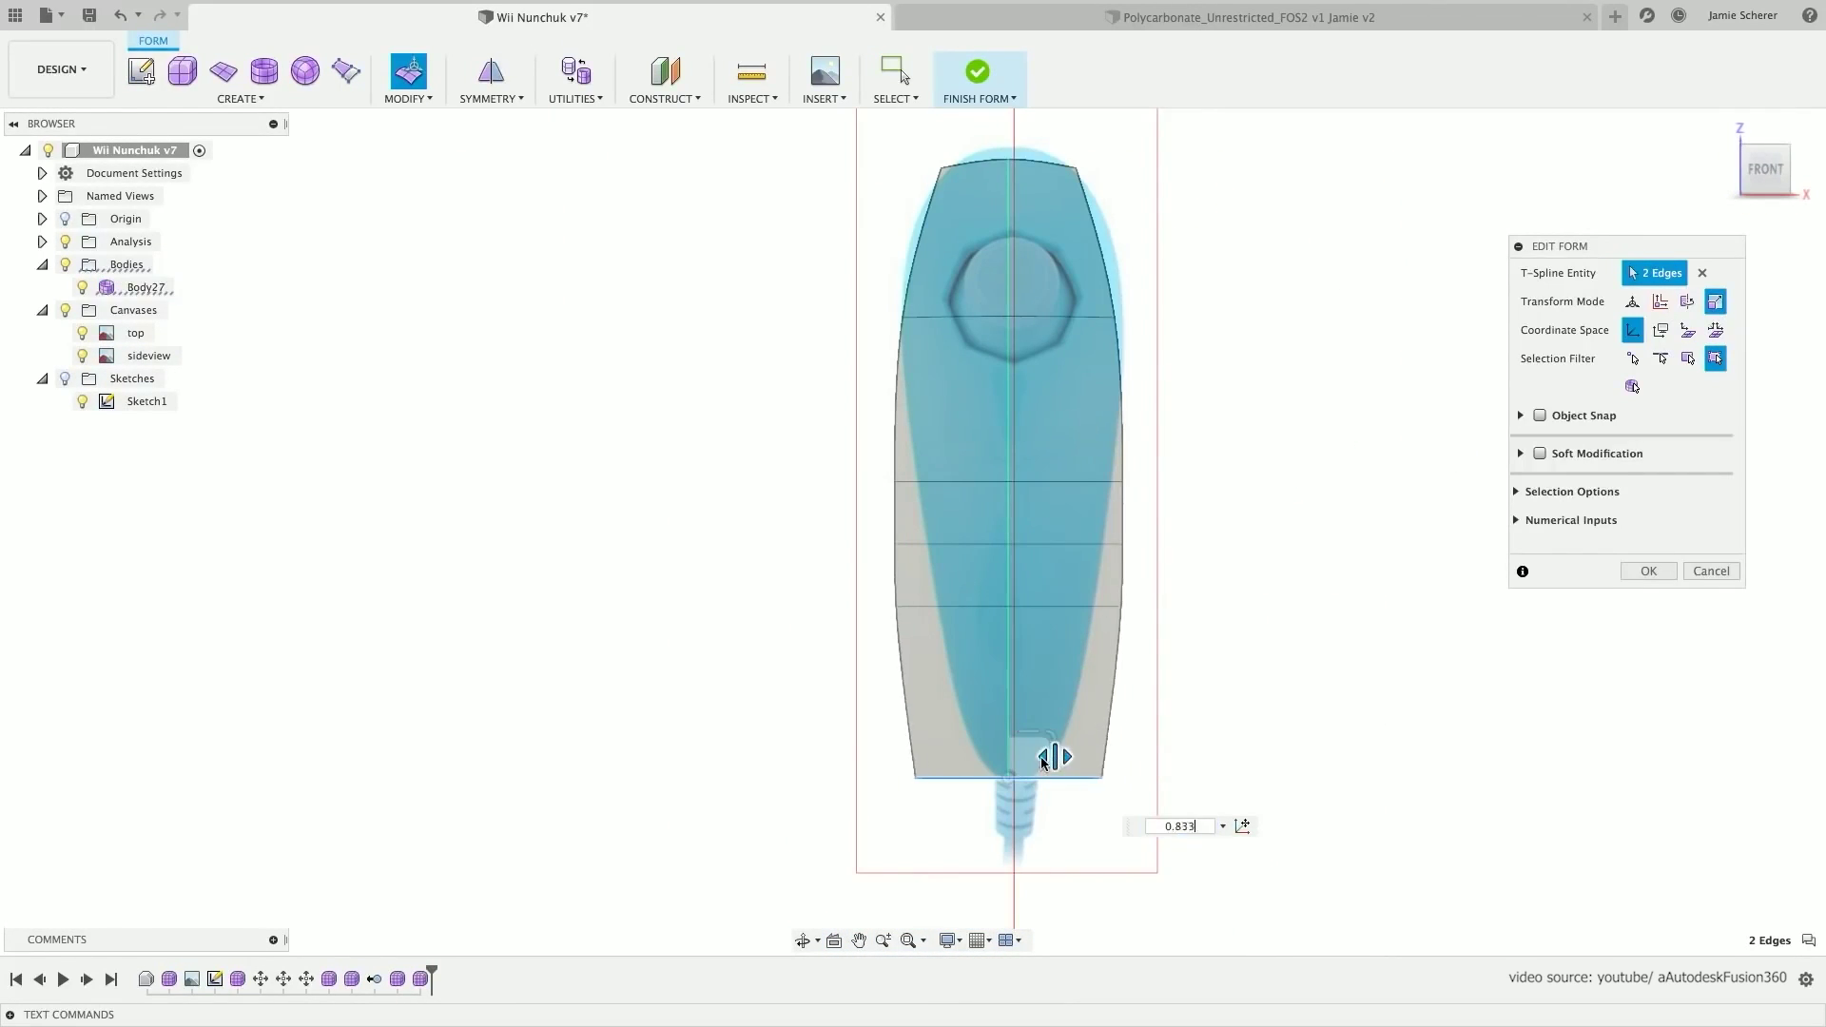
left_click_drag(1043, 761, 984, 757)
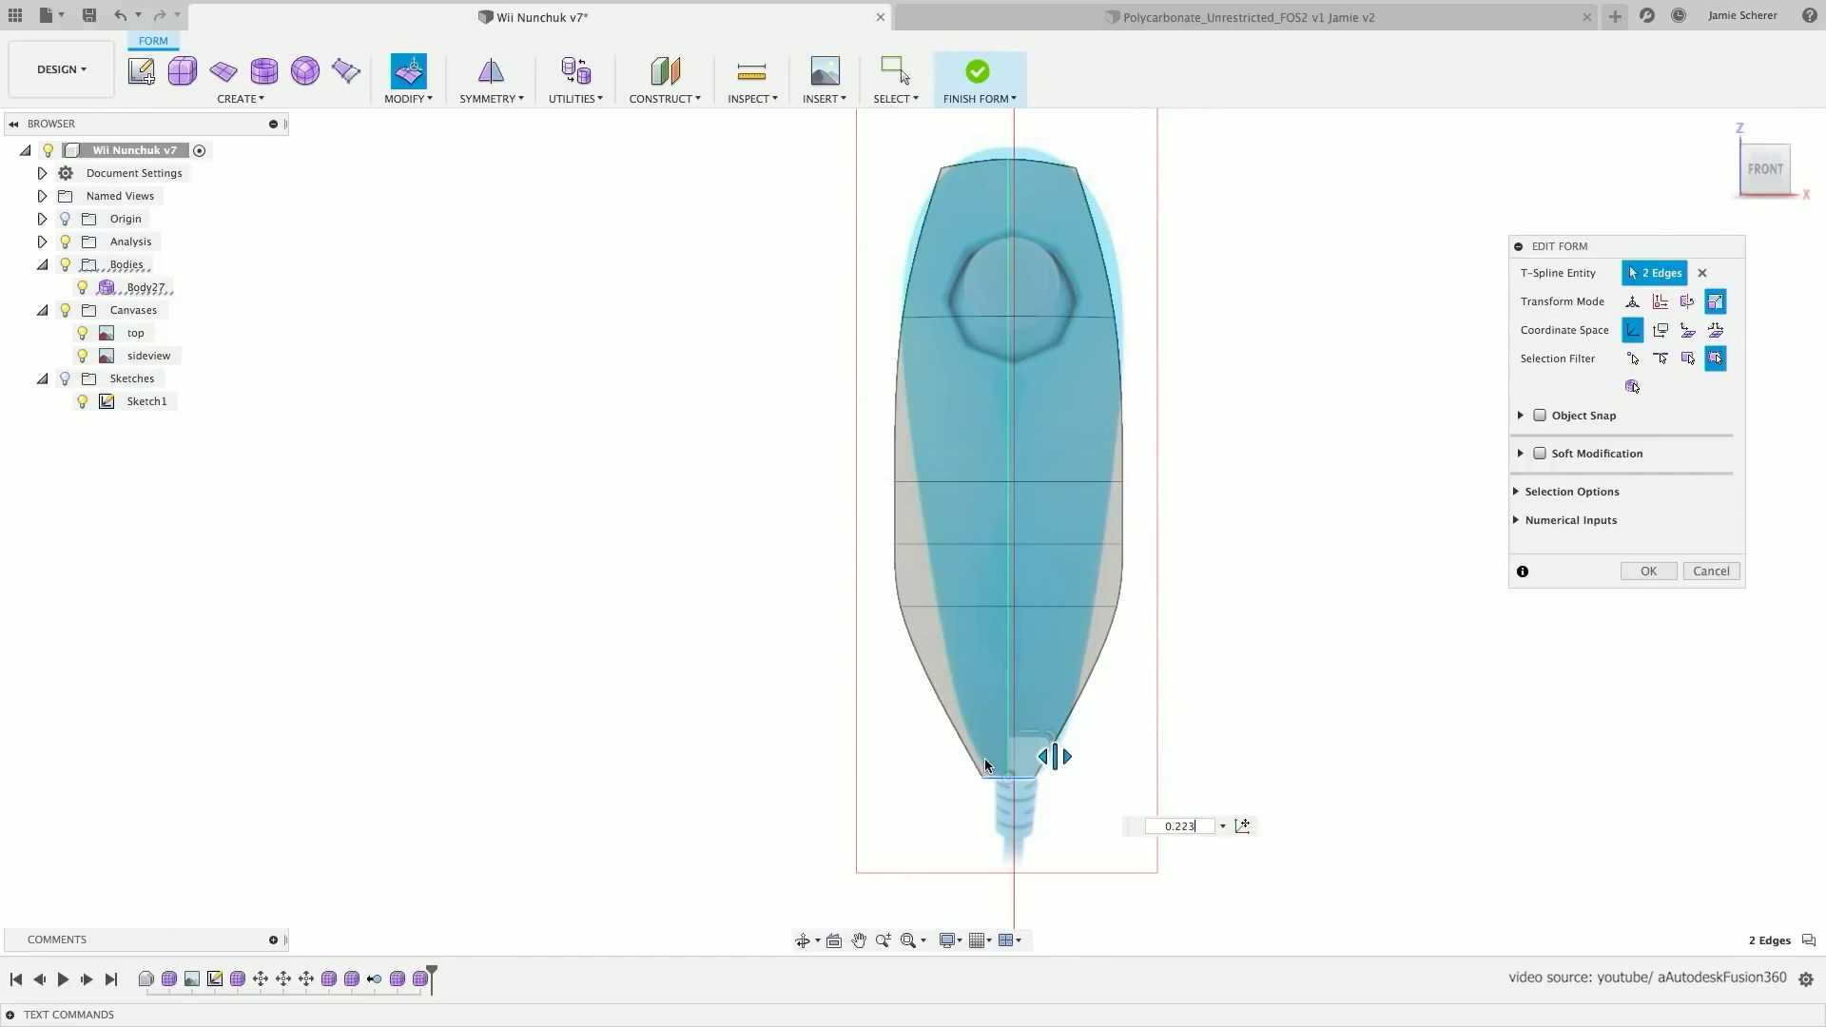
left_click(898, 603)
left_click_drag(936, 586, 965, 597)
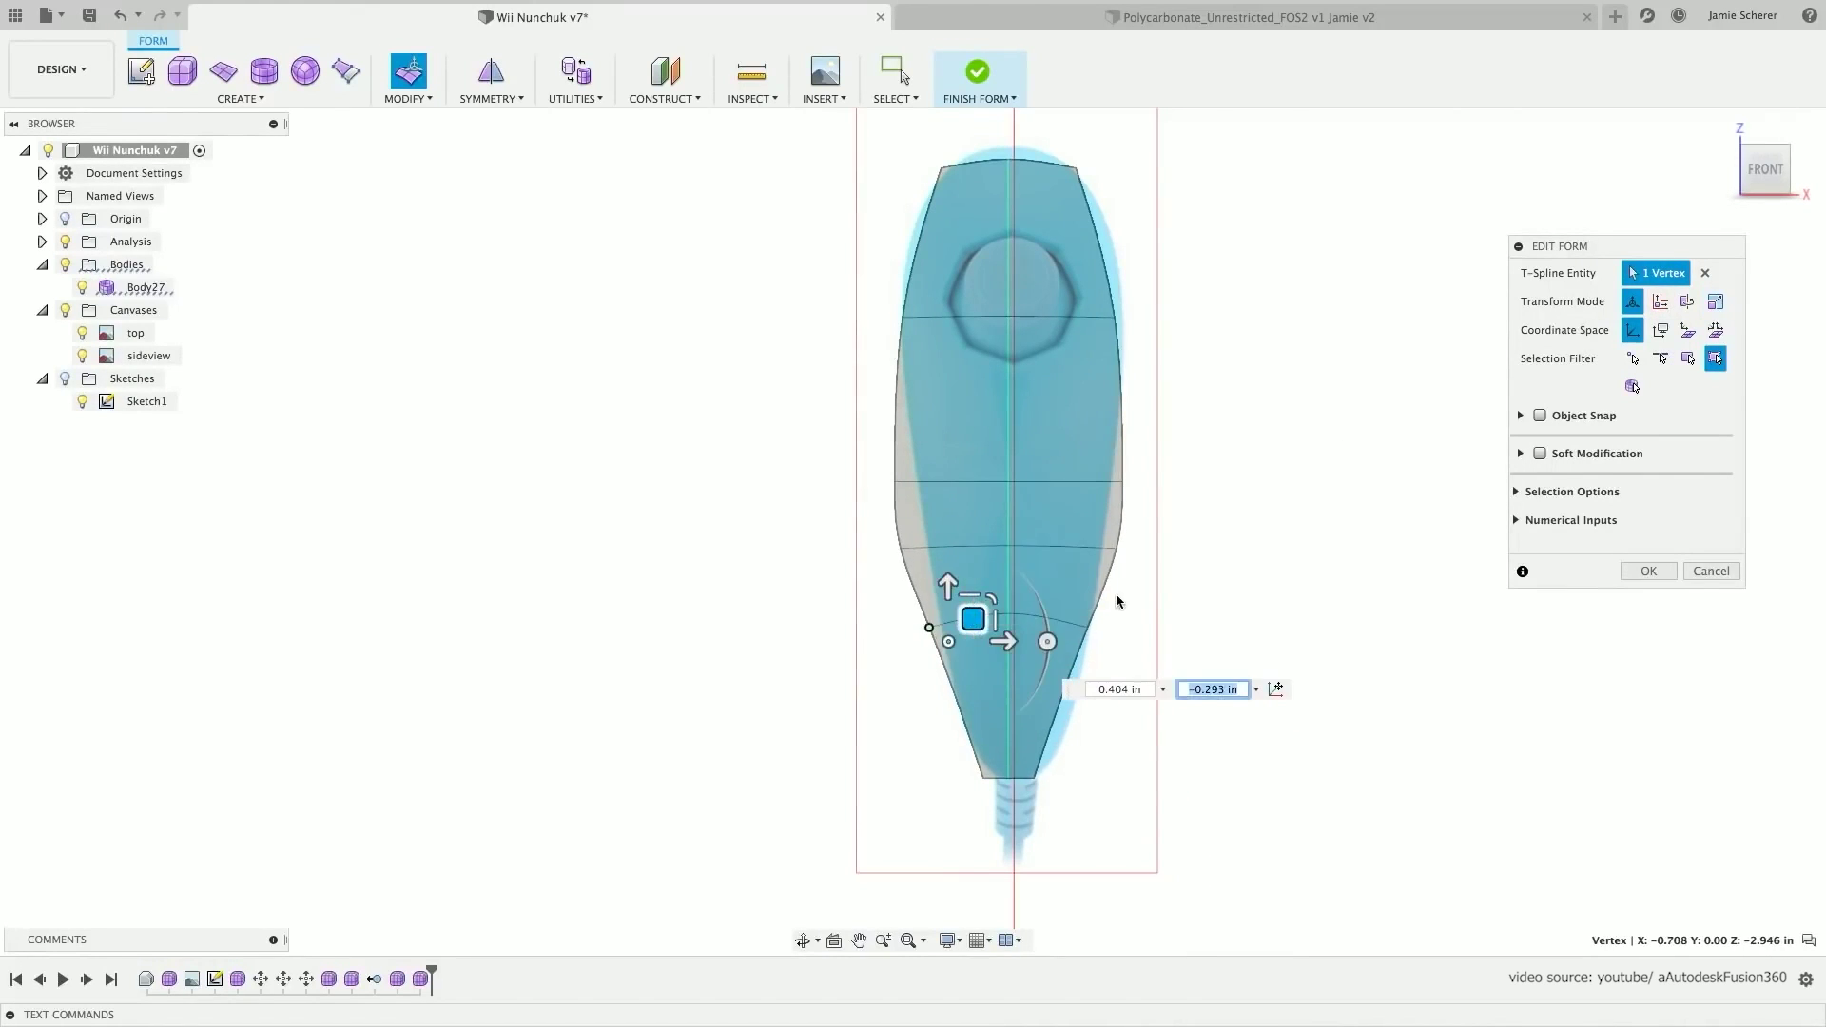
key("Return")
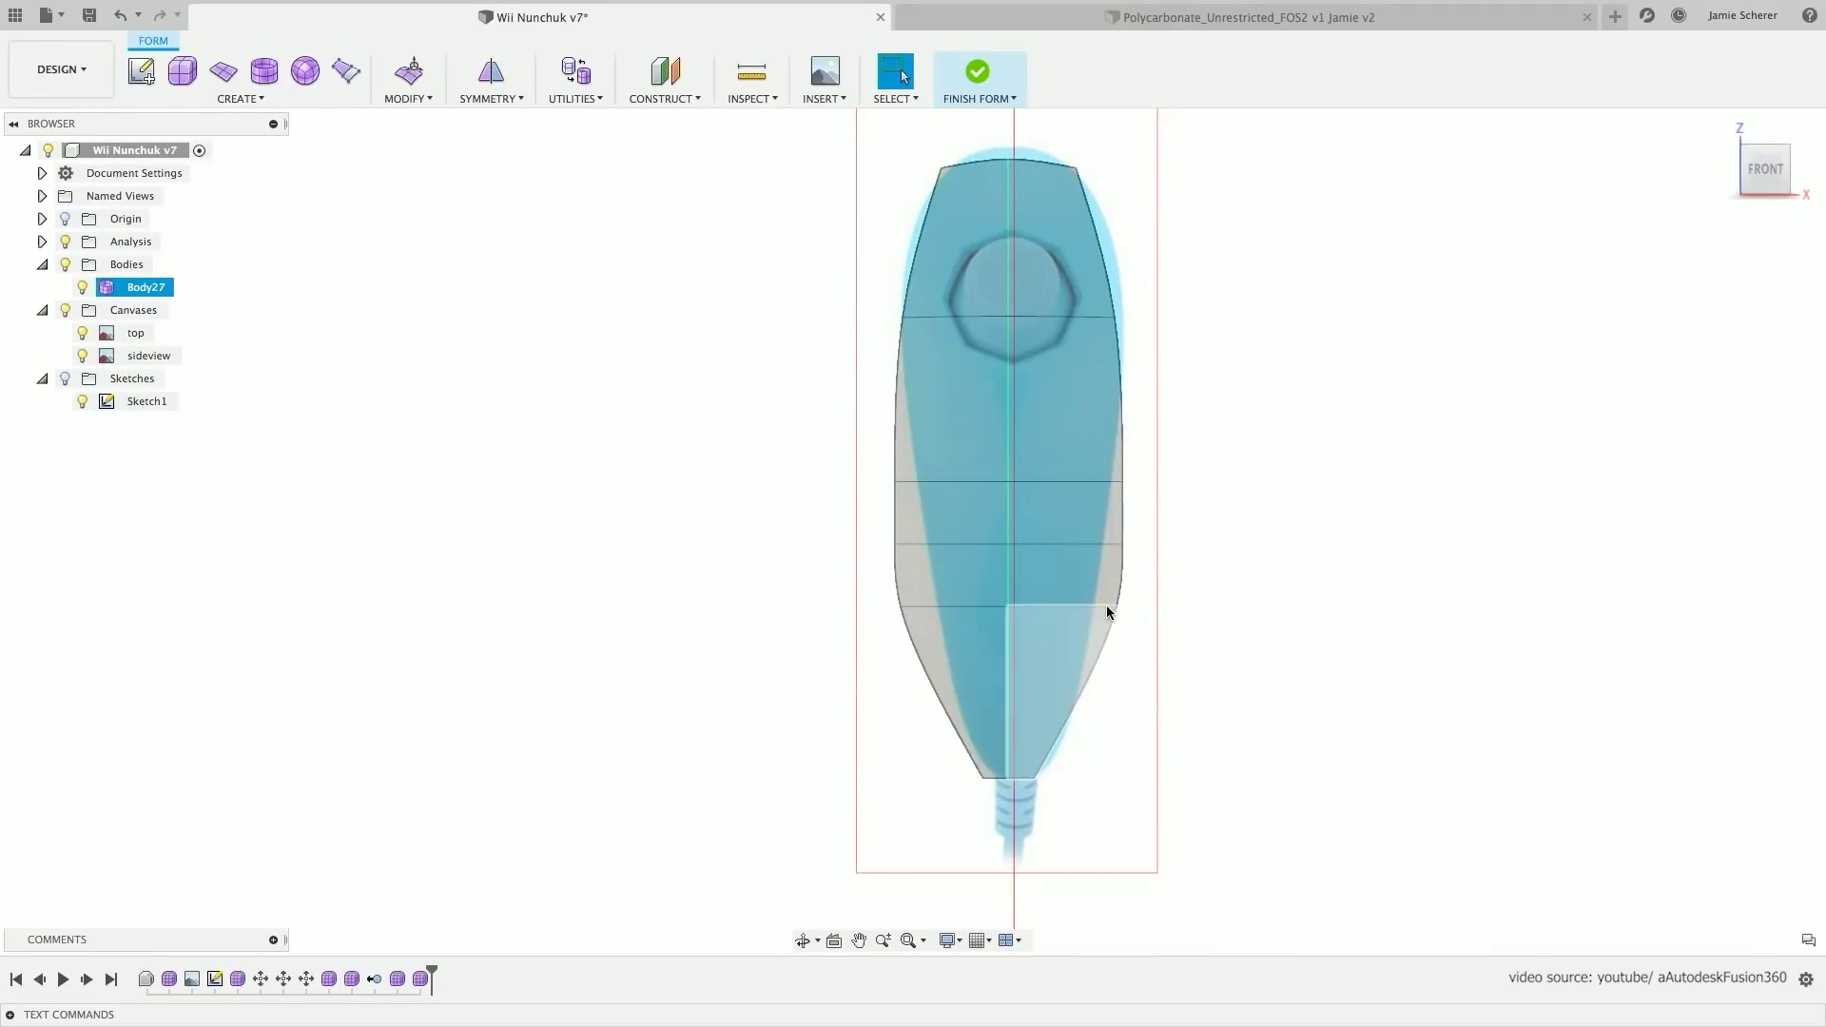
left_click_drag(1103, 605, 1139, 673)
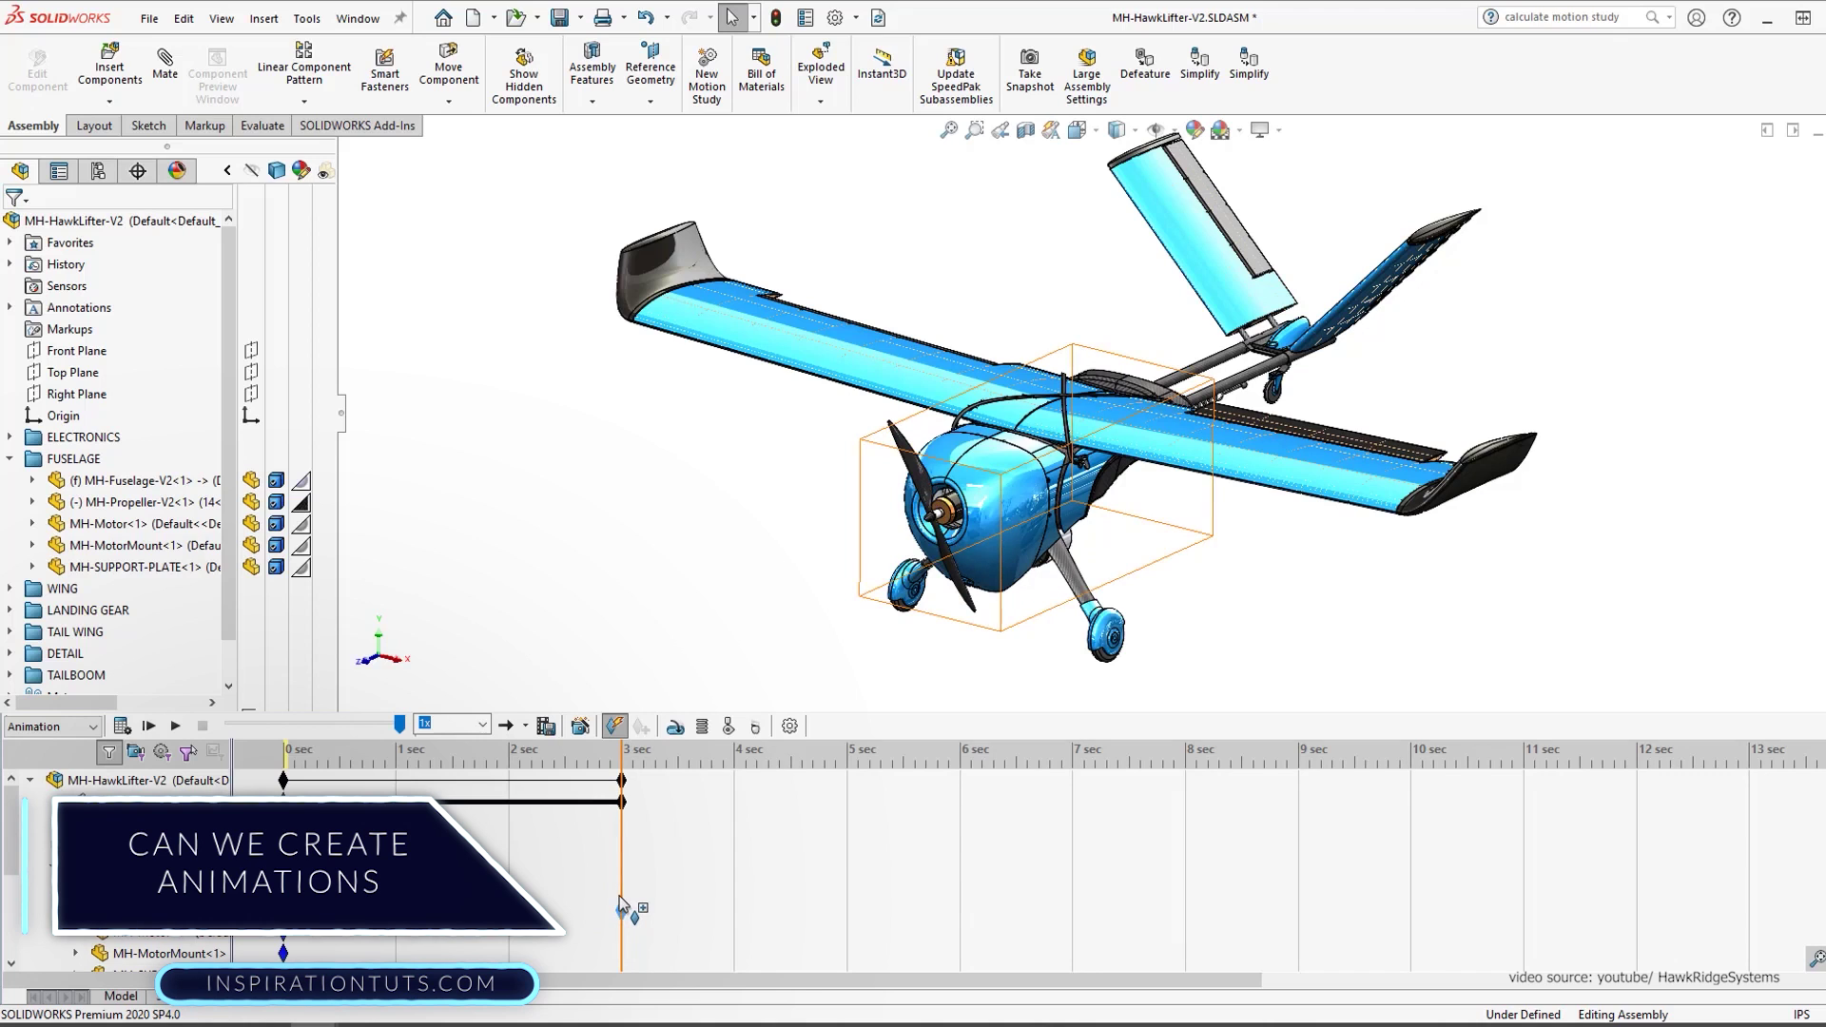
- Keyframe the MH-Propeller turning from the 3-second mark in the animation timeline
left_click_drag(619, 896, 619, 896)
left_click(677, 904)
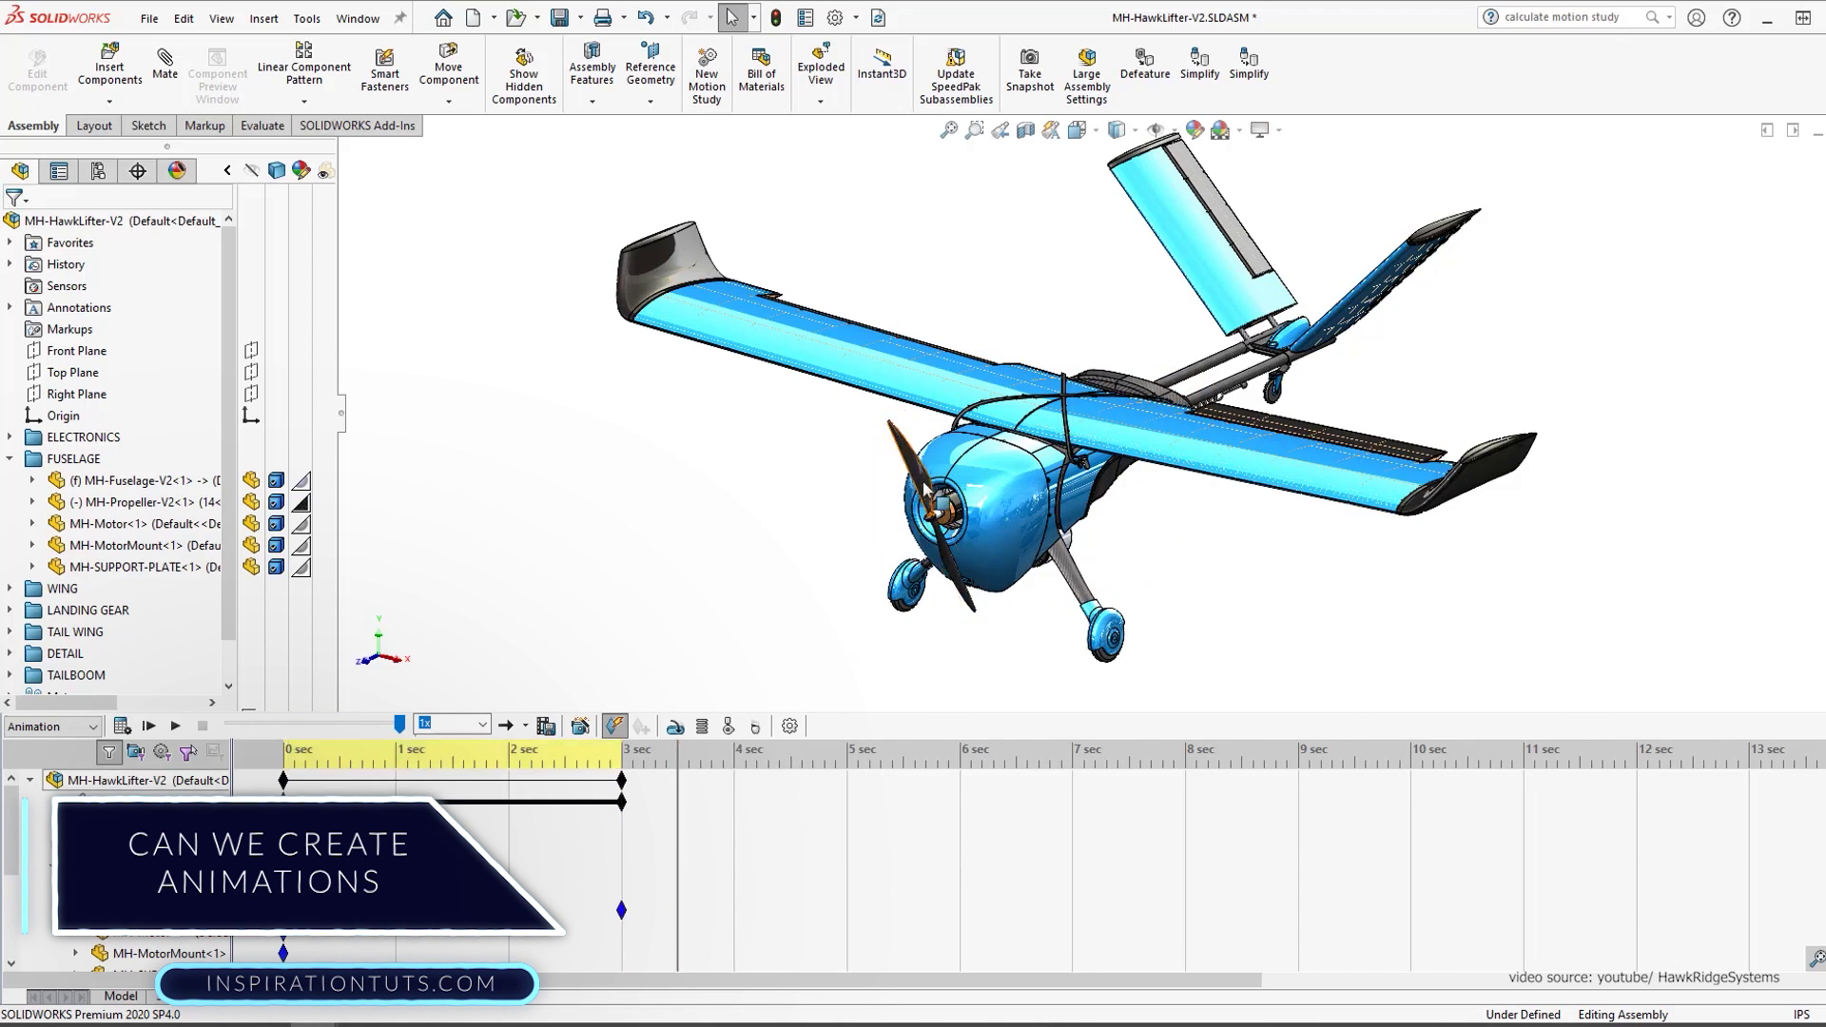
left_click(968, 492)
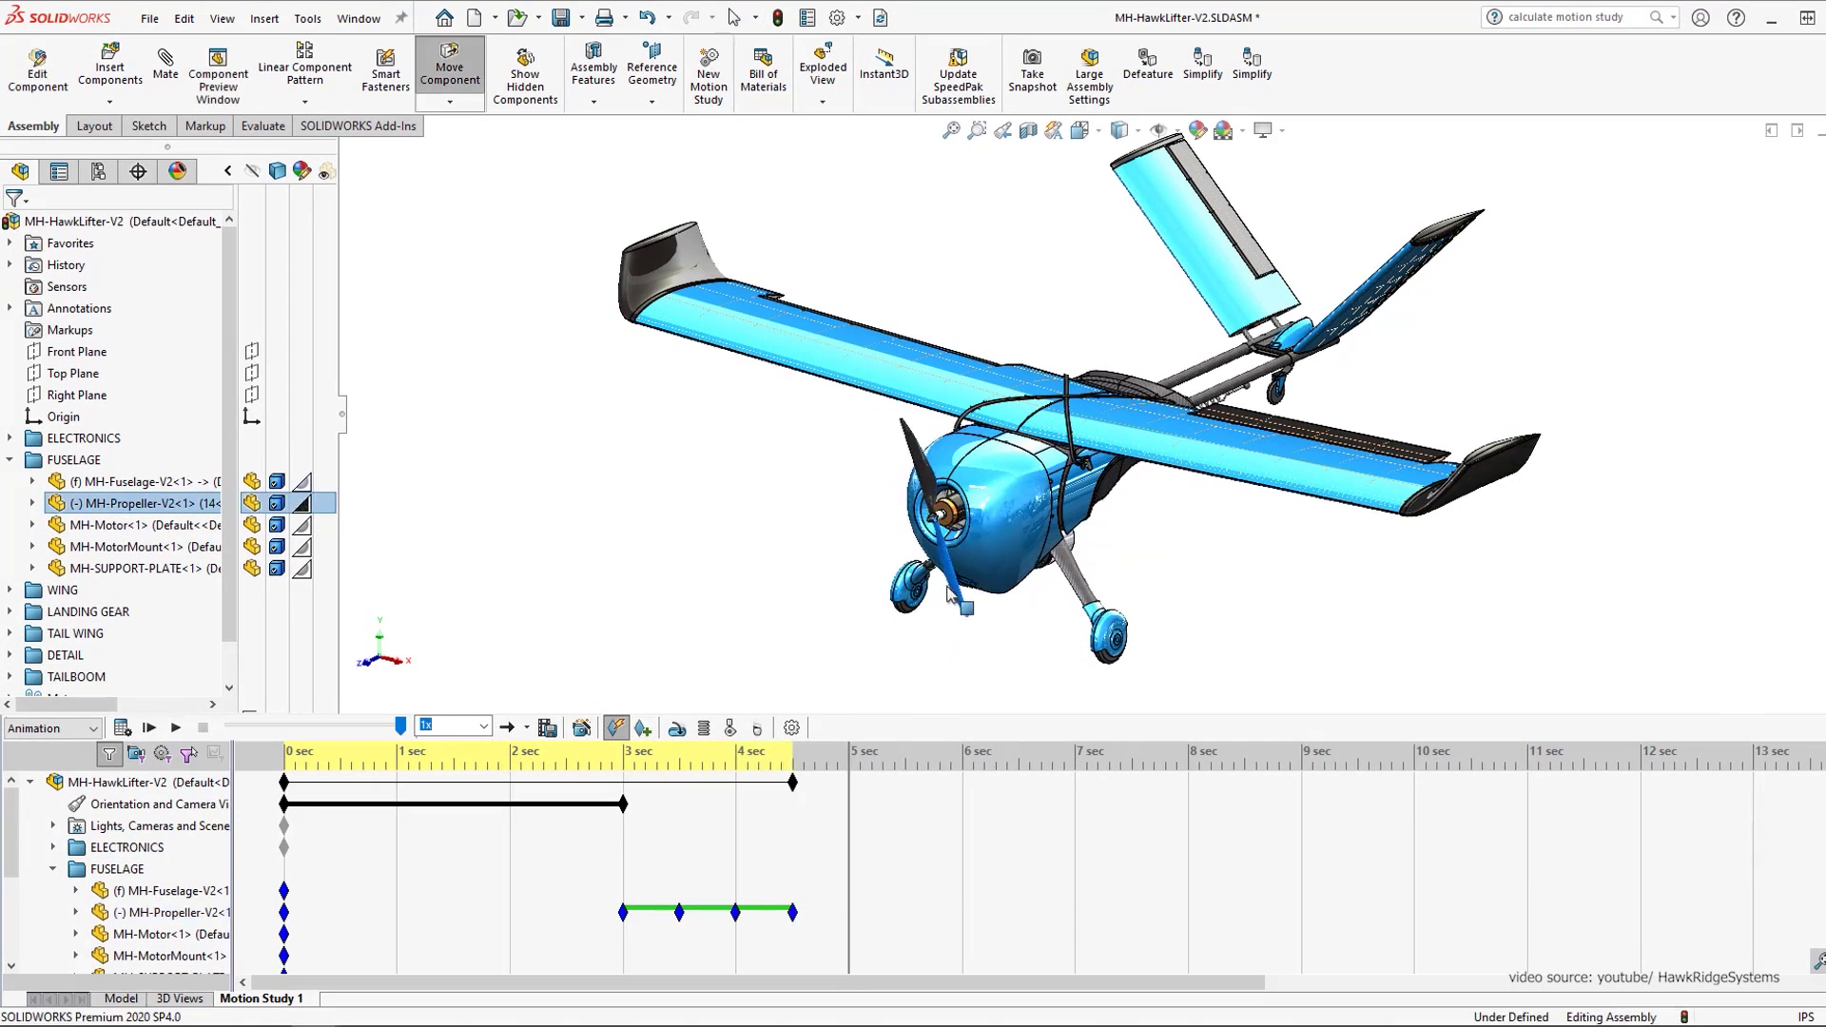
key("Escape")
left_click_drag(930, 480, 951, 514)
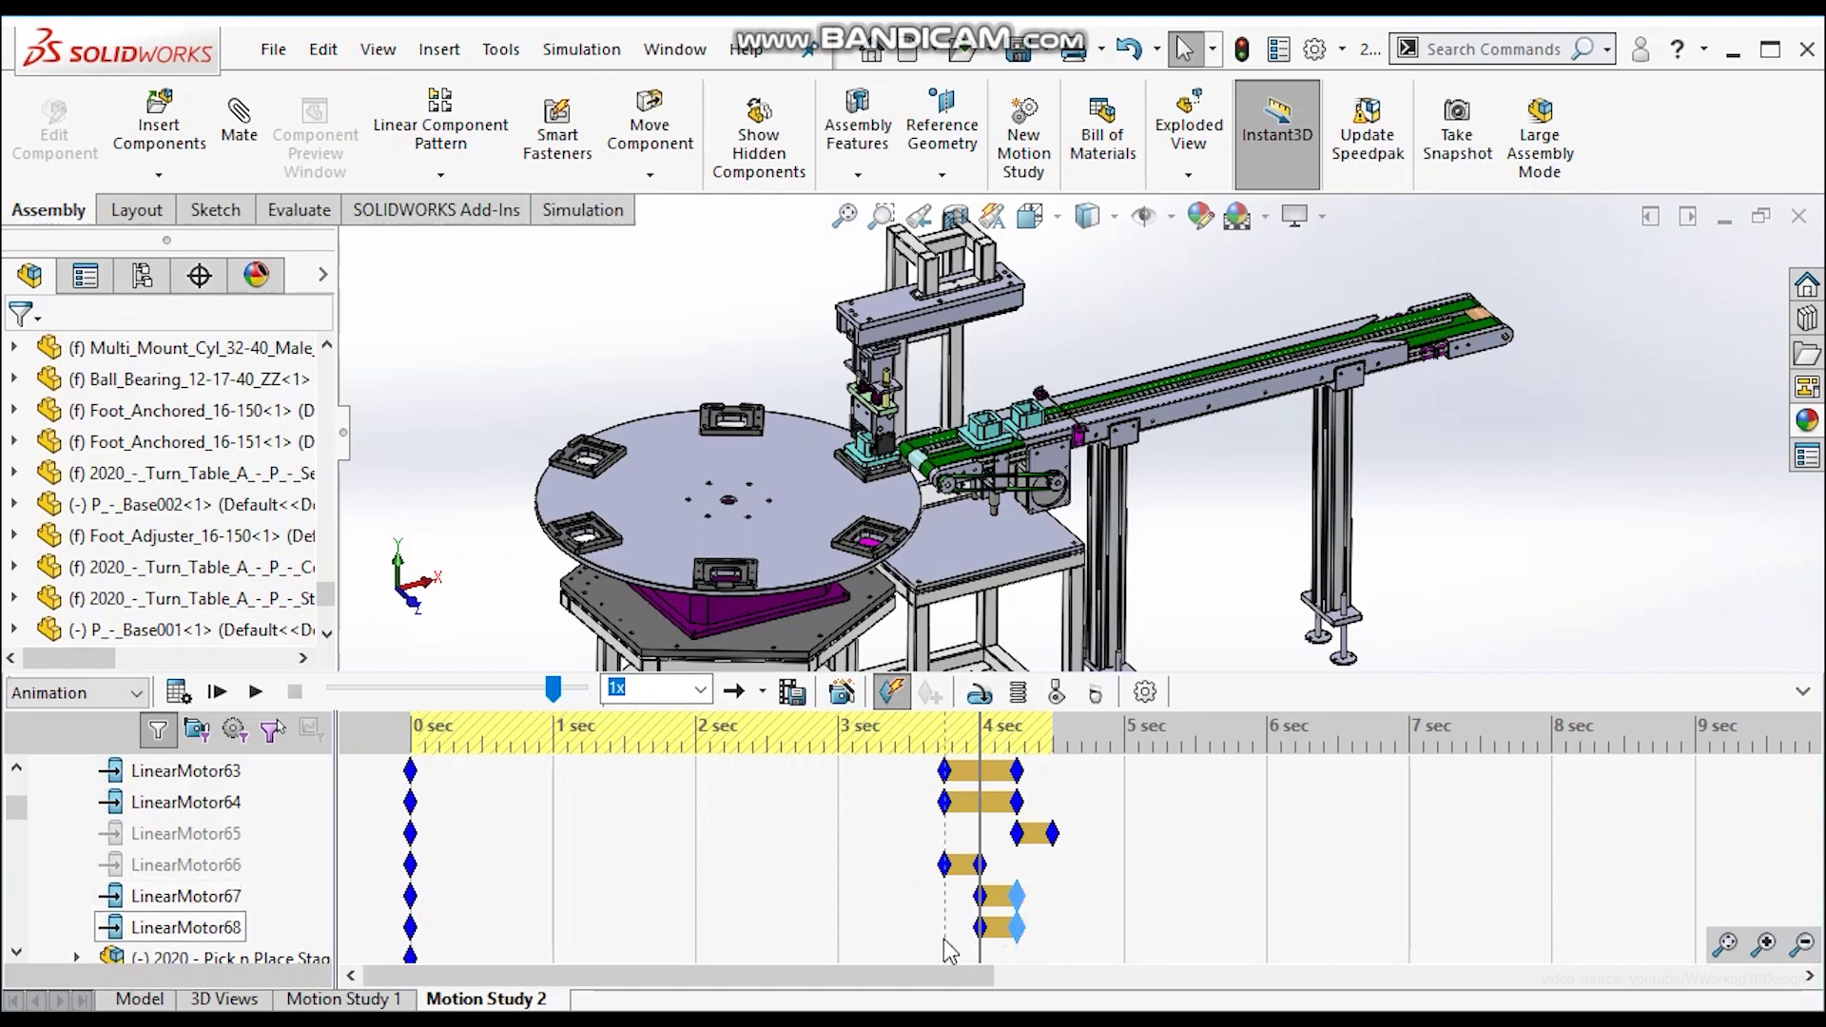
- Shift the Motion Study 2 keys later and add a distance motor of 40 on the plate face
left_click_drag(1008, 804, 1056, 808)
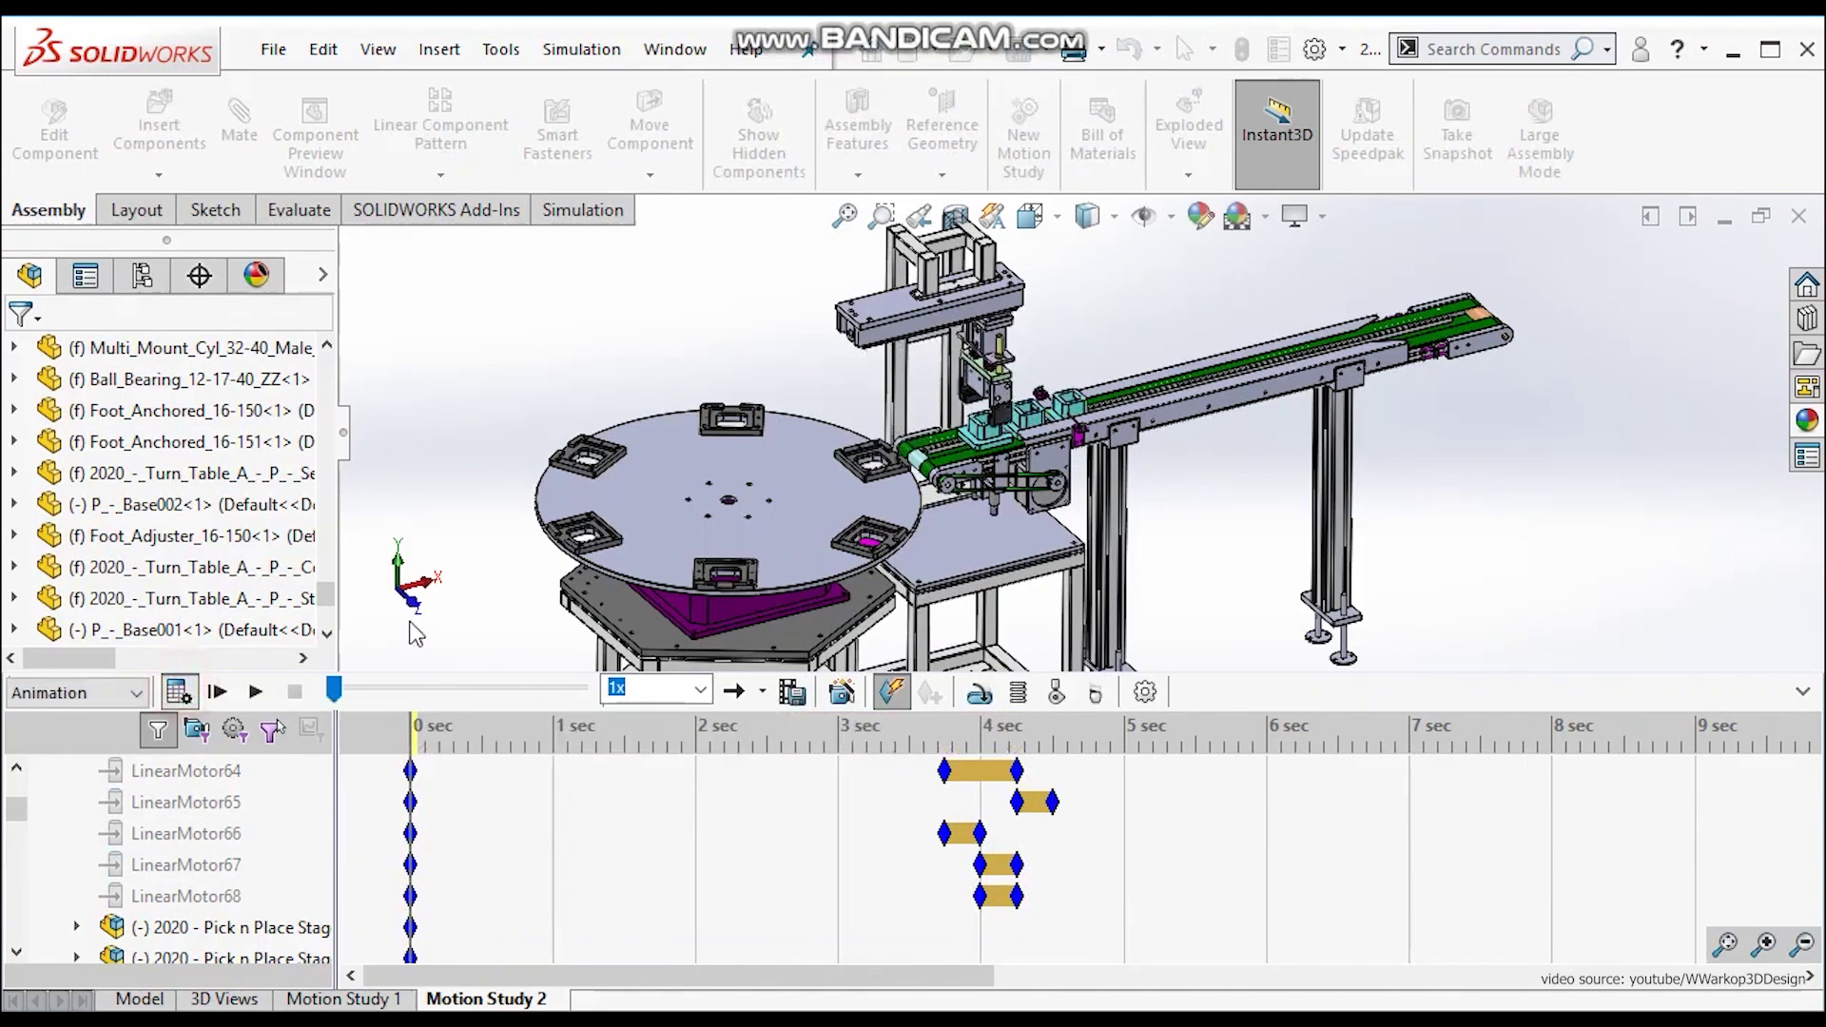
left_click(1124, 818)
left_click(979, 693)
scroll(904, 428, "down", 5)
left_click(903, 371)
left_click(176, 548)
left_click(95, 548)
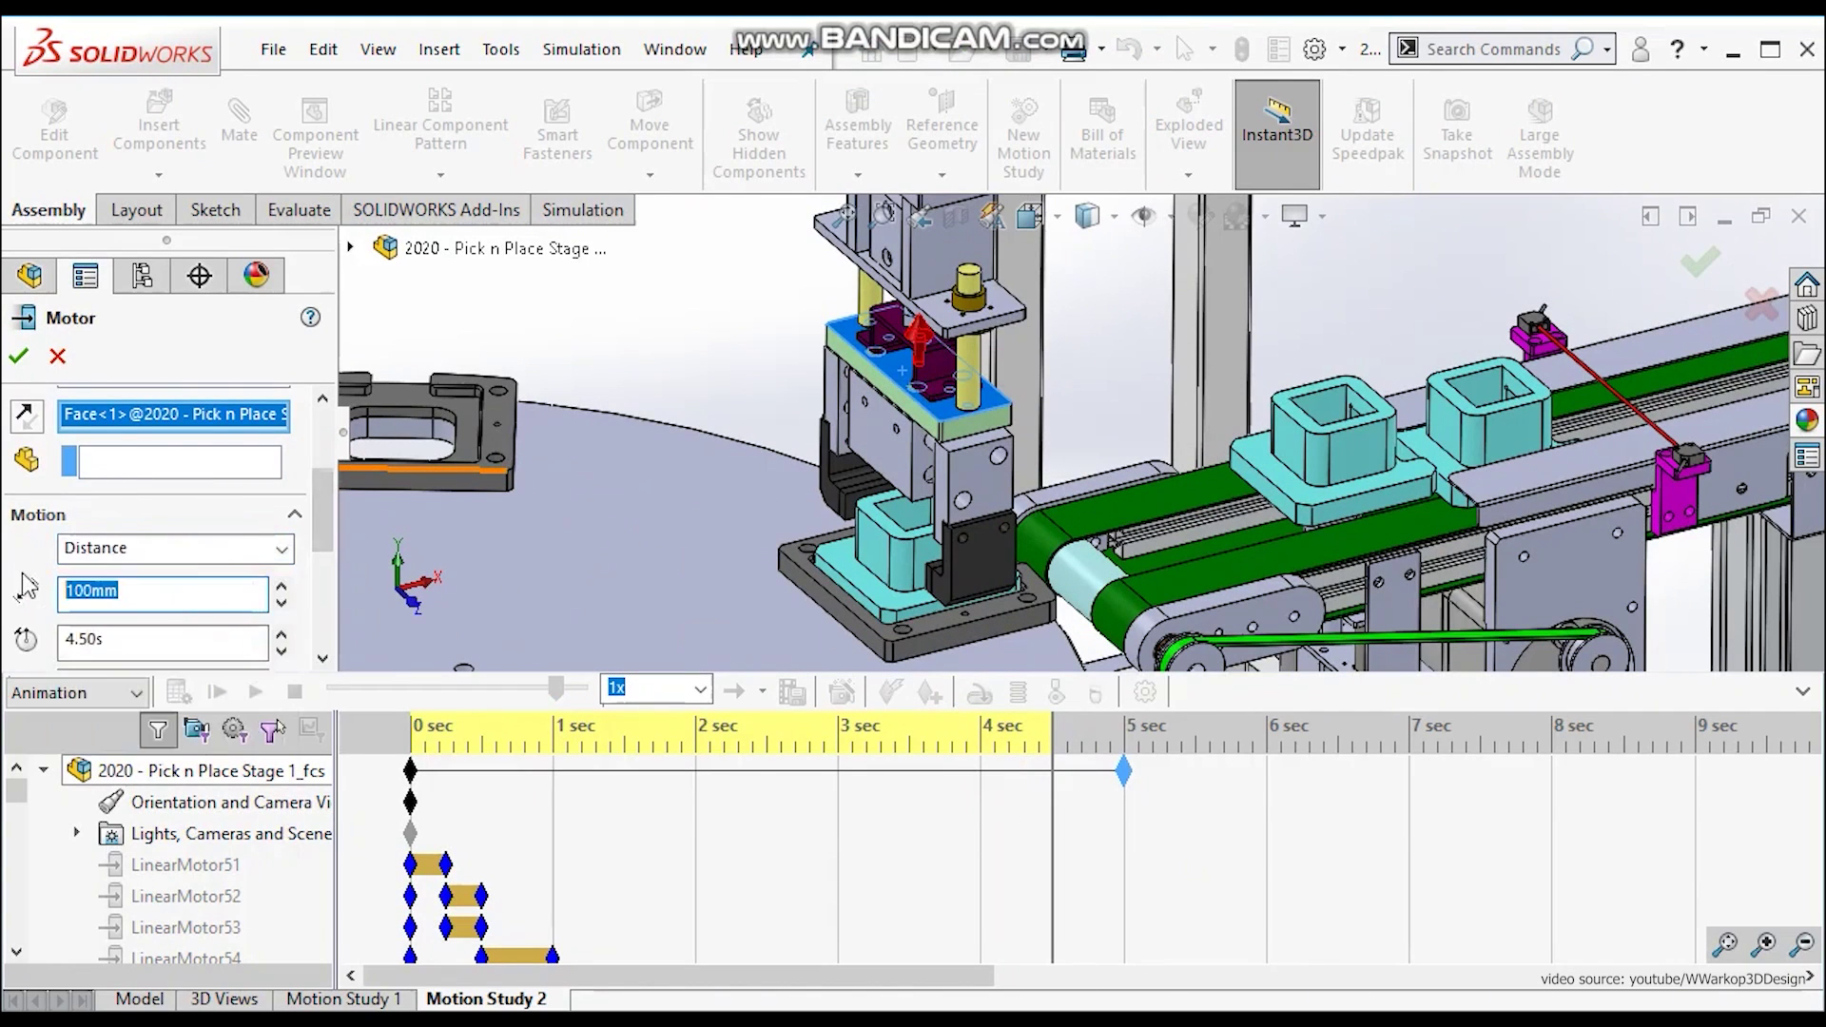
- Confirm the motor, then turn the left gear about its joint to test the assembly
left_click(23, 354)
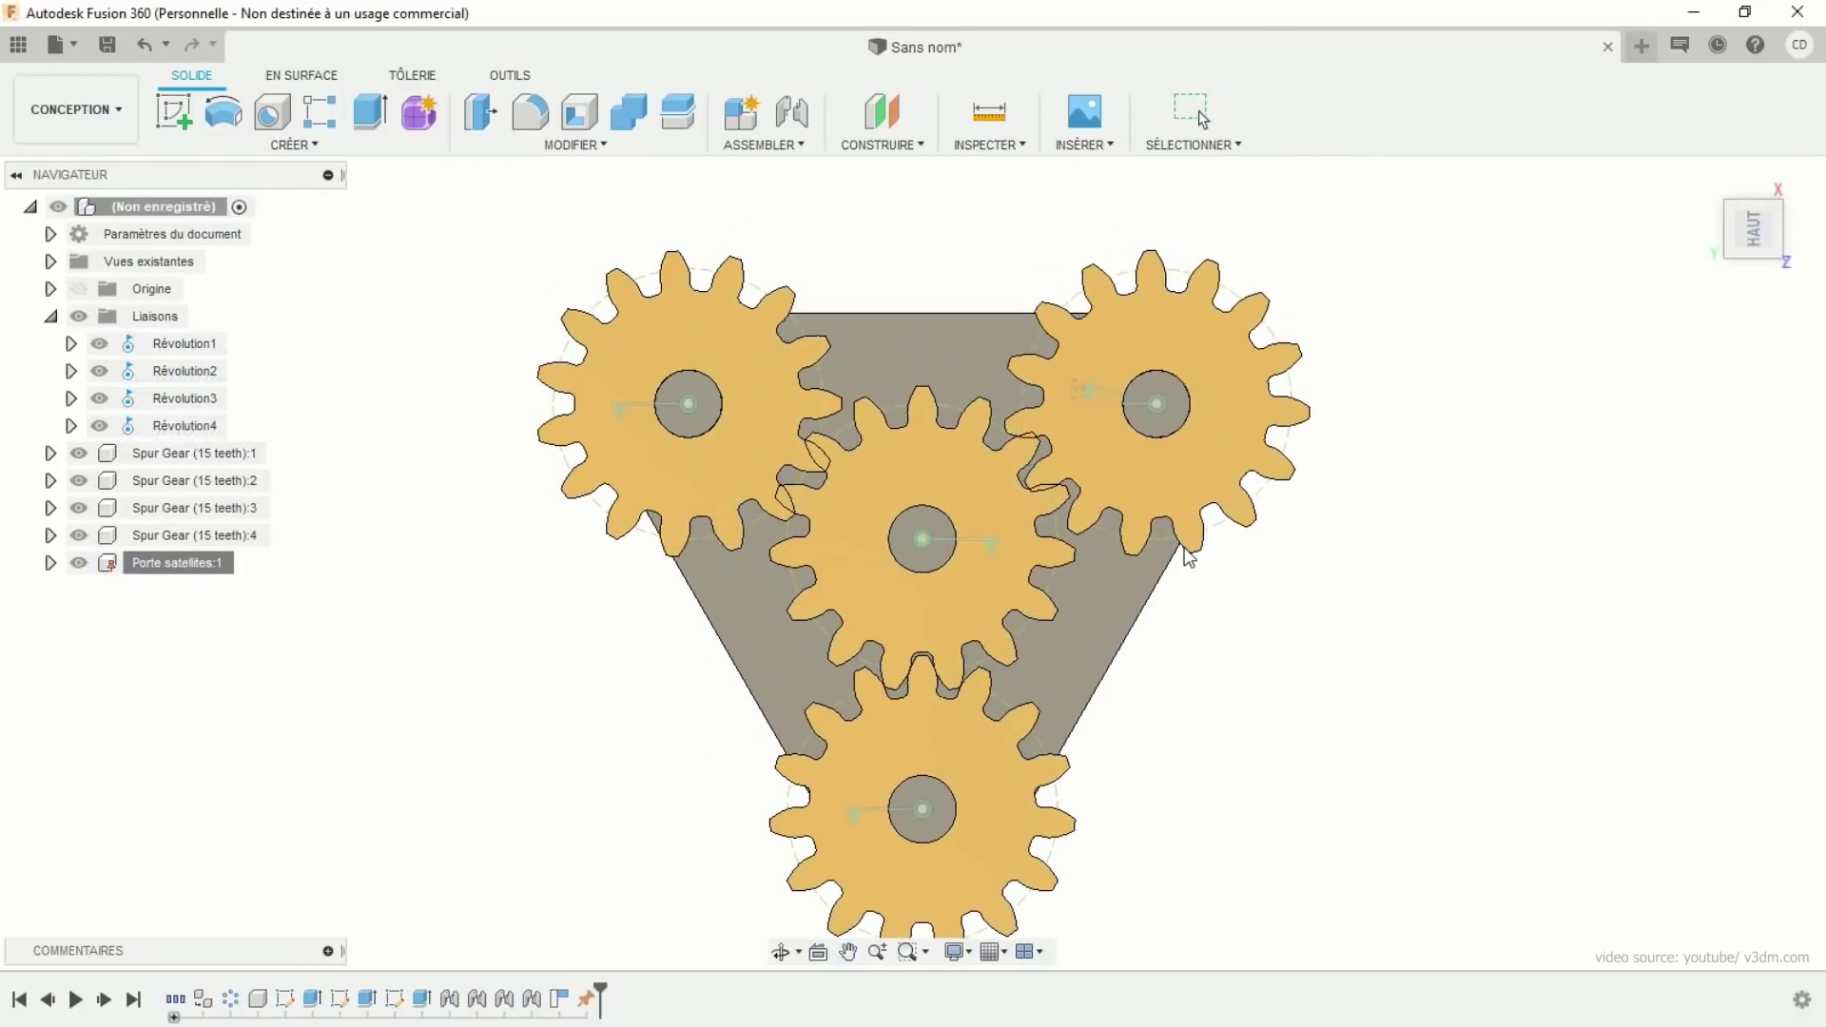
left_click_drag(677, 591, 663, 552)
middle_click_drag(663, 551, 638, 314)
scroll(1166, 570, "down", 3)
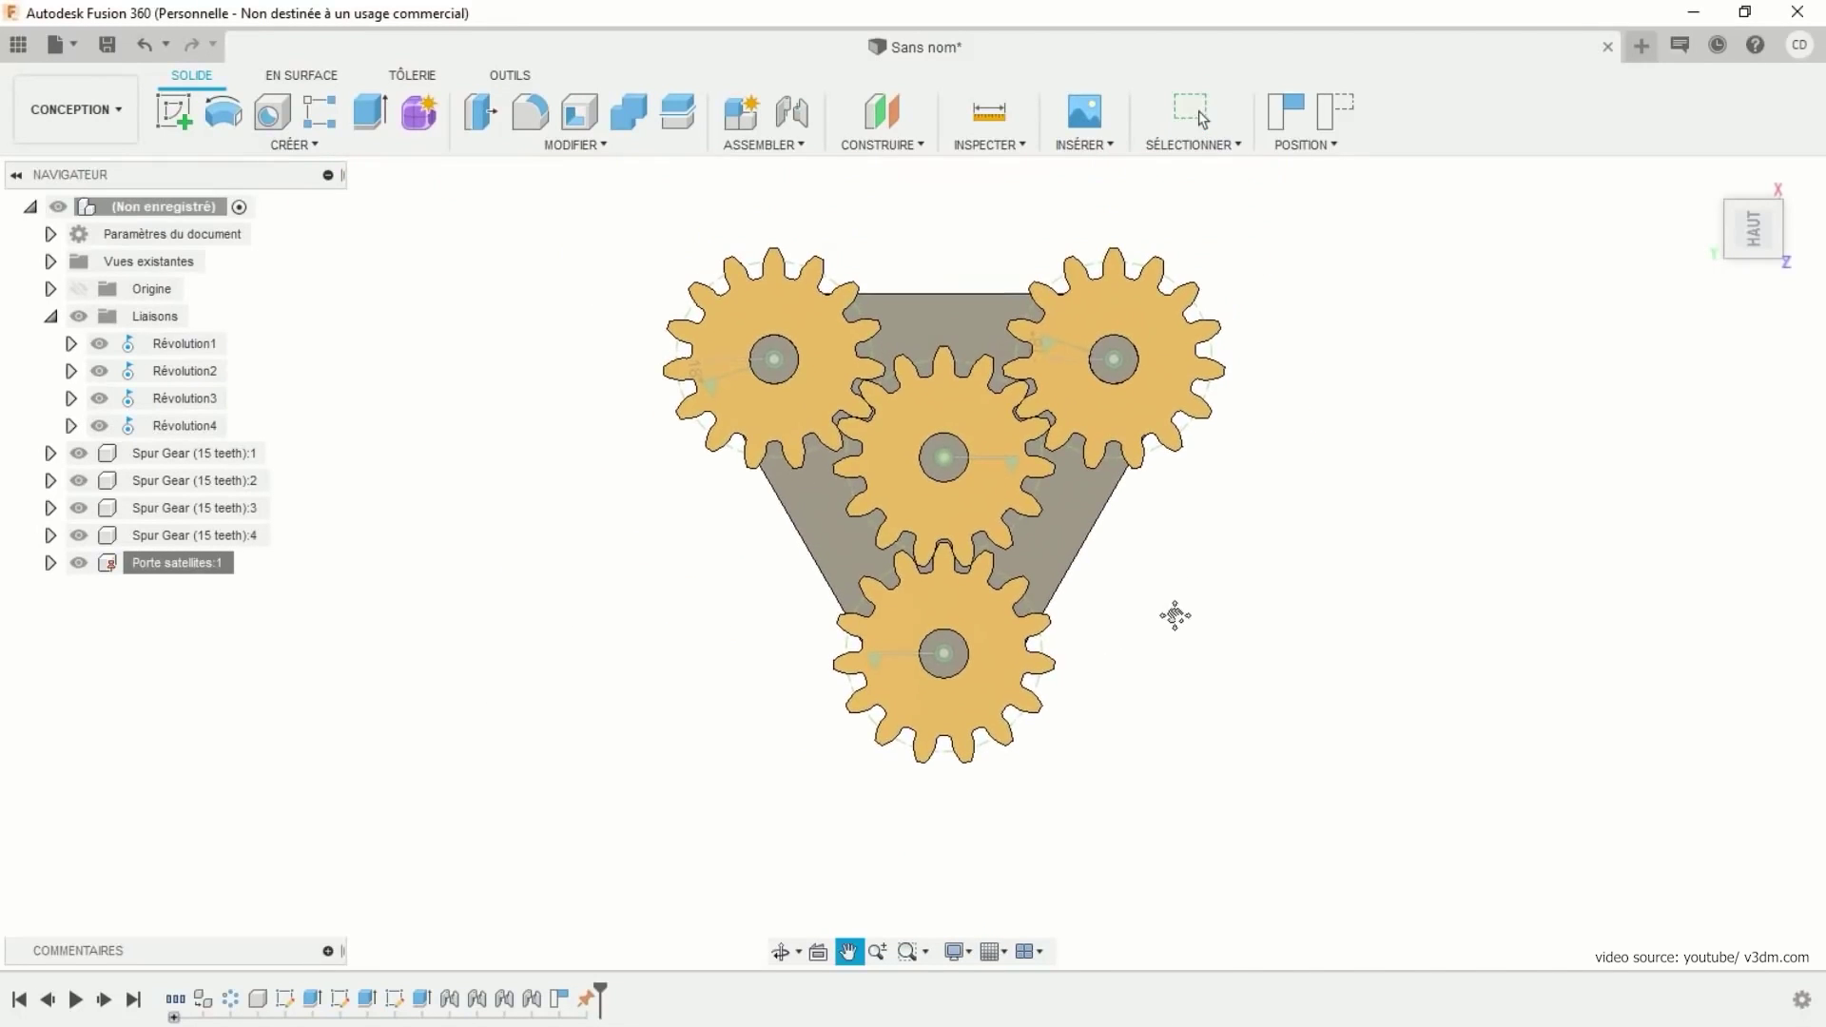
scroll(1270, 427, "up", 1)
- Start a motion link between the Révolution1 and Révolution2 joints
left_click(791, 145)
left_click(794, 321)
left_click(1024, 558)
left_click(199, 346)
left_click(199, 374)
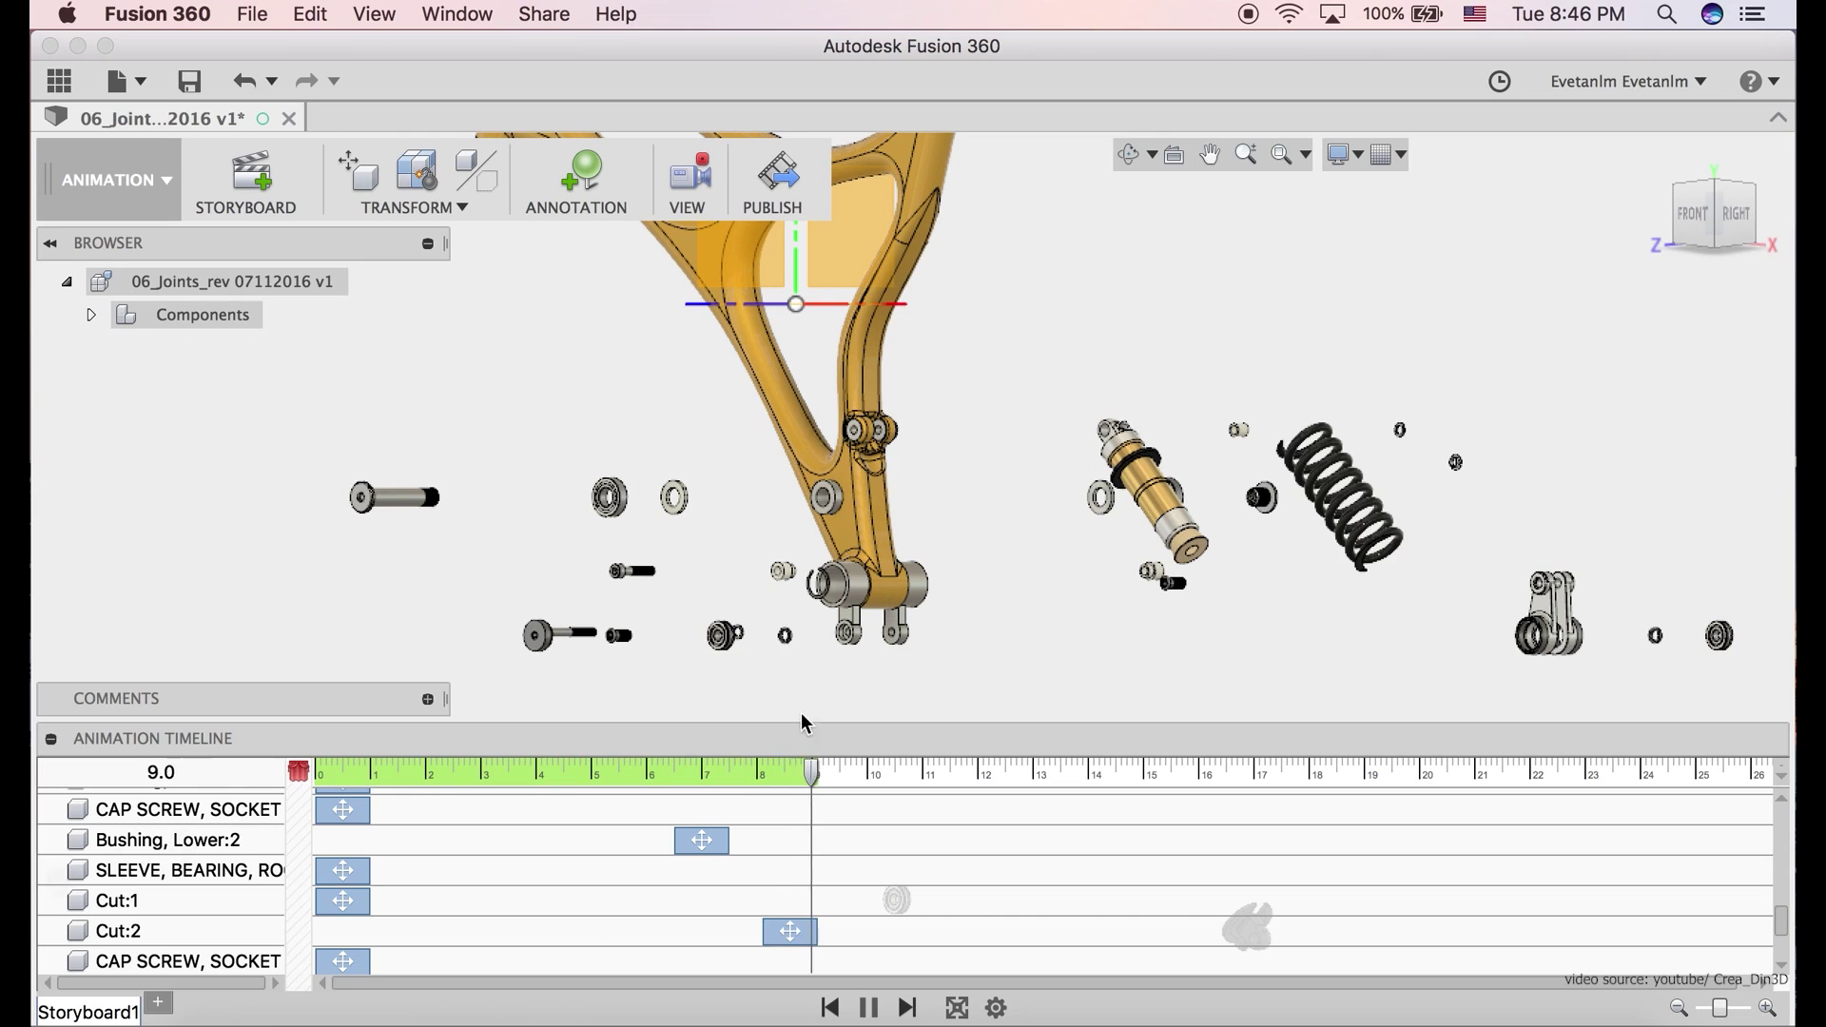
- Add a clean new storyboard and paste a copy of Storyboard1
right_click(121, 1015)
left_click(178, 989)
left_click(160, 1006)
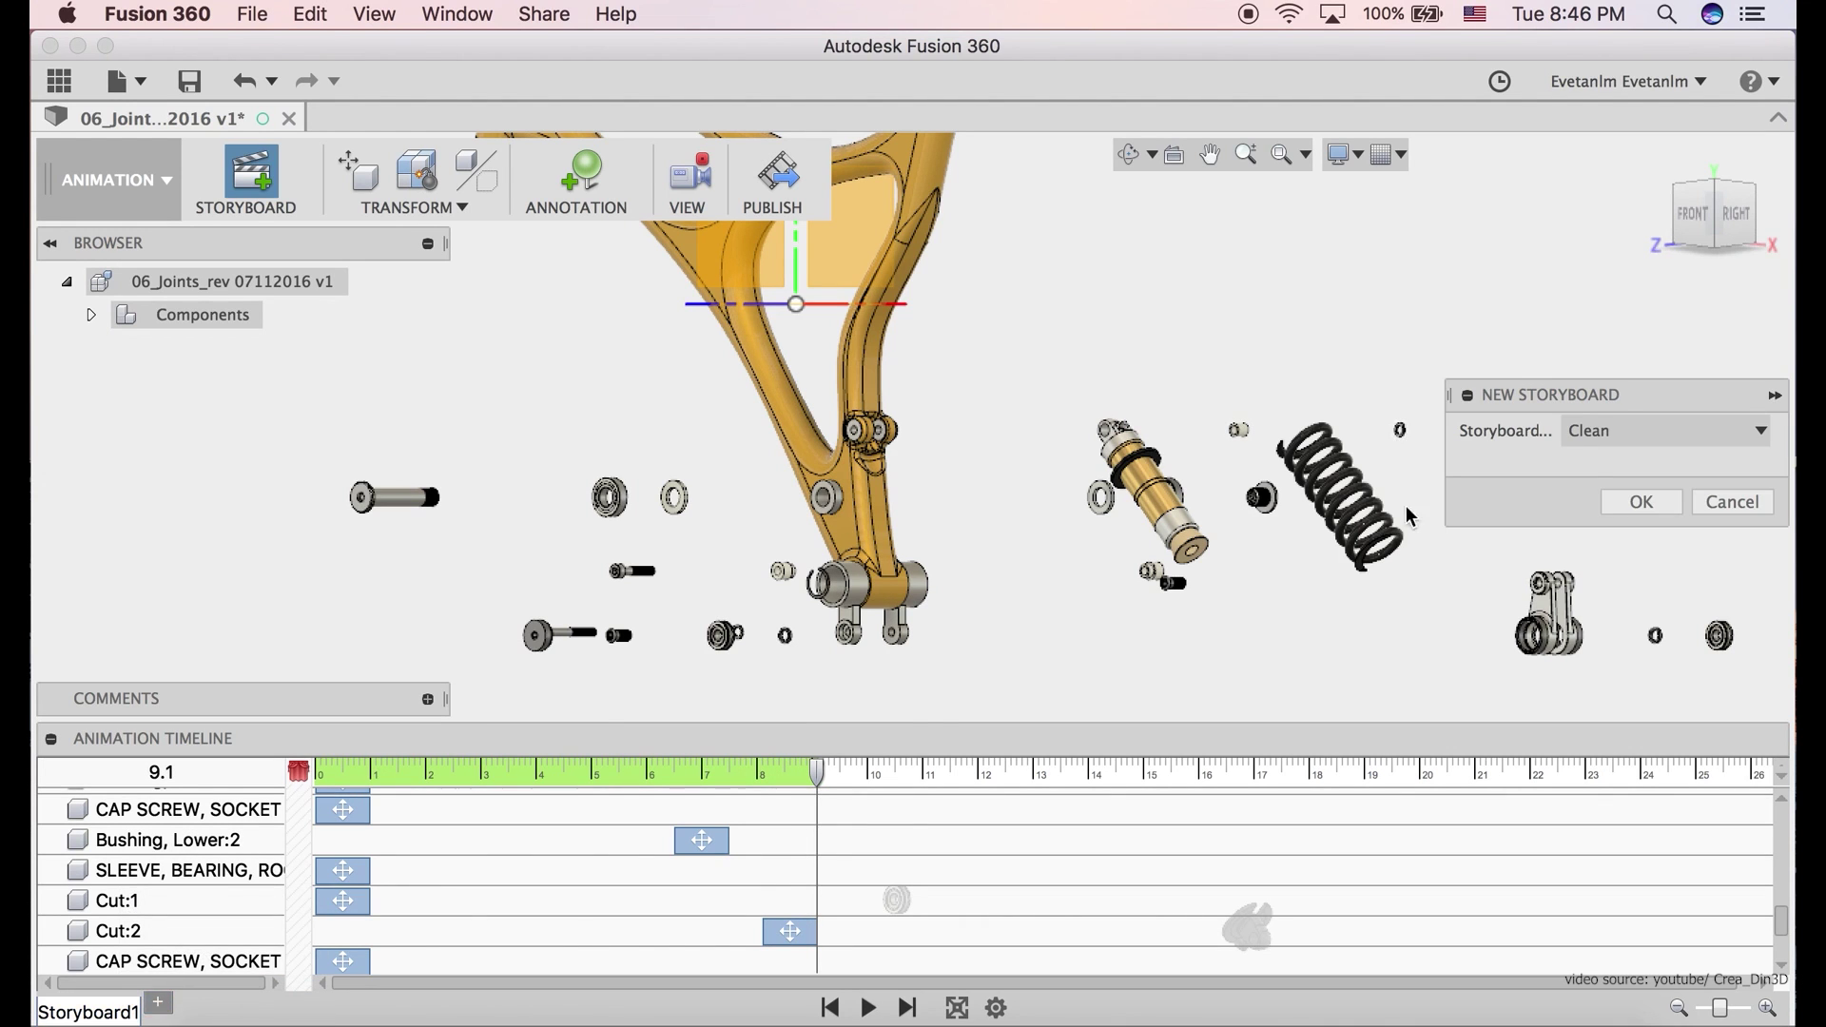
key("Return")
left_click(295, 987)
- Delete the empty Storyboard2, reverse Storyboard1-copy1, and play it
right_click(226, 1016)
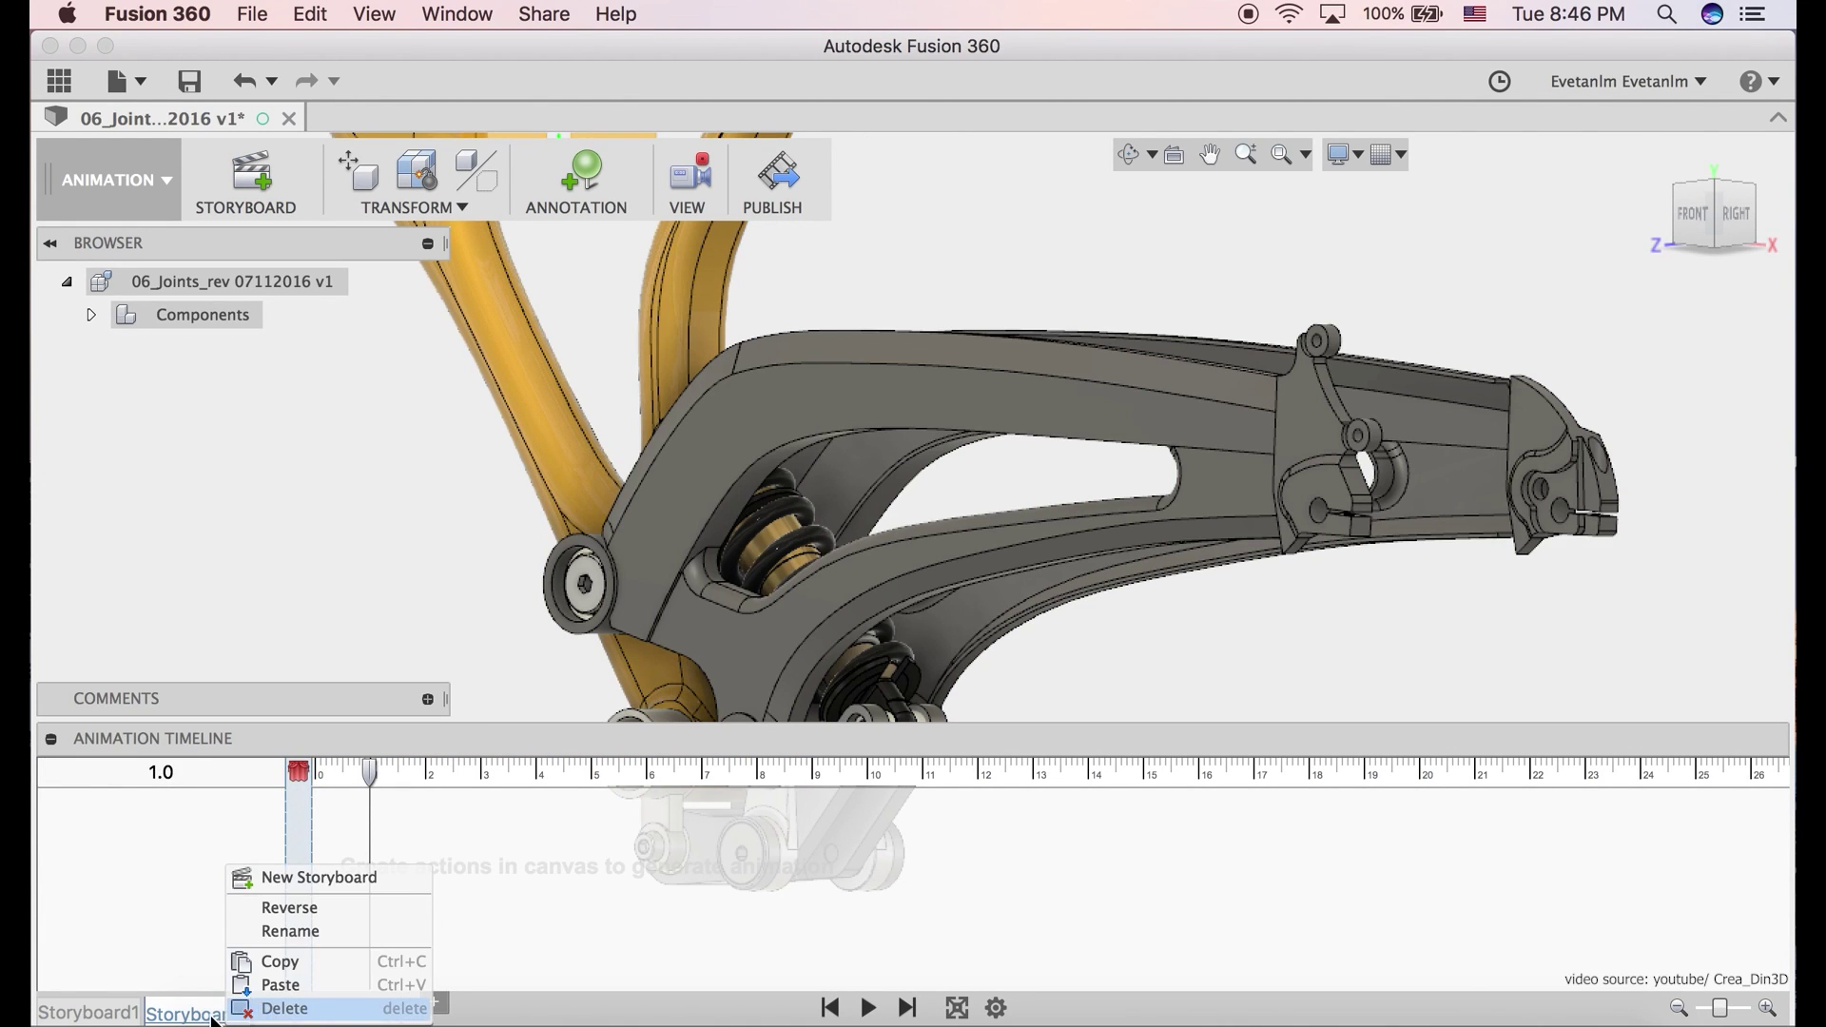
left_click(276, 1008)
right_click(214, 1014)
left_click(286, 907)
left_click(868, 1008)
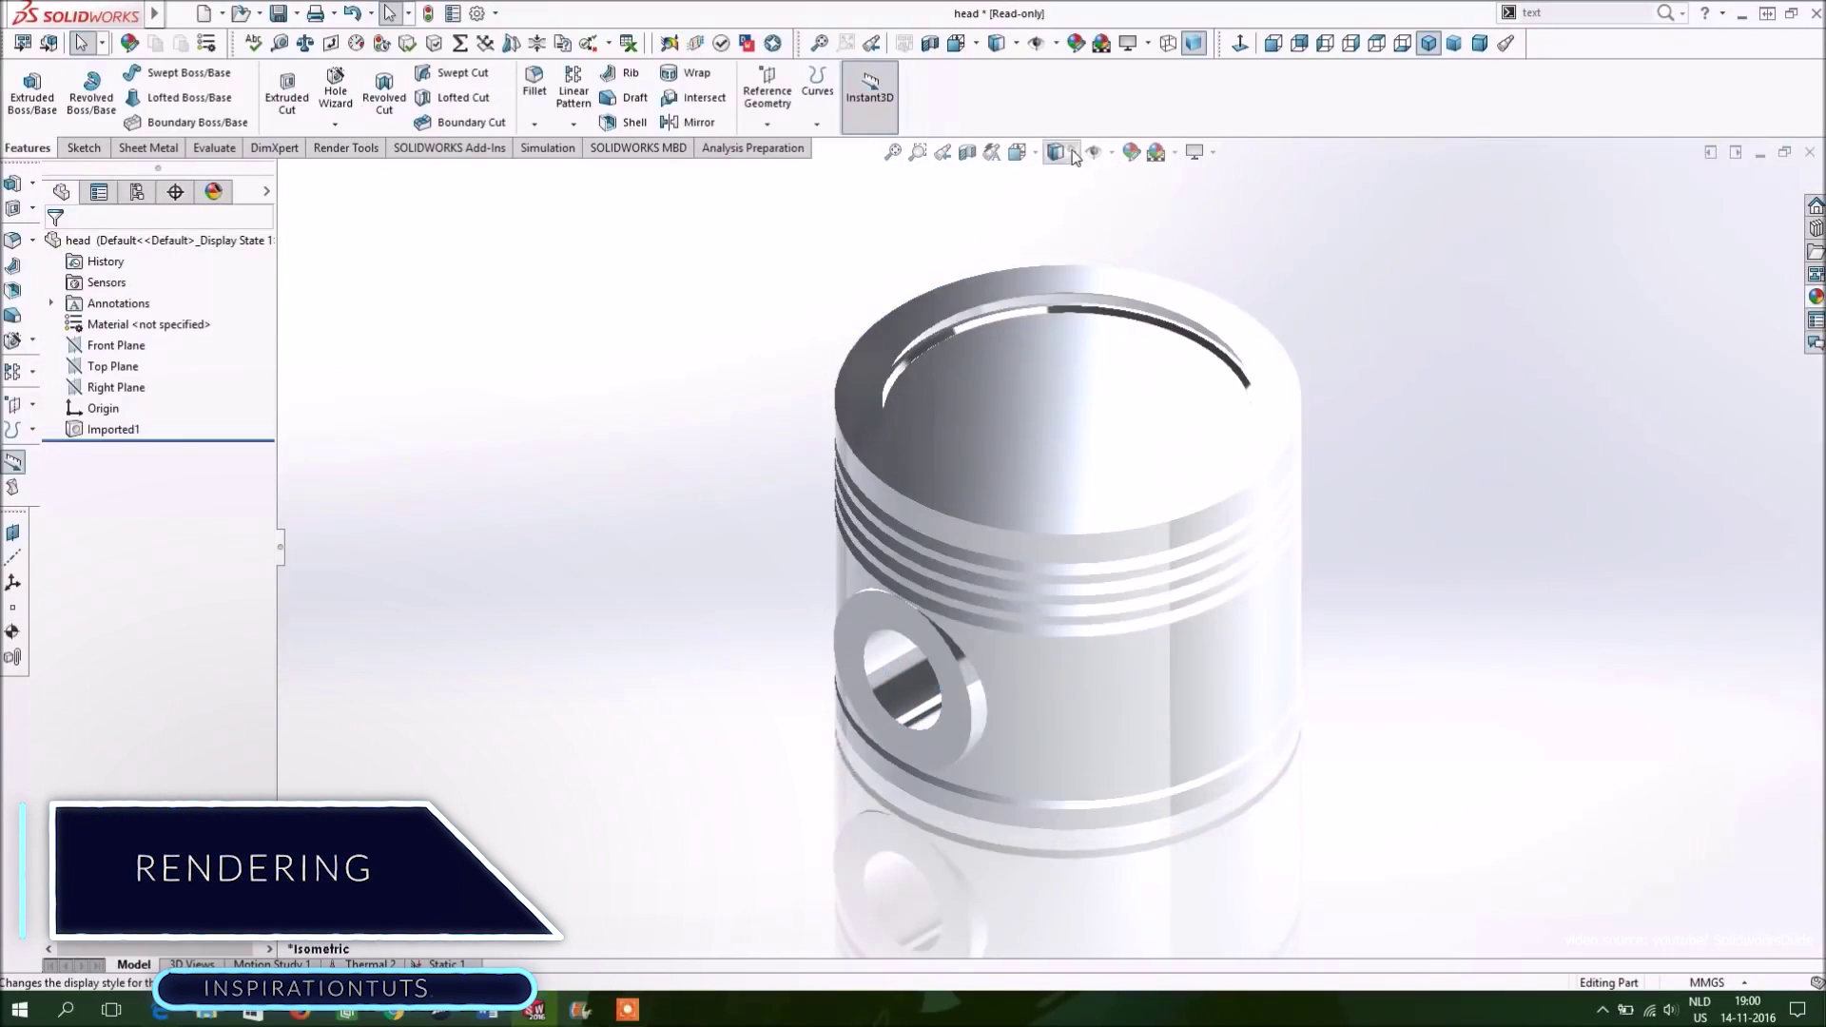
- Apply the Backdrop - Grey with Overhead Light scene, then Reflective Floor Black, and close the render options
left_click(1157, 152)
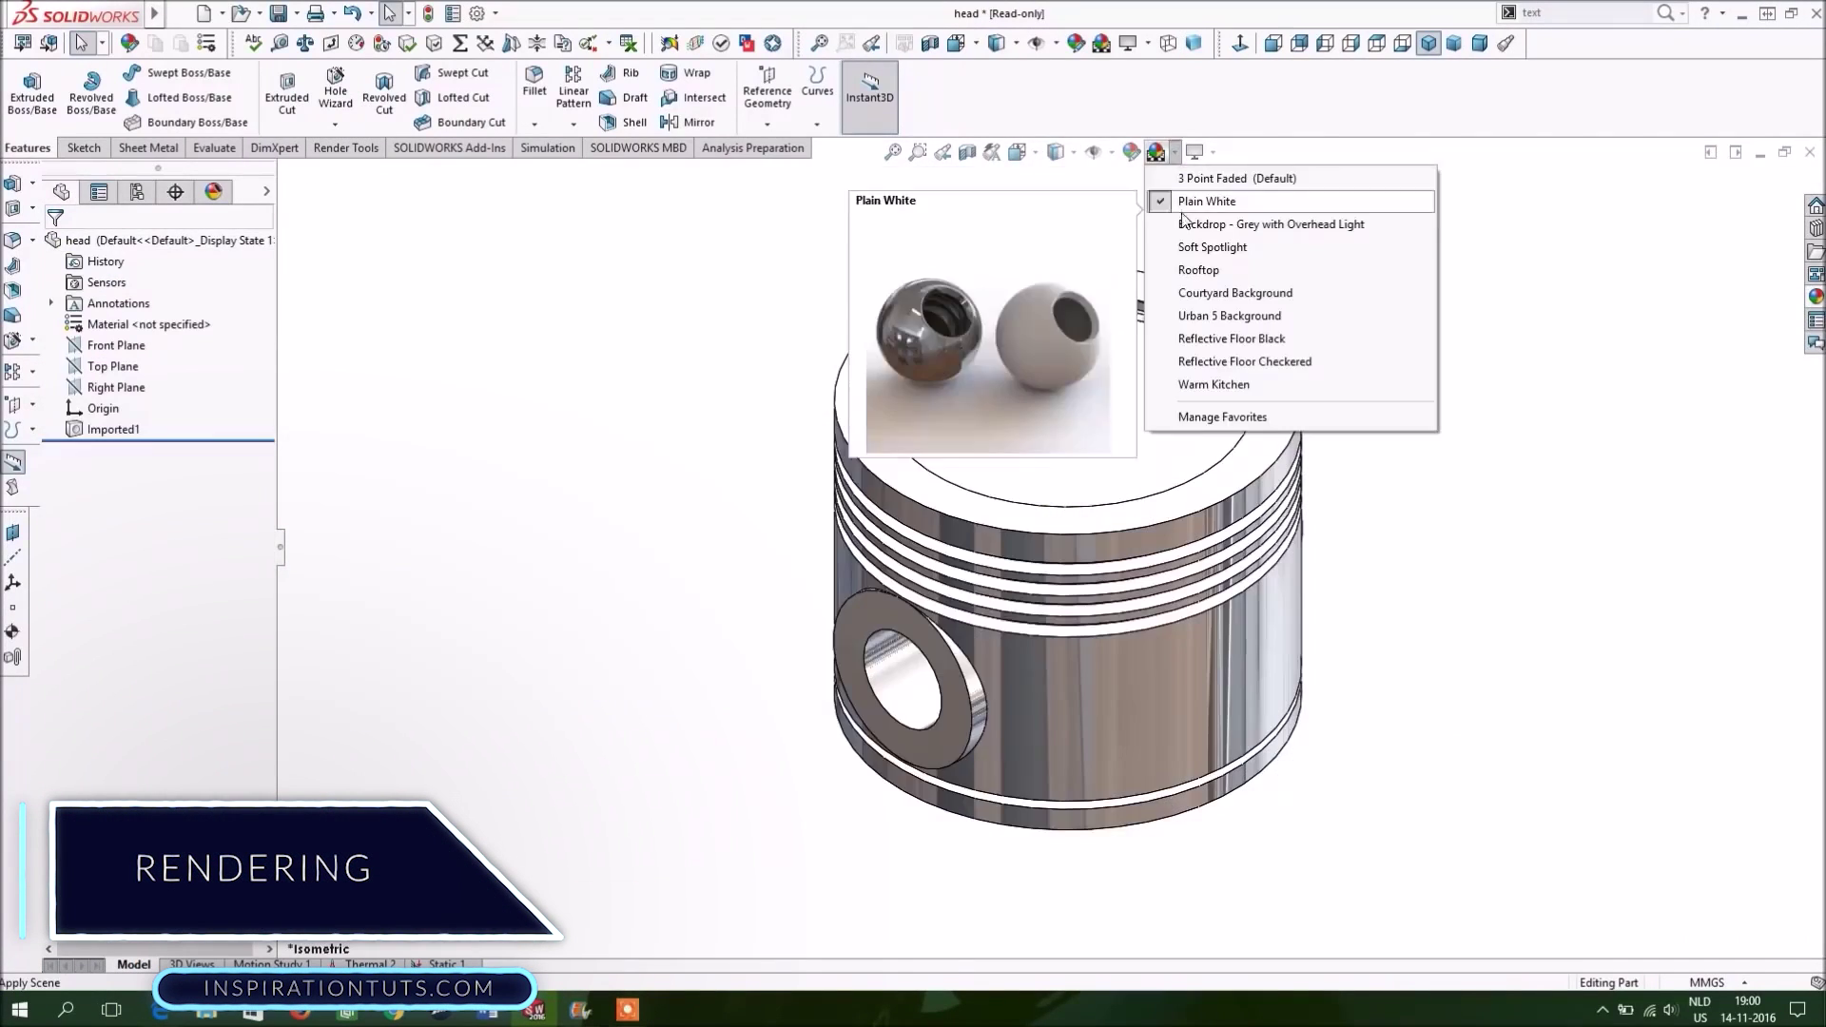
left_click(1183, 226)
left_click(1156, 152)
left_click(1231, 339)
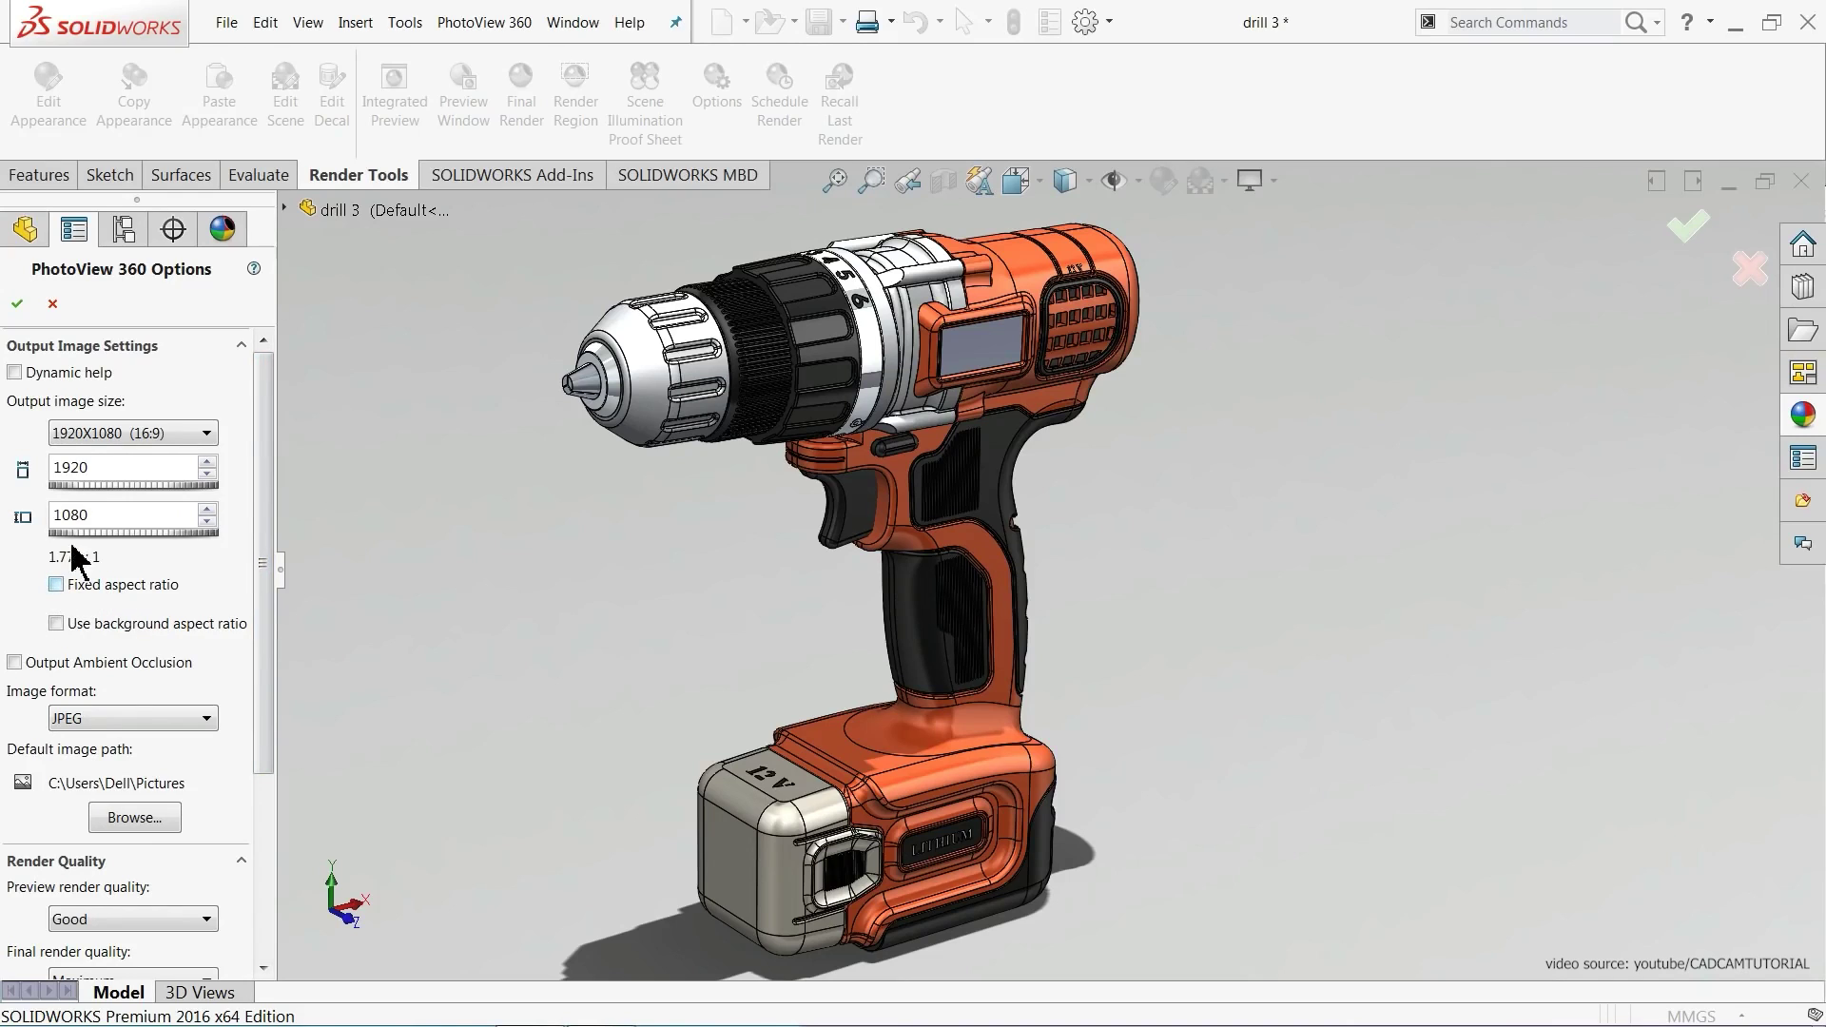
left_click(17, 304)
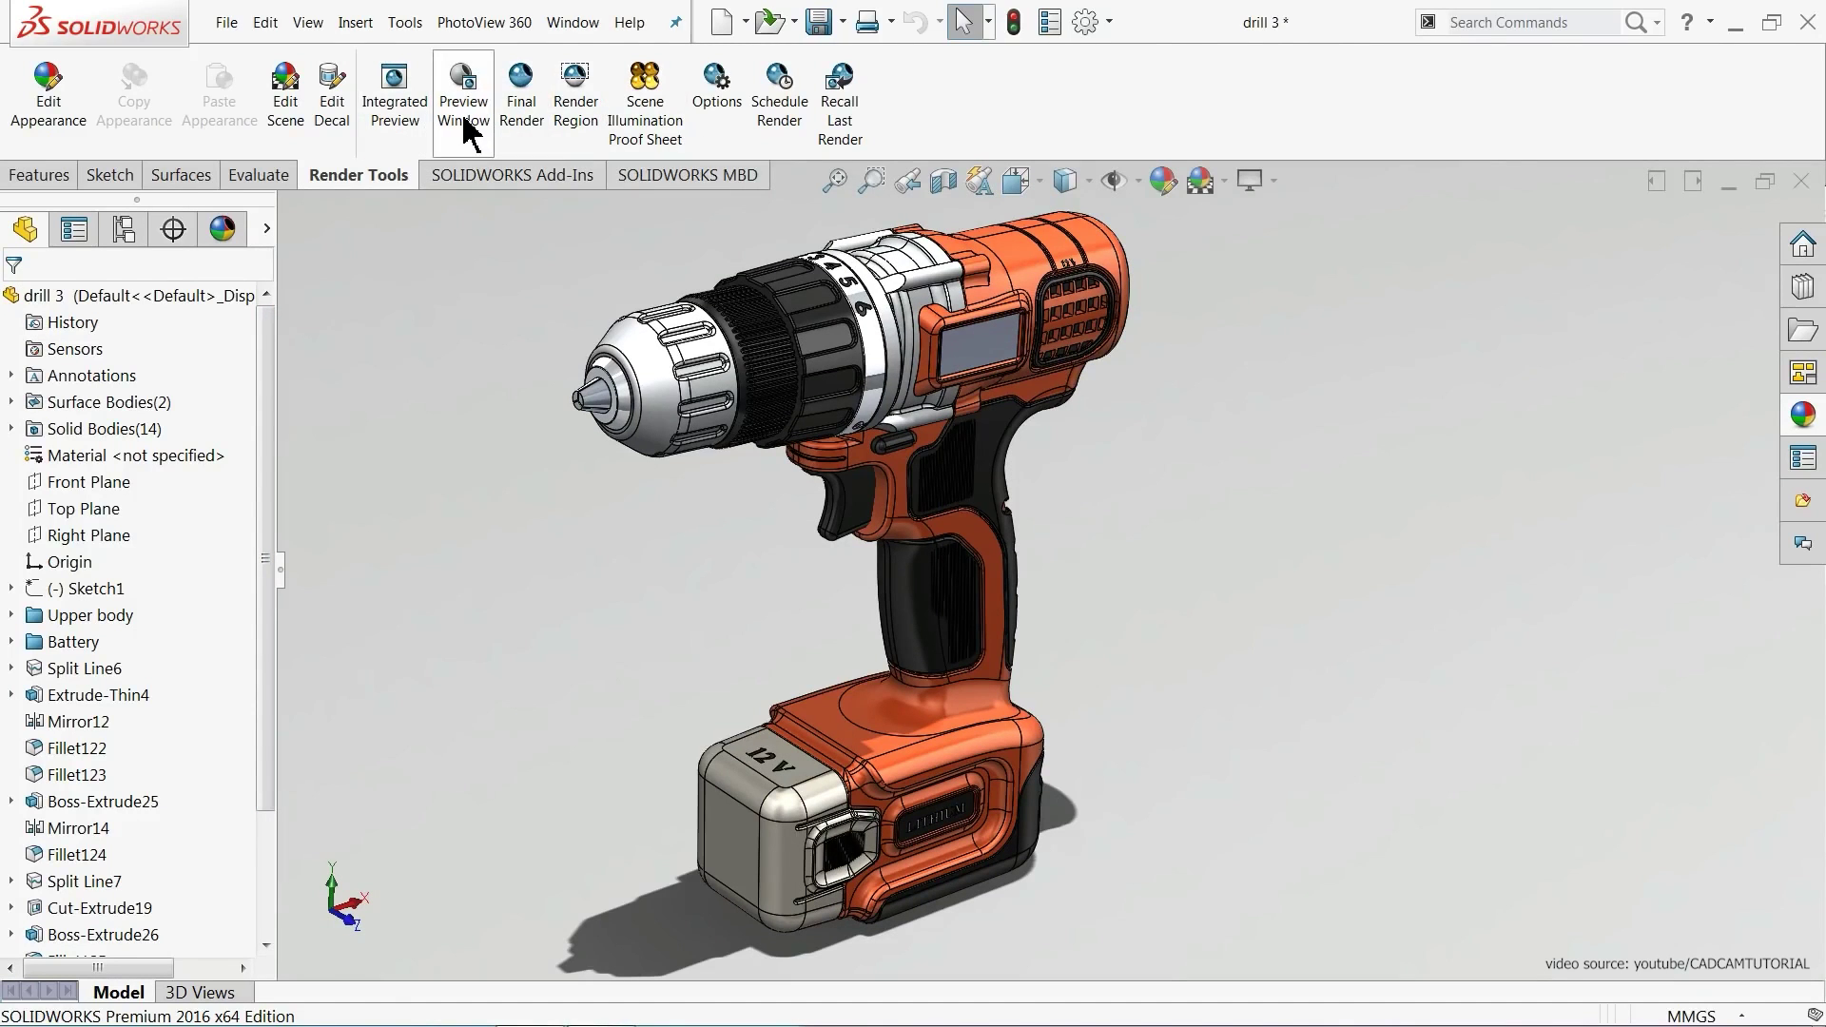
- Open a live render preview window of the drill and dismiss the Missing Image warning
left_click(467, 142)
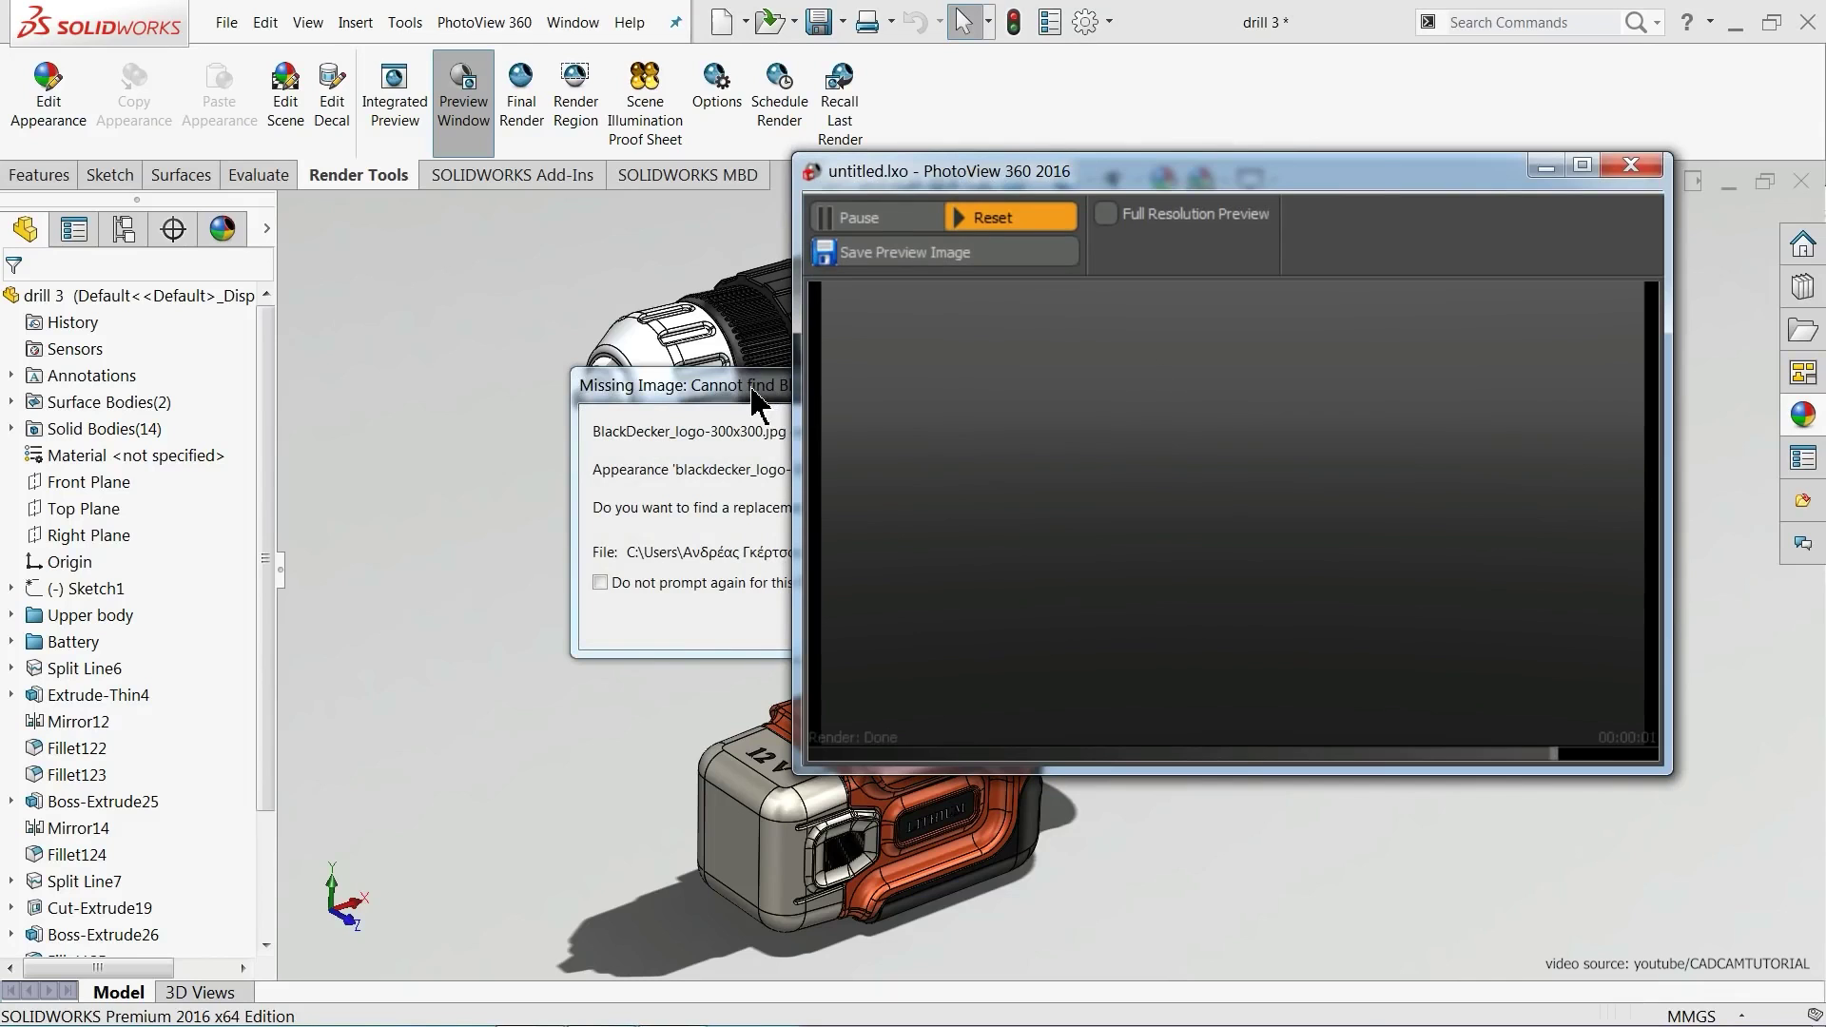
left_click(758, 404)
left_click(970, 616)
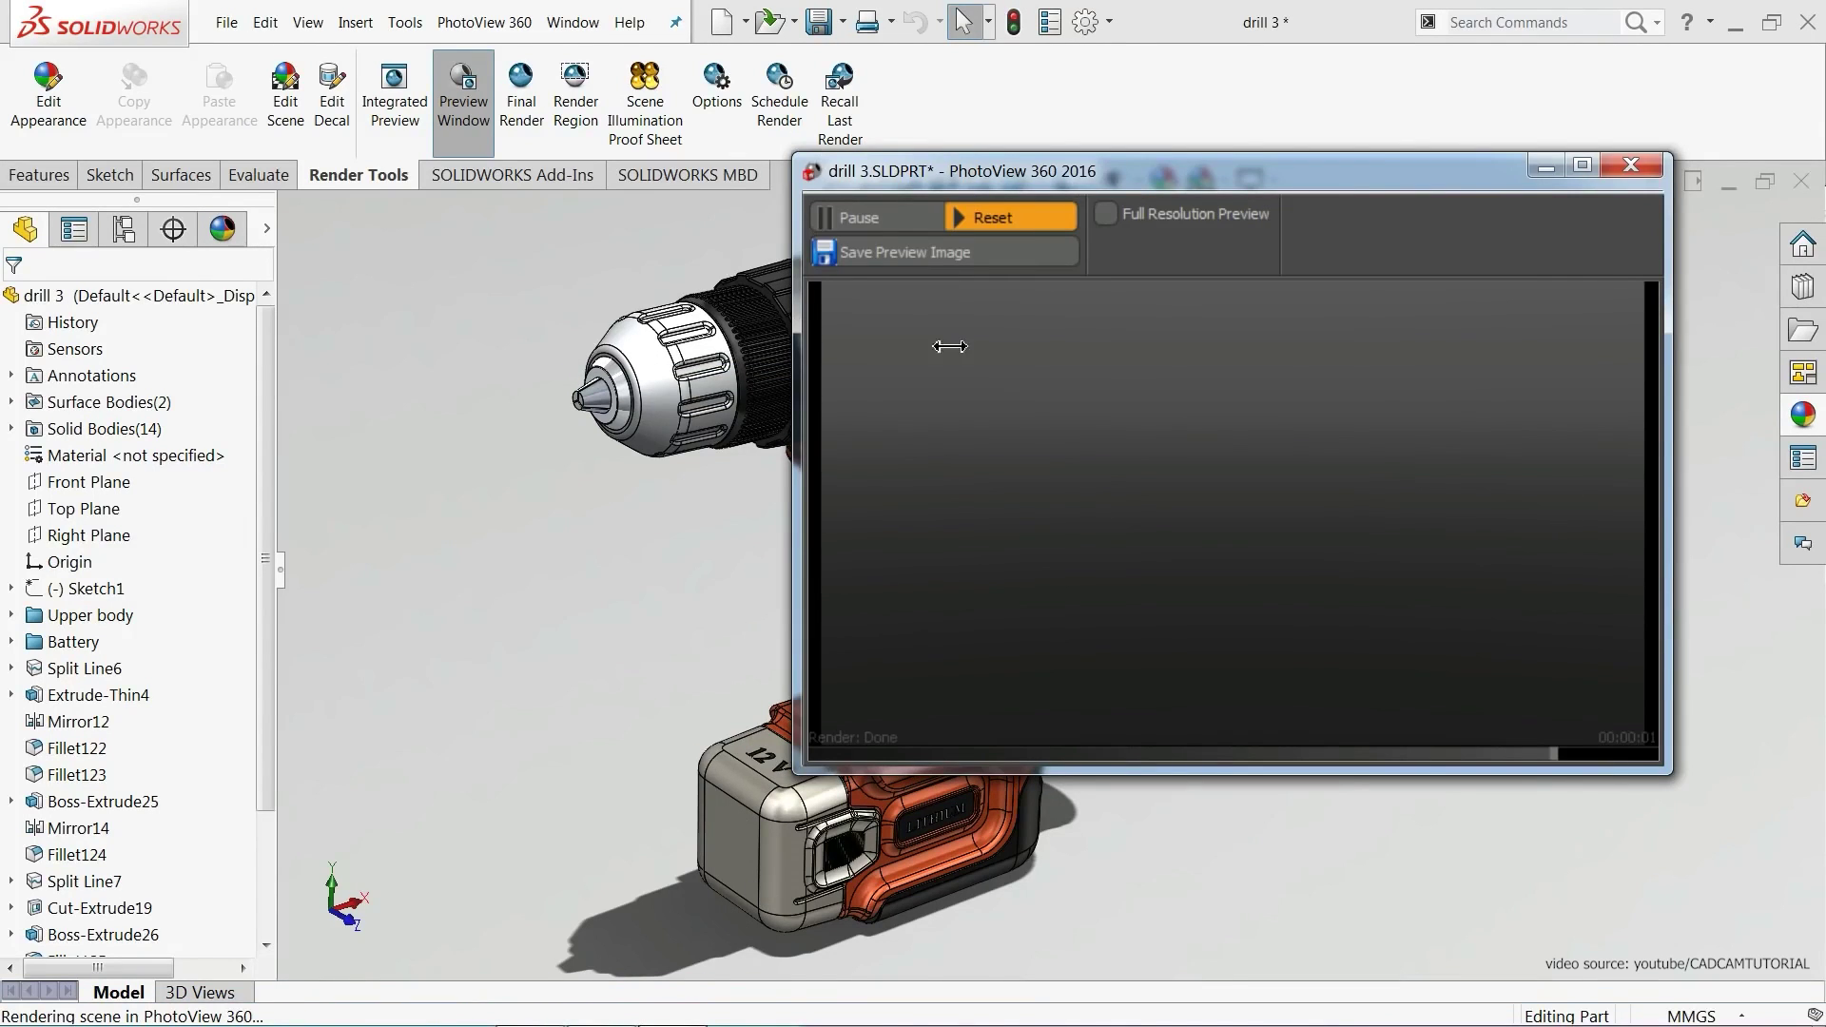
left_click_drag(1072, 172, 902, 122)
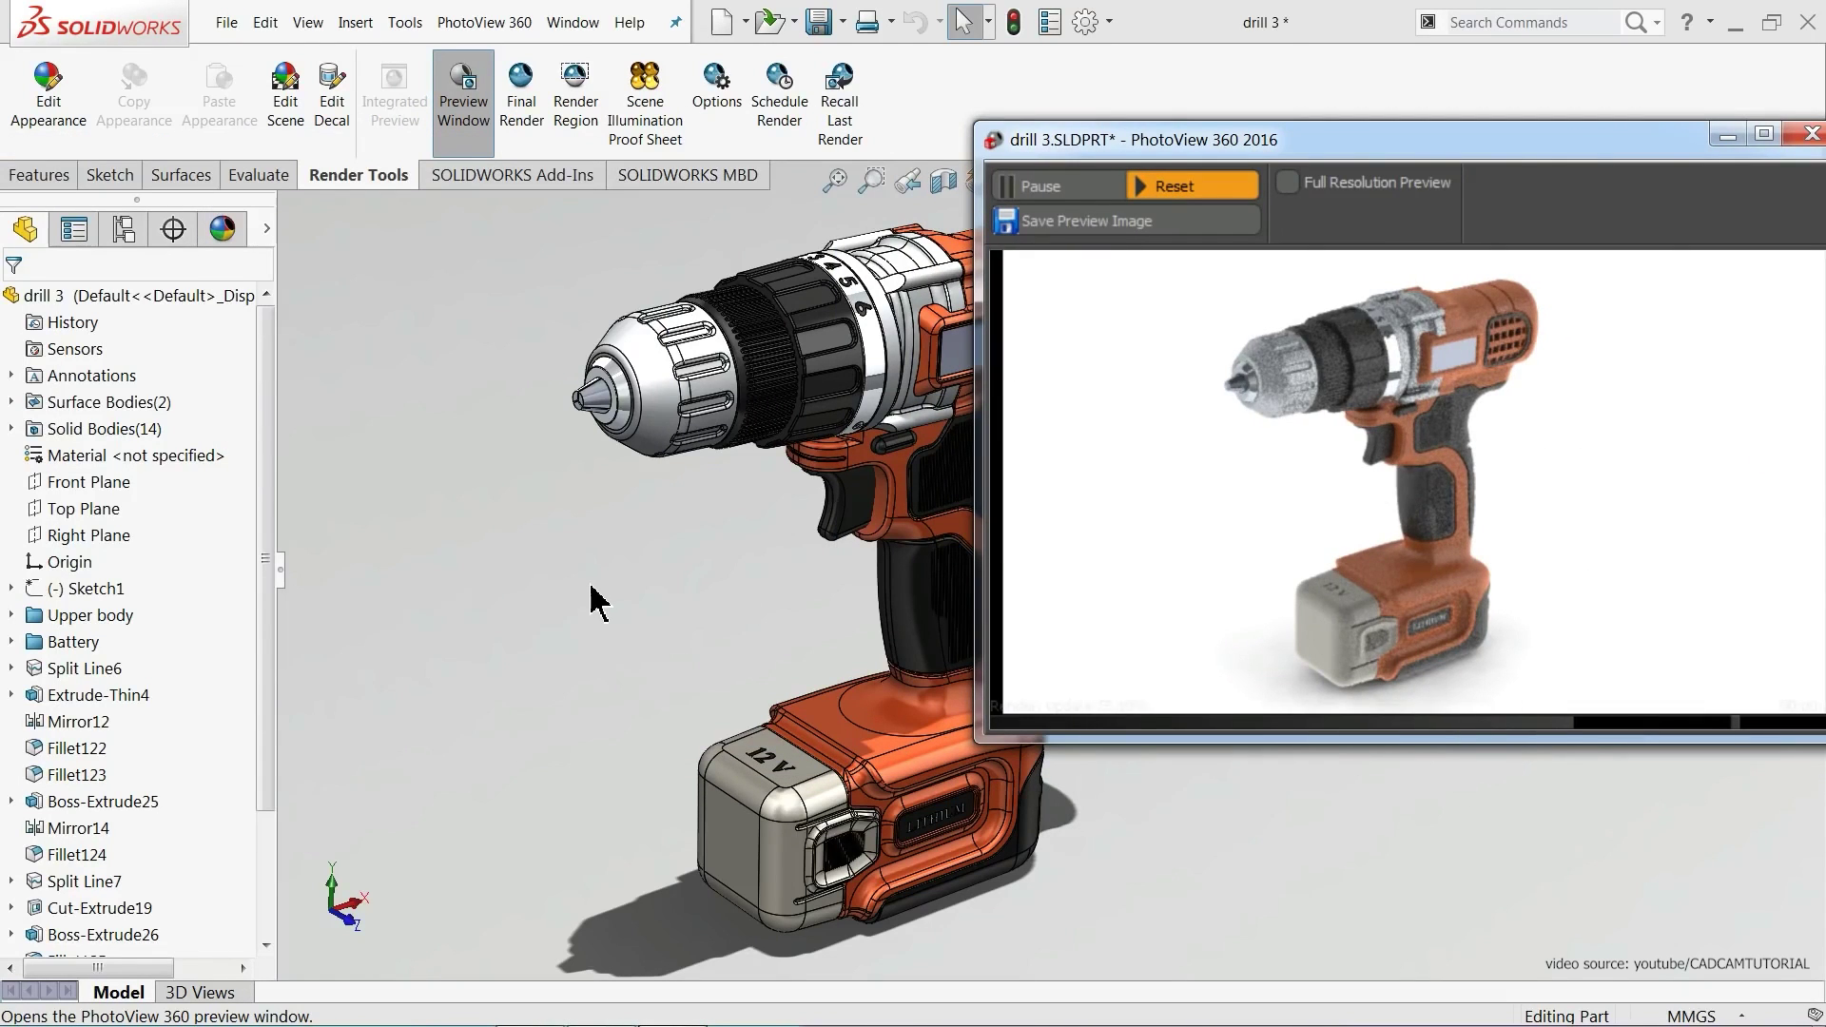
- Orbit the drill in the live preview, close it, and set up a scheduled render
middle_click_drag(590, 559, 513, 521)
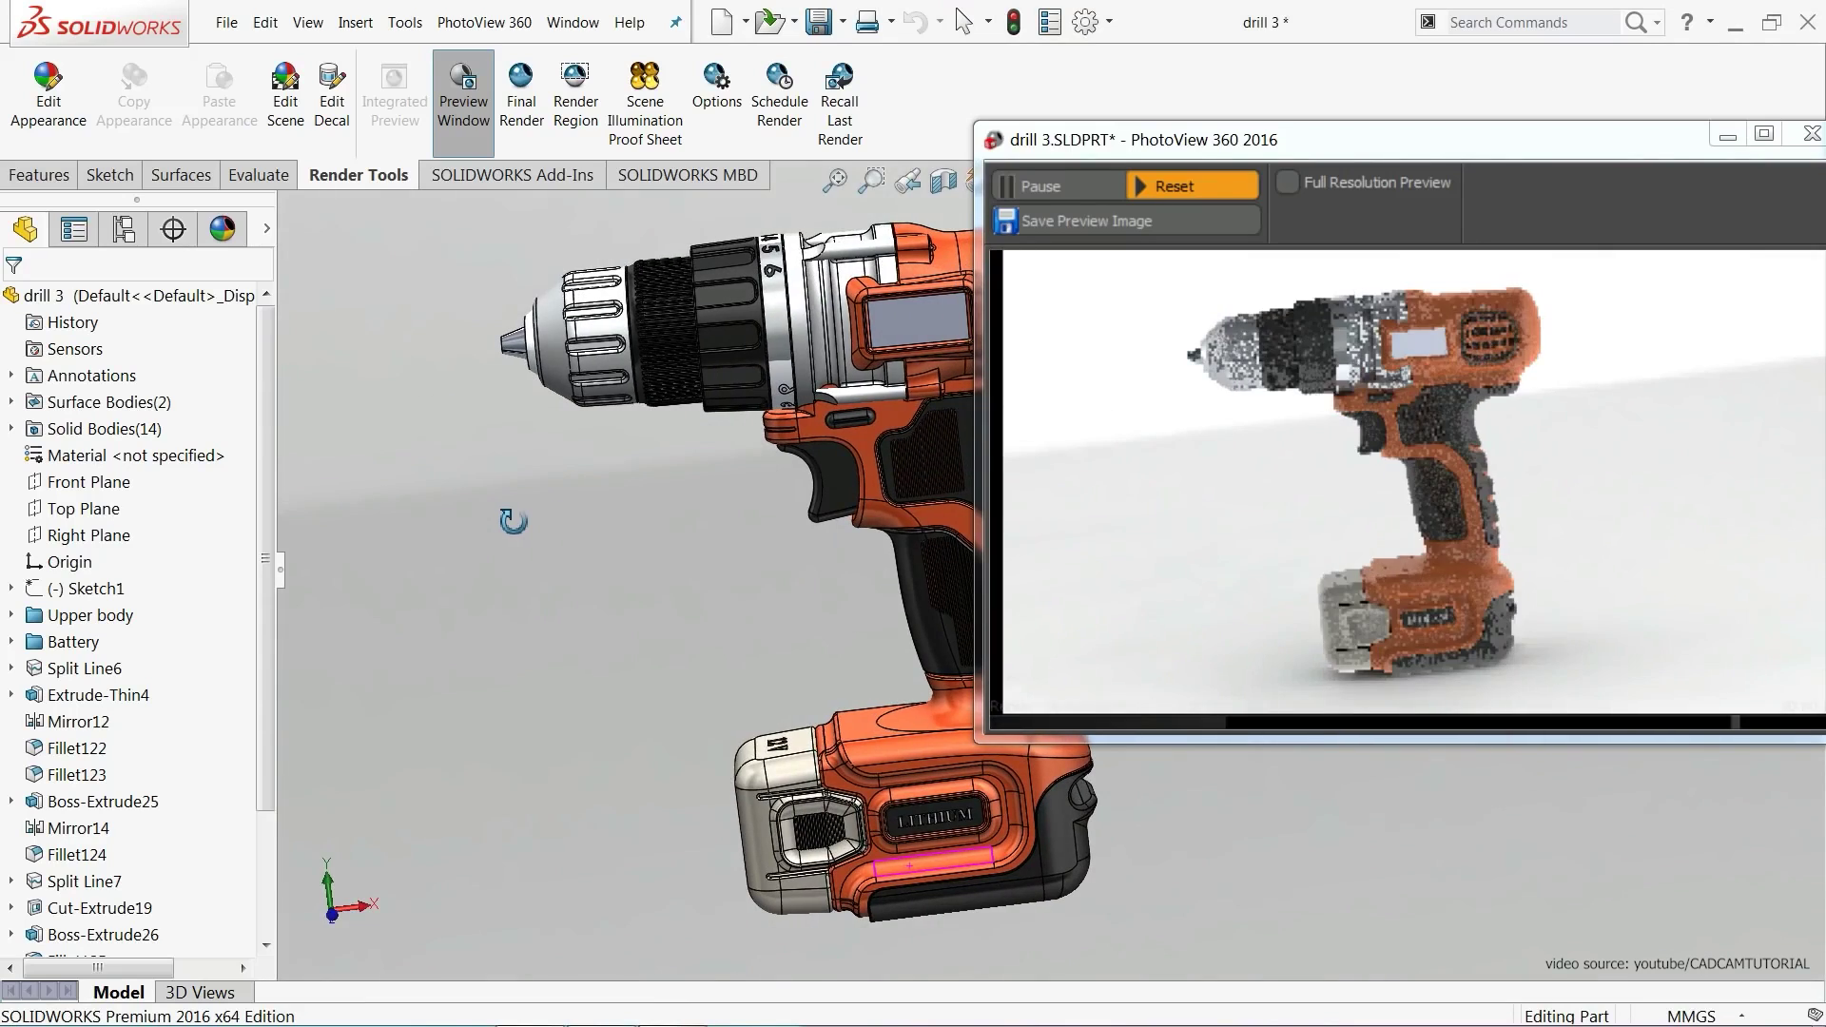
left_click_drag(513, 520, 599, 518)
key("Escape")
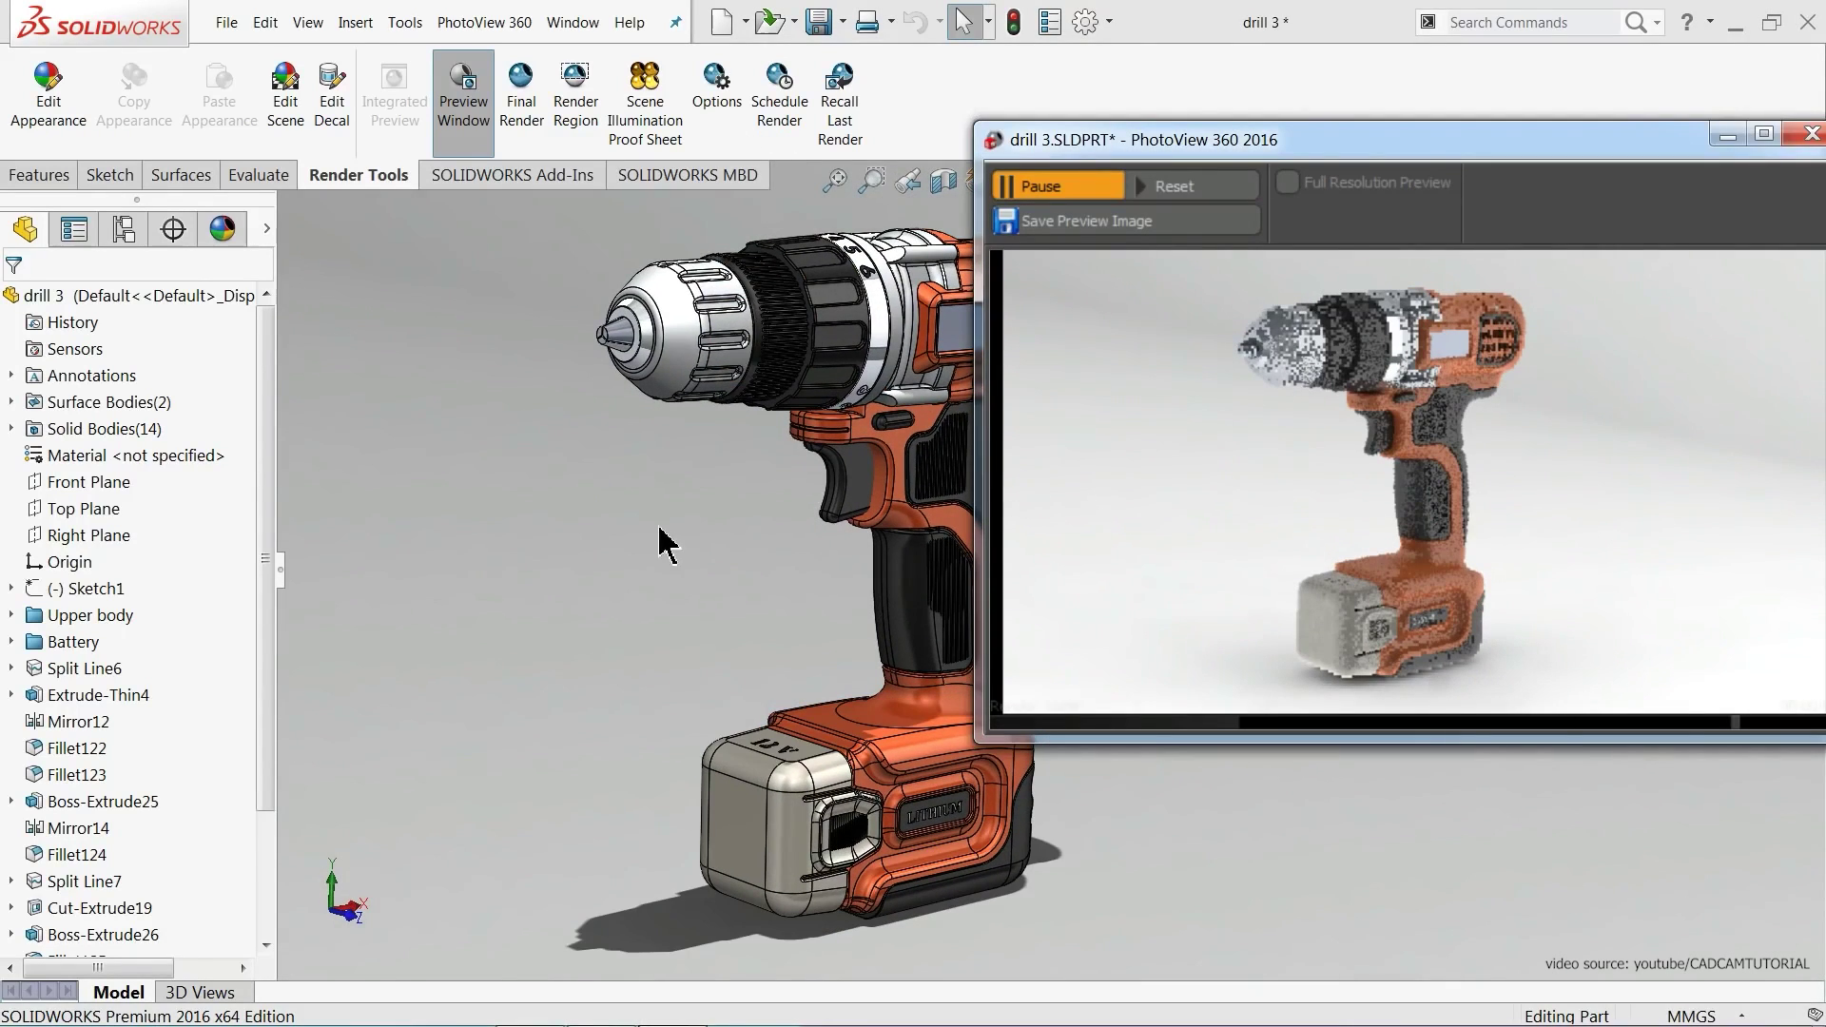
middle_click_drag(609, 540, 686, 559)
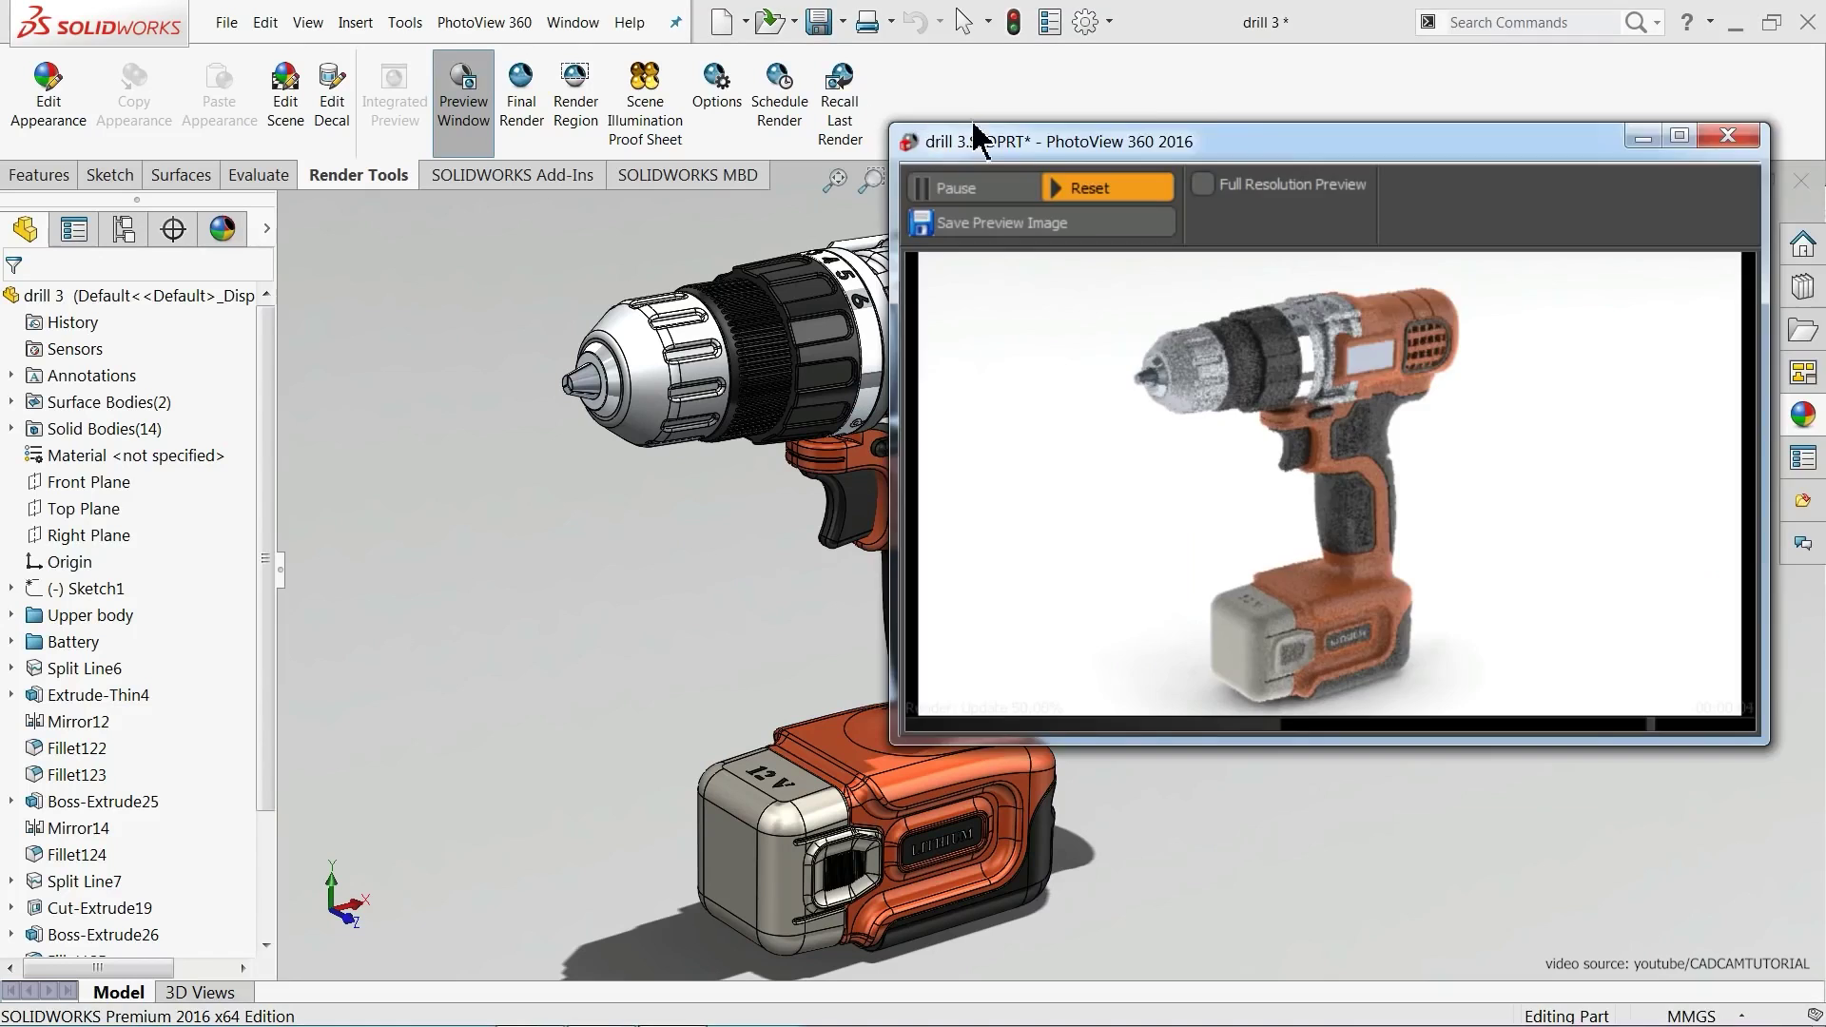
left_click(1730, 134)
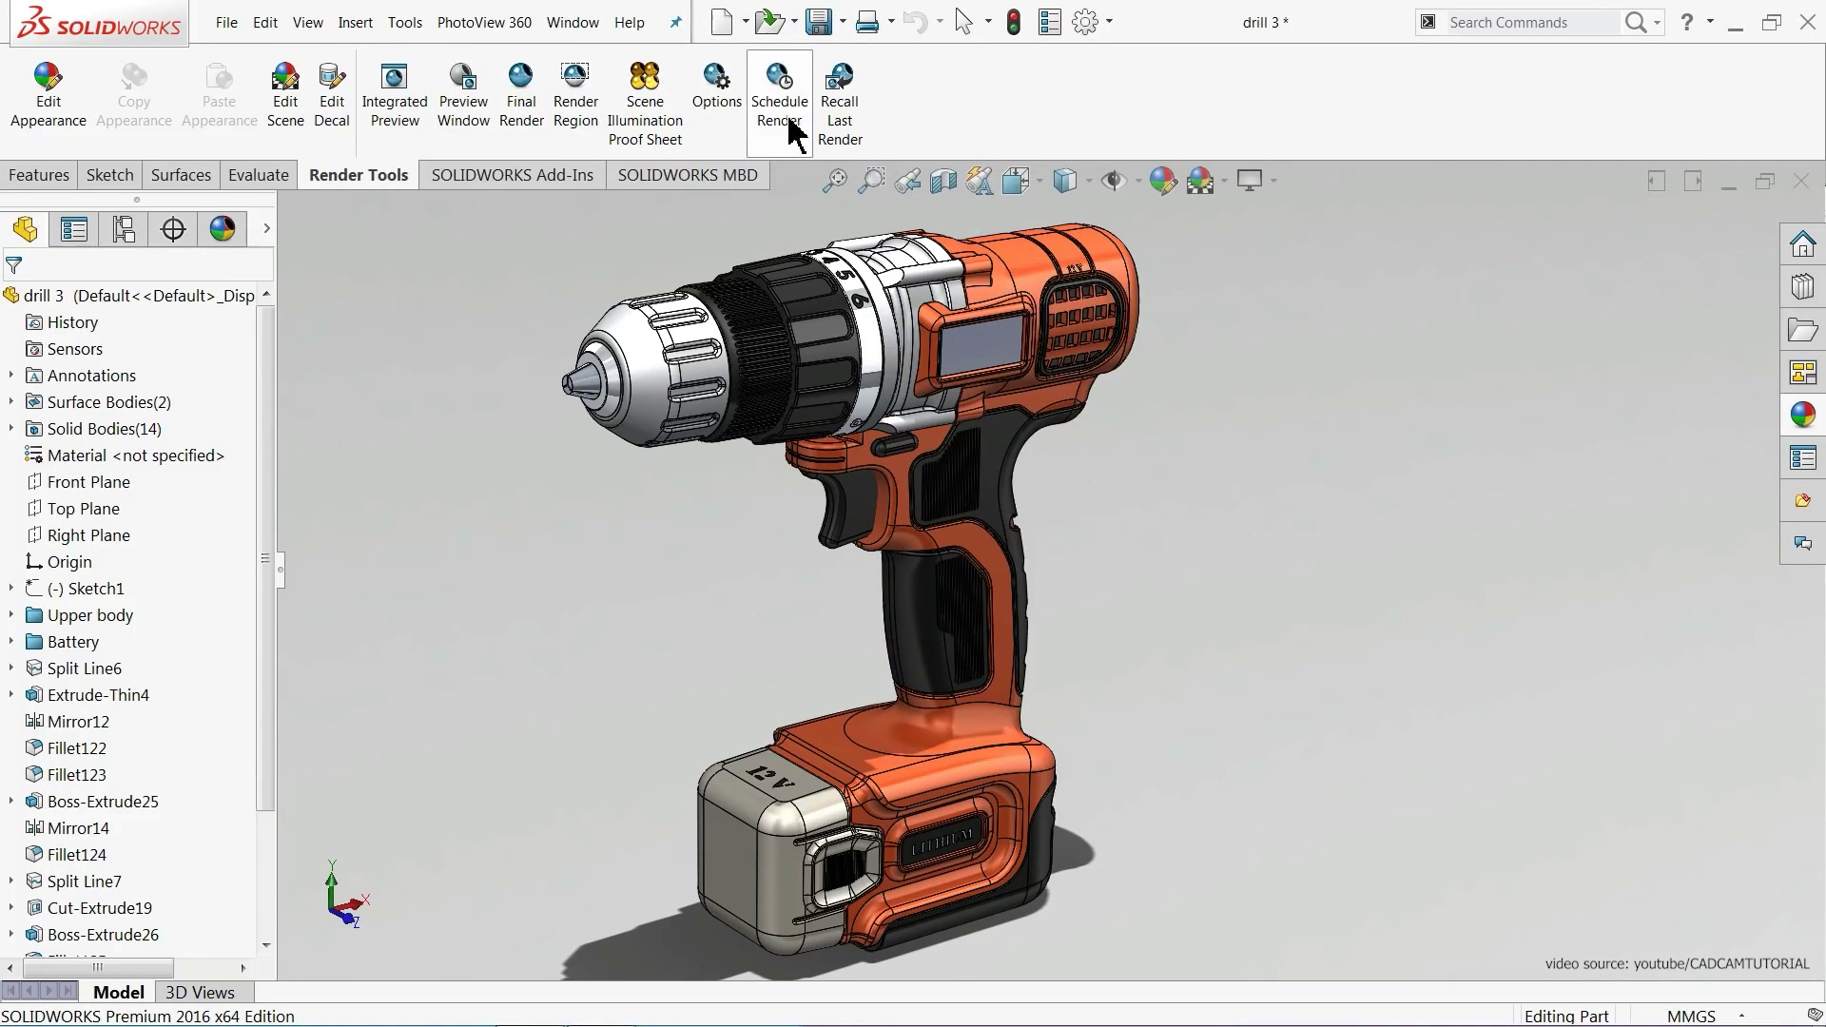
left_click(780, 125)
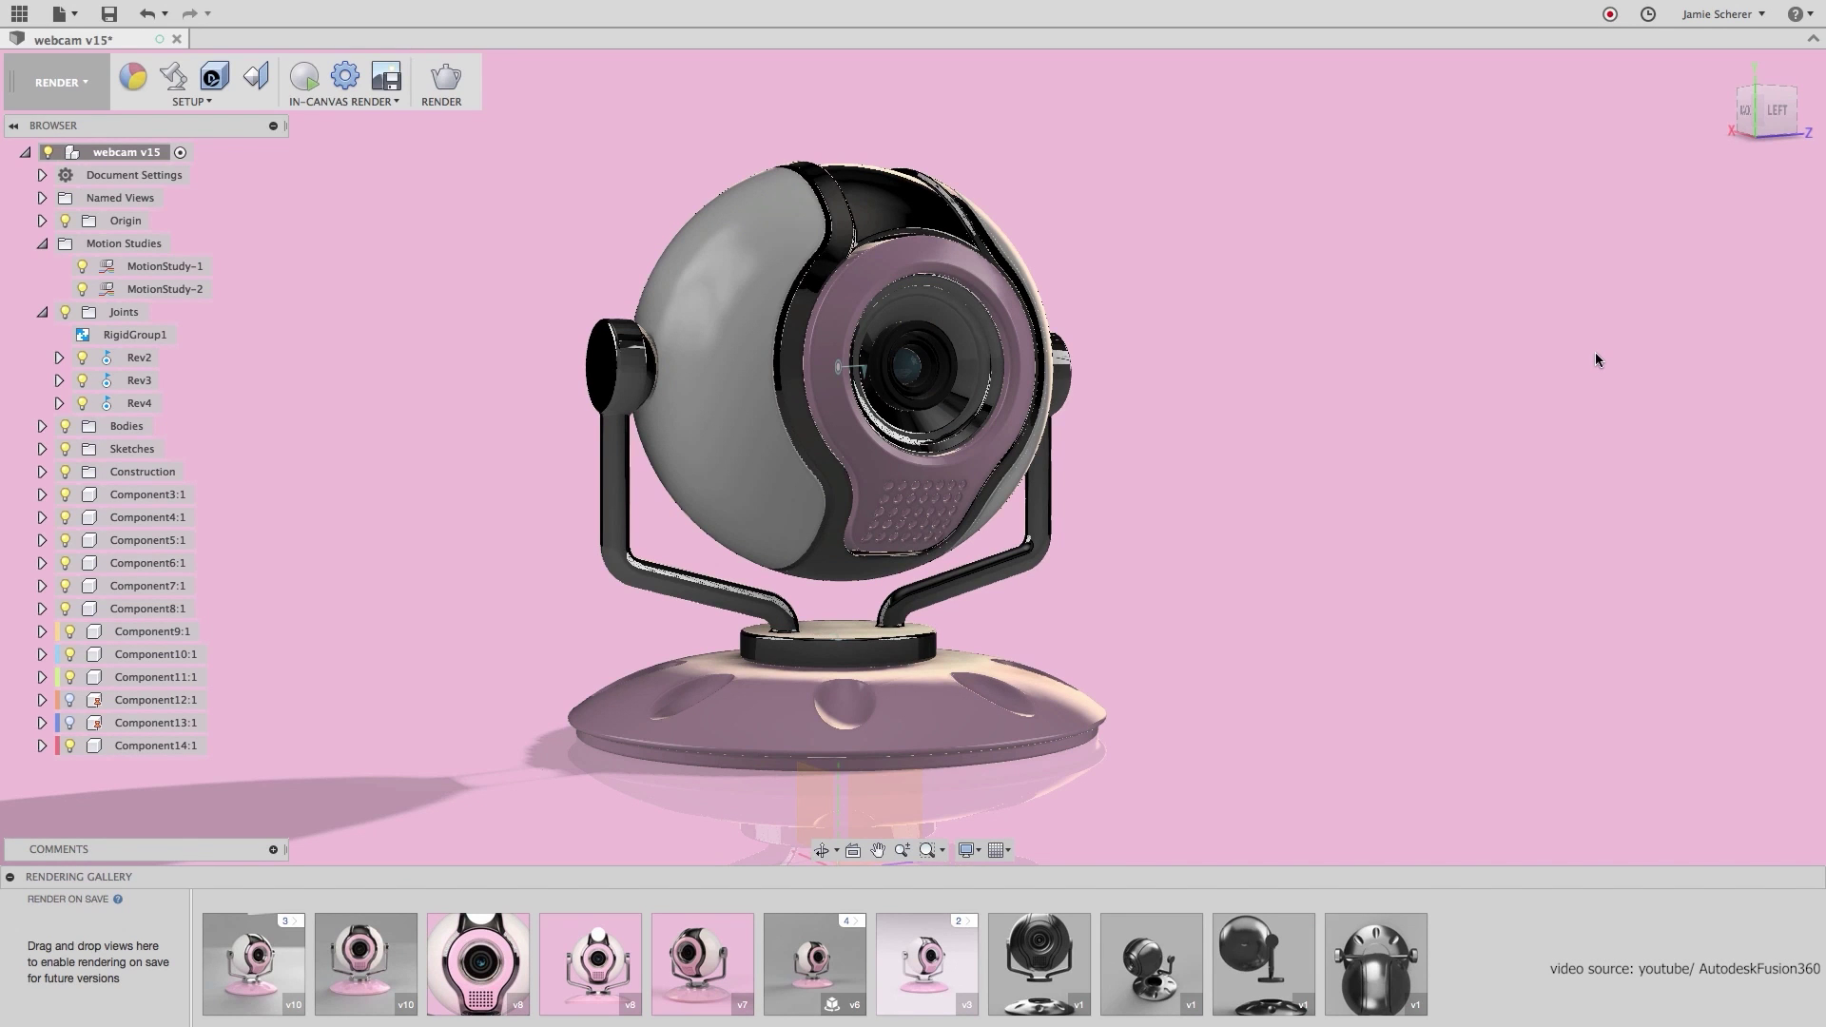
- View the v6 and v10 webcam renders from the gallery, then fit the whole webcam in view
left_click(816, 967)
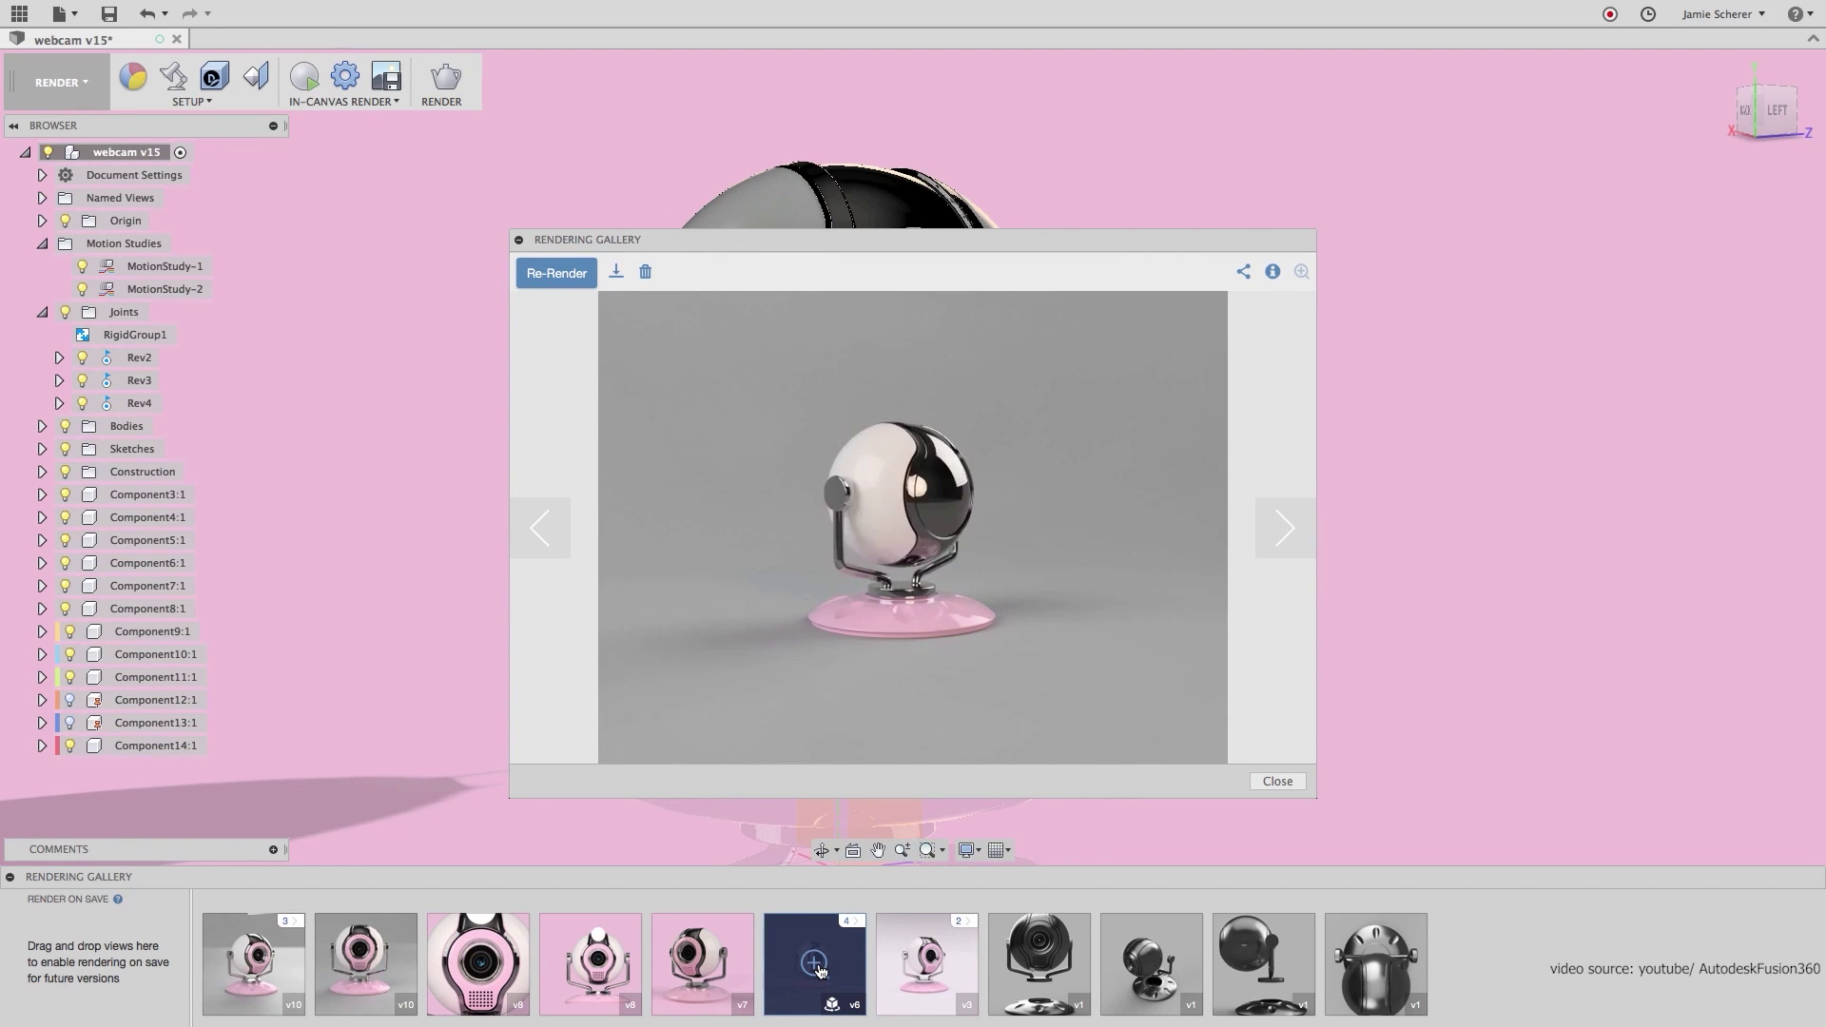
left_click(1276, 782)
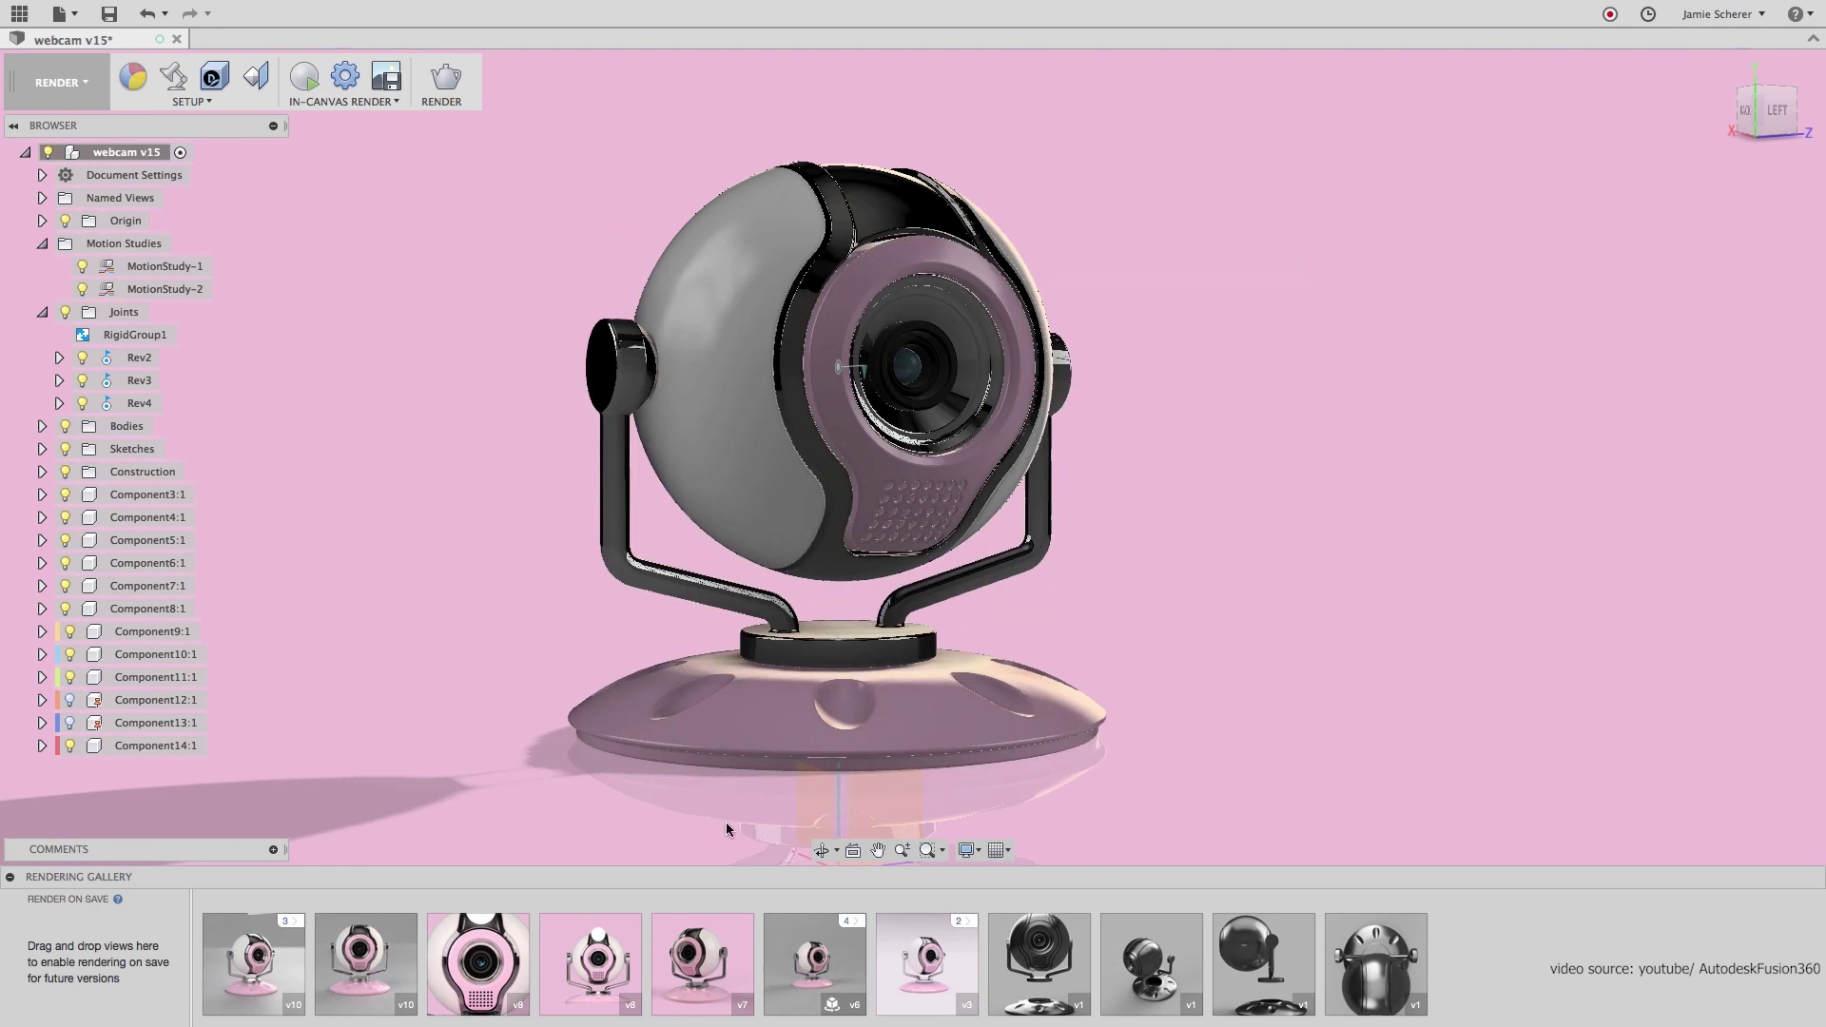
left_click(266, 969)
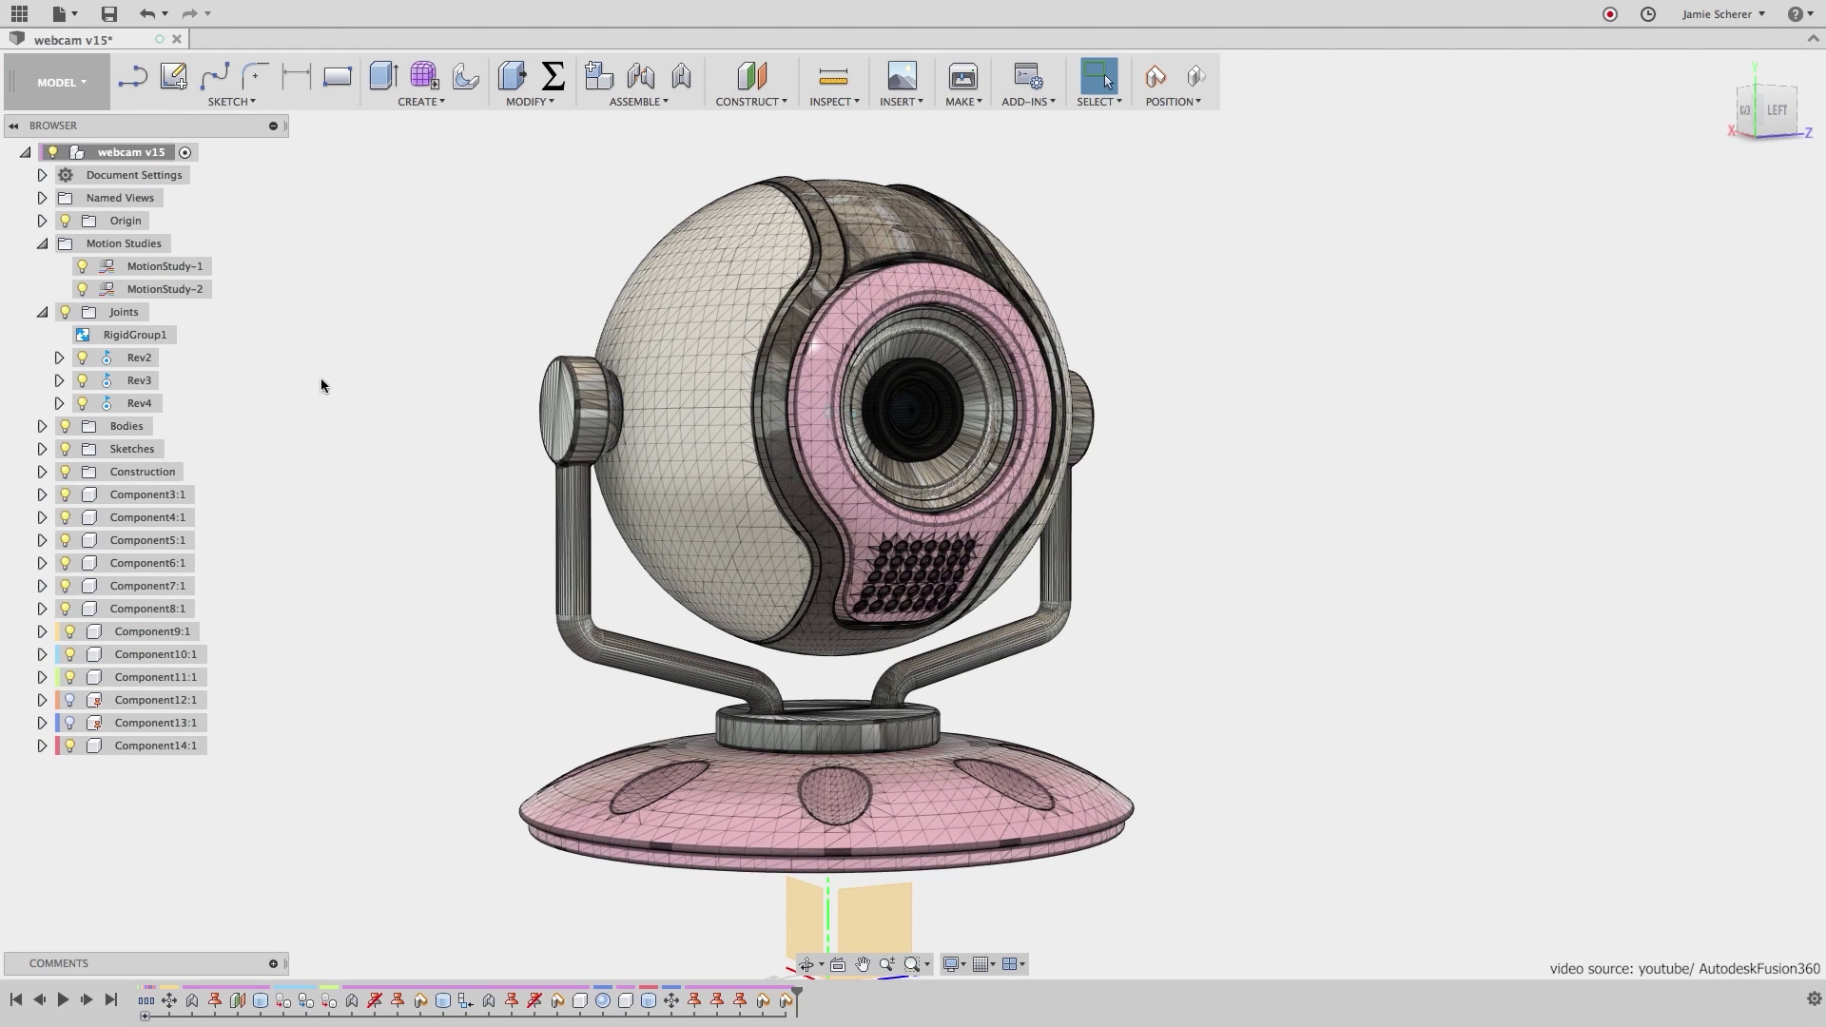
key("F6")
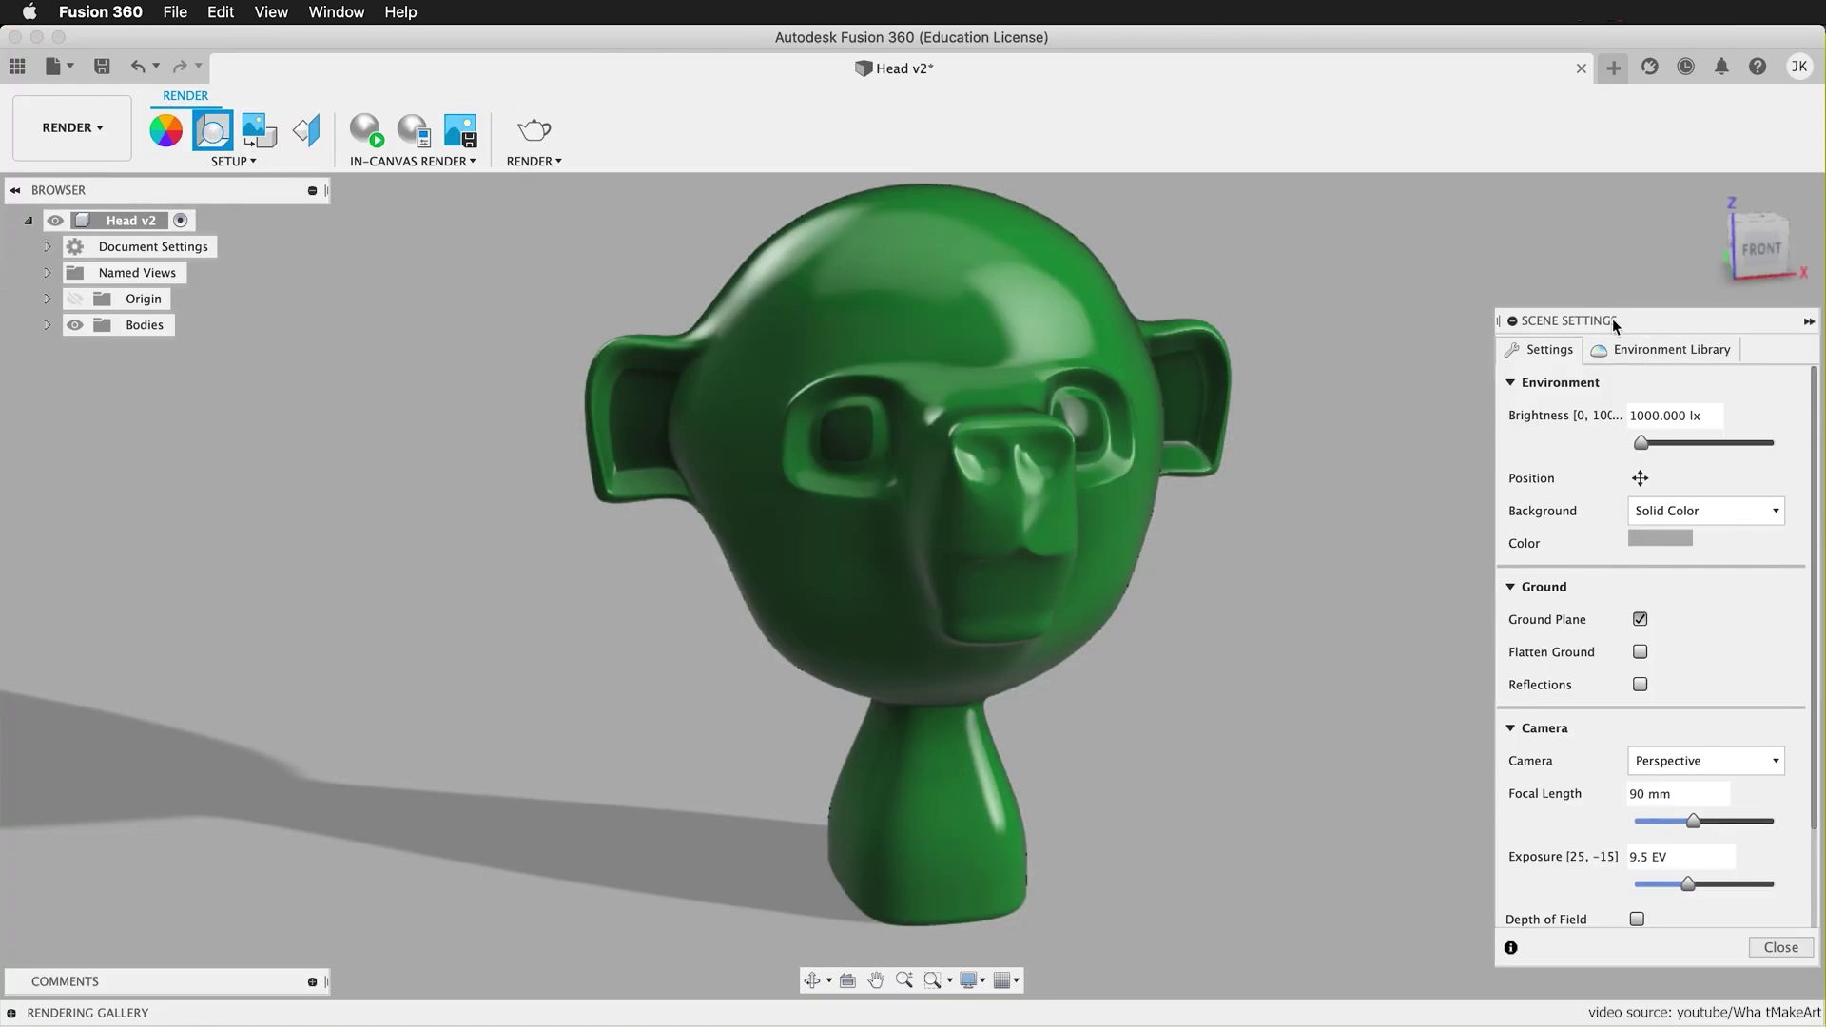
- Use the environment as the background and widen the camera to a 20 mm focal length
left_click(1674, 545)
middle_click_drag(1261, 627, 1731, 812, "shift")
left_click_drag(1693, 789, 1641, 789)
middle_click_drag(1132, 640, 1005, 697, "shift")
- Swap the plaza for the dark workshop environment from the library and open Render Settings
left_click(1666, 351)
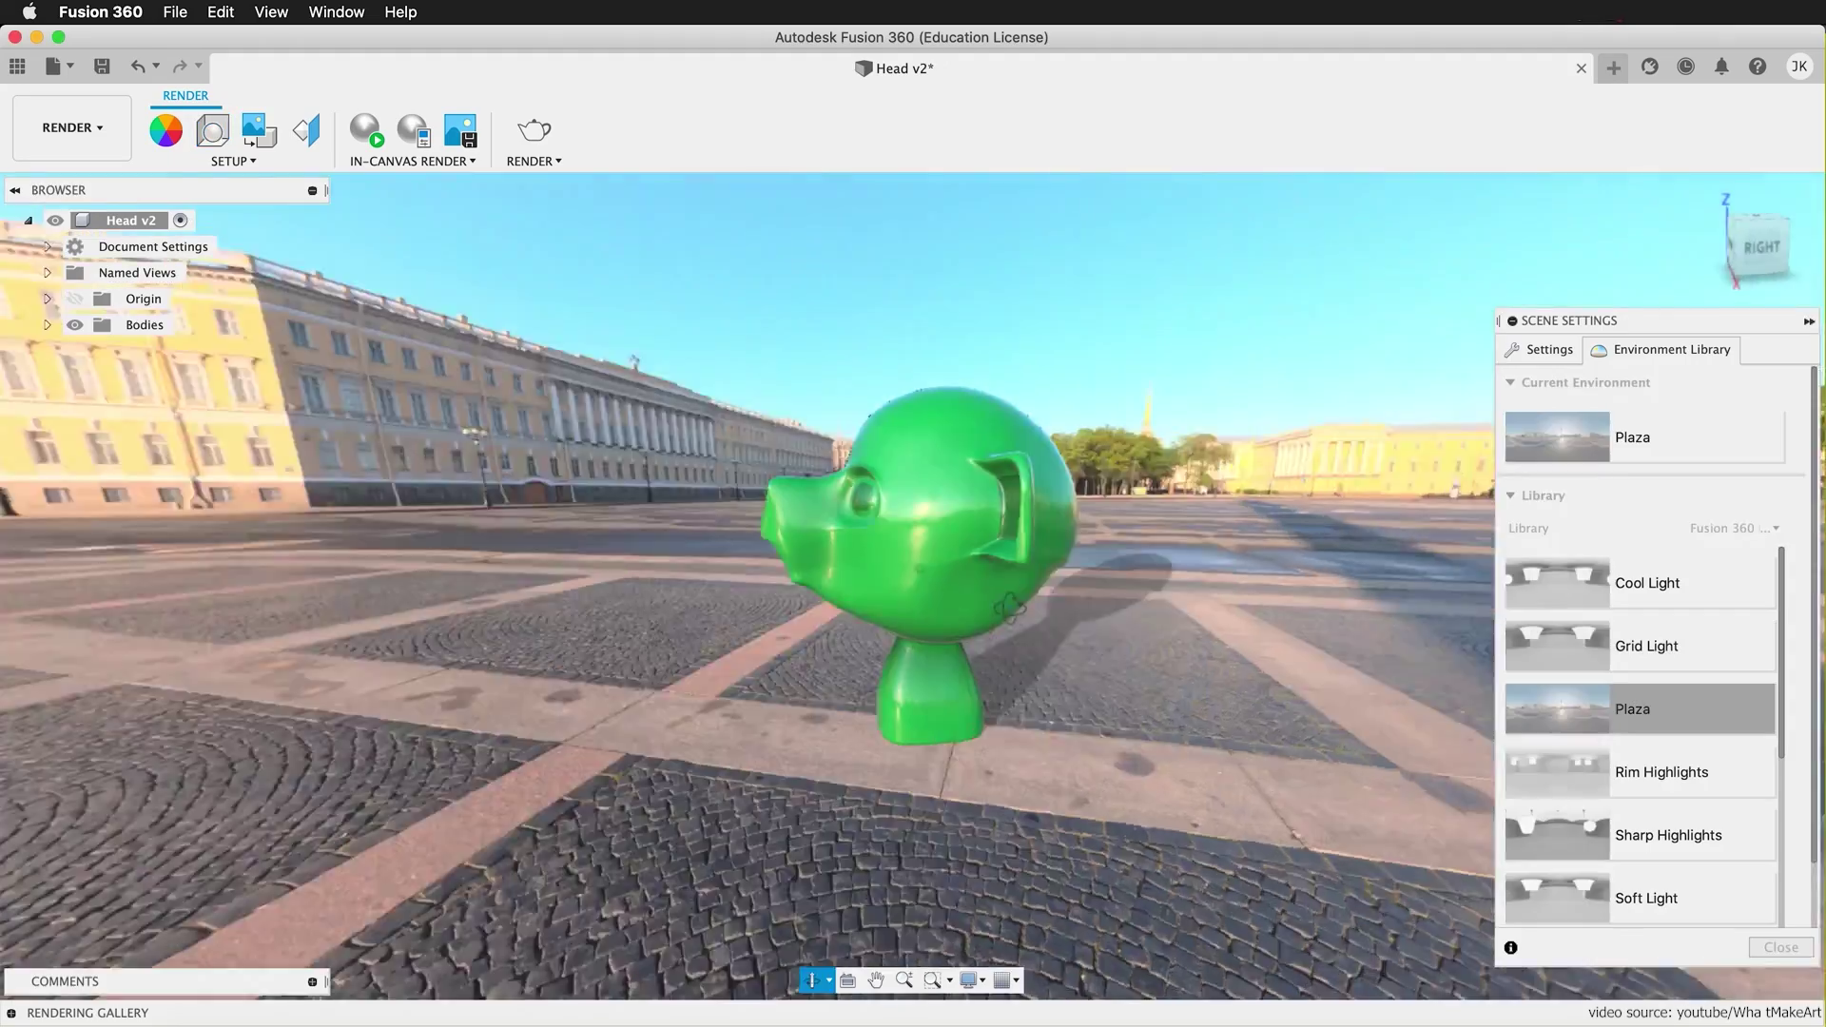
middle_click_drag(951, 666, 951, 589, "shift")
scroll(936, 625, "down", 5)
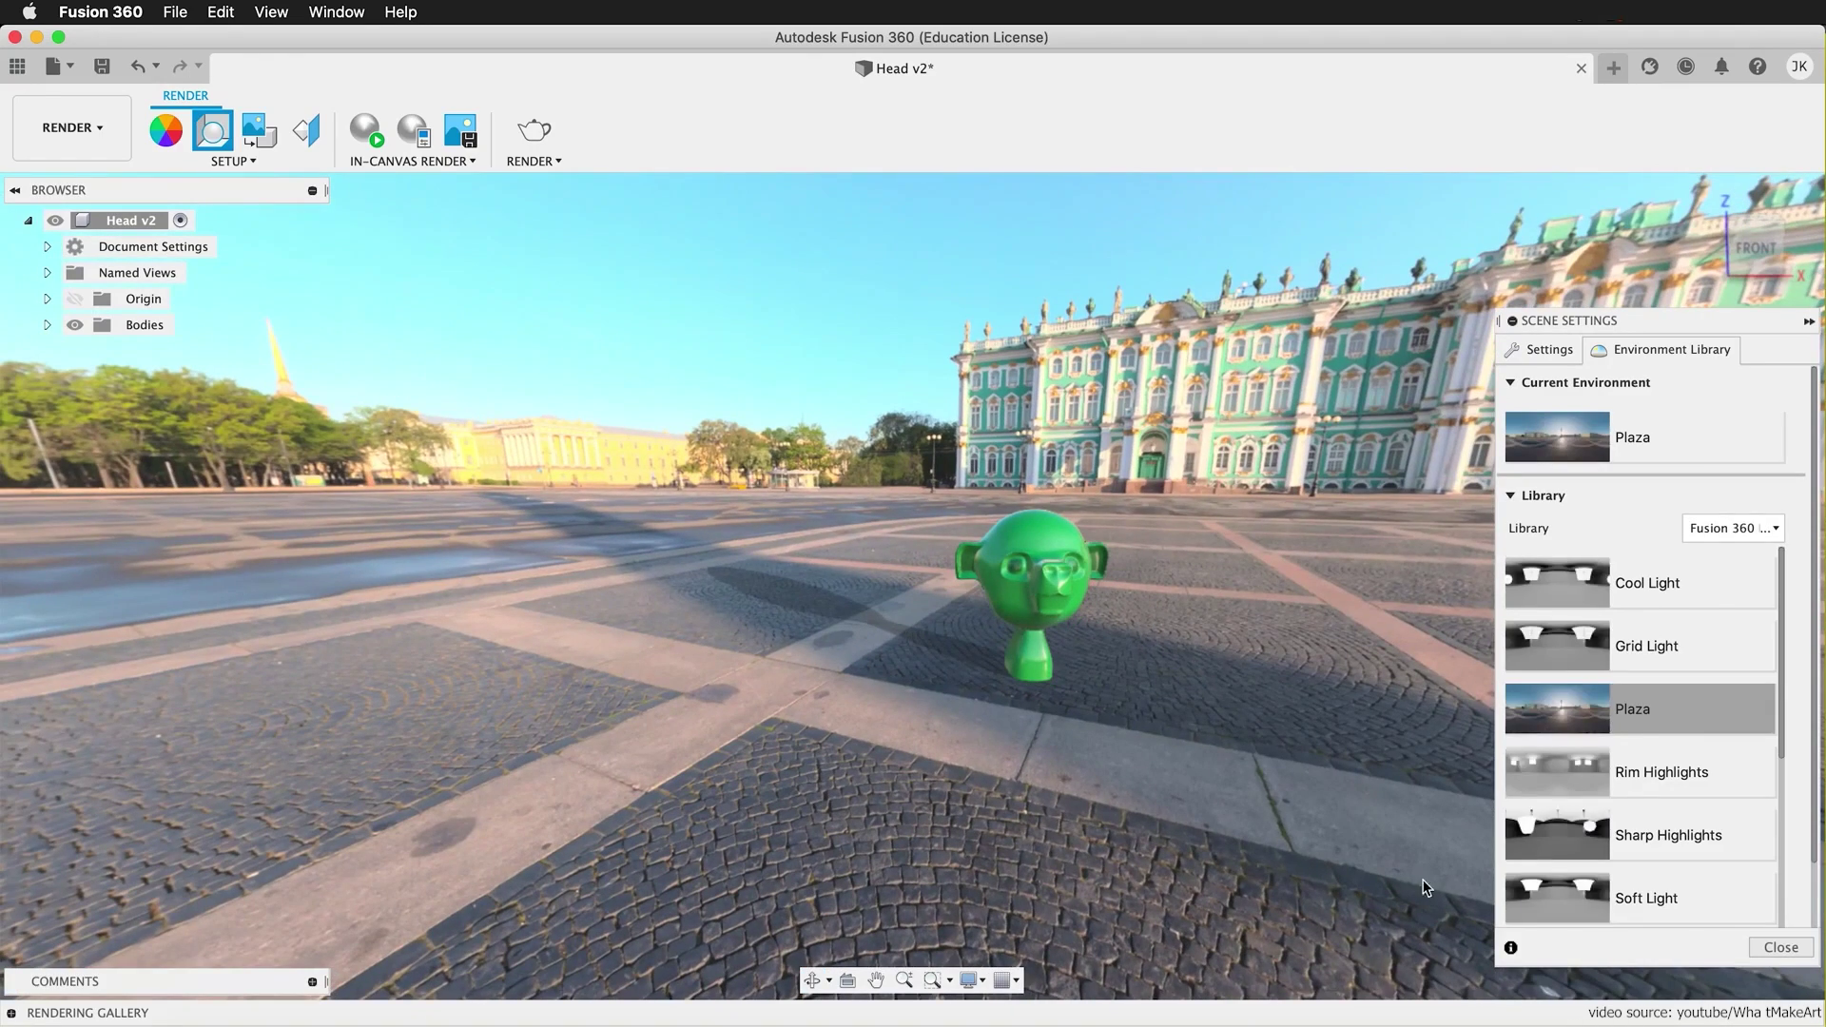
scroll(1654, 817, "down", 3)
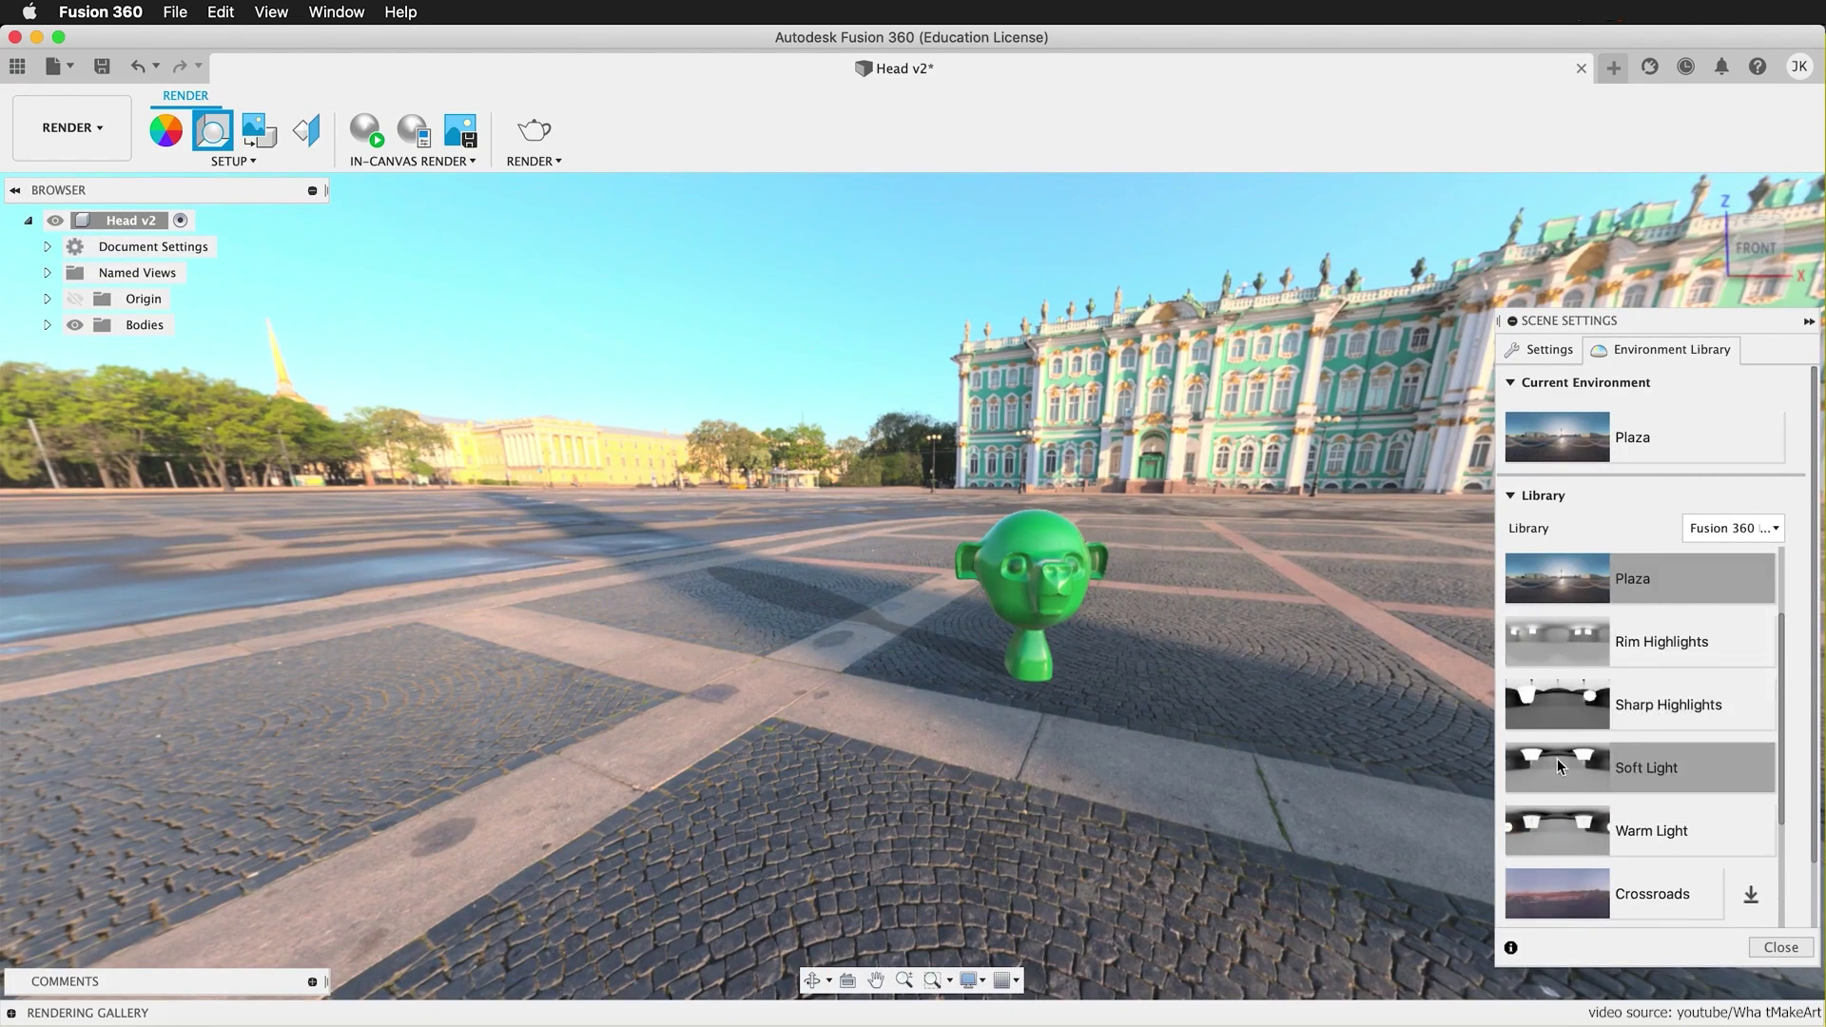
scroll(1636, 740, "down", 4)
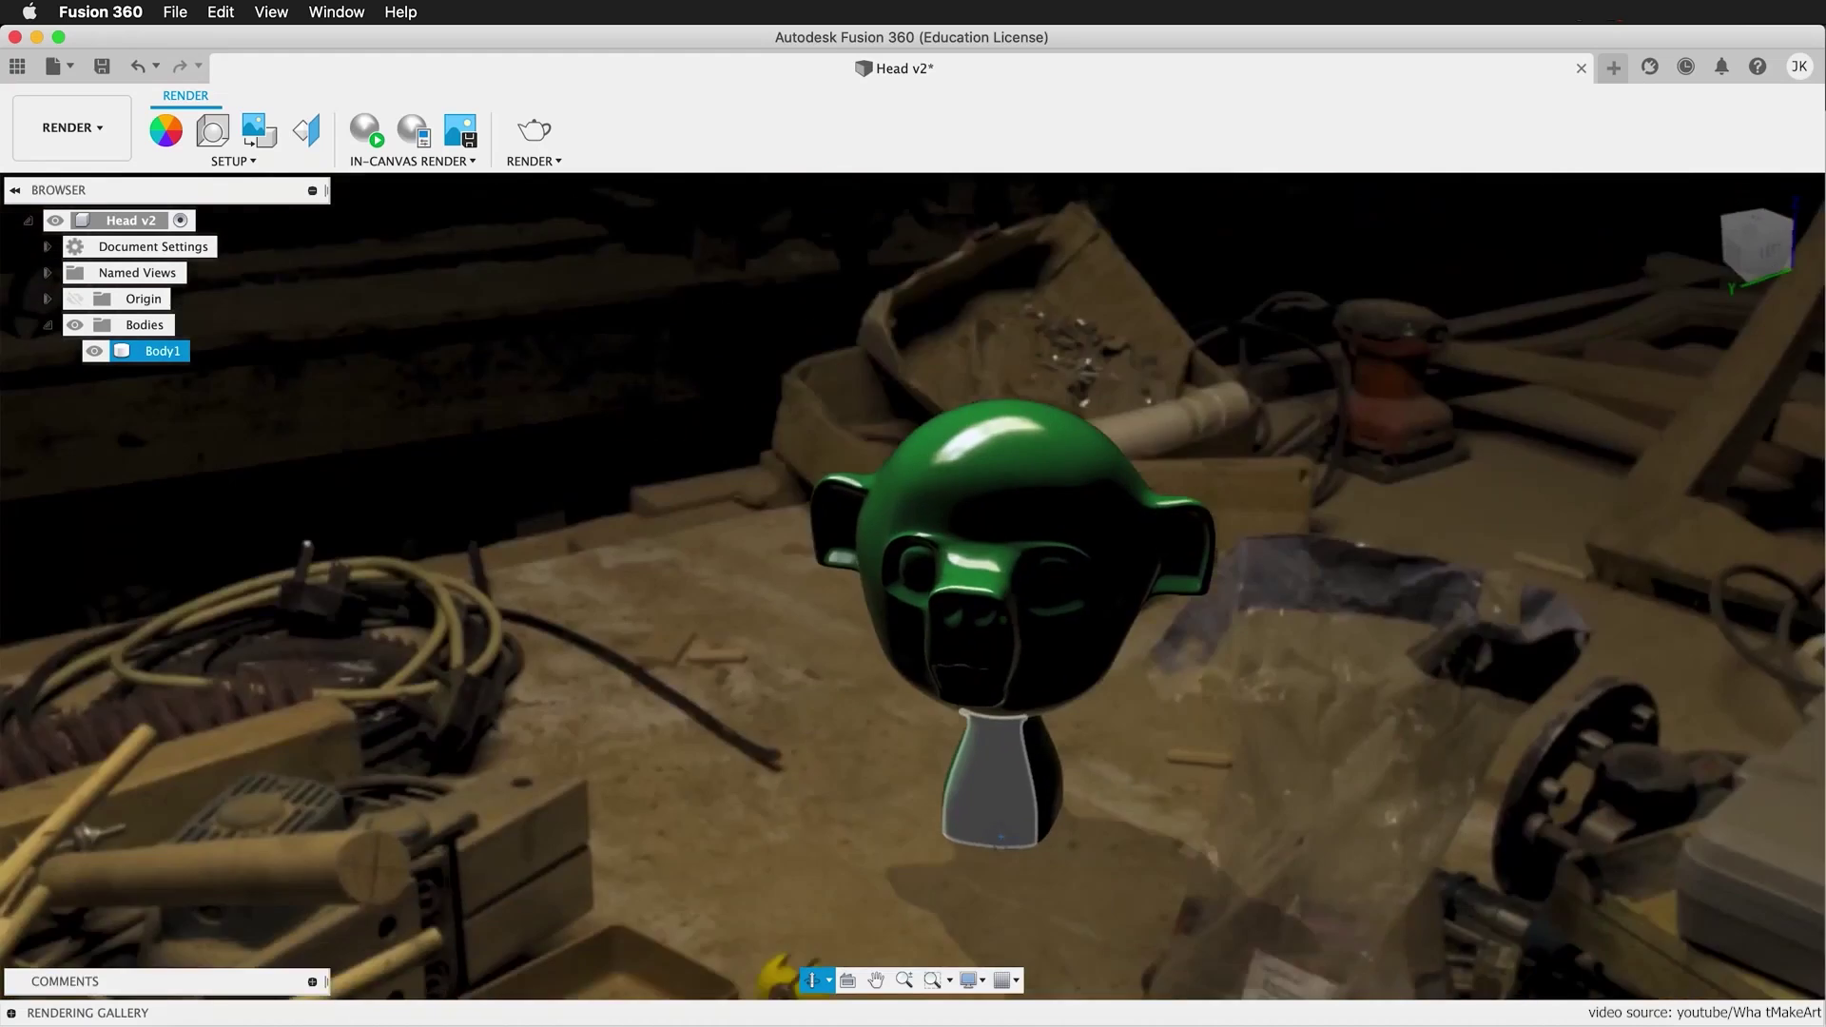
left_click_drag(951, 856, 1101, 868)
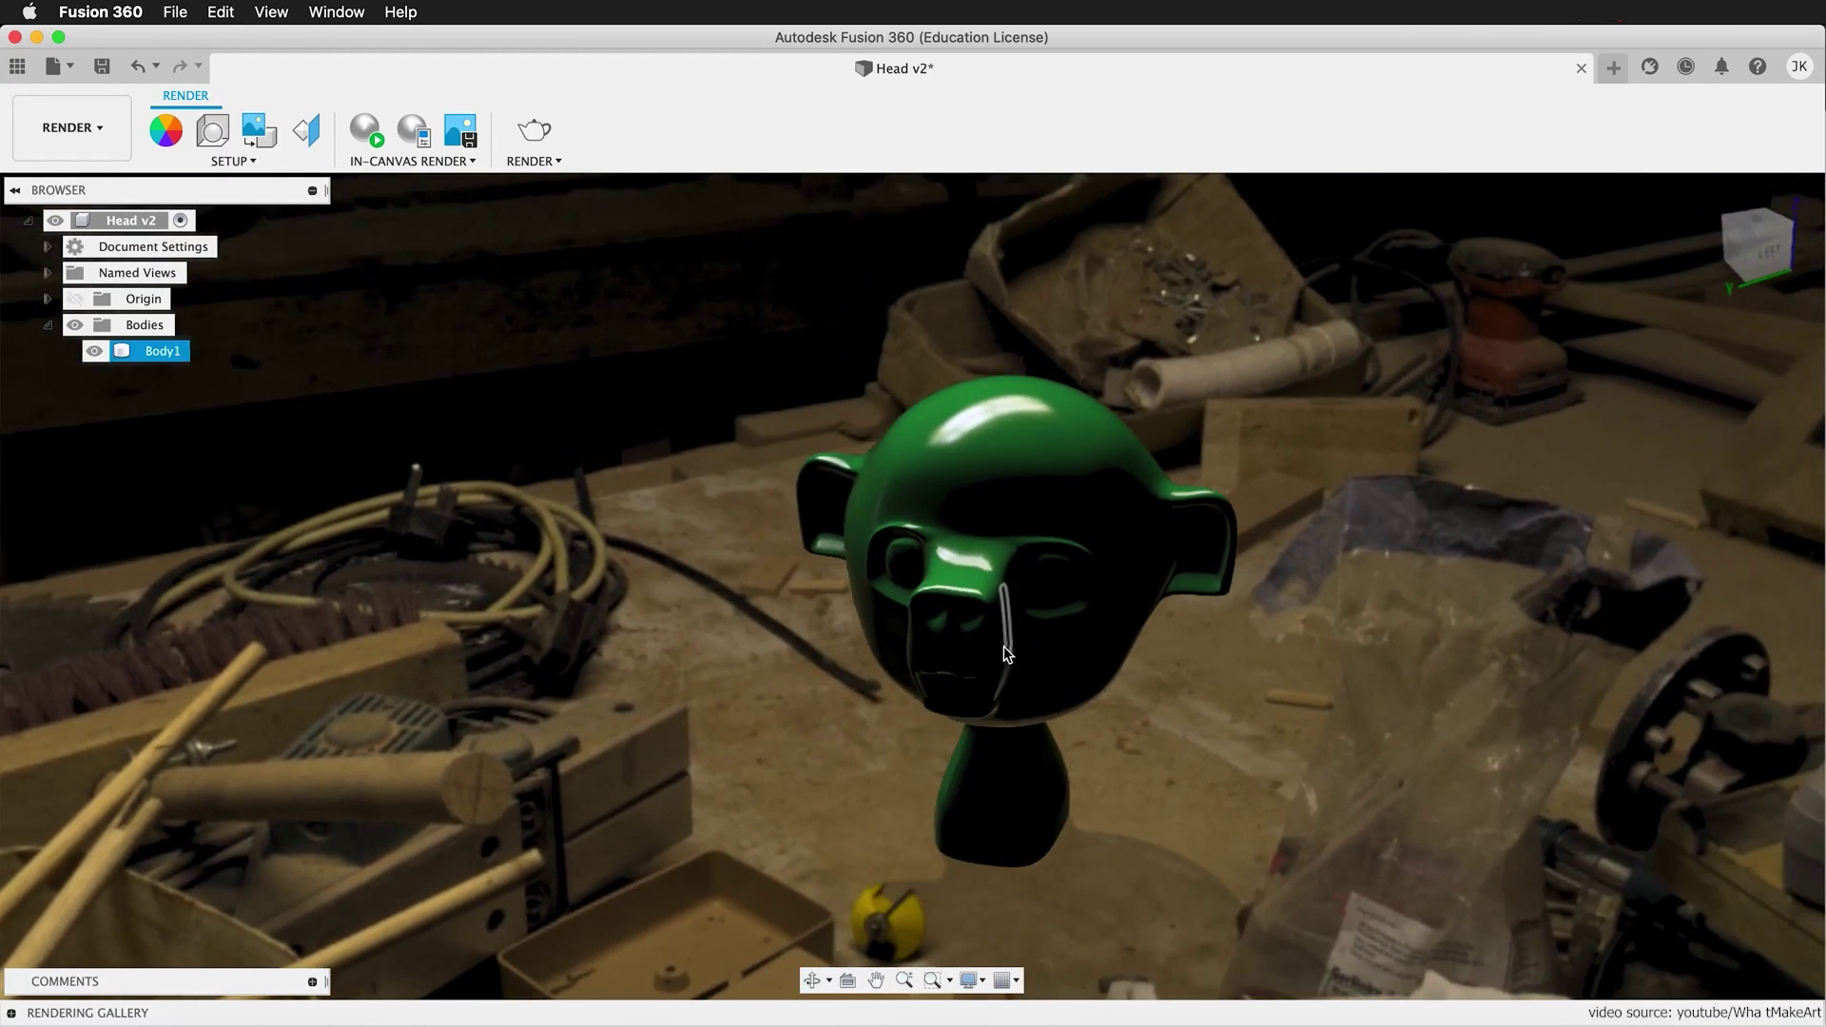
left_click(536, 148)
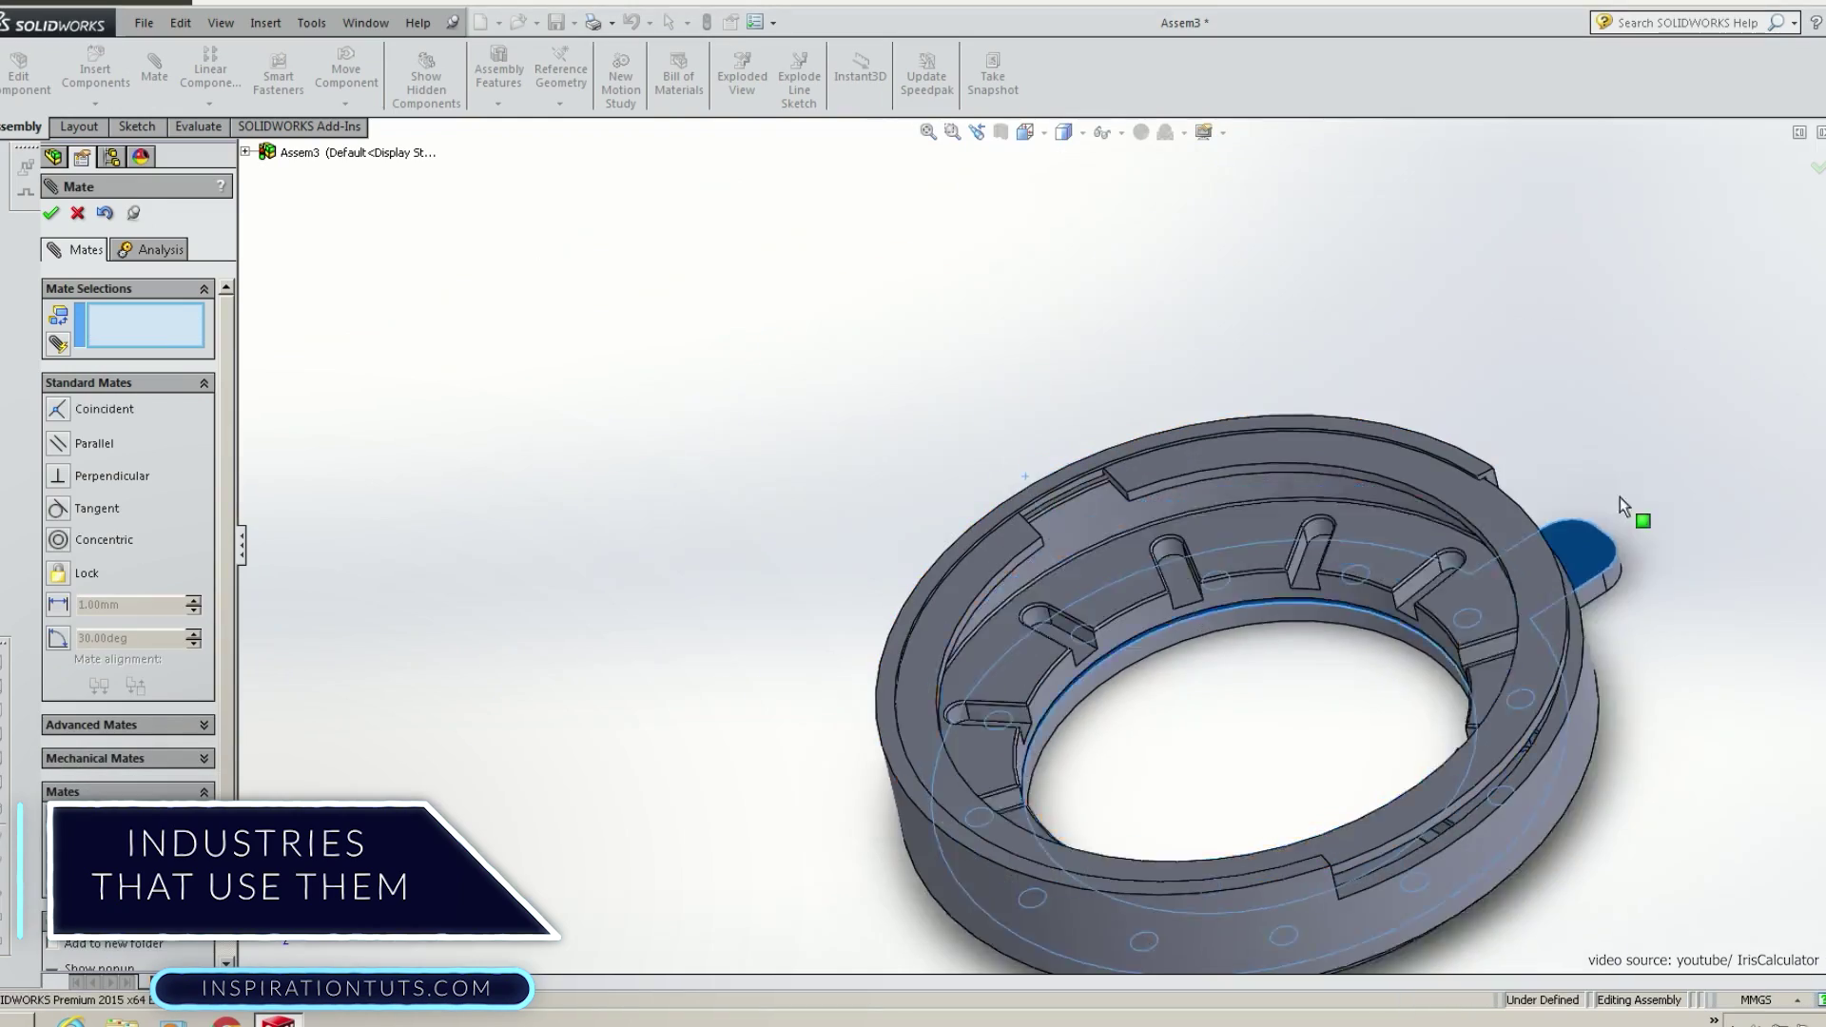
- Orbit the assembly to inspect the clip ring mated to the round housing
middle_click_drag(1630, 513, 1609, 745)
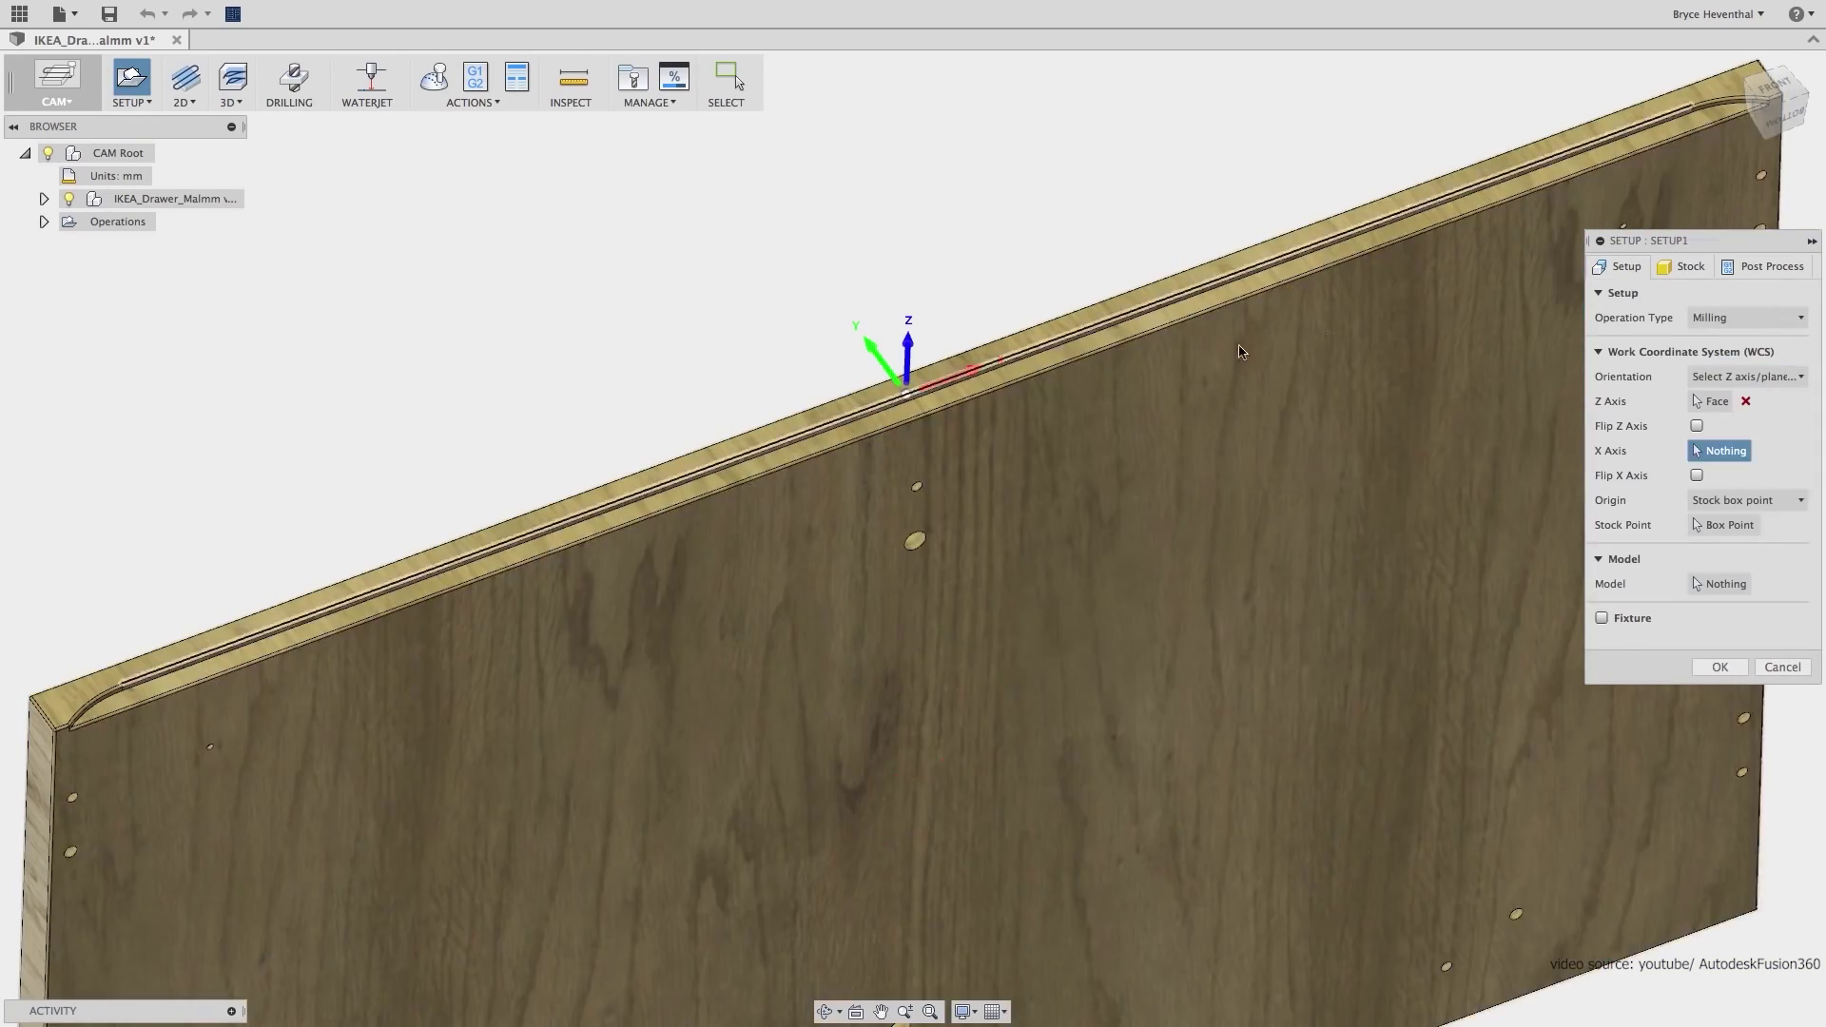
- Confirm the milling setup for the wooden drawer panel
left_click(1716, 665)
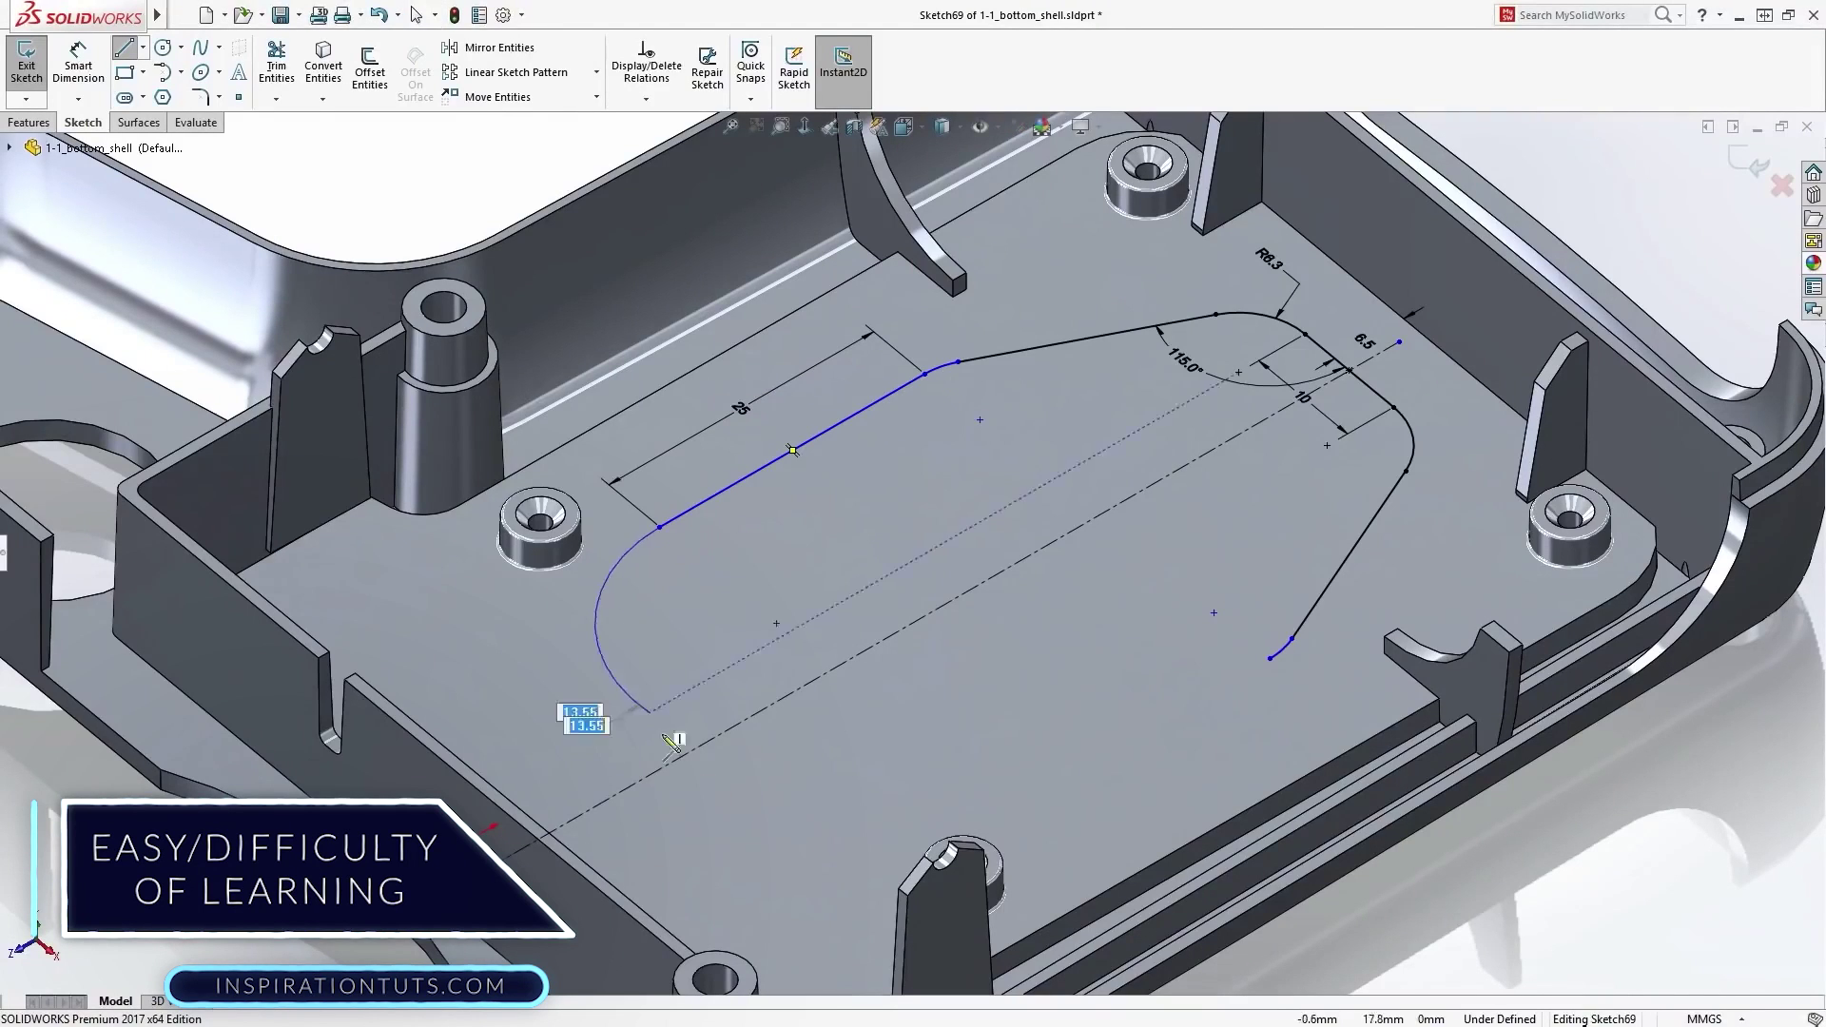
- Place the final arc at the start point to close the slot profile, then exit the tool
left_click(1272, 659)
key("Escape")
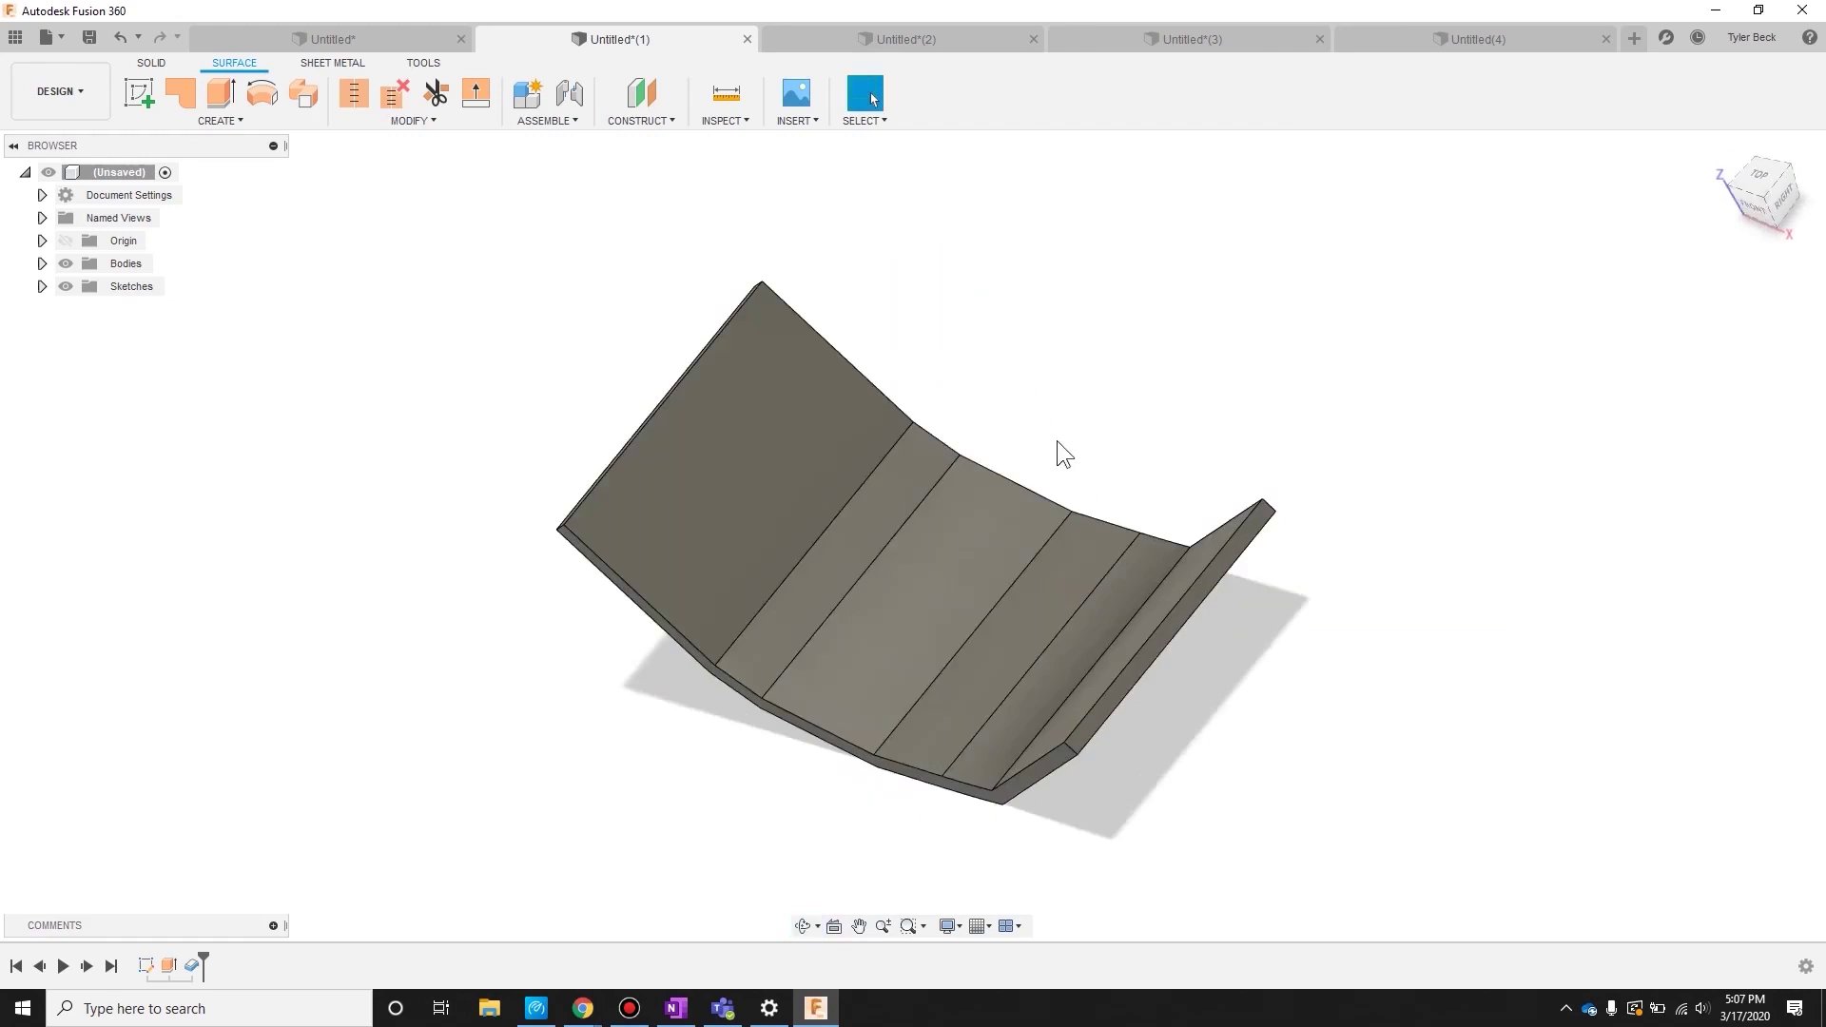
- Thicken the bent surface body into a 0.1-thick solid using the 'sth' search
left_click(957, 42)
middle_click_drag(1288, 334, 1288, 379, "shift")
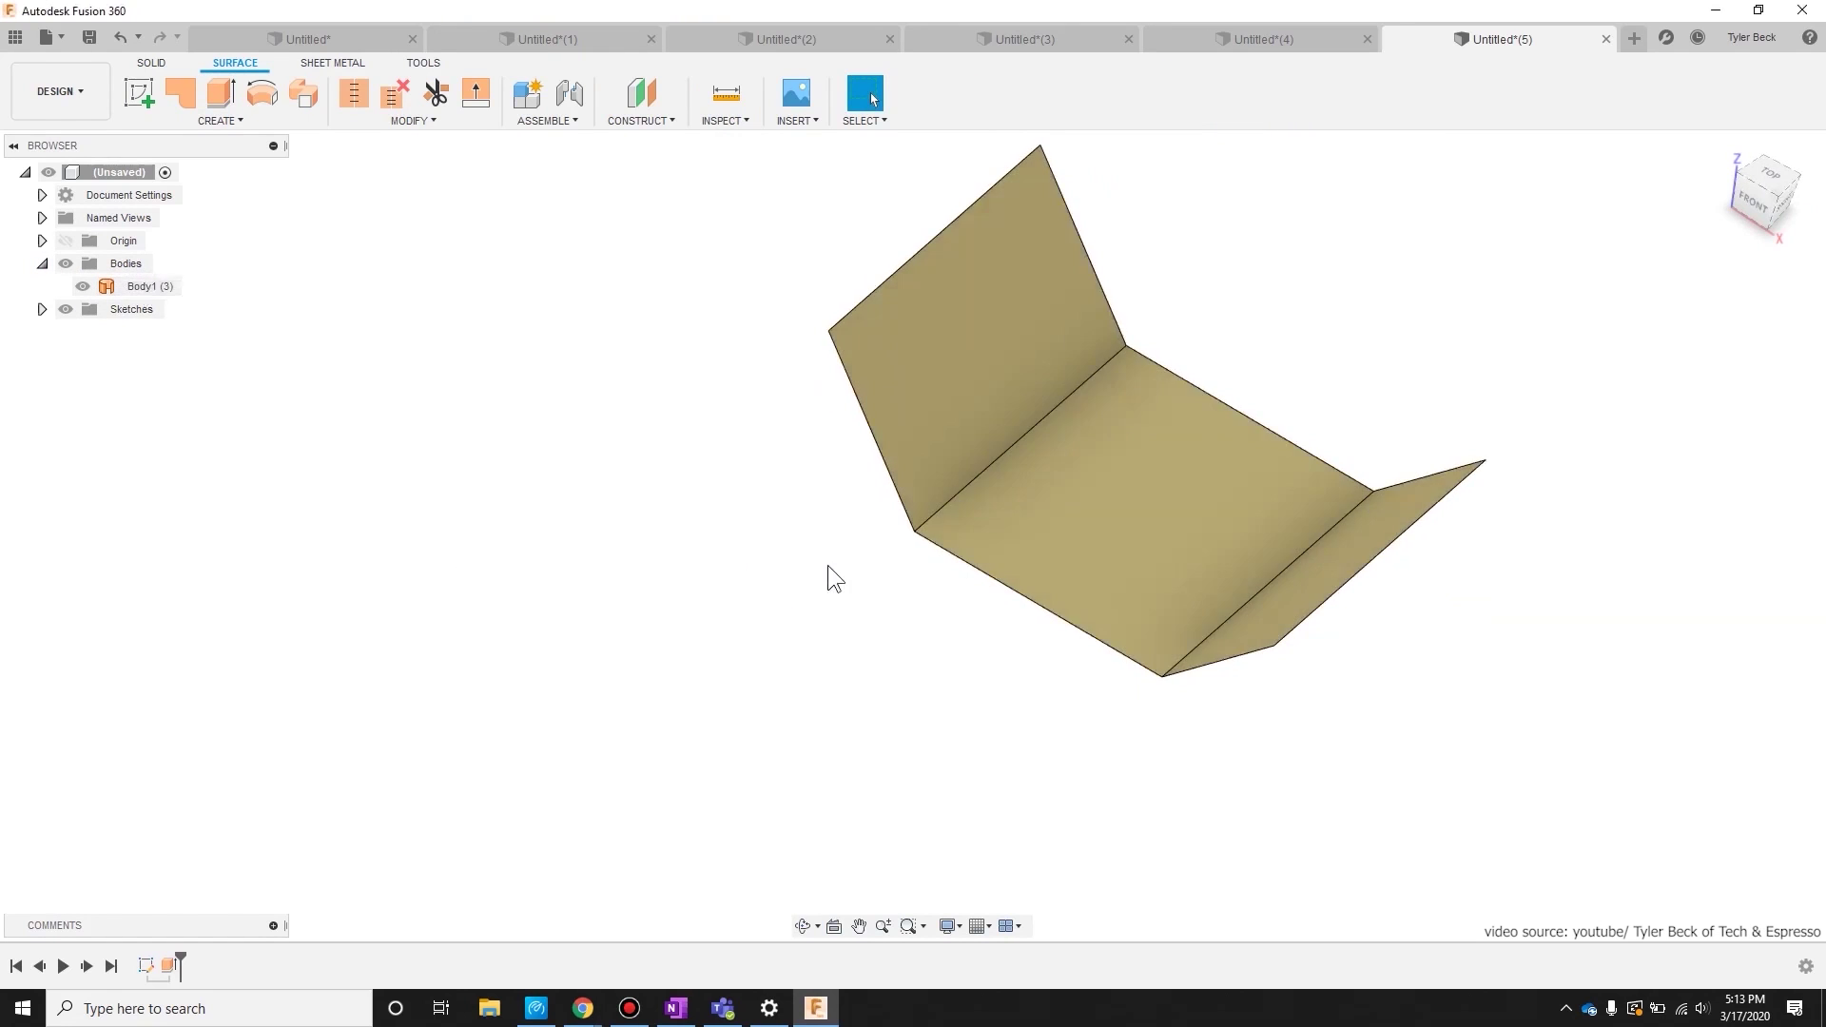
middle_click_drag(827, 578, 1109, 494, "shift")
type("sth")
key("Return")
type("0.1")
key("Return")
middle_click_drag(1324, 642, 1332, 406, "shift")
- Reopen the Thicken feature from the timeline for editing
right_click(162, 968)
left_click(261, 775)
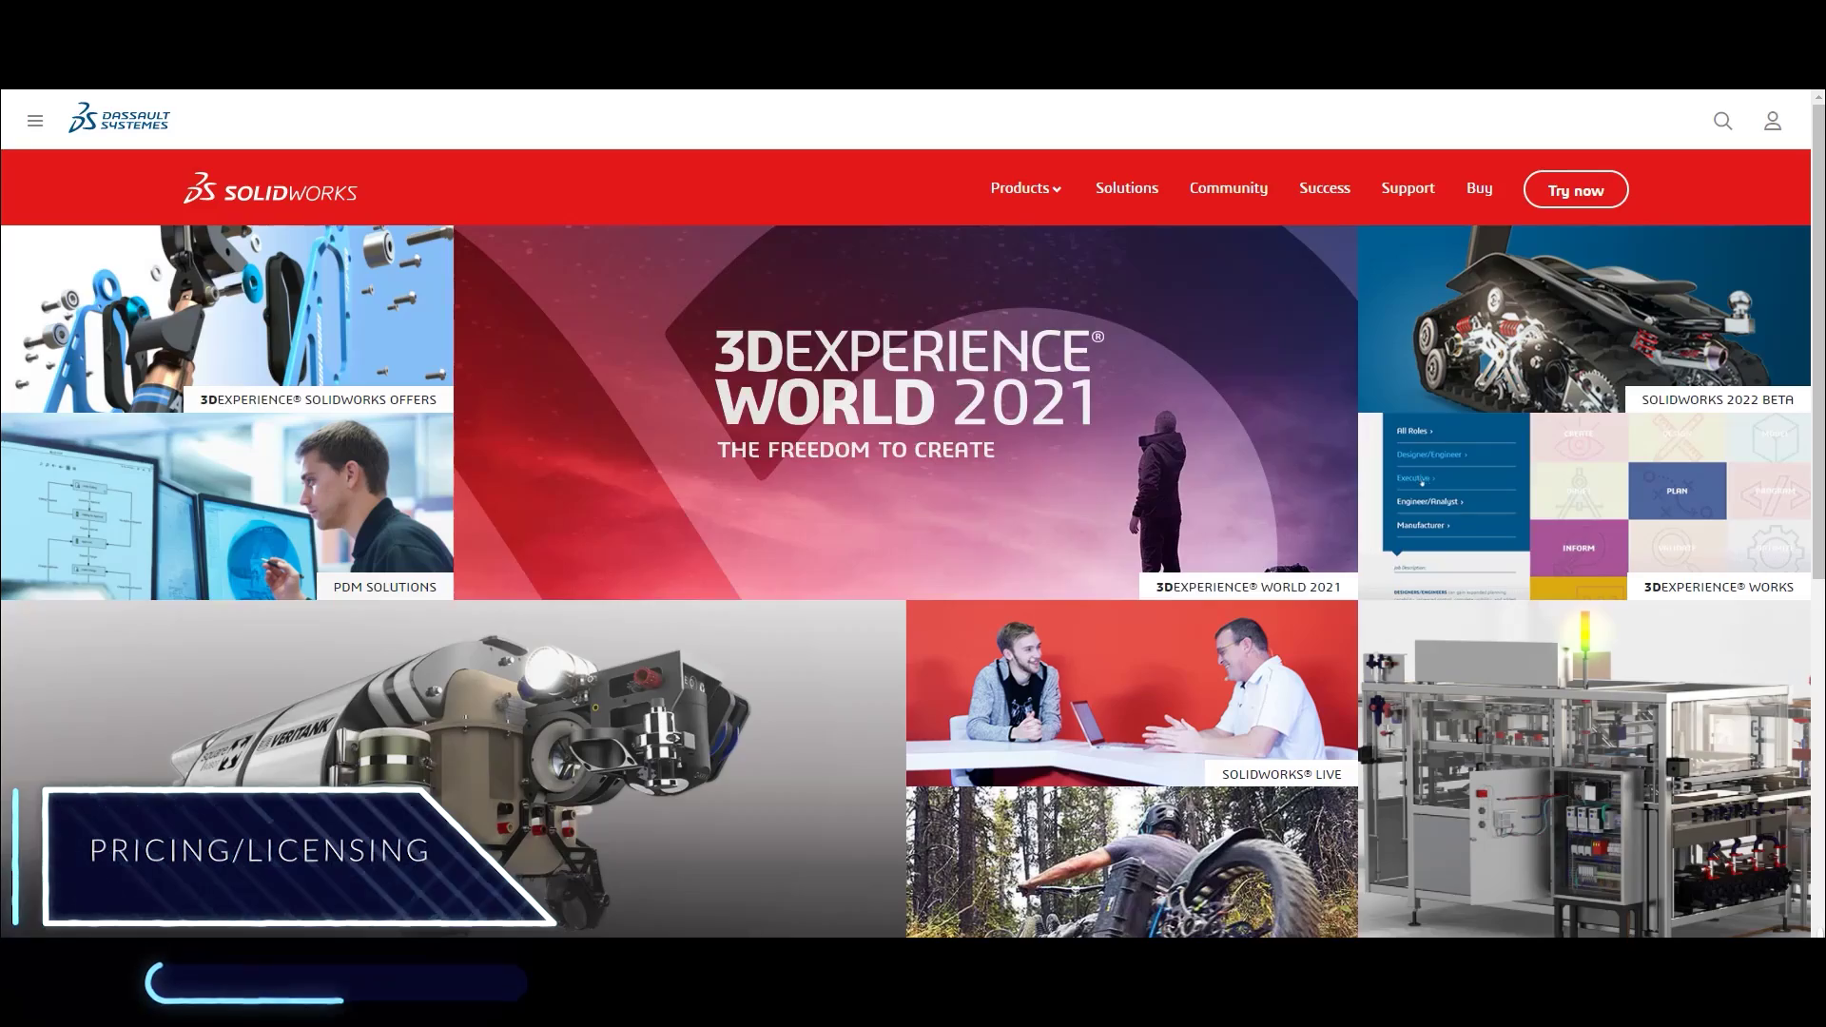
scroll(913, 514, "down", 15)
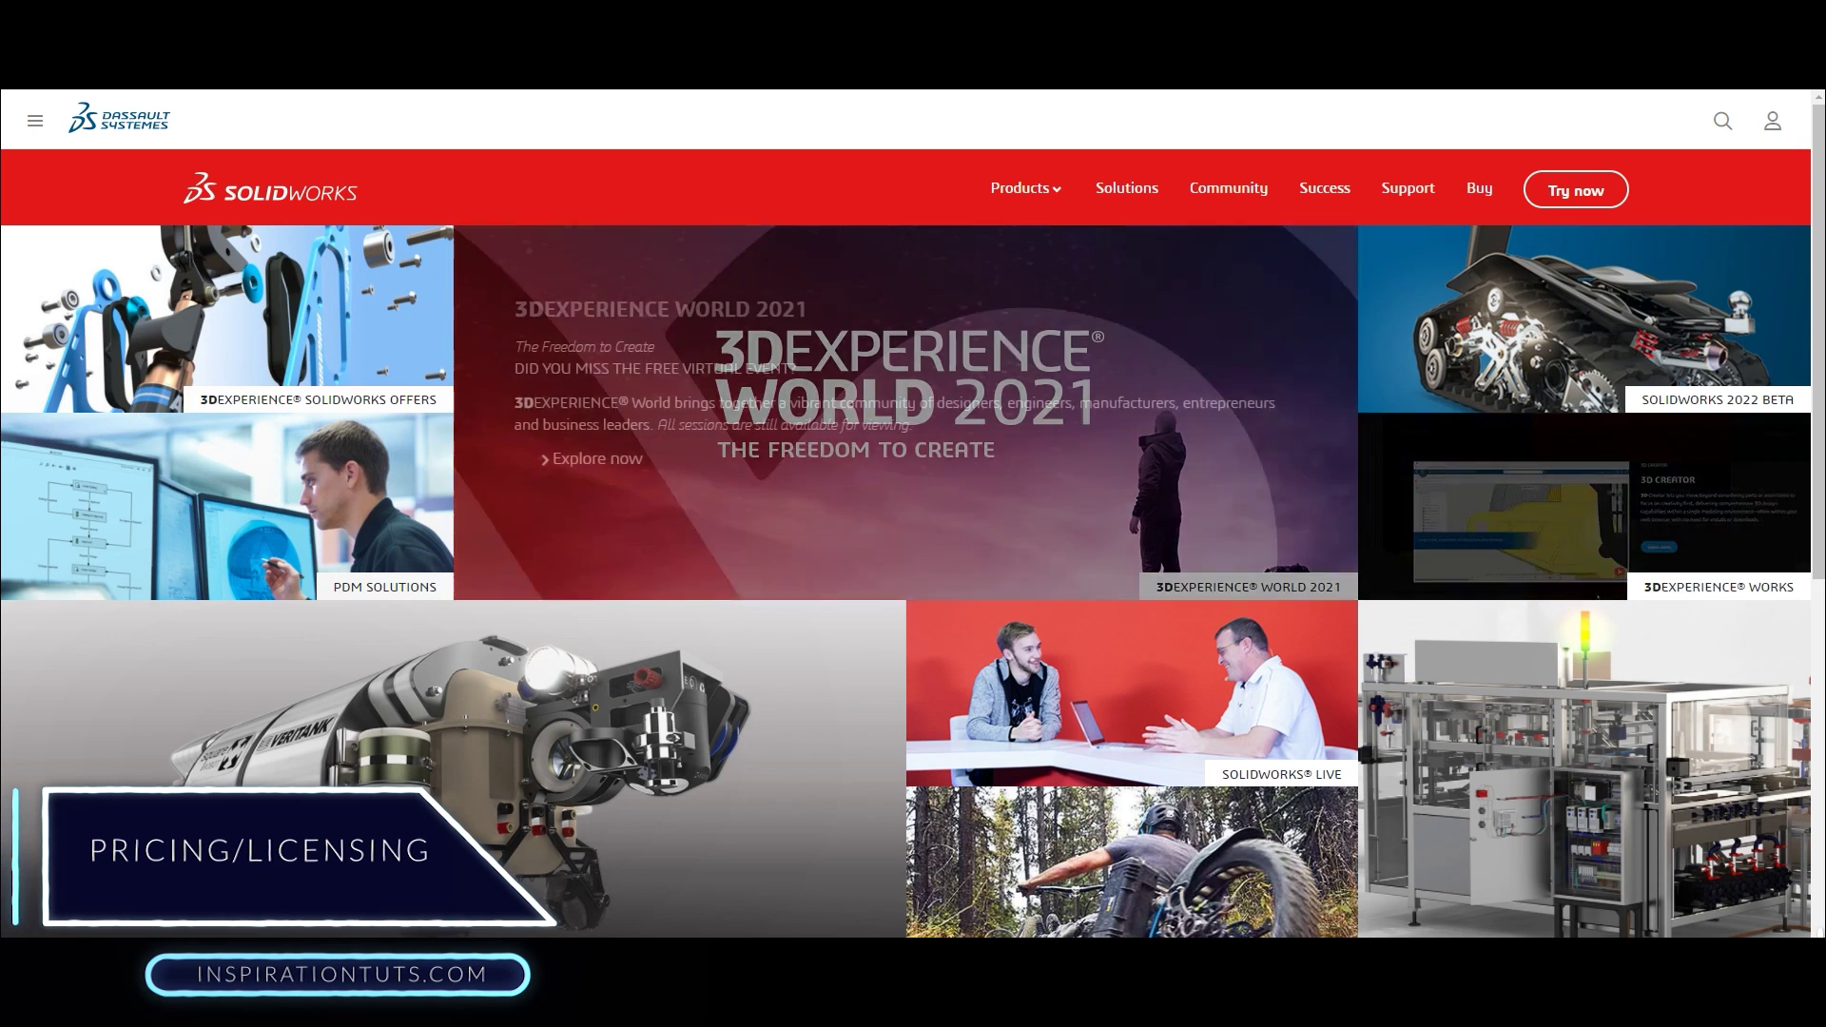
- Go to the SOLIDWORKS How to Buy page and browse its purchase options
left_click(1479, 188)
scroll(913, 513, "down", 1)
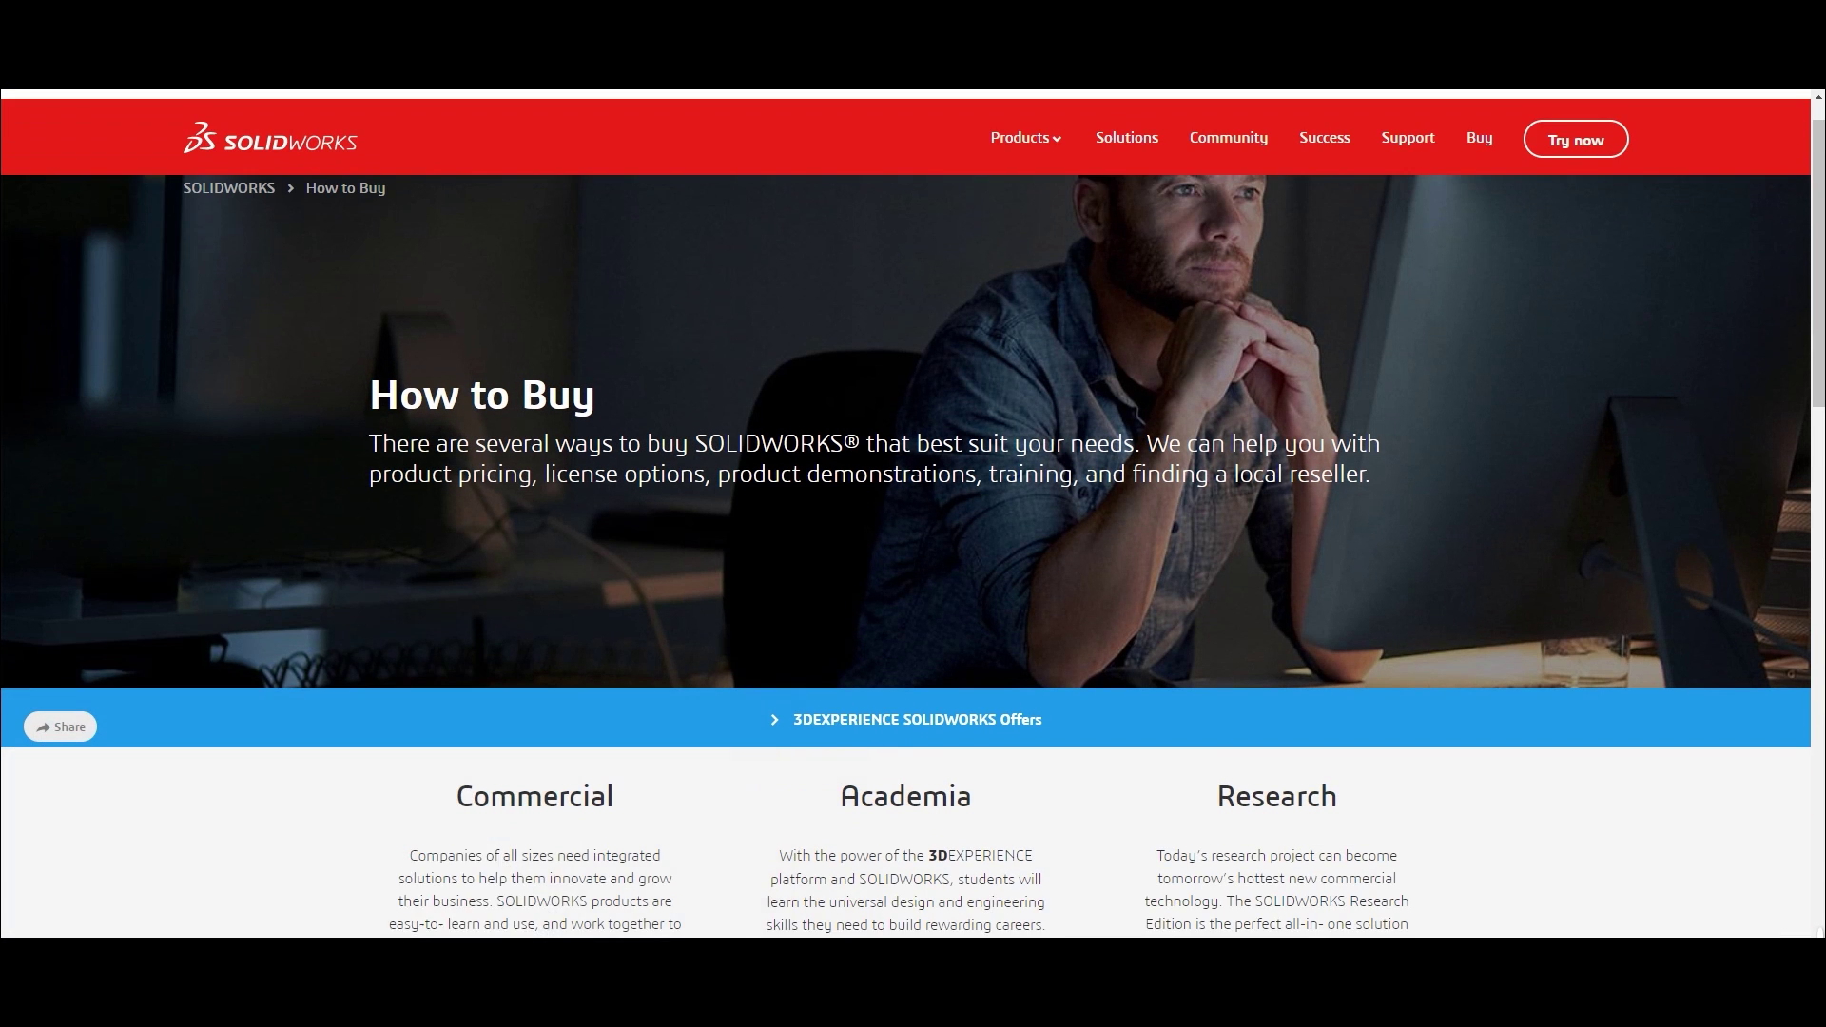
scroll(913, 514, "down", 5)
scroll(913, 513, "down", 1)
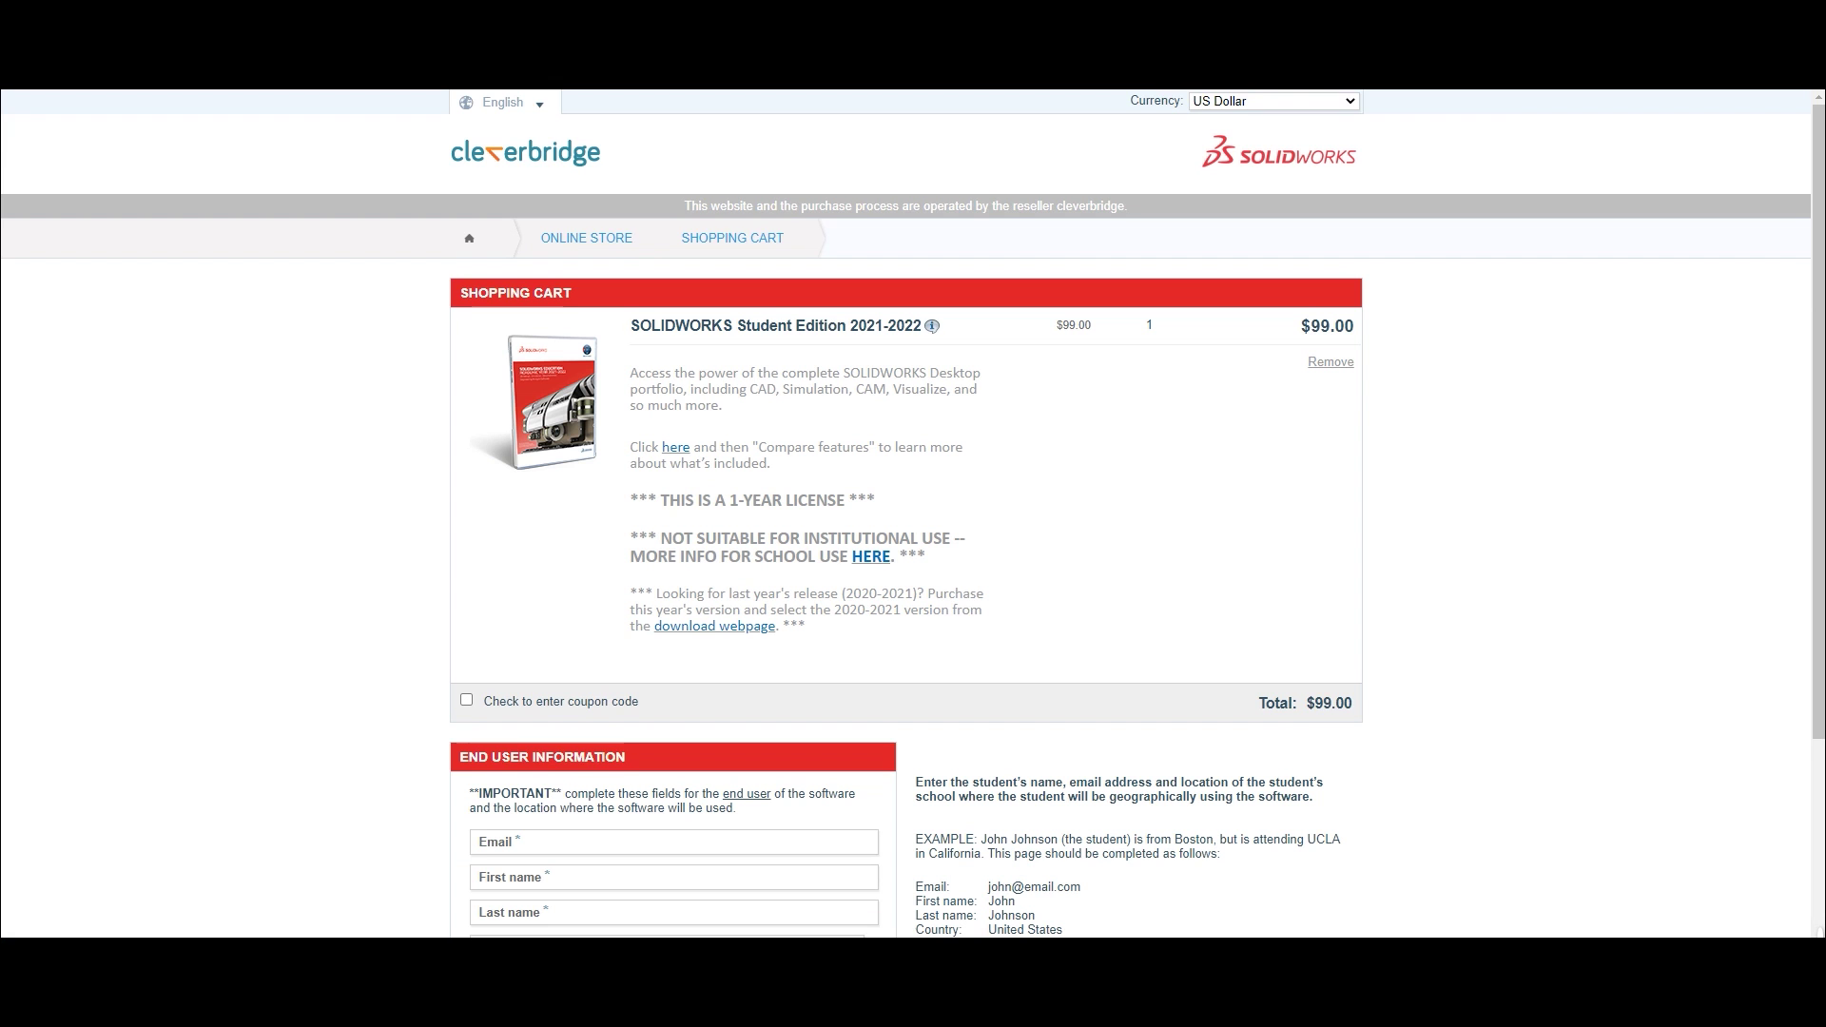
scroll(913, 513, "down", 3)
scroll(913, 514, "up", 3)
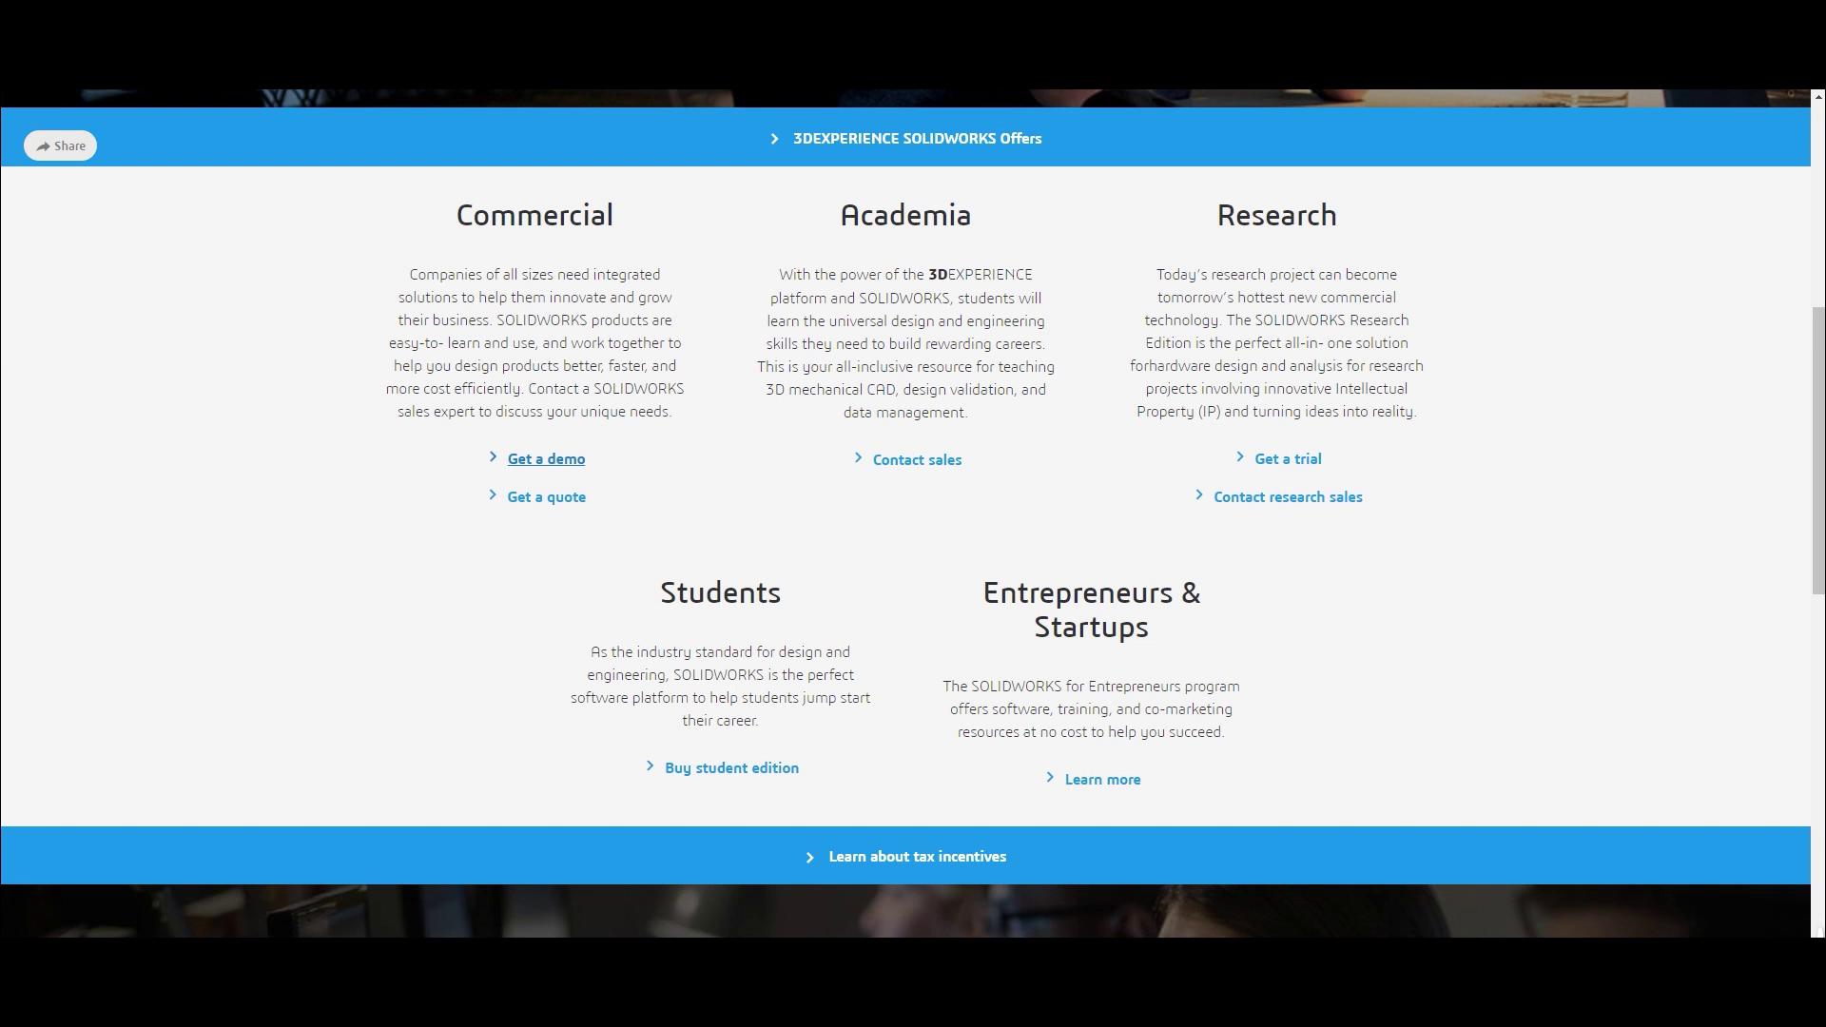
- Open the Get a demo request for commercial buyers and return to the top
left_click(546, 458)
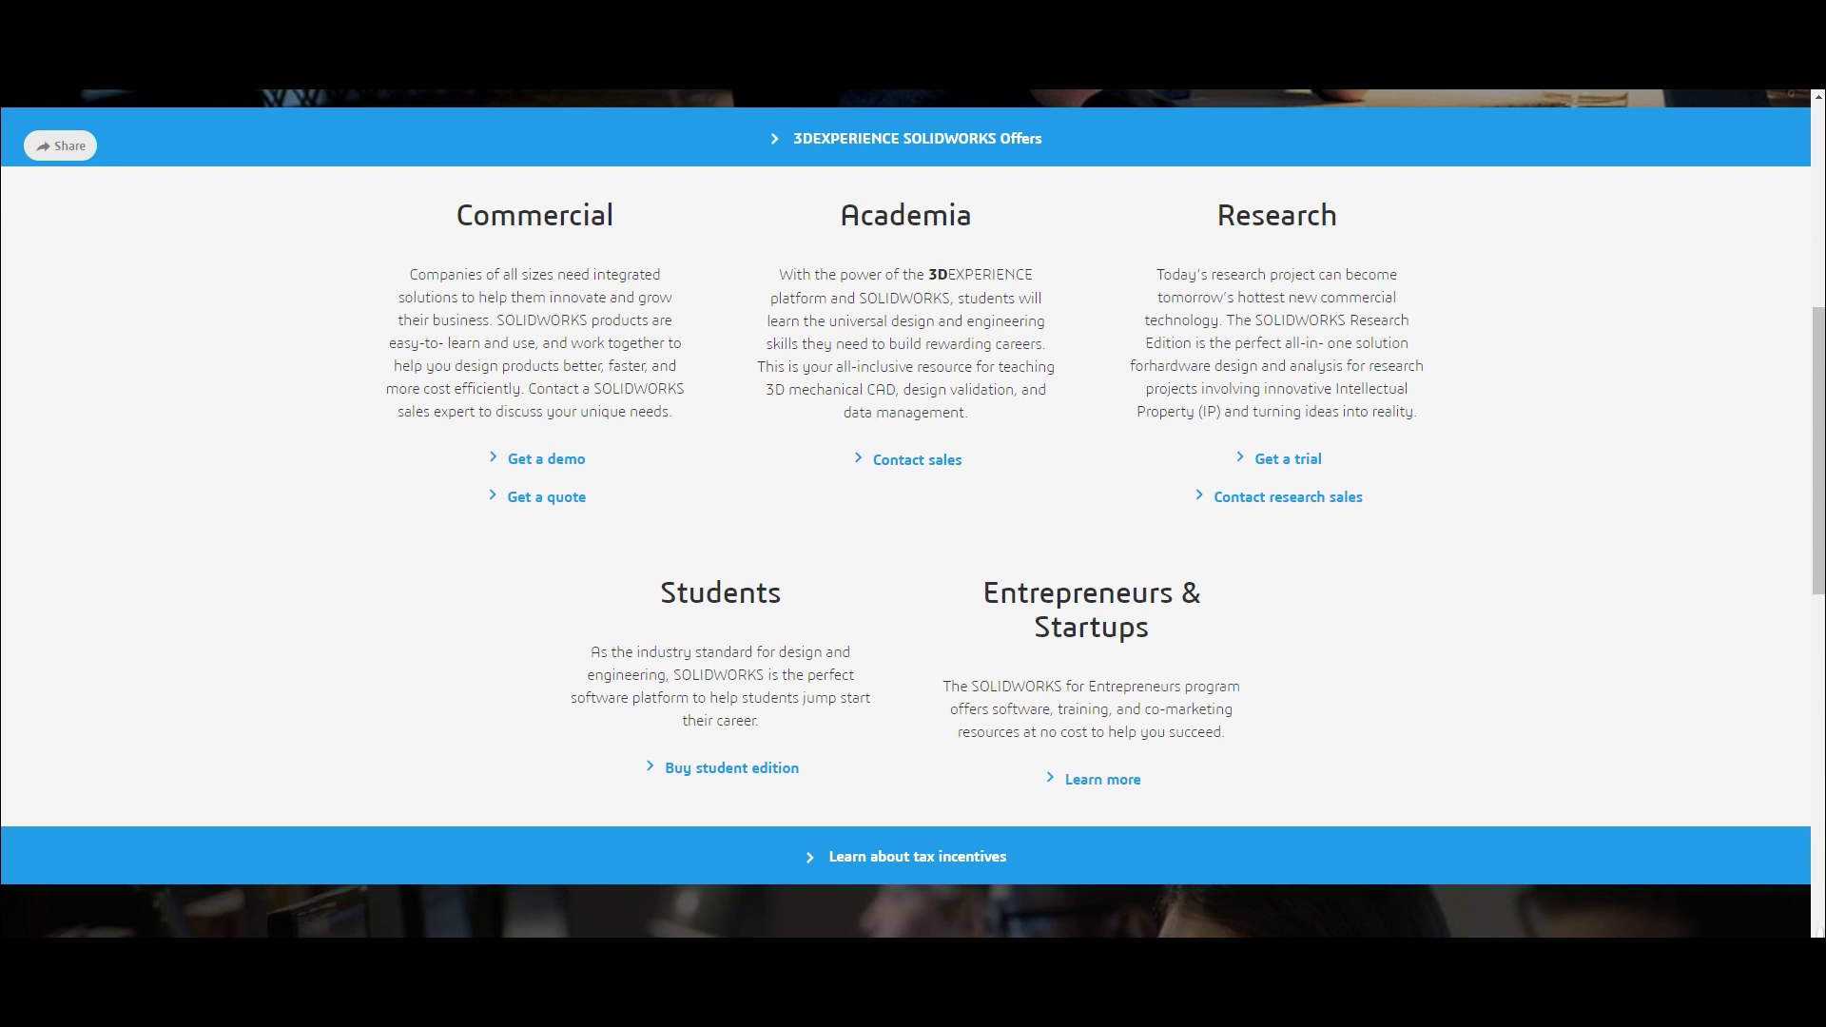
scroll(913, 513, "up", 1)
scroll(913, 514, "down", 1)
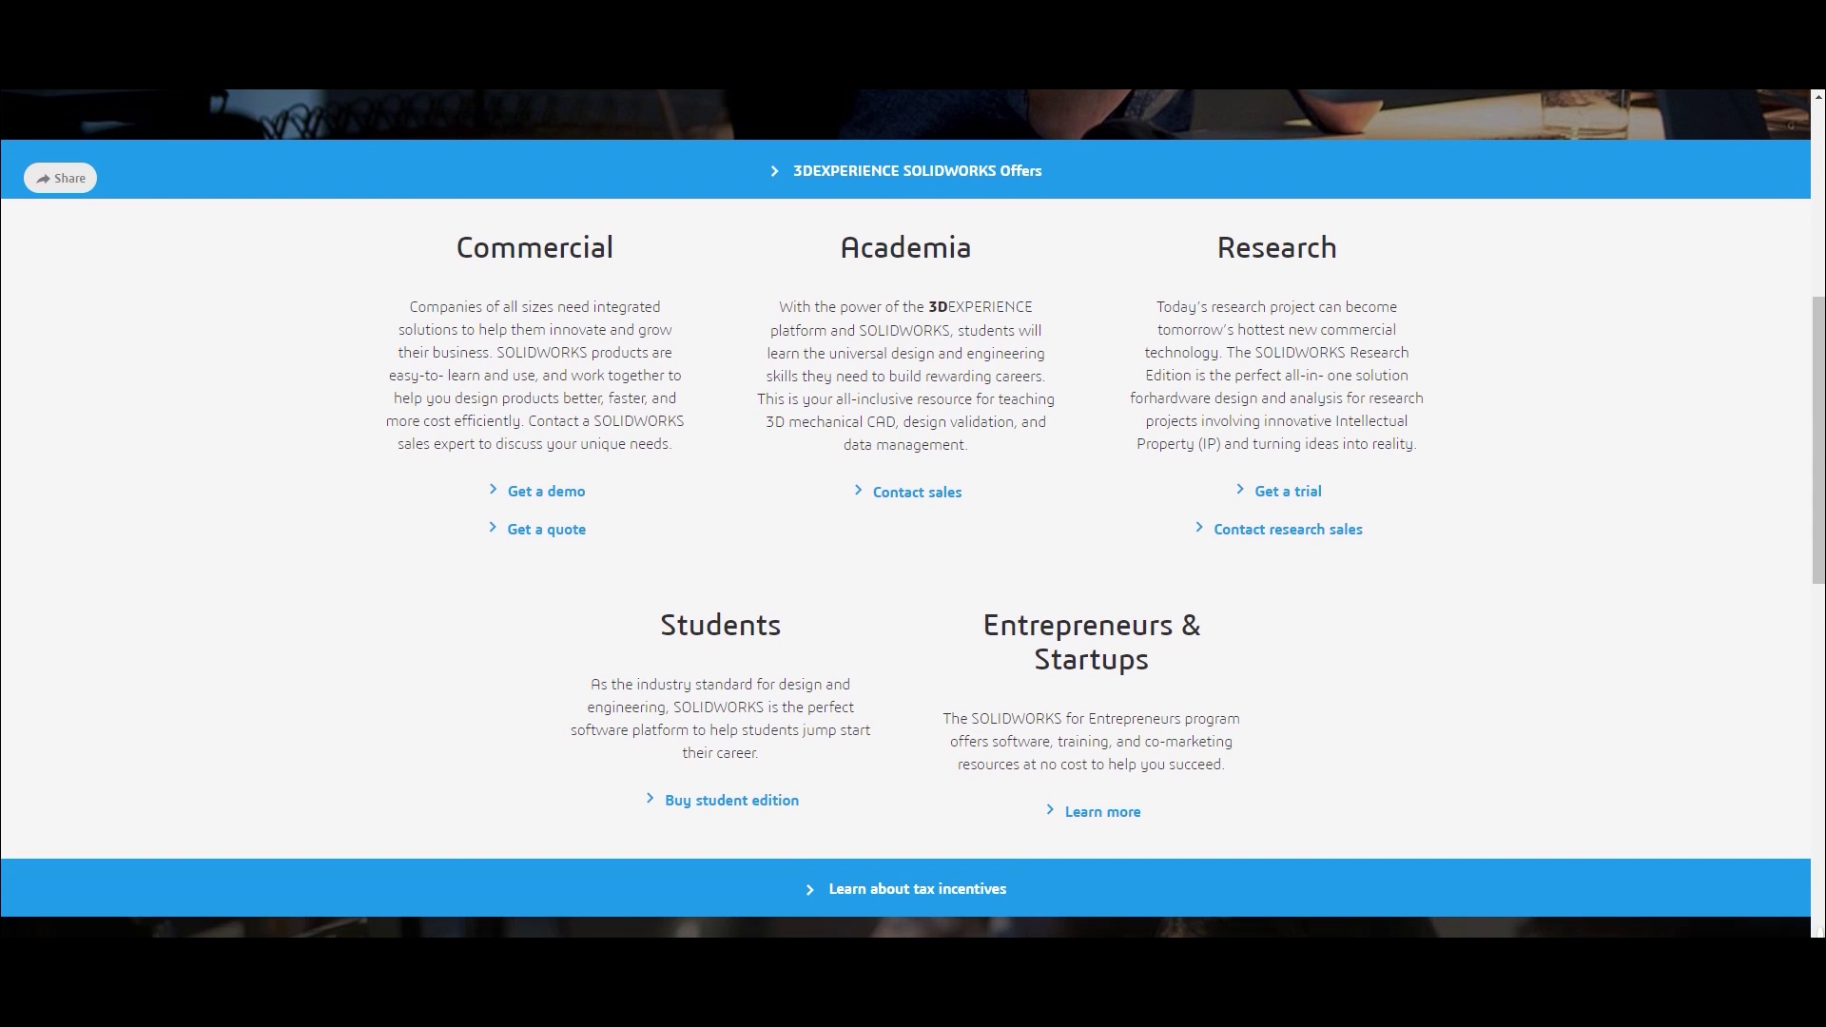
scroll(913, 514, "up", 6)
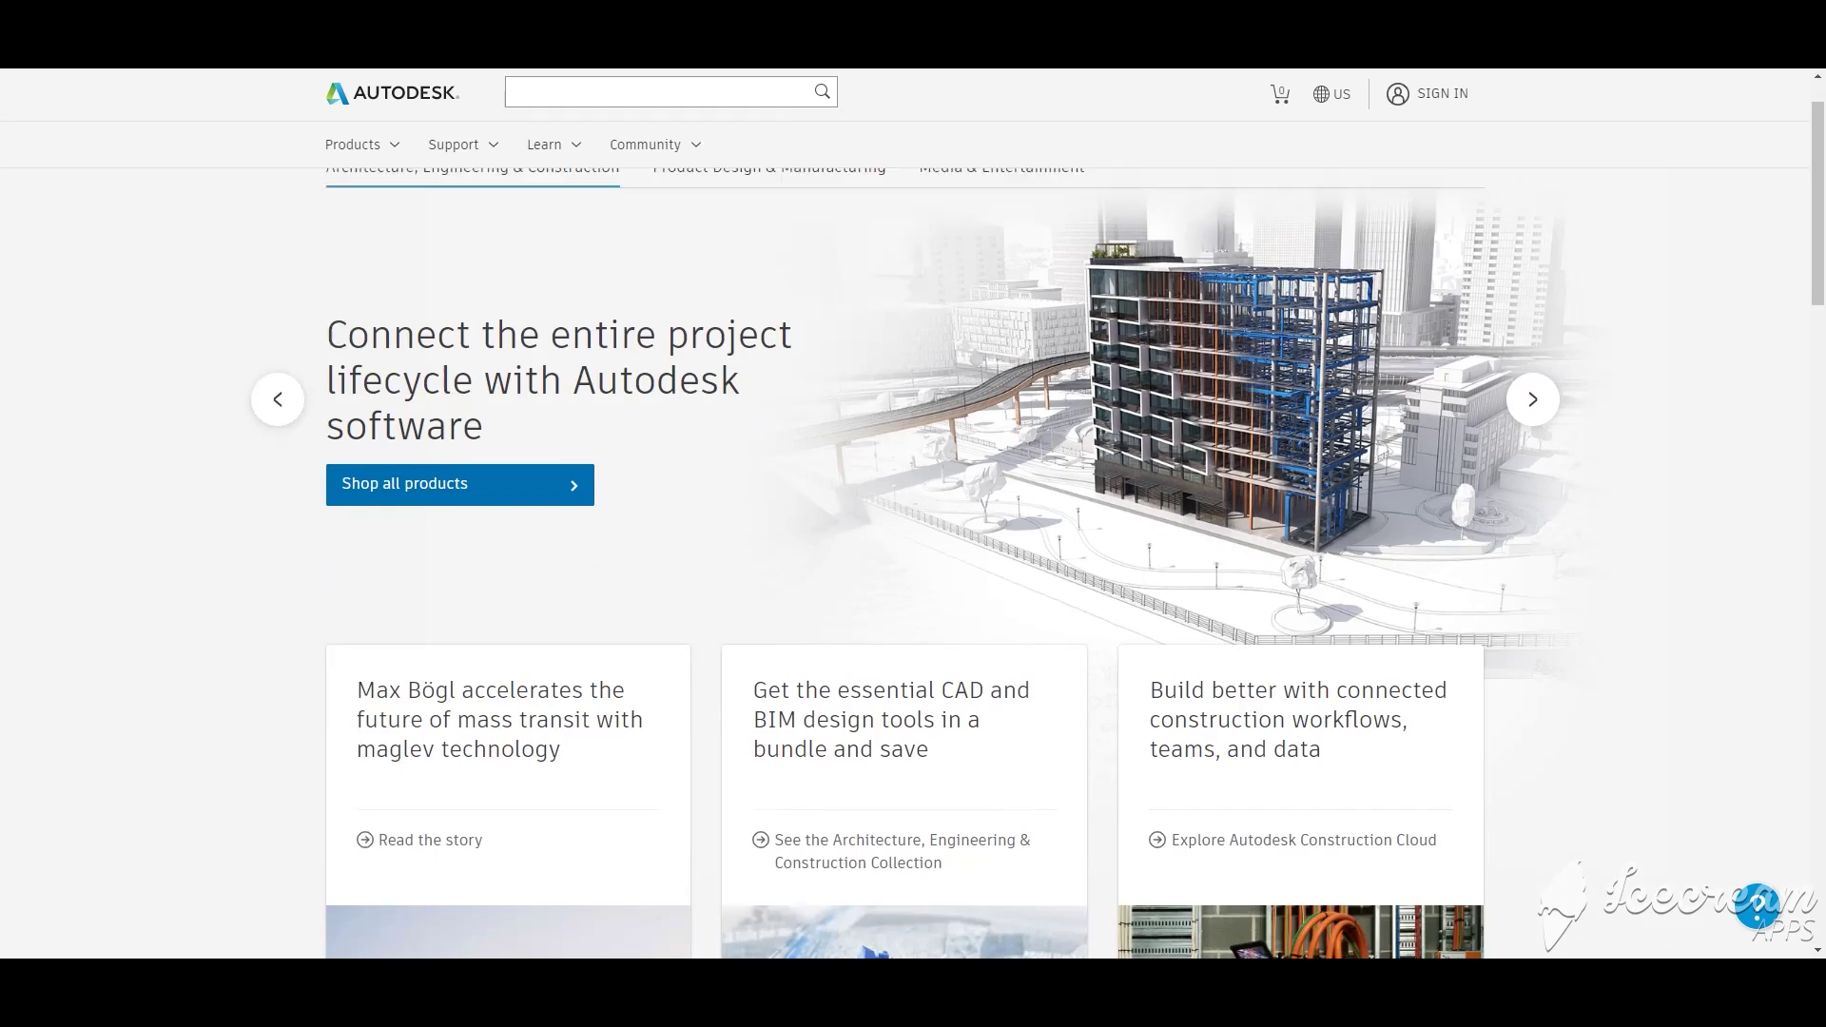
- Browse the Autodesk homepage and go via Products to the Fusion 360 pricing page ($495/year)
scroll(1228, 935, "down", 7)
scroll(1228, 935, "down", 10)
scroll(1223, 929, "down", 10)
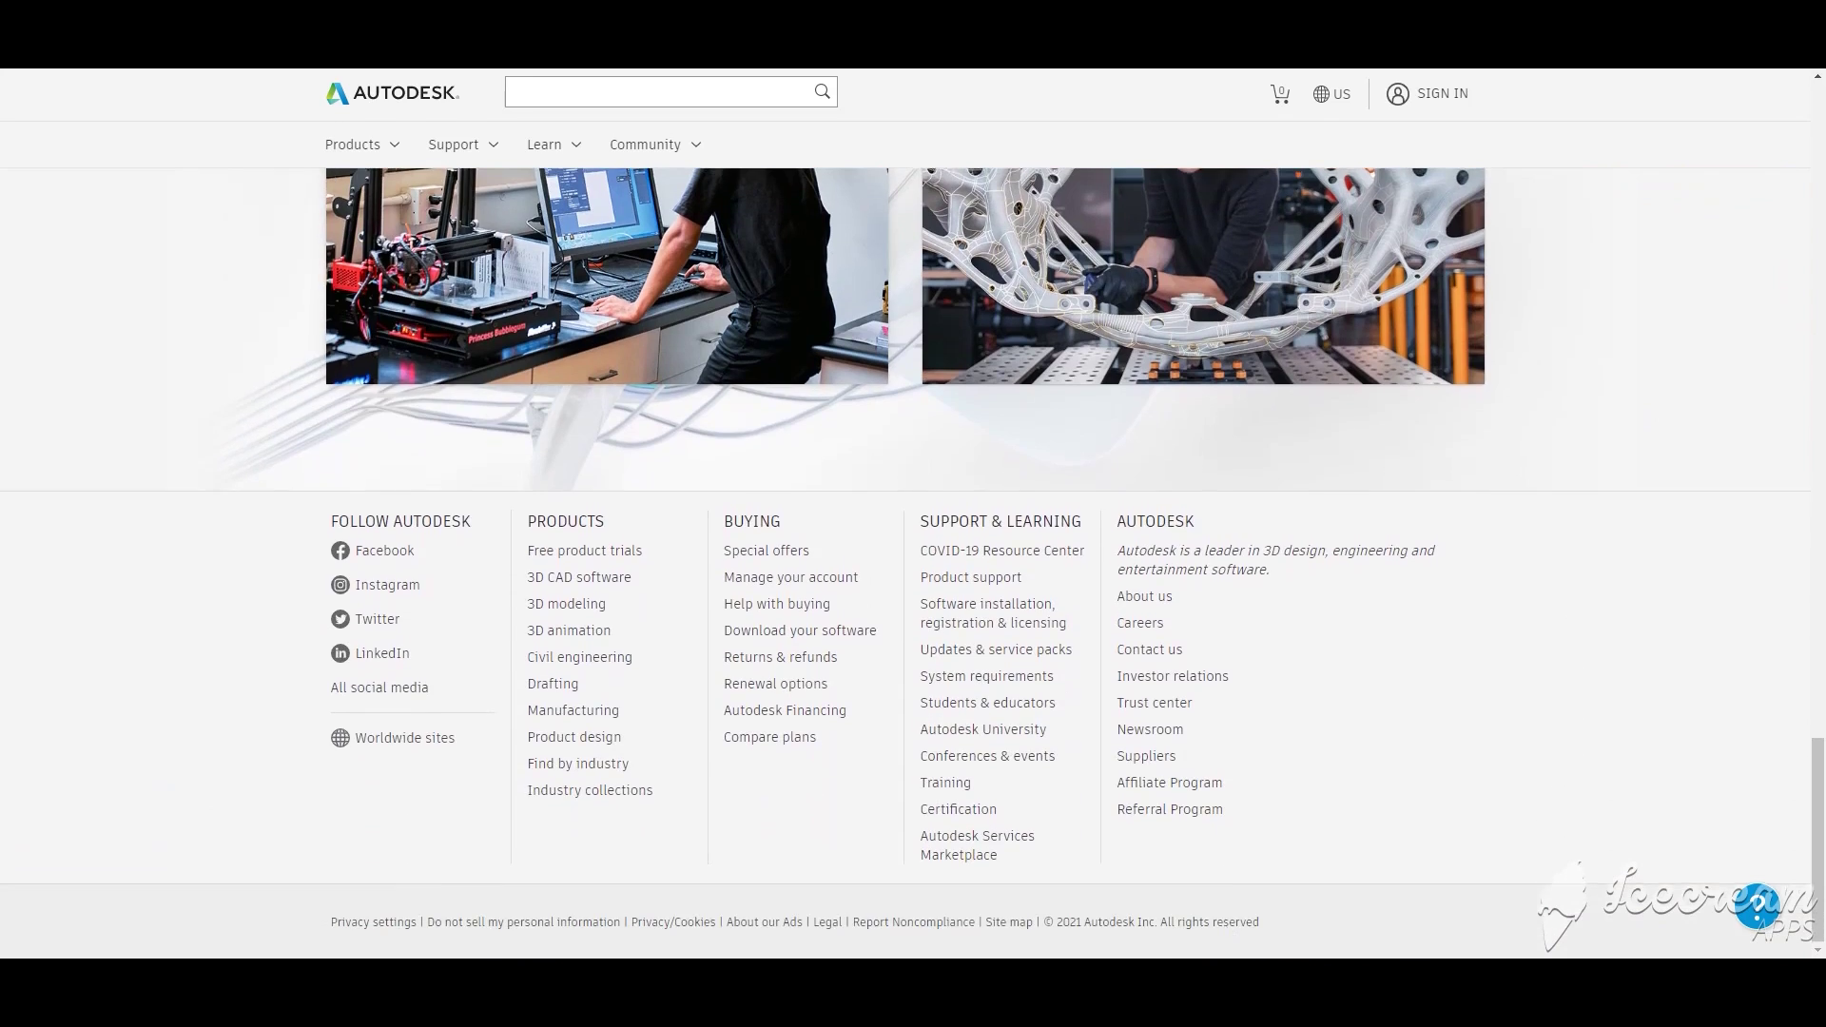
scroll(1227, 935, "up", 20)
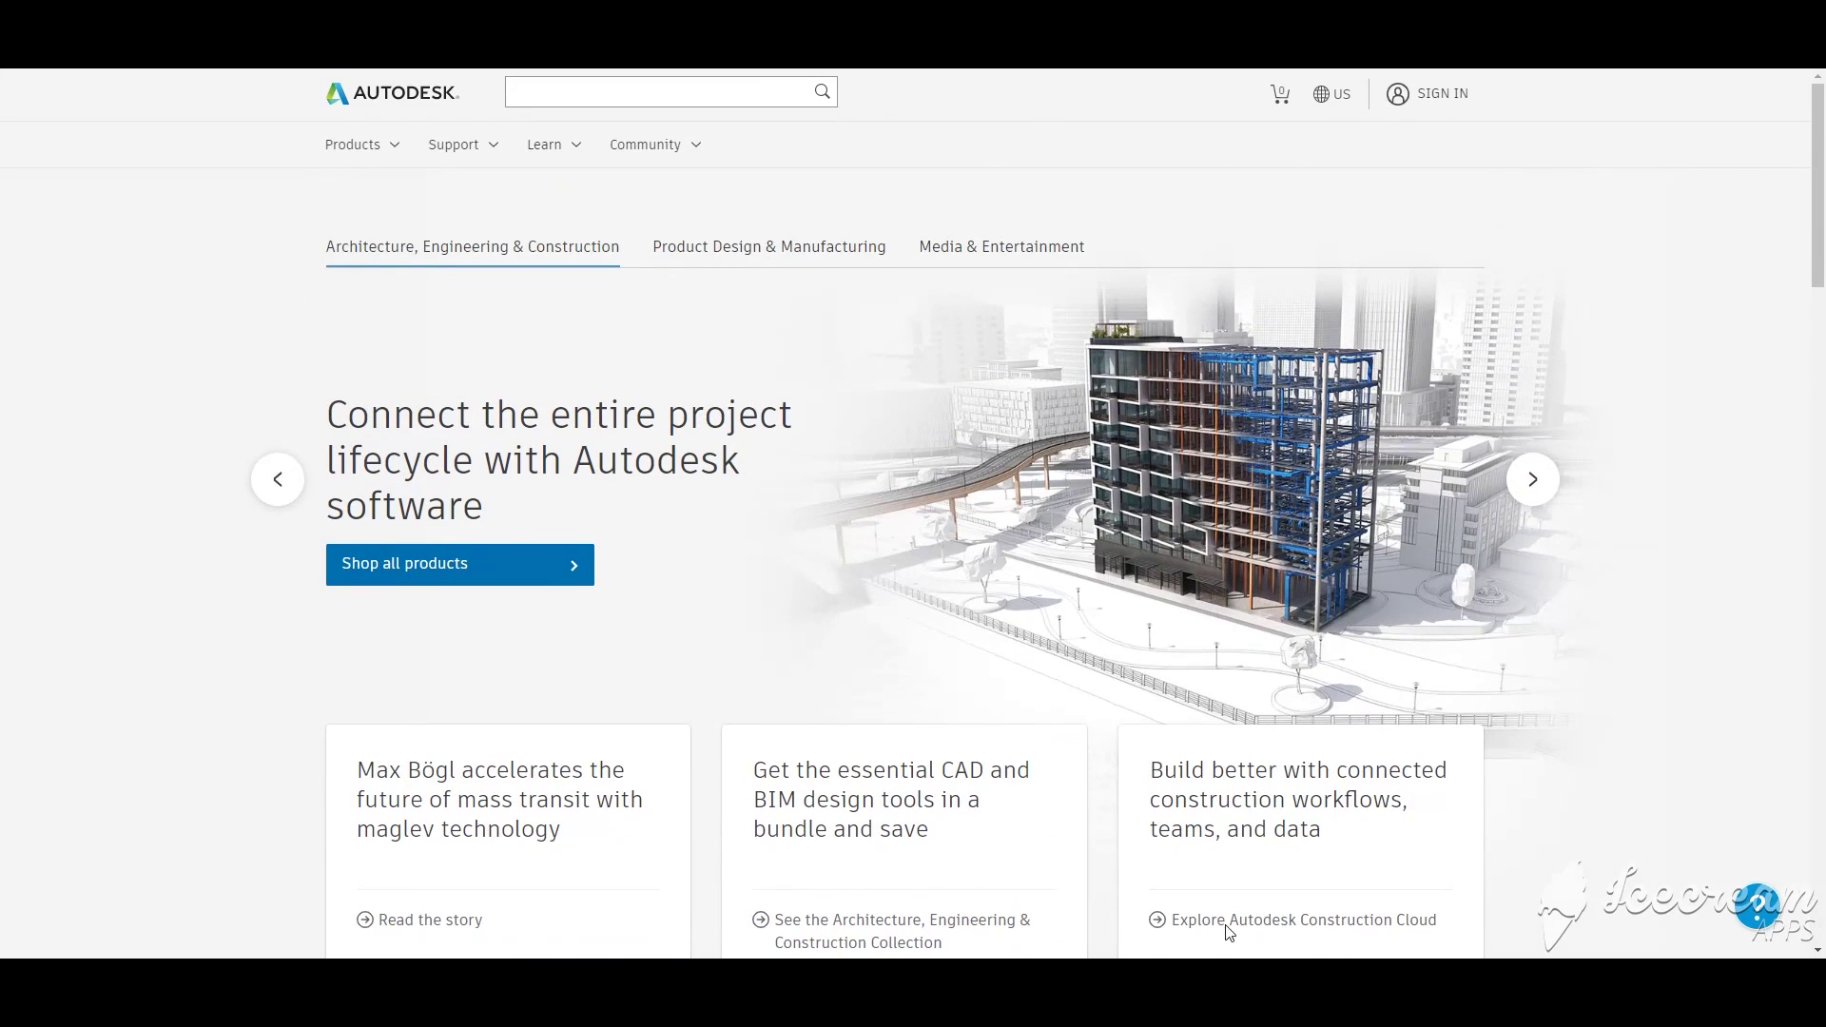
key("shift+Tab")
key("shift+Tab")
key("Return")
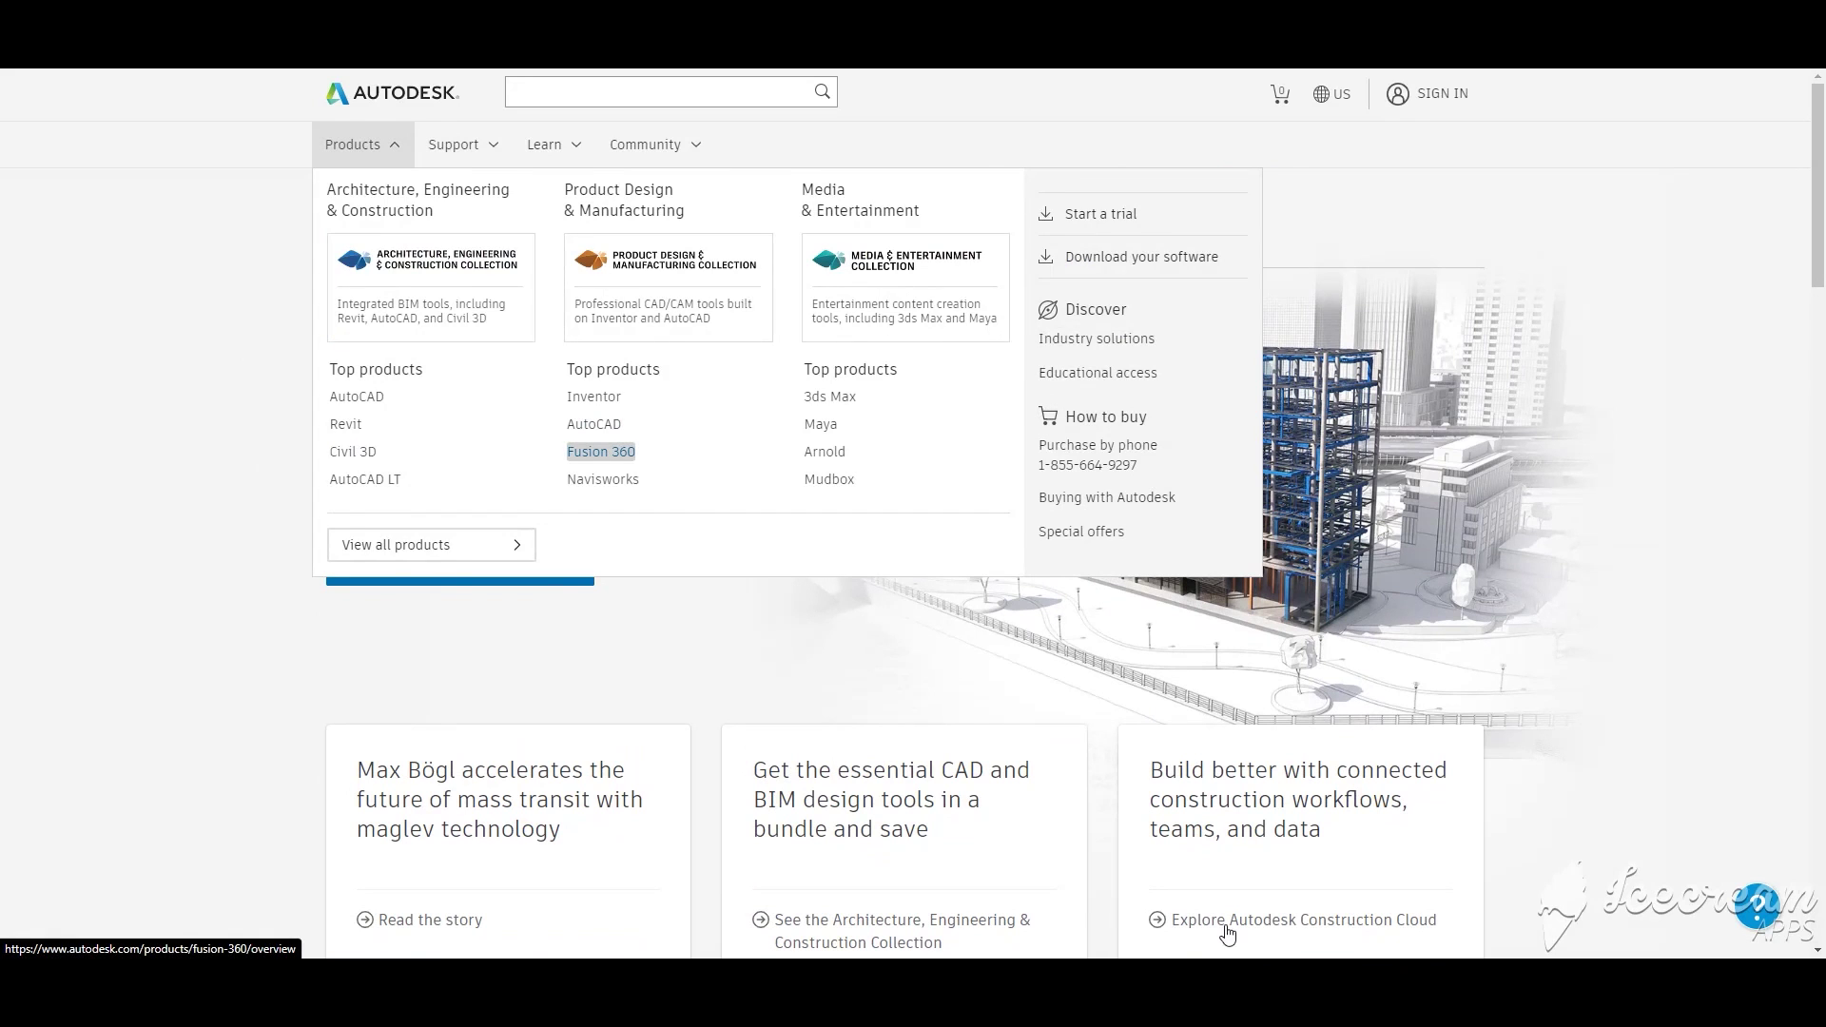
key("Escape")
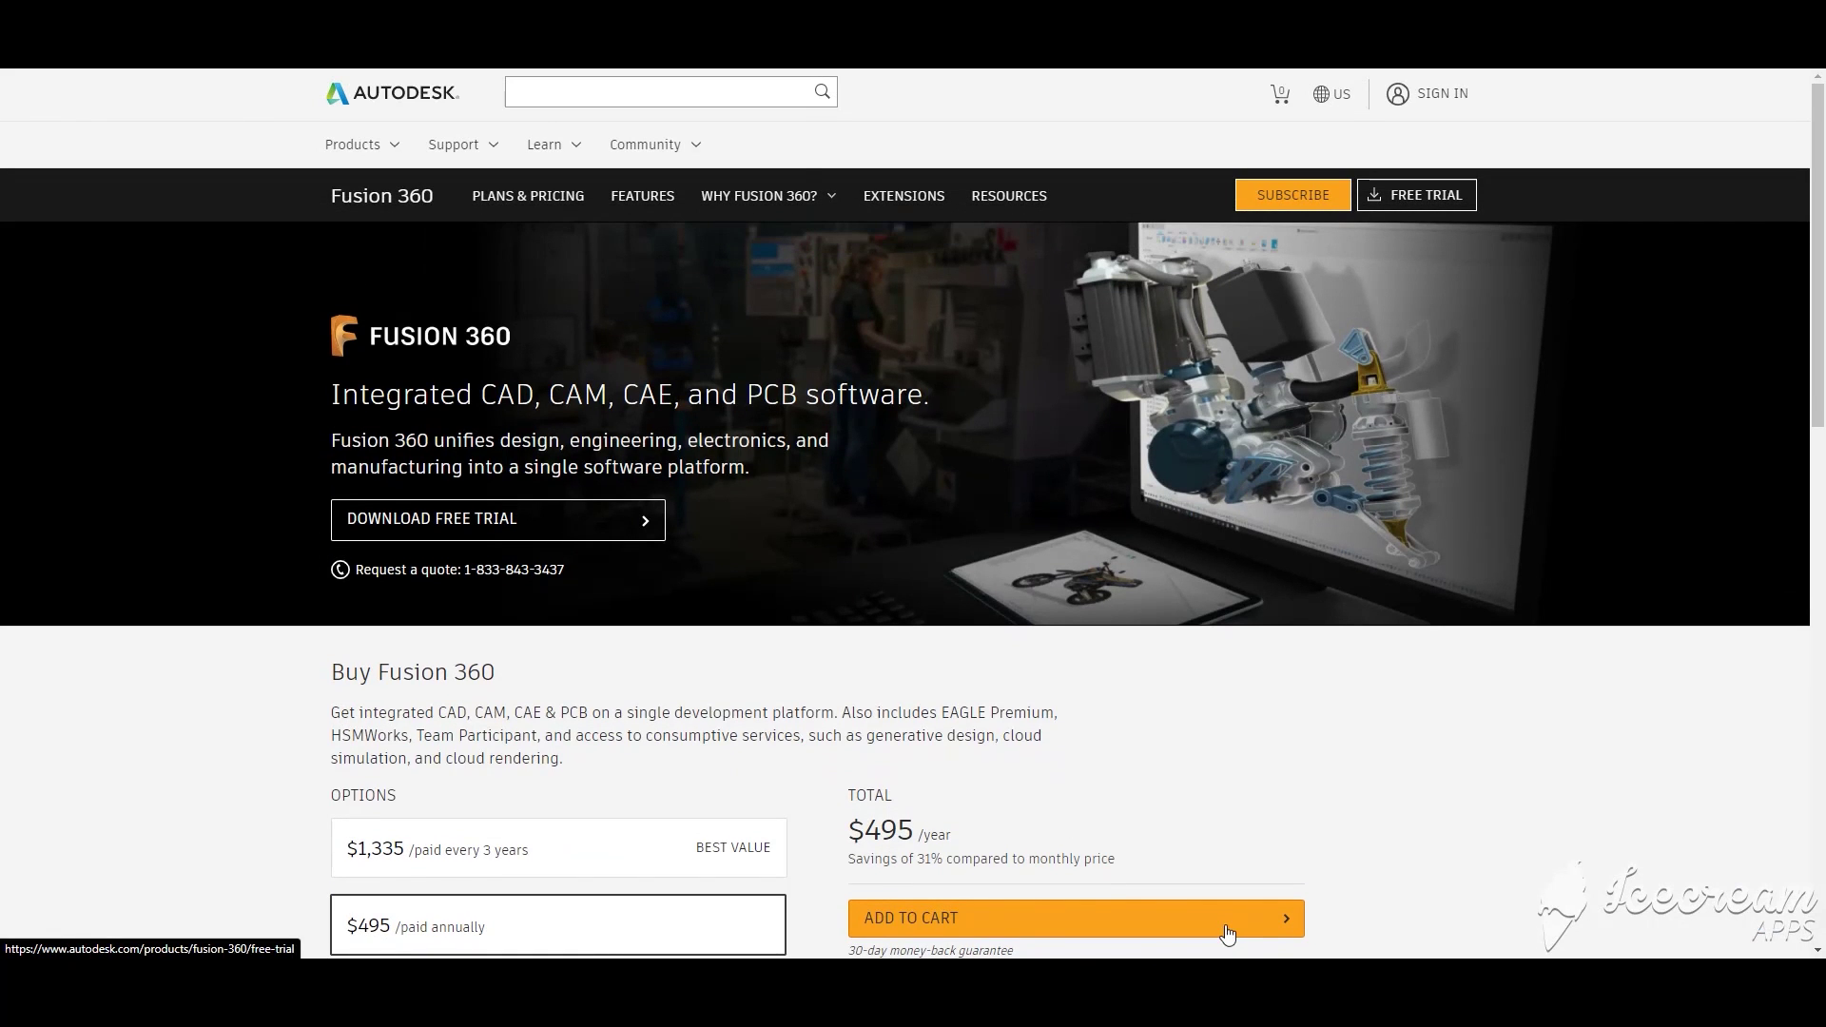
scroll(1225, 925, "down", 2)
scroll(1227, 935, "down", 1)
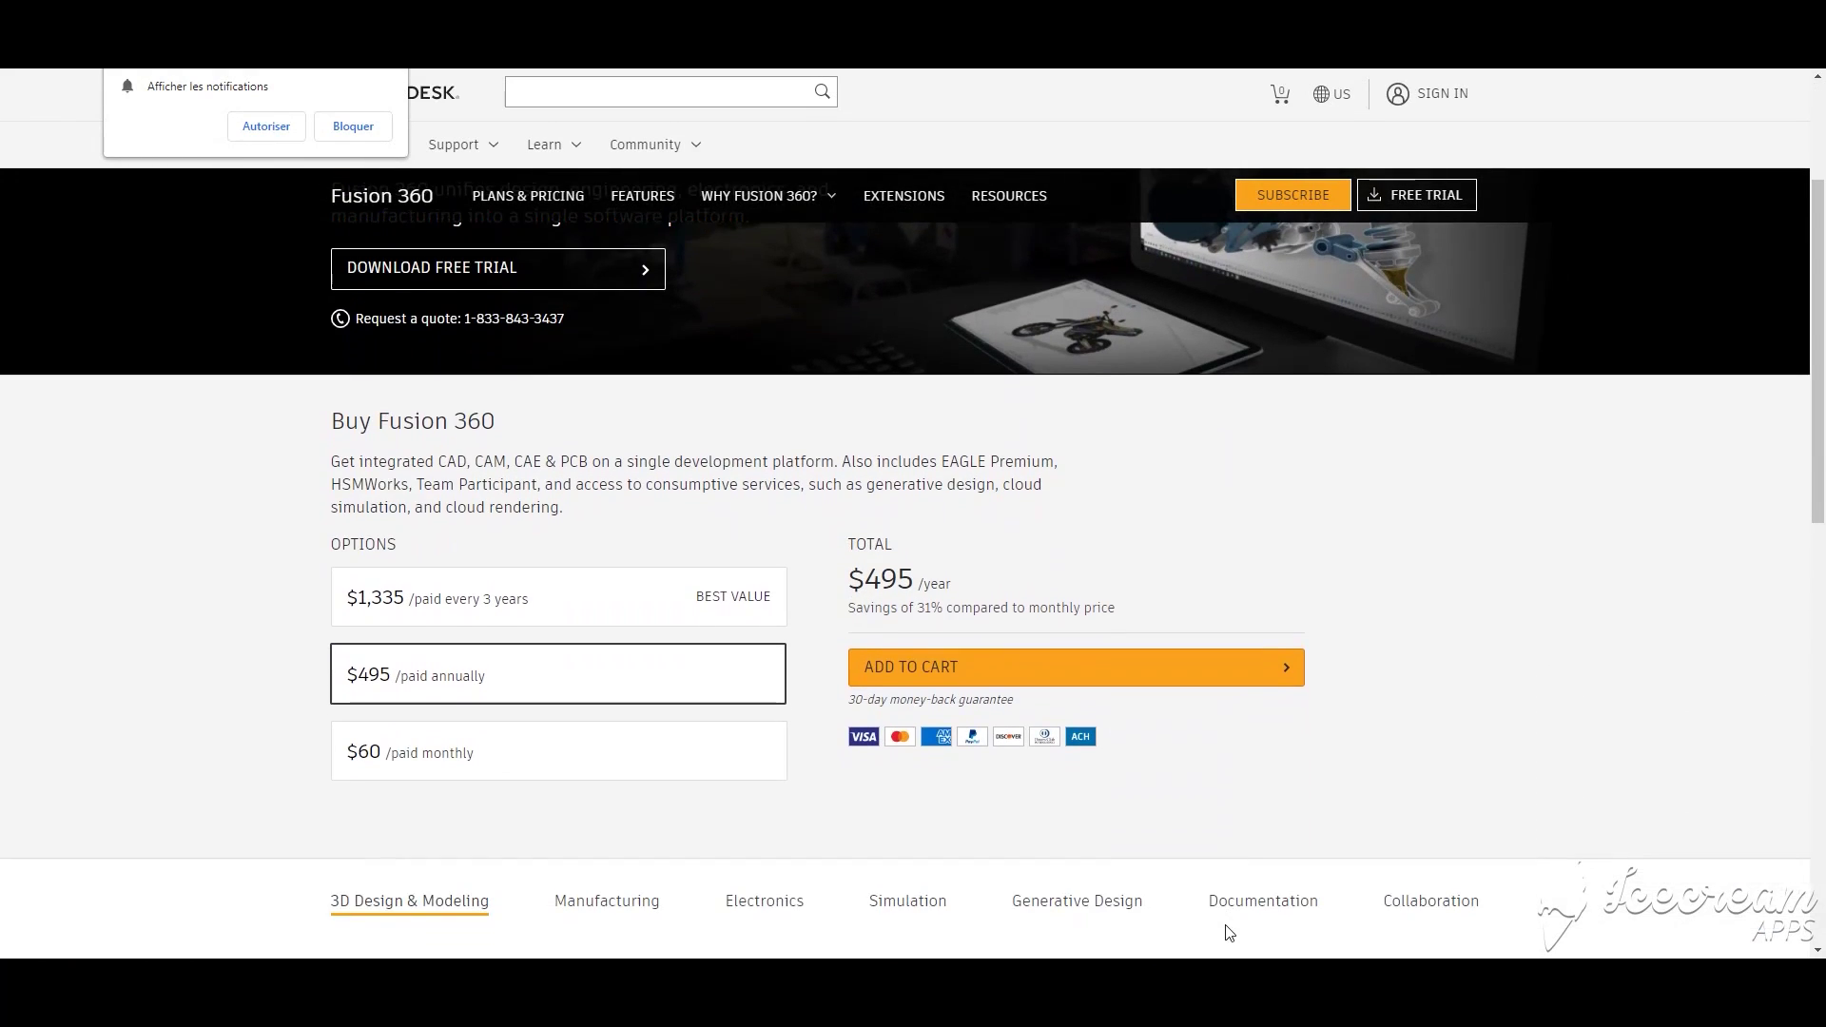
scroll(1227, 935, "down", 1)
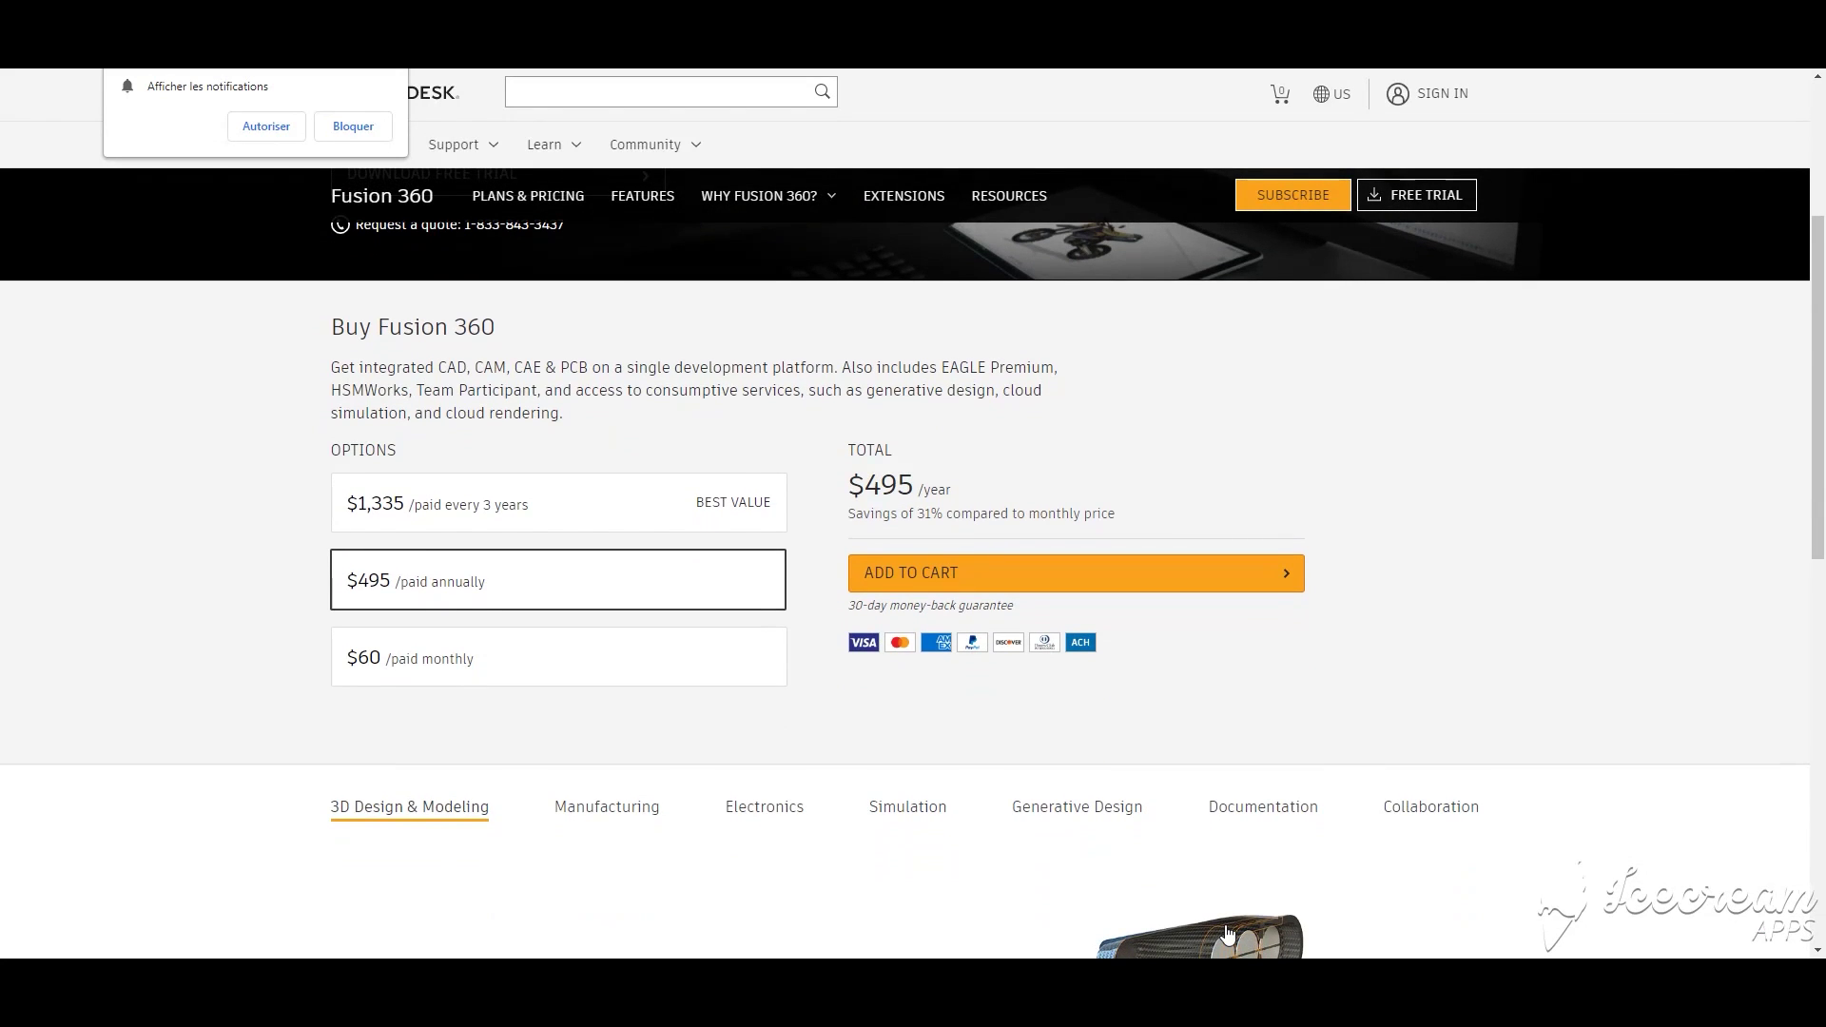
scroll(1227, 935, "down", 1)
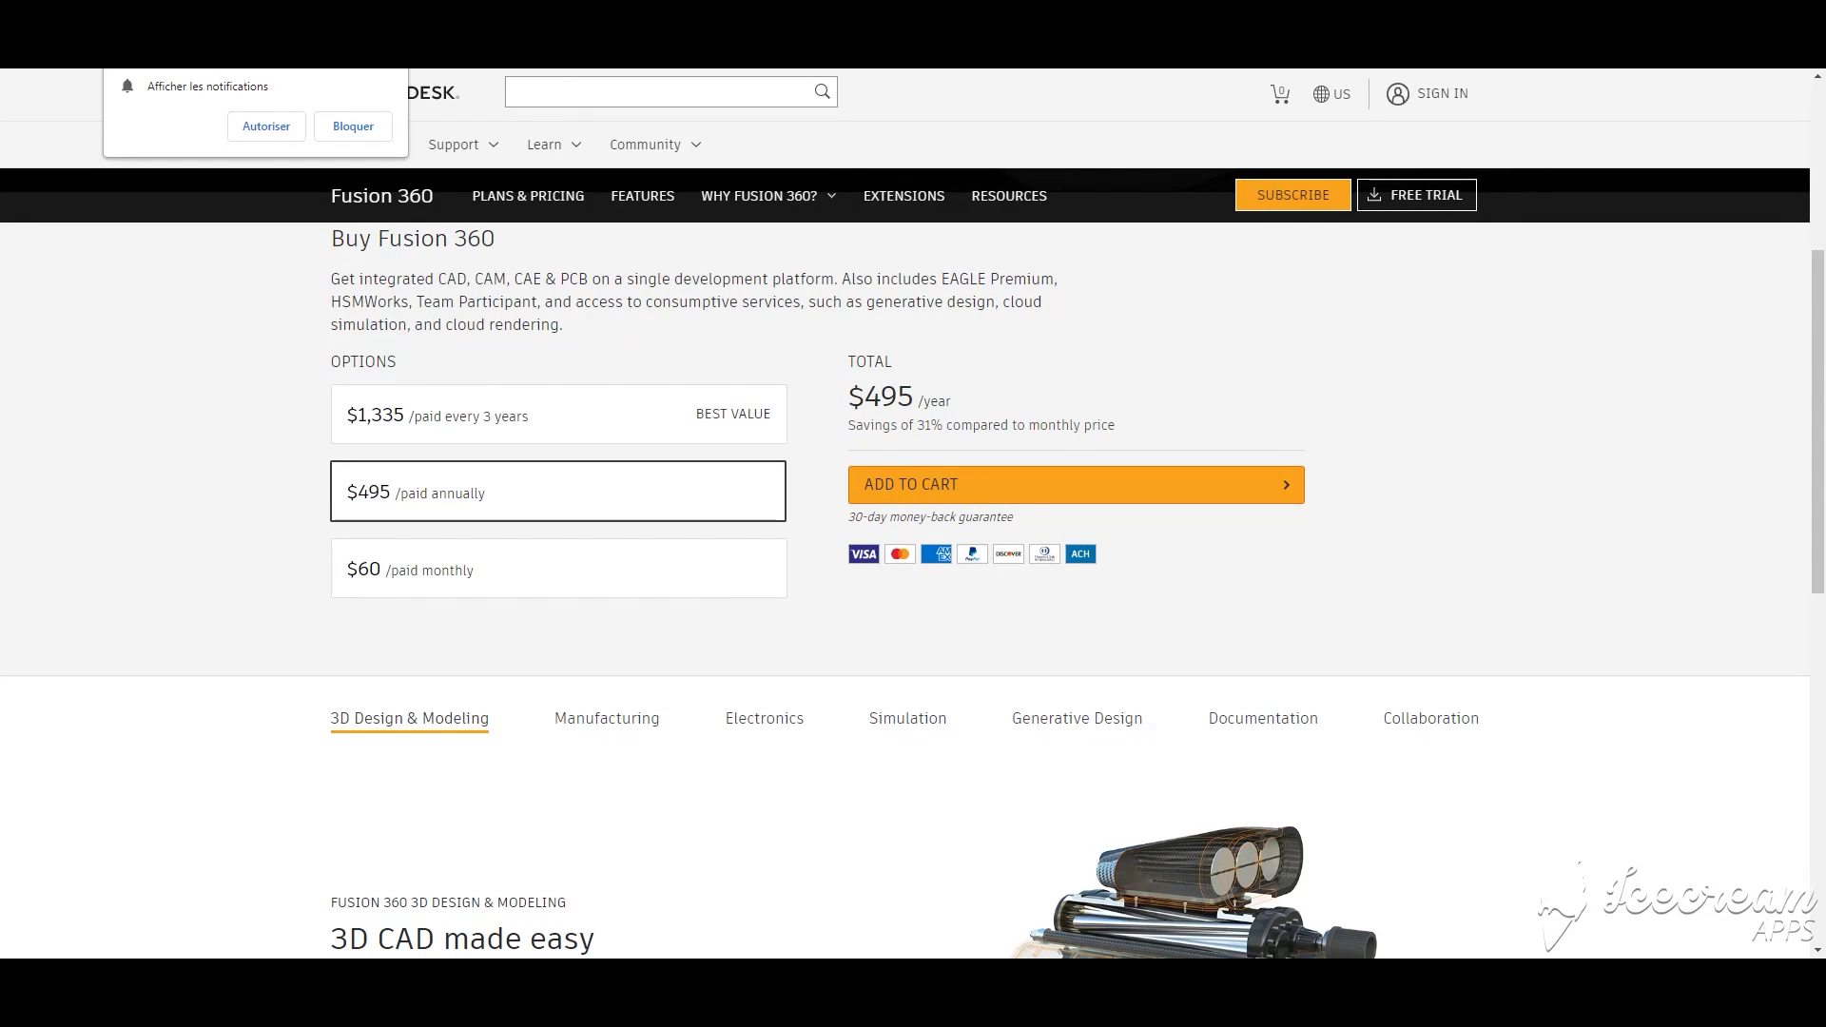
scroll(1227, 934, "down", 3)
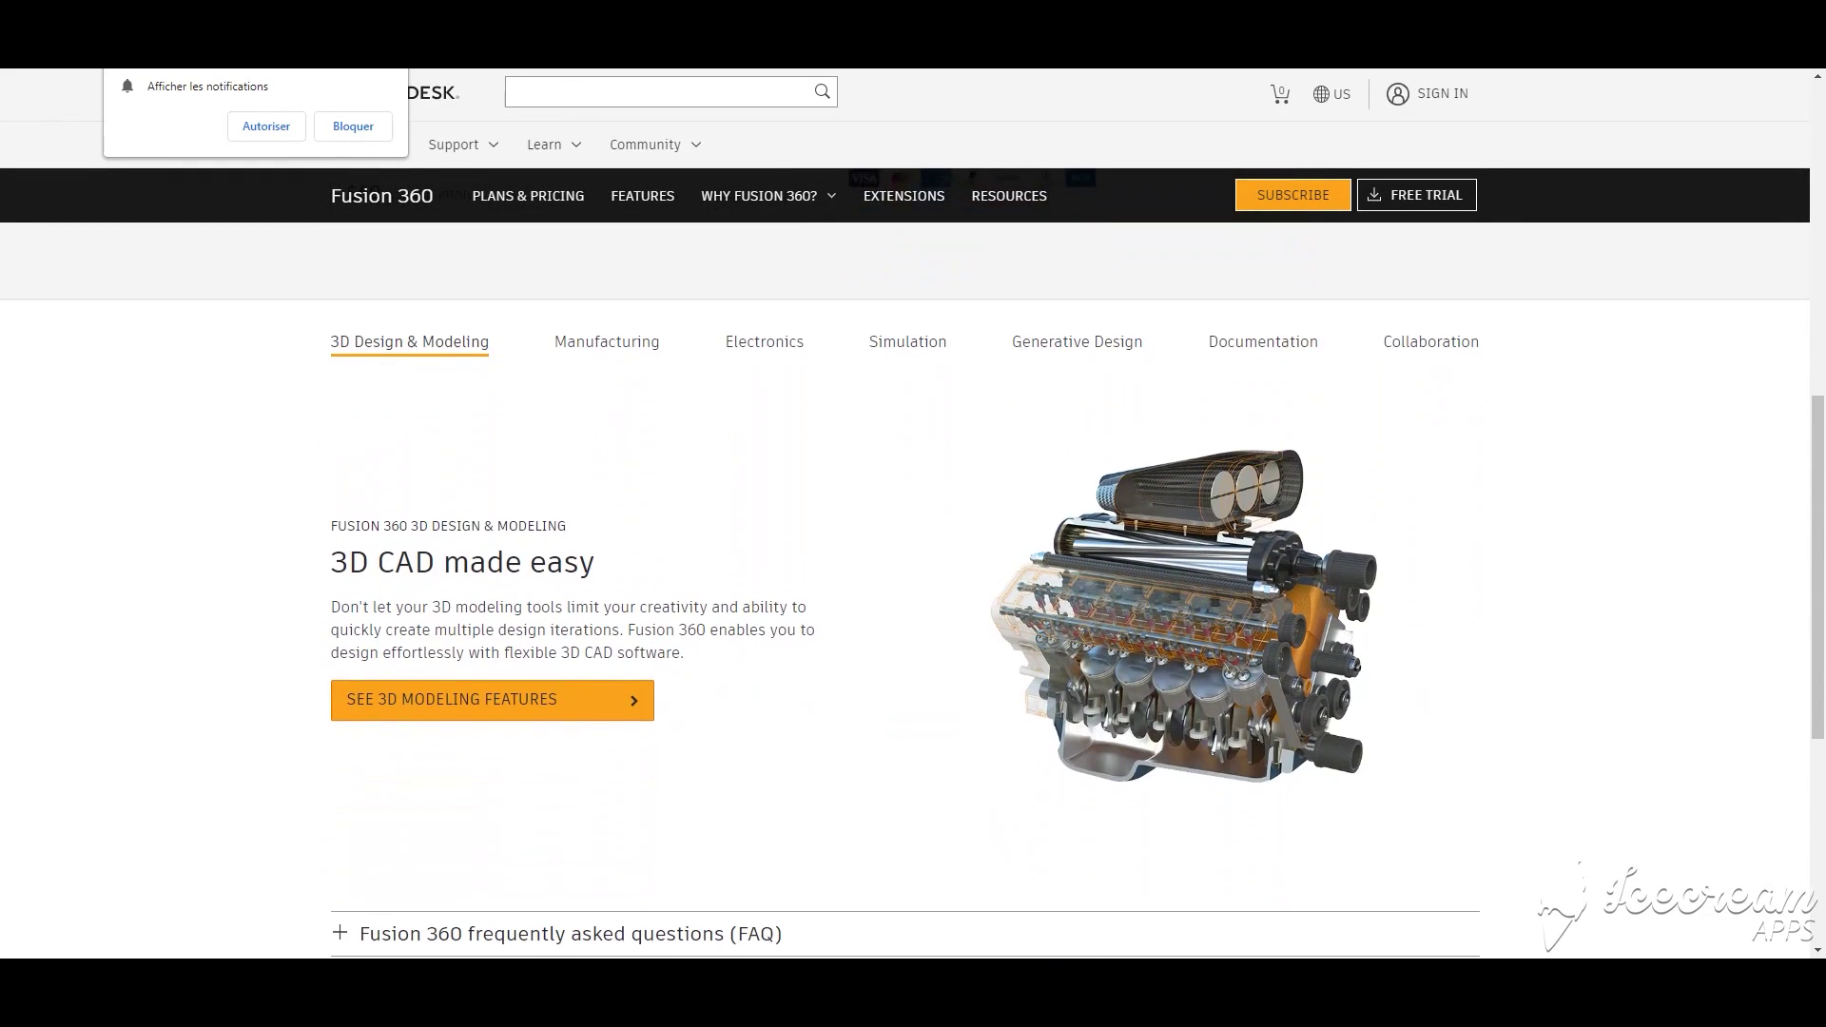
scroll(1228, 933, "down", 3)
scroll(1227, 932, "down", 3)
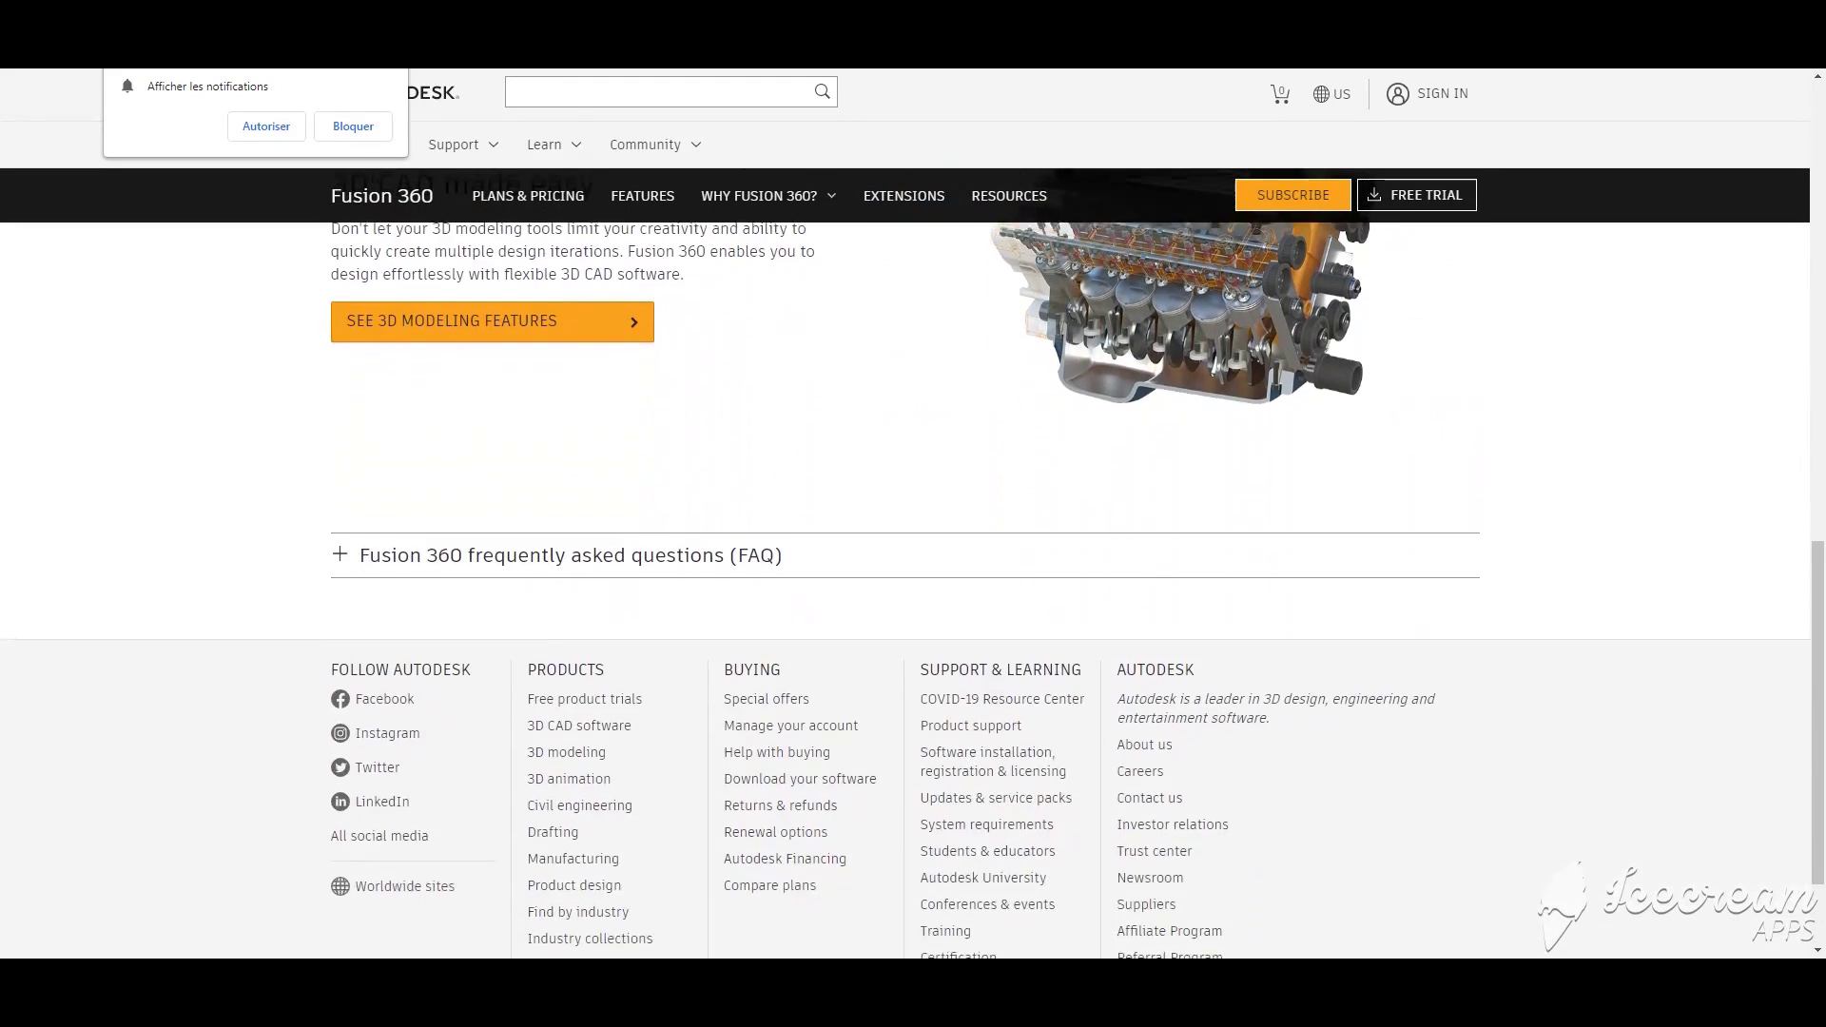